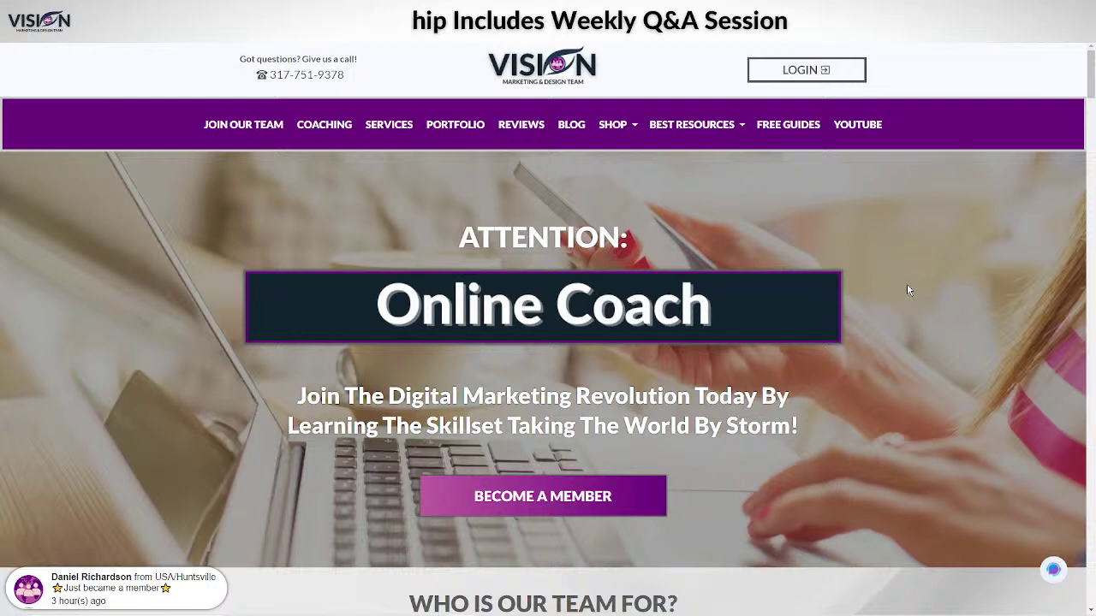
Review the homepage sections describing who the team is for, from beginners to agency owners, and who it is not for.
{"action": "scroll", "coordinate": [907, 289], "scroll_direction": "down", "scroll_amount": 2}
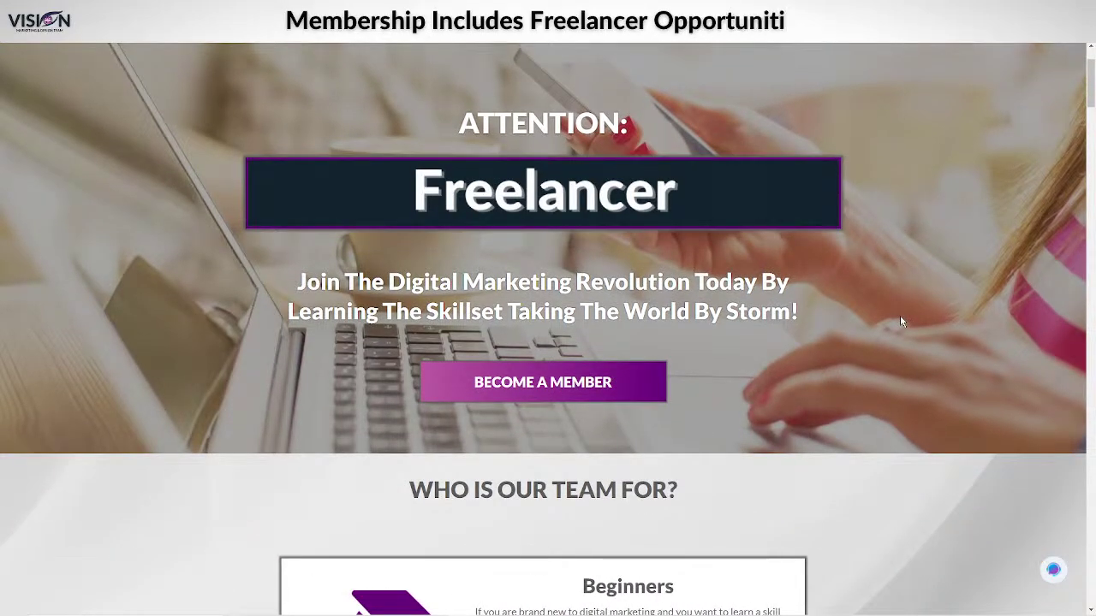
{"action": "scroll", "coordinate": [856, 464], "scroll_direction": "down", "scroll_amount": 4}
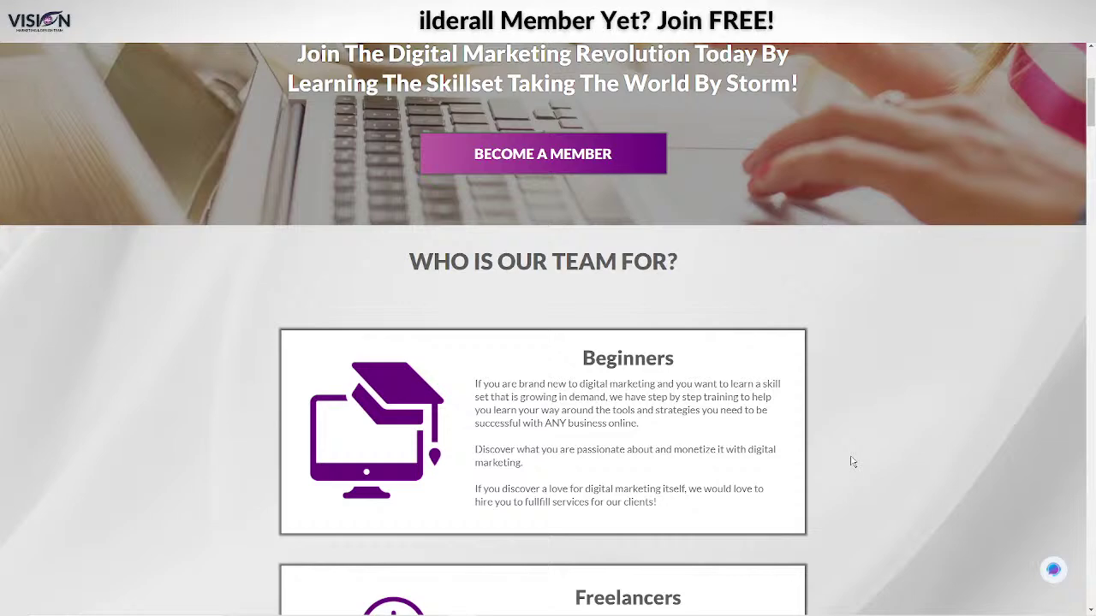
{"action": "scroll", "coordinate": [852, 462], "scroll_direction": "down", "scroll_amount": 1}
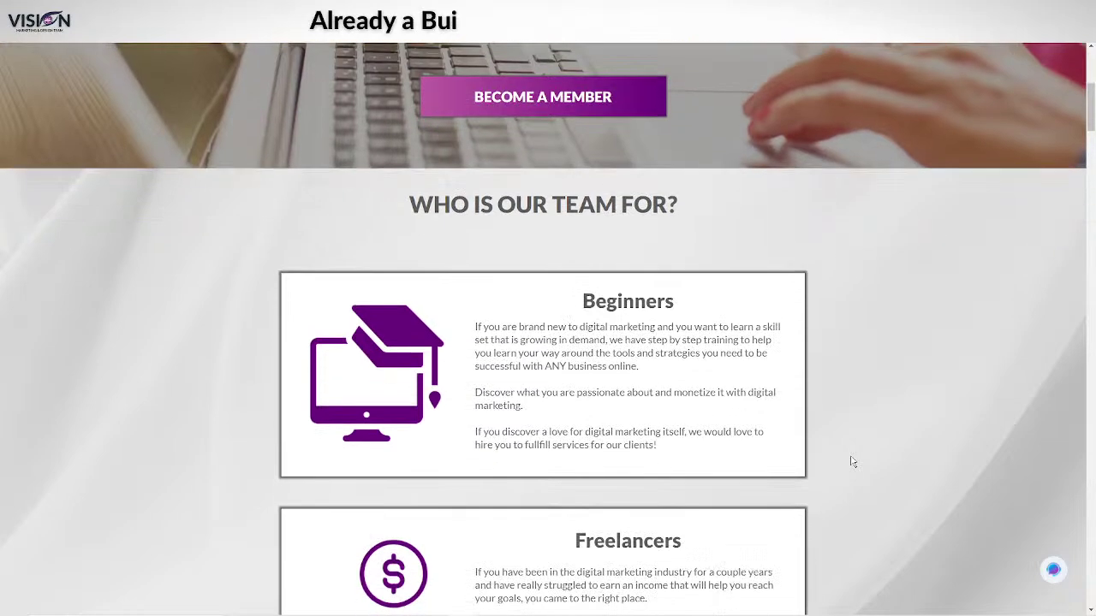
{"action": "scroll", "coordinate": [850, 462], "scroll_direction": "down", "scroll_amount": 1}
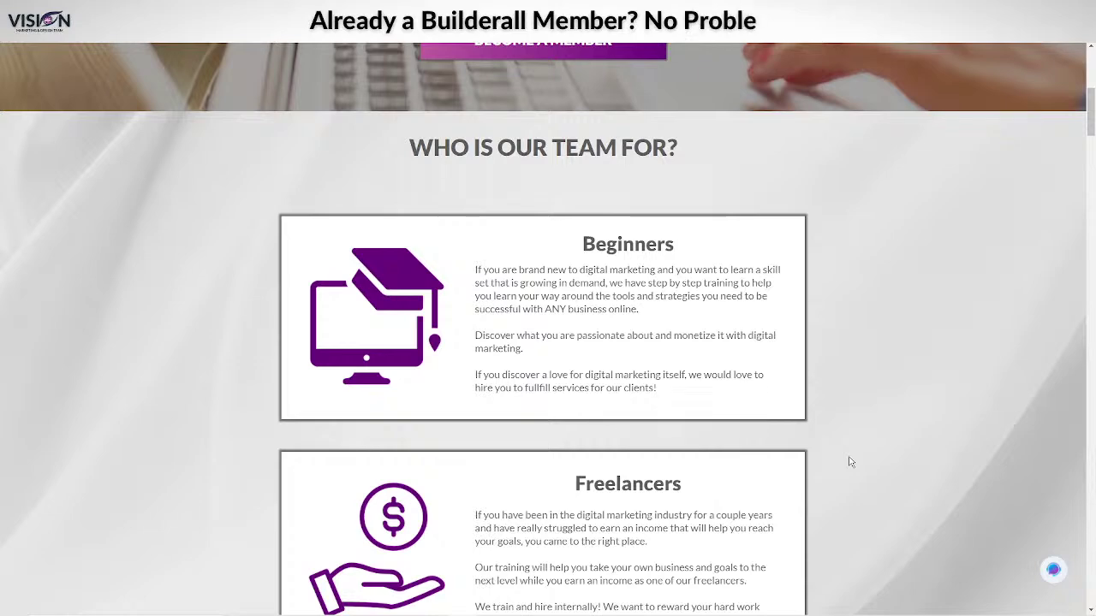
{"action": "scroll", "coordinate": [849, 463], "scroll_direction": "down", "scroll_amount": 3}
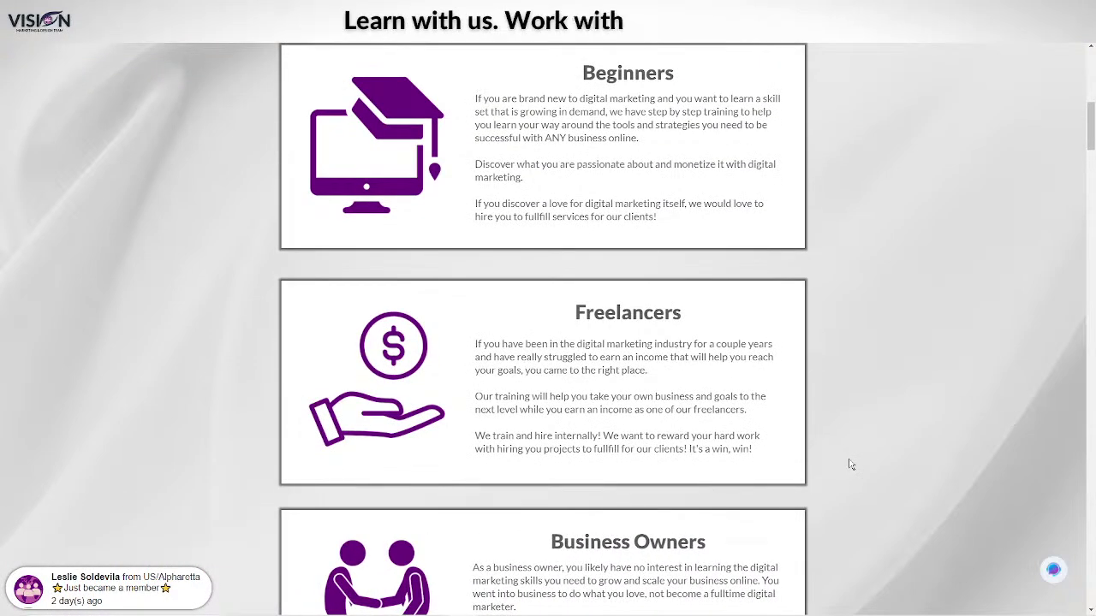
{"action": "scroll", "coordinate": [848, 462], "scroll_direction": "down", "scroll_amount": 1}
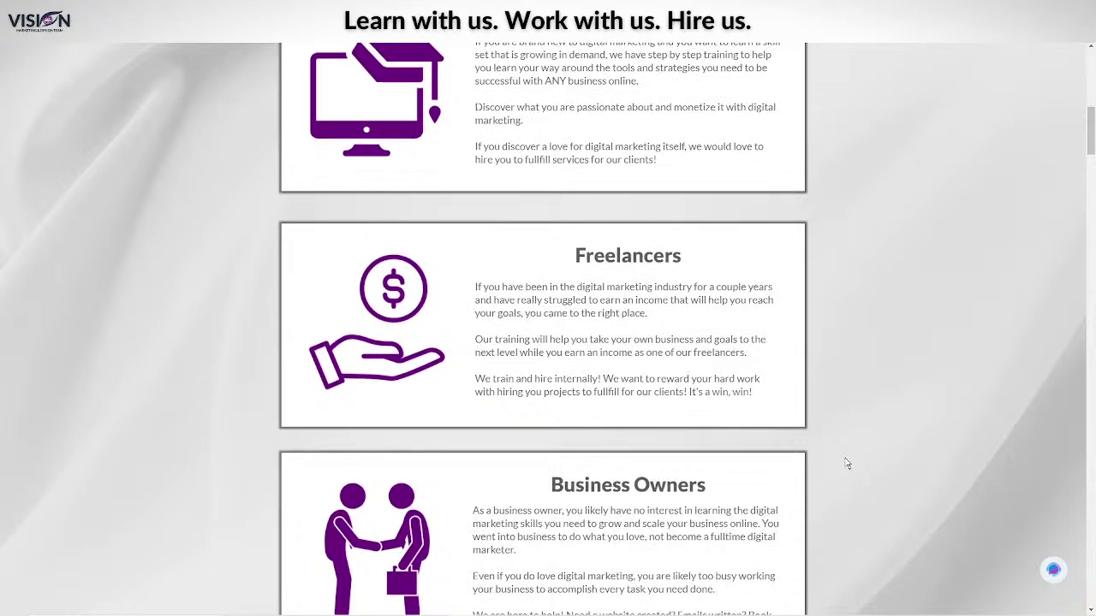
{"action": "scroll", "coordinate": [844, 463], "scroll_direction": "down", "scroll_amount": 2}
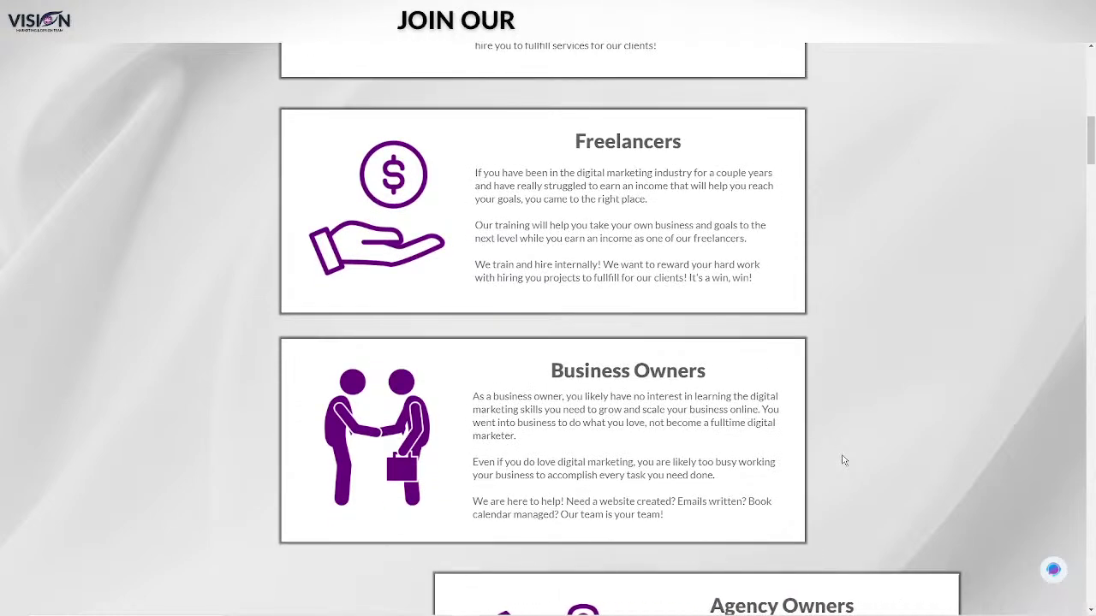
{"action": "scroll", "coordinate": [843, 461], "scroll_direction": "down", "scroll_amount": 3}
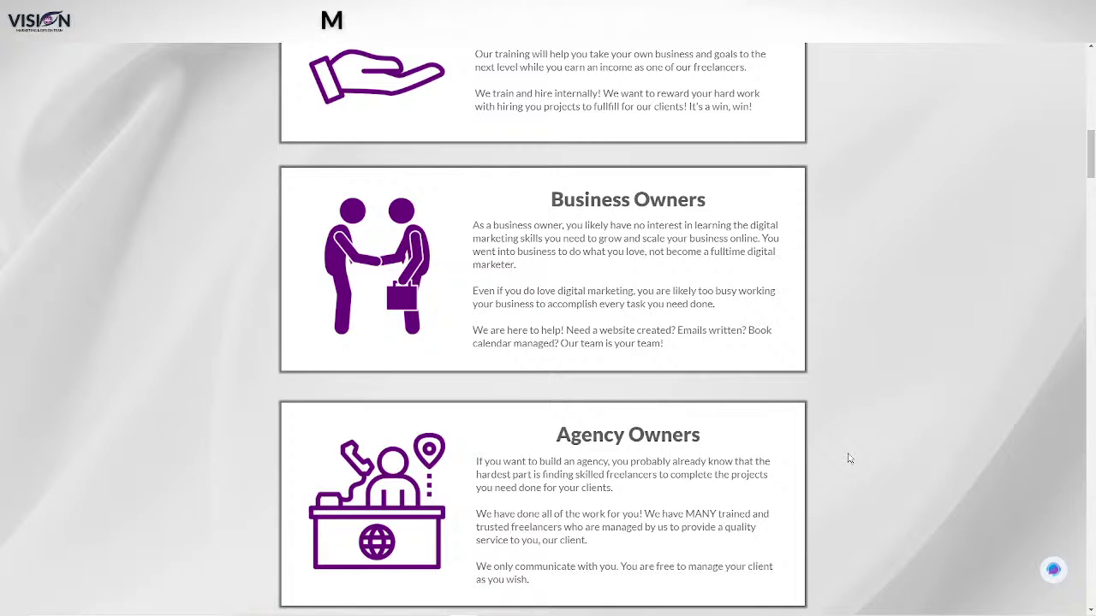
{"action": "scroll", "coordinate": [849, 459], "scroll_direction": "down", "scroll_amount": 1}
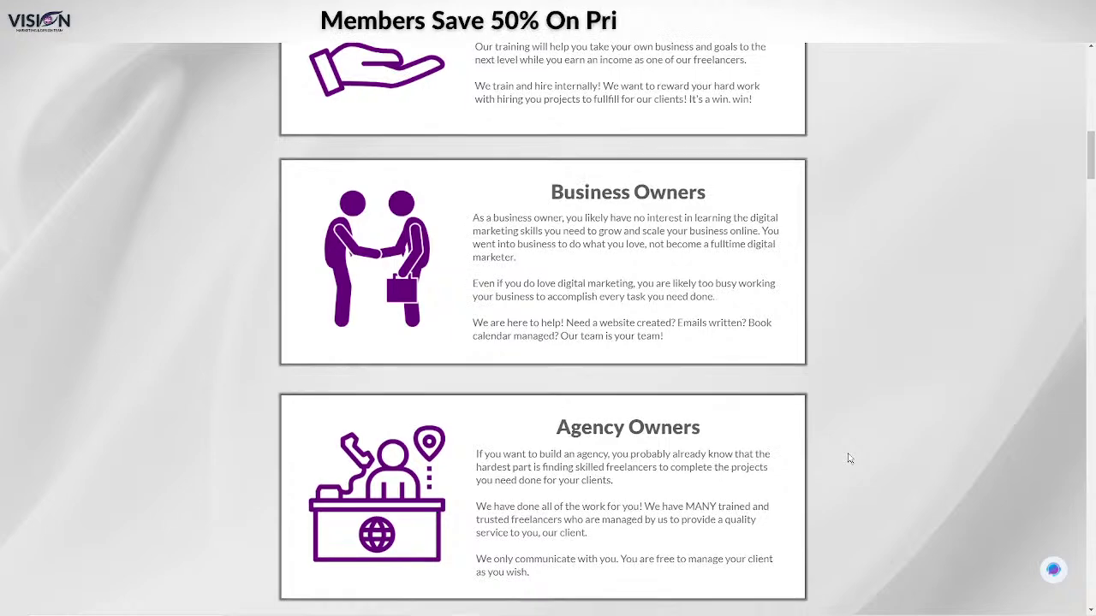
{"action": "scroll", "coordinate": [847, 459], "scroll_direction": "down", "scroll_amount": 3}
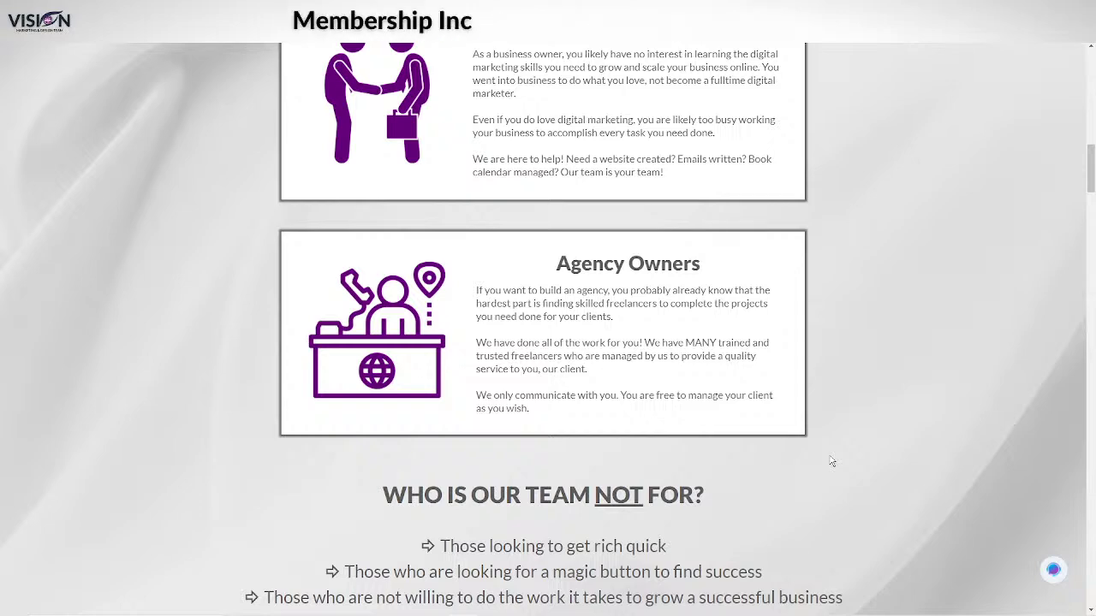
{"action": "scroll", "coordinate": [831, 461], "scroll_direction": "down", "scroll_amount": 3}
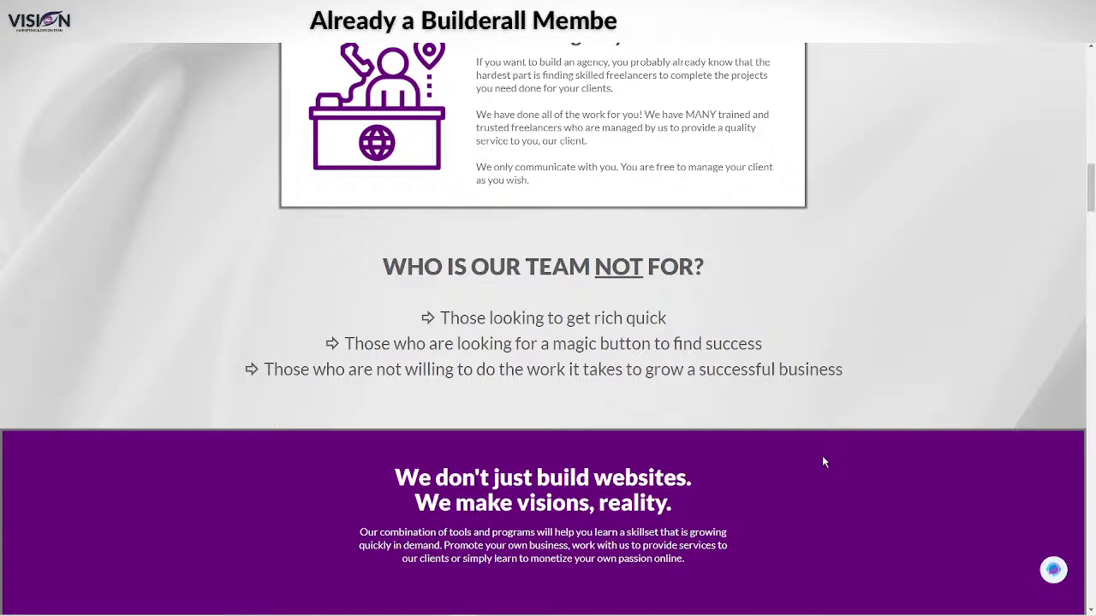
Examine the membership's daily live training, Friday Zoom Q&A sessions and complete courses on the homepage.
{"action": "scroll", "coordinate": [822, 462], "scroll_direction": "down", "scroll_amount": 1}
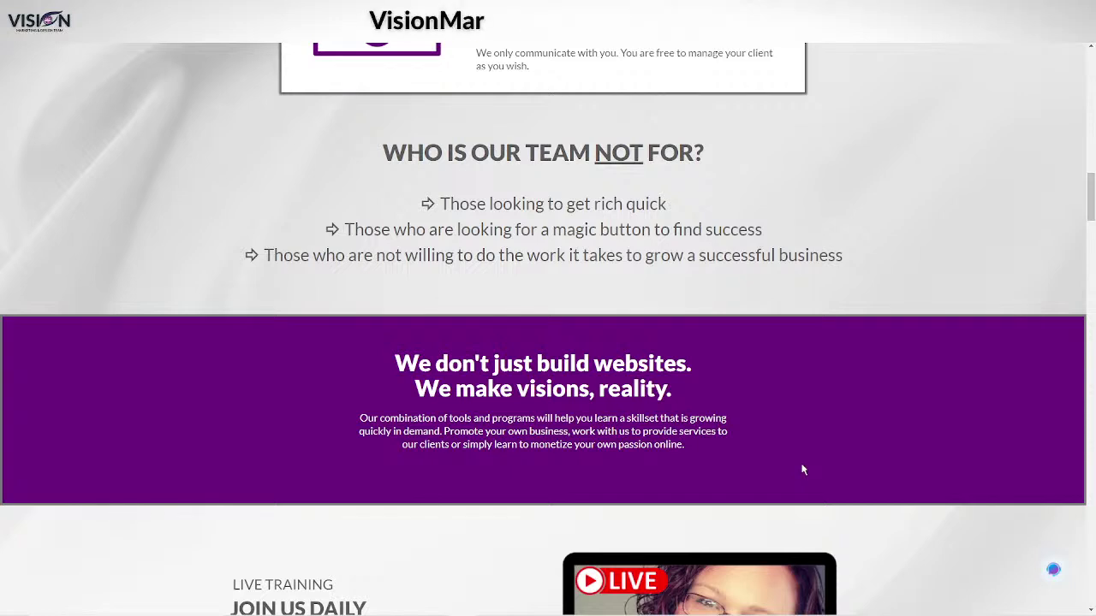
{"action": "scroll", "coordinate": [803, 469], "scroll_direction": "down", "scroll_amount": 2}
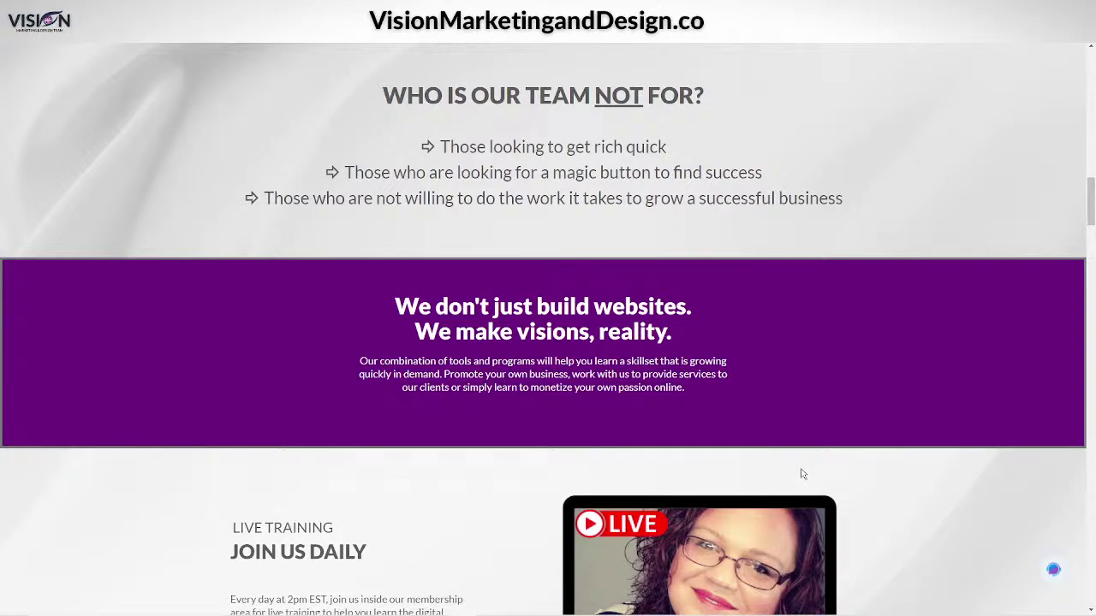
{"action": "scroll", "coordinate": [804, 472], "scroll_direction": "down", "scroll_amount": 2}
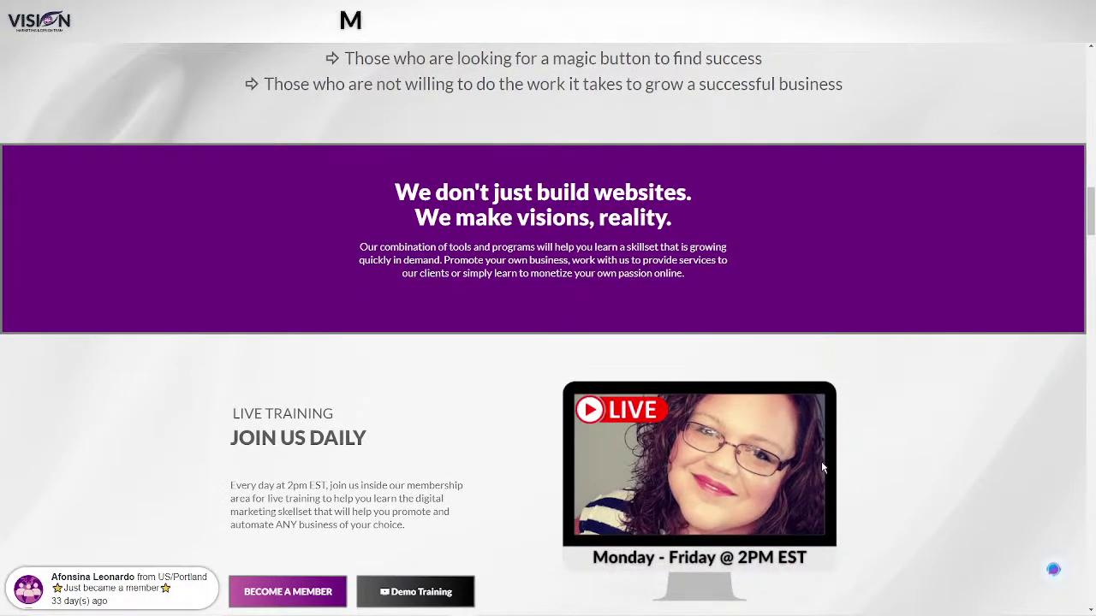
{"action": "scroll", "coordinate": [821, 468], "scroll_direction": "down", "scroll_amount": 5}
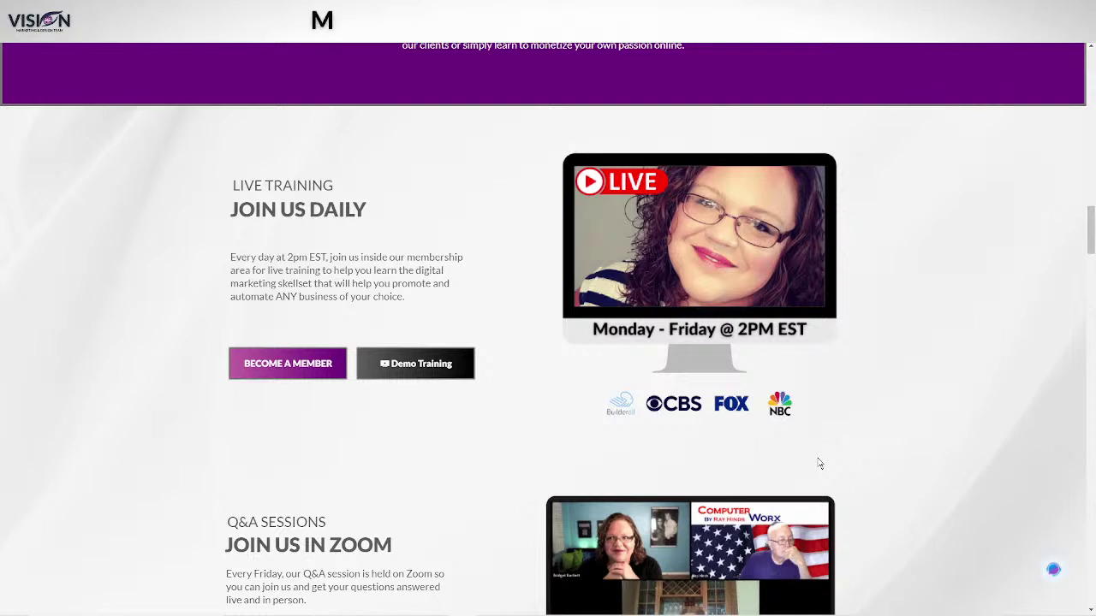
{"action": "scroll", "coordinate": [819, 463], "scroll_direction": "down", "scroll_amount": 1}
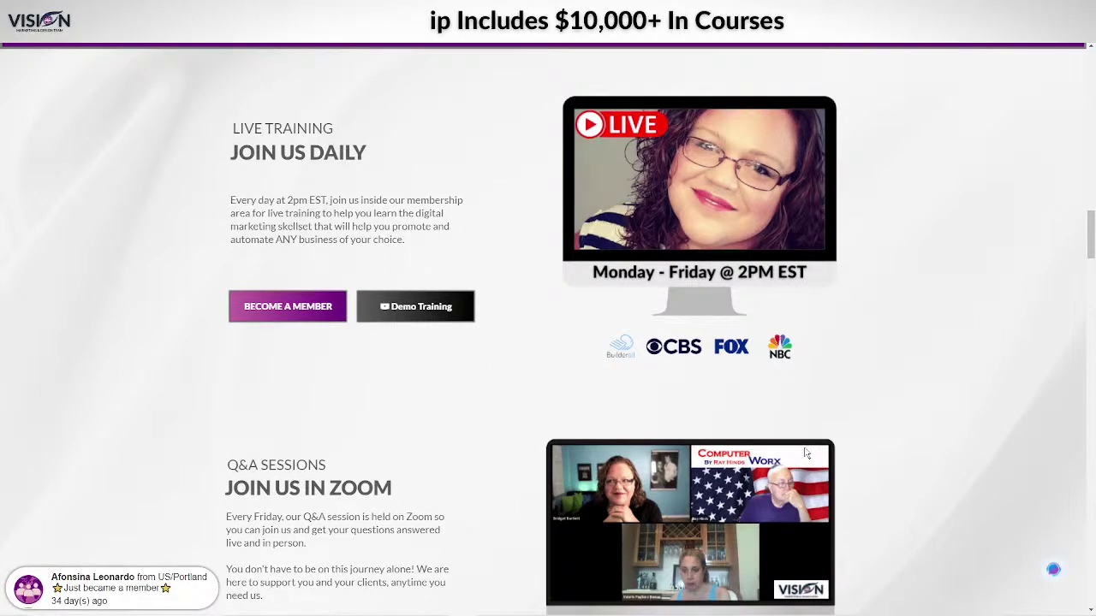
{"action": "scroll", "coordinate": [805, 453], "scroll_direction": "down", "scroll_amount": 1}
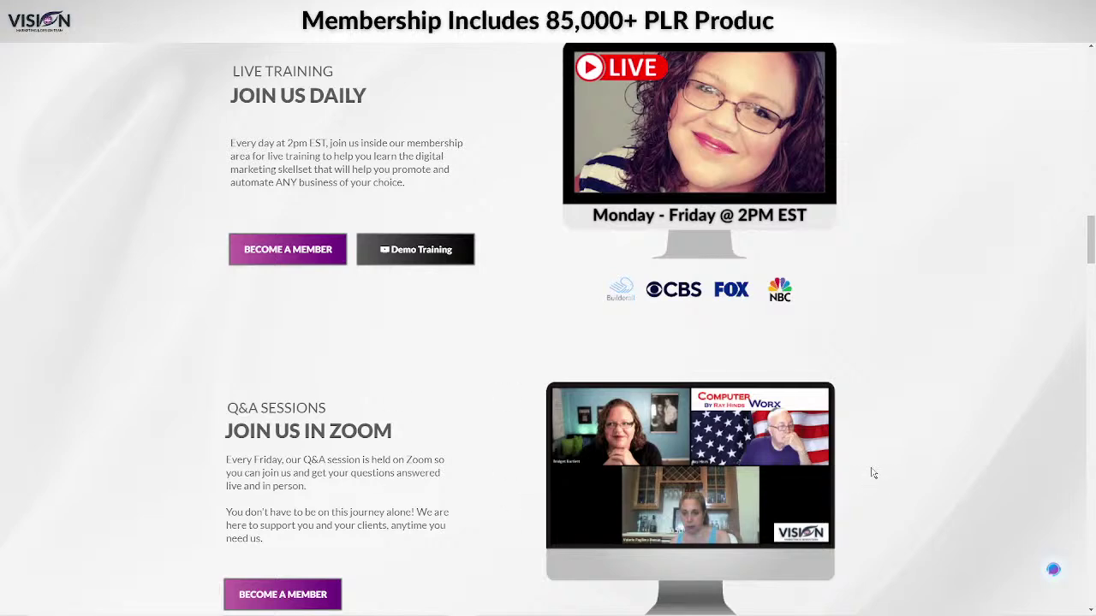
{"action": "scroll", "coordinate": [873, 474], "scroll_direction": "down", "scroll_amount": 1}
{"action": "scroll", "coordinate": [873, 474], "scroll_direction": "down", "scroll_amount": 6}
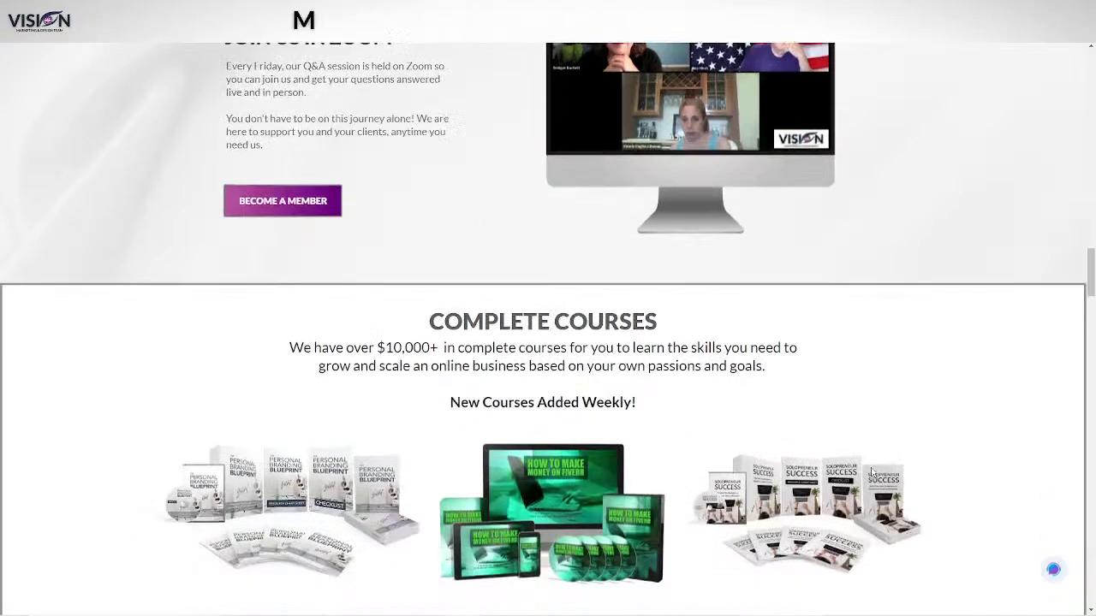
{"action": "scroll", "coordinate": [873, 474], "scroll_direction": "down", "scroll_amount": 4}
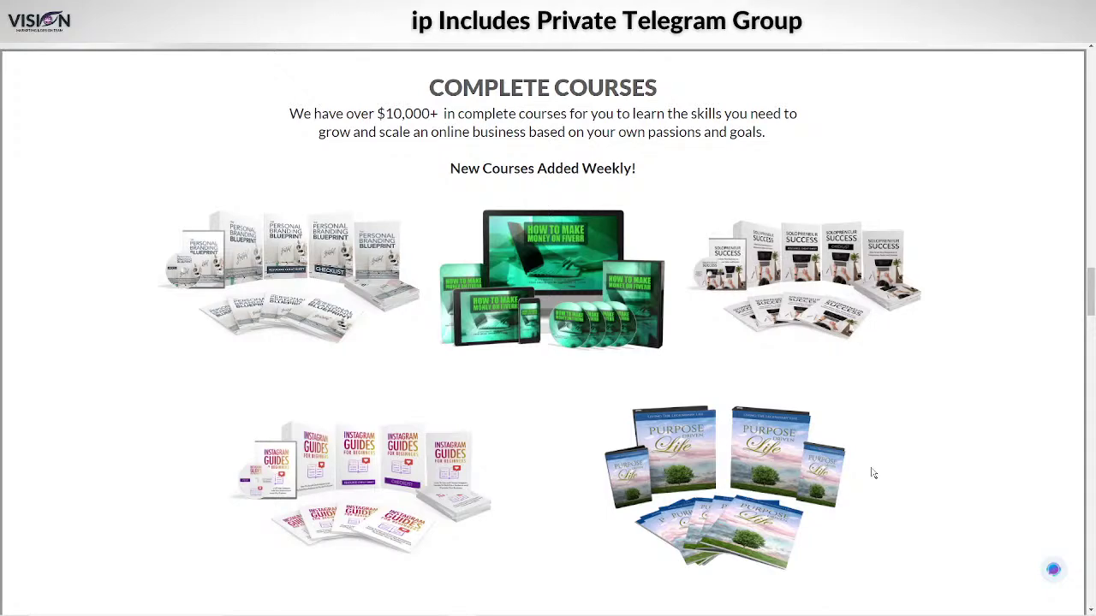
{"action": "scroll", "coordinate": [851, 471], "scroll_direction": "down", "scroll_amount": 4}
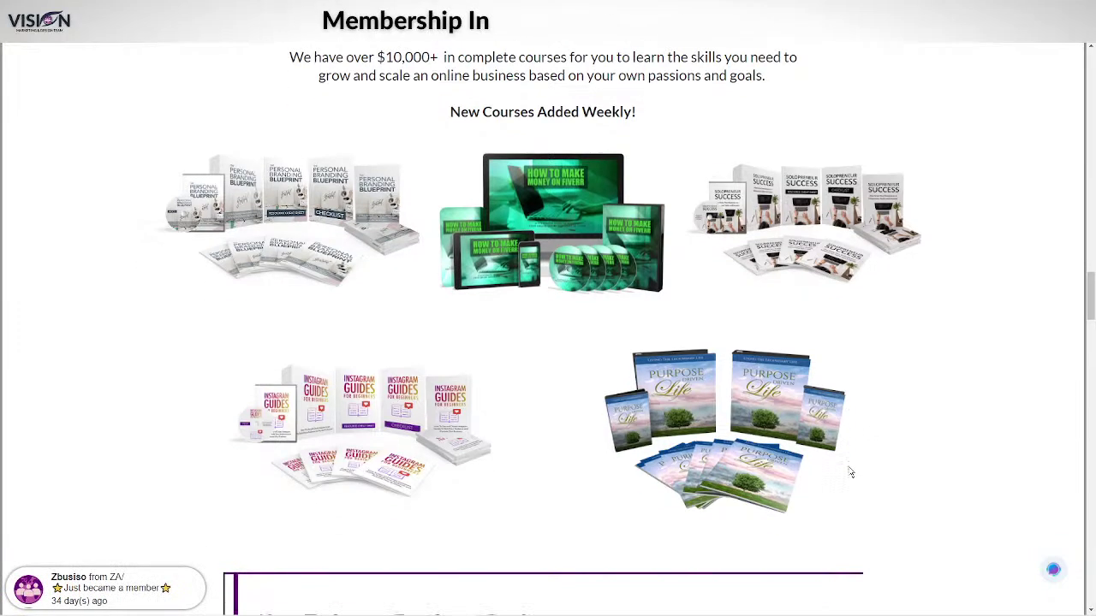
{"action": "scroll", "coordinate": [890, 483], "scroll_direction": "down", "scroll_amount": 5}
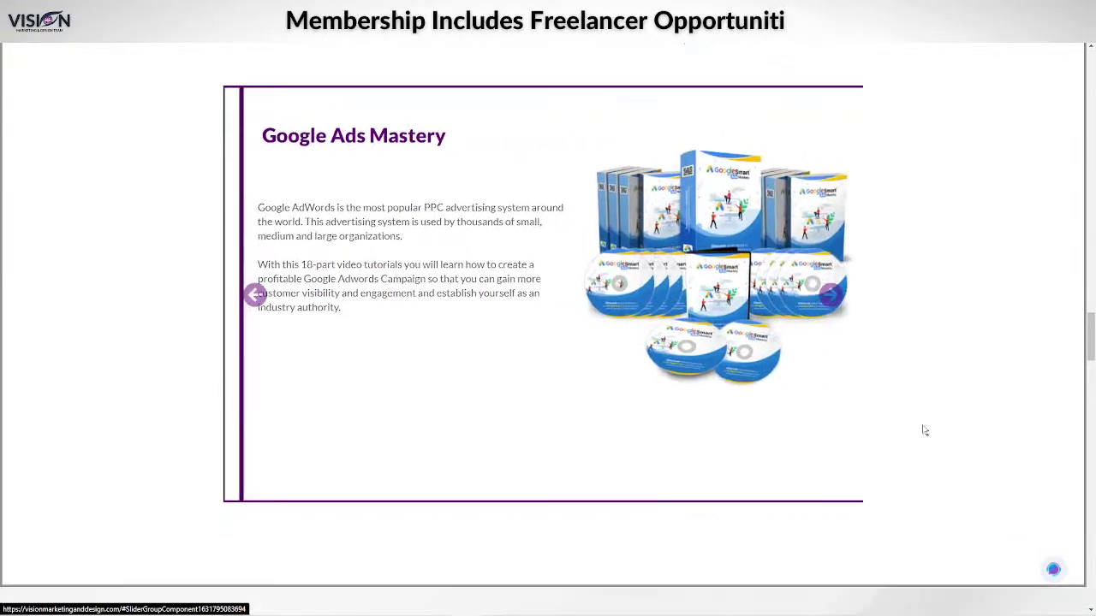
Review the PLR products, freelancer opportunities, private coaching, templates, team testimonials and membership pricing offer on the homepage.
{"action": "scroll", "coordinate": [925, 420], "scroll_direction": "down", "scroll_amount": 5}
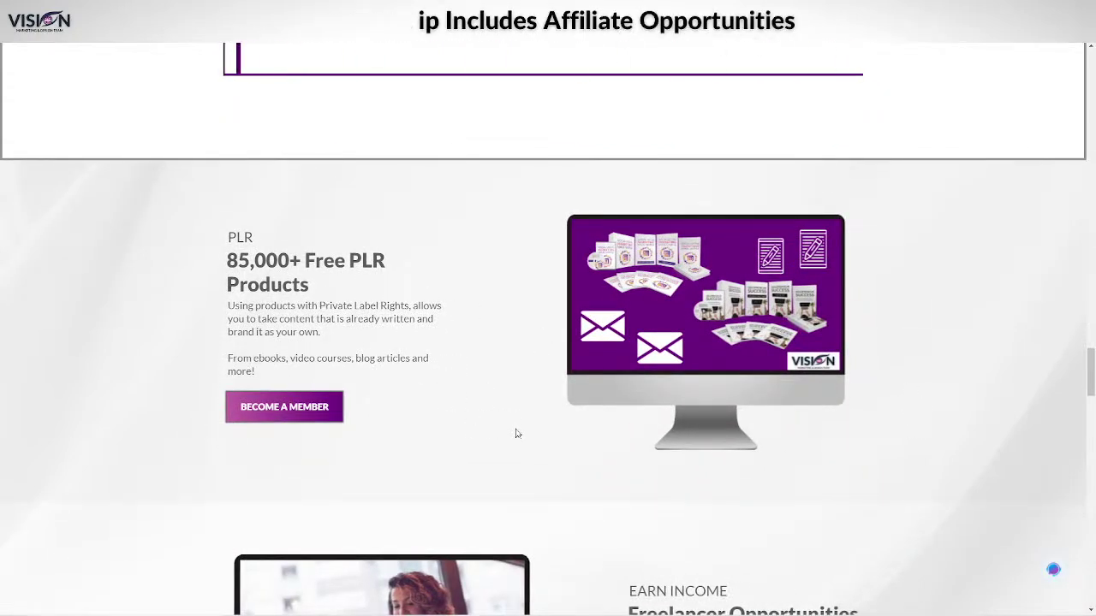
{"action": "scroll", "coordinate": [556, 435], "scroll_direction": "down", "scroll_amount": 3}
{"action": "scroll", "coordinate": [608, 438], "scroll_direction": "down", "scroll_amount": 1}
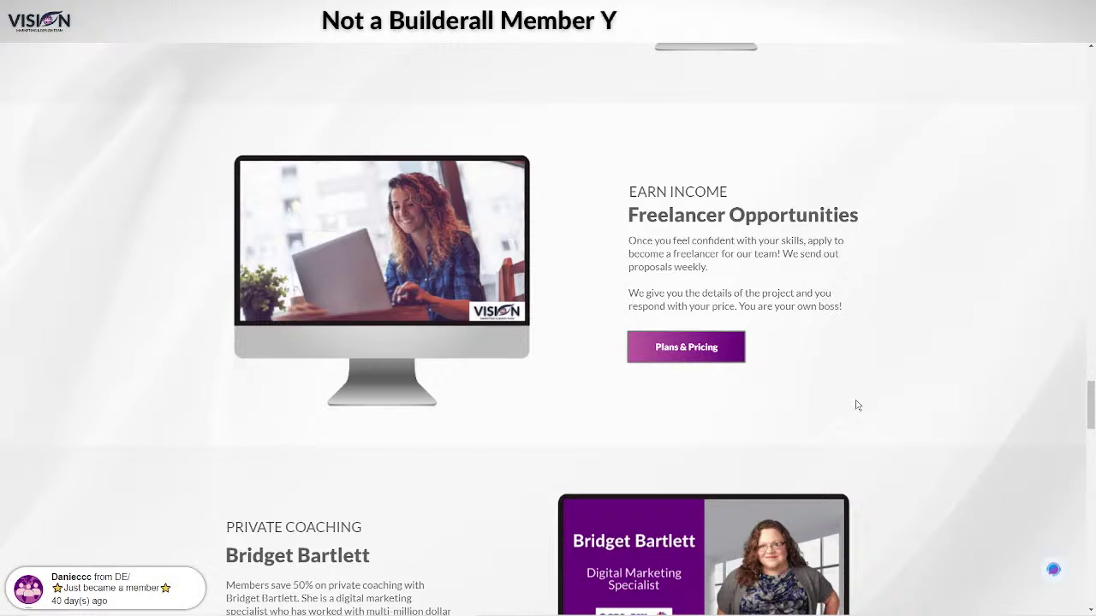
{"action": "scroll", "coordinate": [852, 406], "scroll_direction": "down", "scroll_amount": 3}
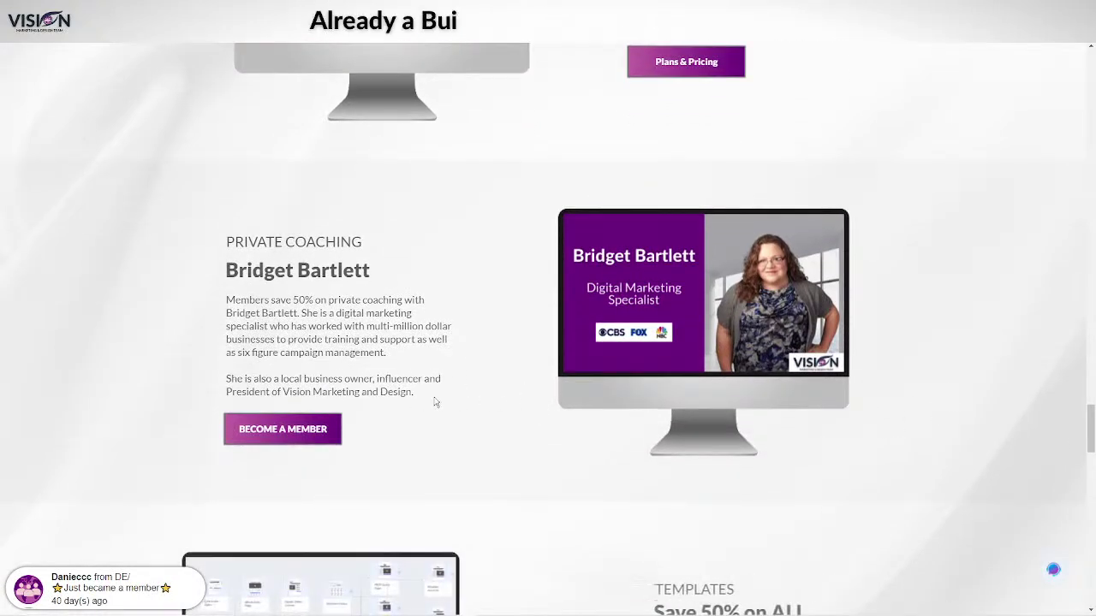
{"action": "scroll", "coordinate": [441, 412], "scroll_direction": "down", "scroll_amount": 1}
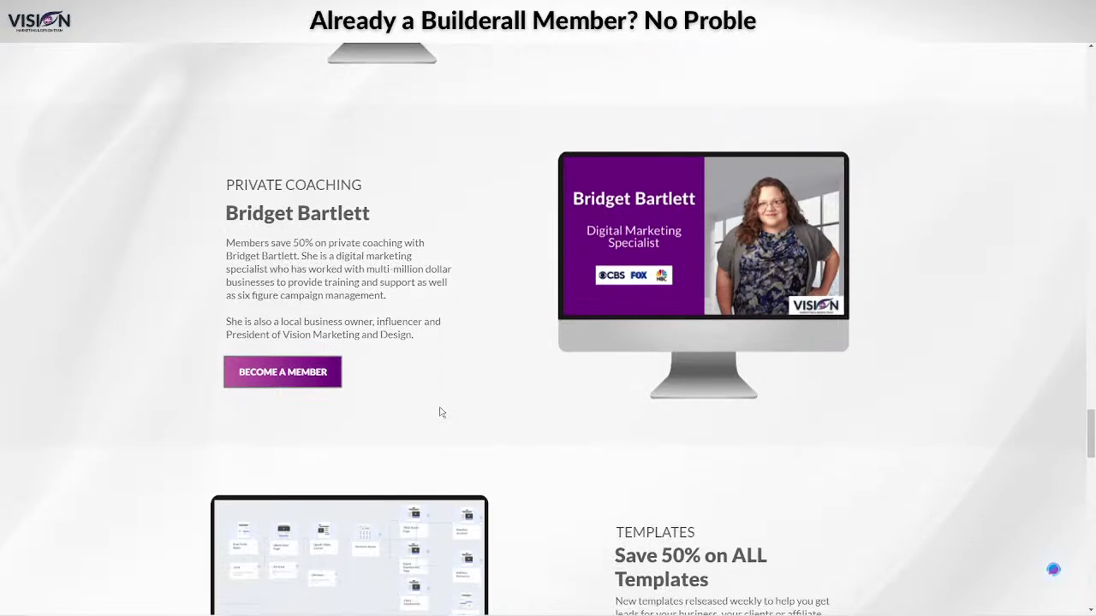
{"action": "scroll", "coordinate": [513, 415], "scroll_direction": "down", "scroll_amount": 3}
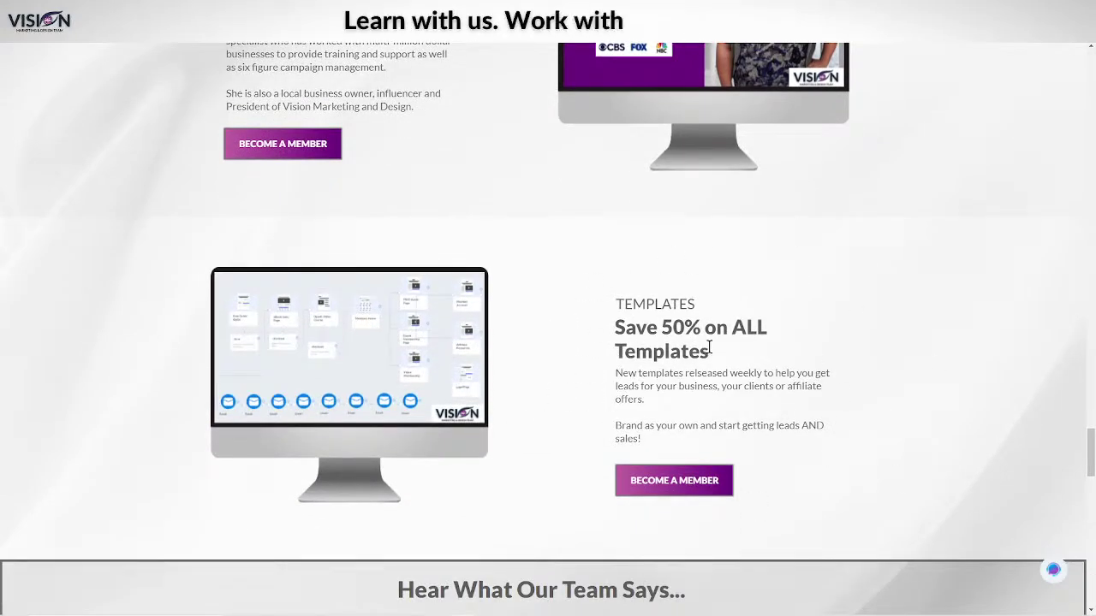
{"action": "scroll", "coordinate": [569, 424], "scroll_direction": "down", "scroll_amount": 3}
{"action": "scroll", "coordinate": [514, 402], "scroll_direction": "down", "scroll_amount": 2}
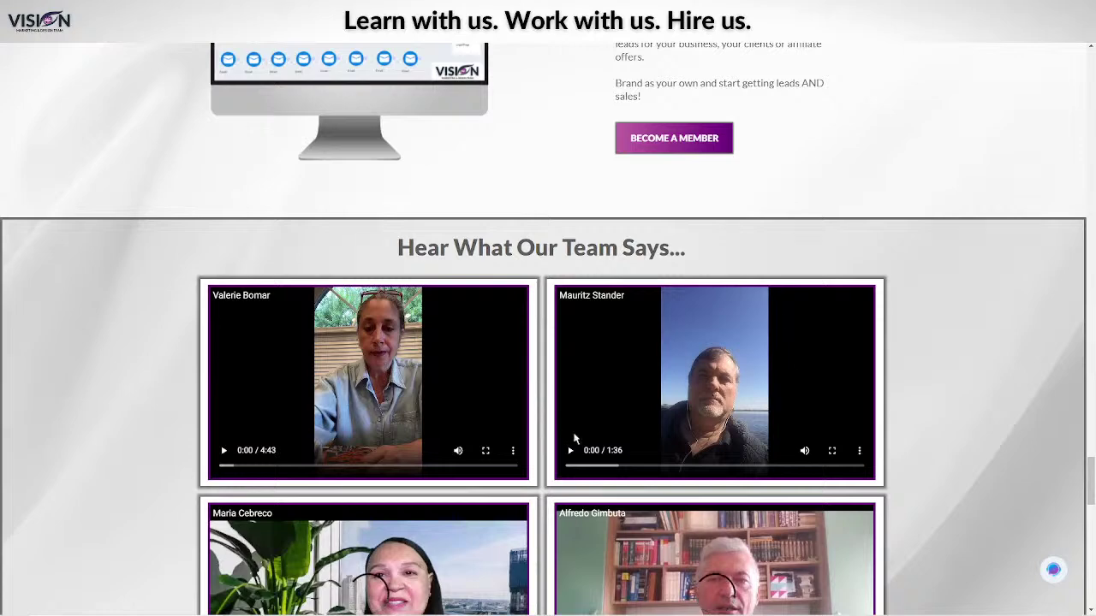
{"action": "scroll", "coordinate": [998, 379], "scroll_direction": "down", "scroll_amount": 10}
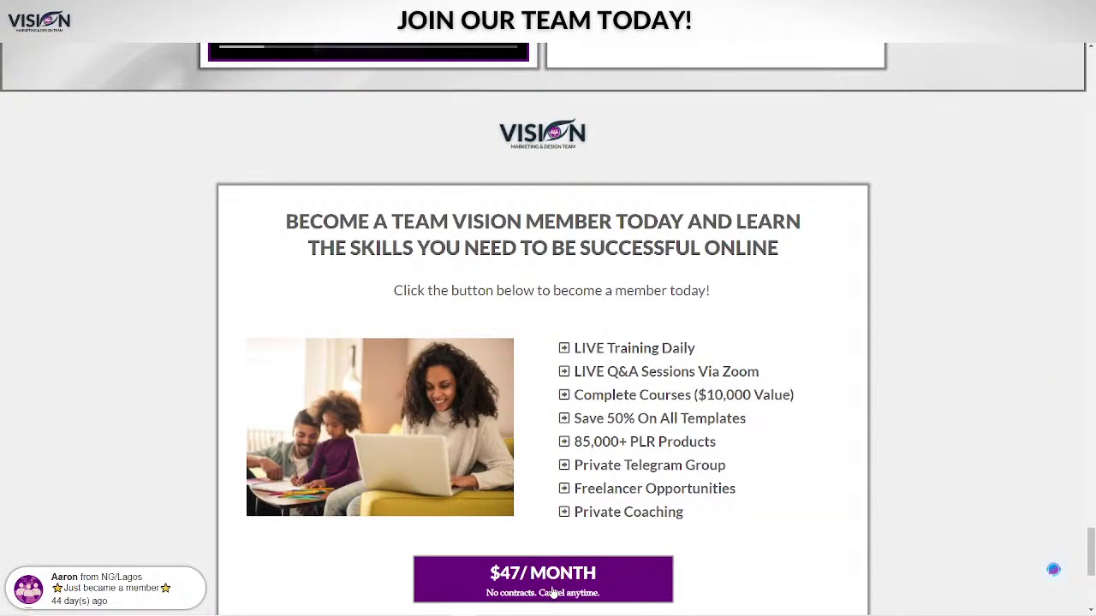
{"action": "scroll", "coordinate": [824, 442], "scroll_direction": "down", "scroll_amount": 2}
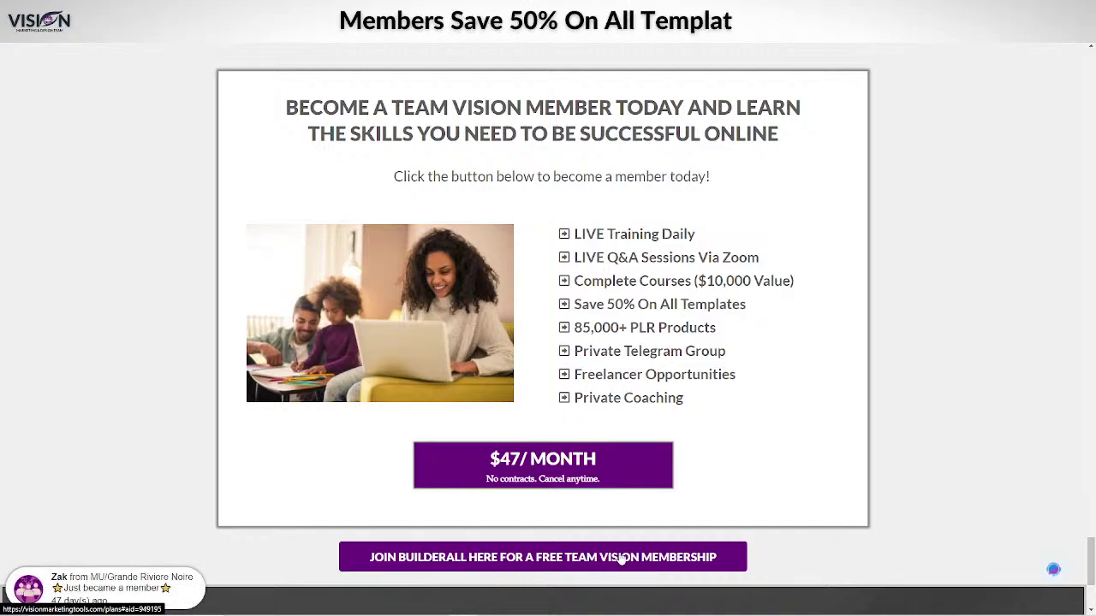
Enter the Team Vision Members training program through the site's login page and open its LIVE Broadcast page.
{"action": "scroll", "coordinate": [814, 416], "scroll_direction": "up", "scroll_amount": 15}
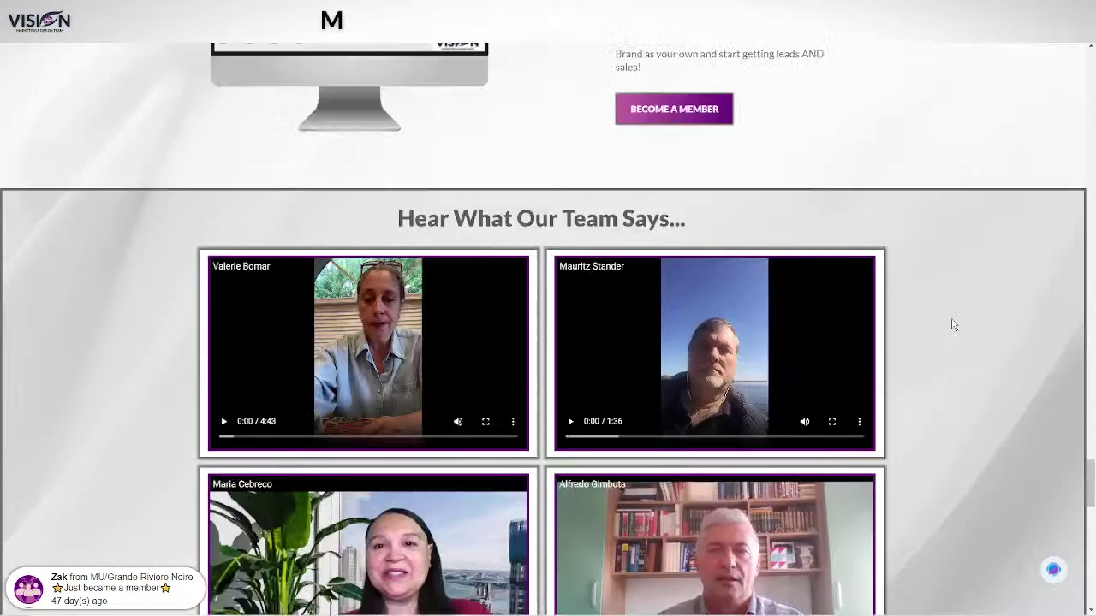
{"action": "scroll", "coordinate": [954, 323], "scroll_direction": "up", "scroll_amount": 15}
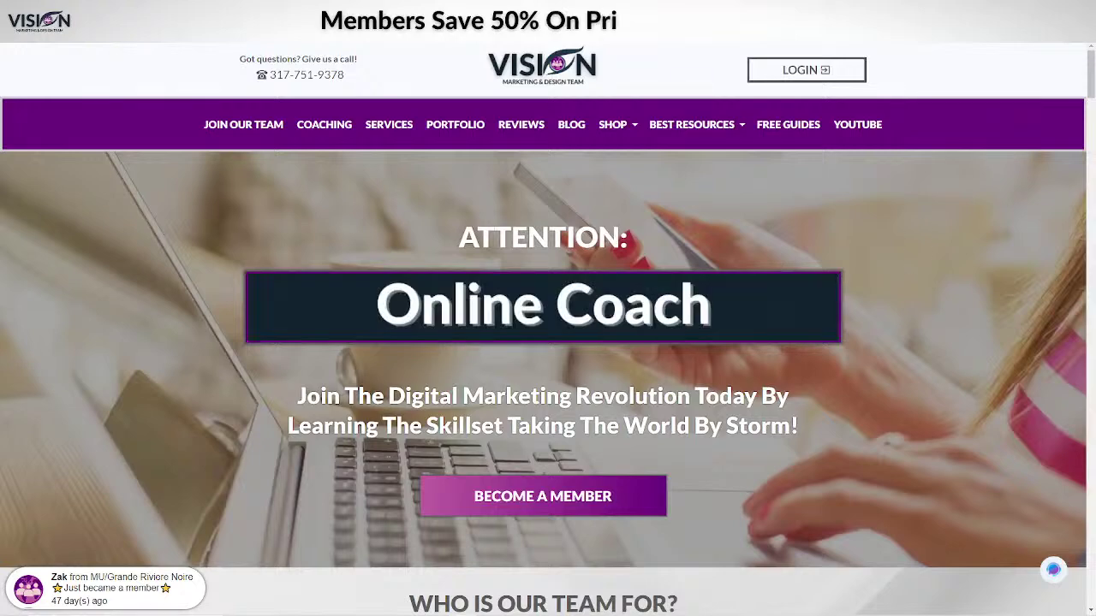
{"action": "left_click", "coordinate": [813, 71]}
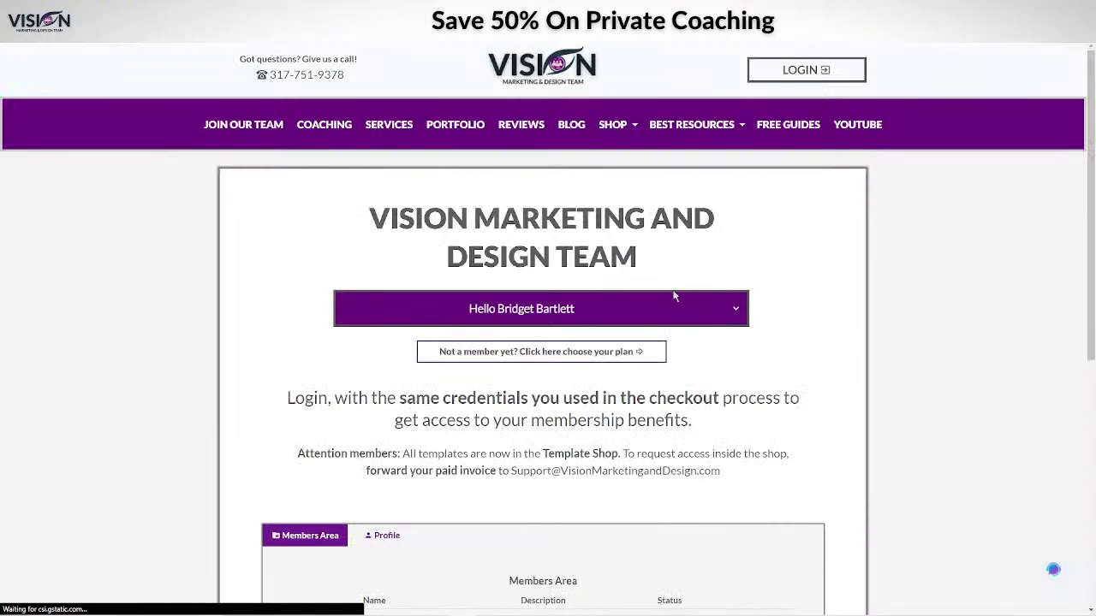
{"action": "scroll", "coordinate": [634, 465], "scroll_direction": "down", "scroll_amount": 4}
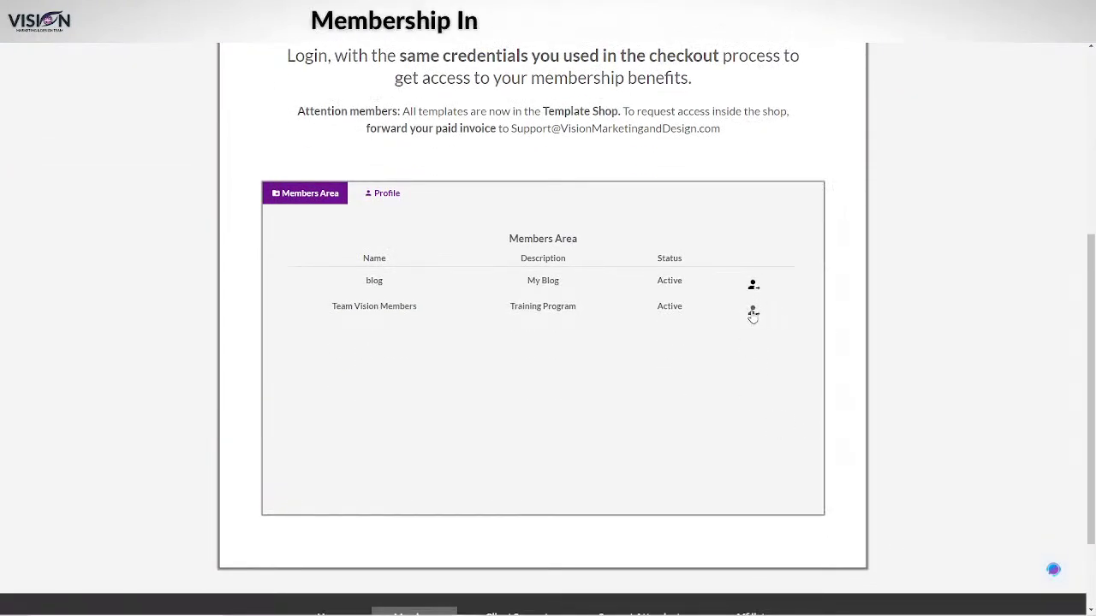
{"action": "left_click", "coordinate": [753, 313]}
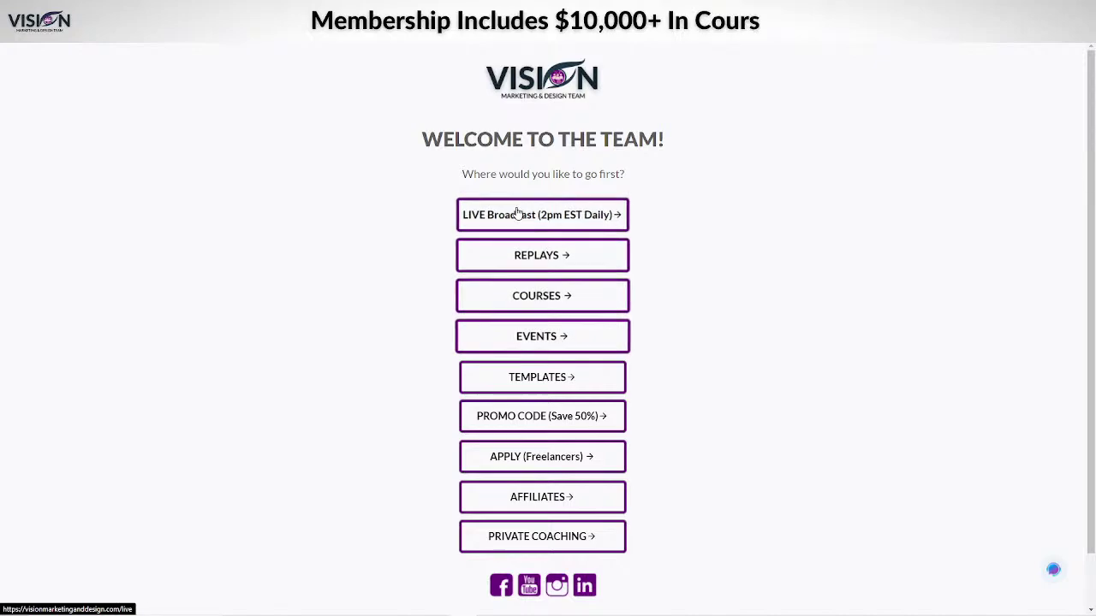
{"action": "left_click", "coordinate": [517, 214]}
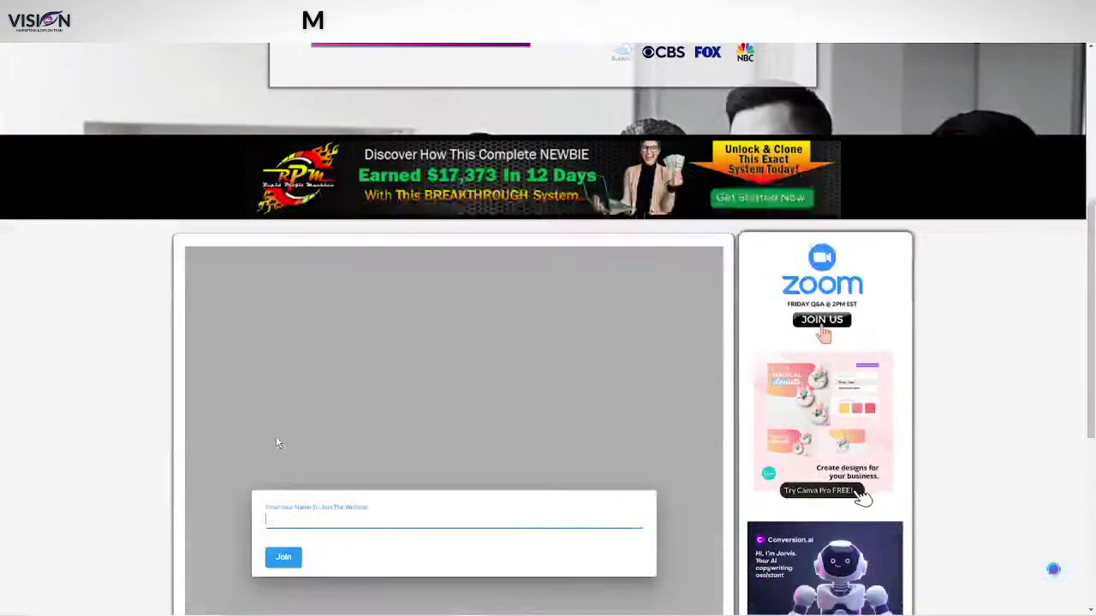
Join the live webinar by entering the attendee's full name, and view the broadcast with its chat.
{"action": "scroll", "coordinate": [276, 442], "scroll_direction": "down", "scroll_amount": 3}
{"action": "left_click", "coordinate": [291, 307]}
{"action": "left_click", "coordinate": [312, 322]}
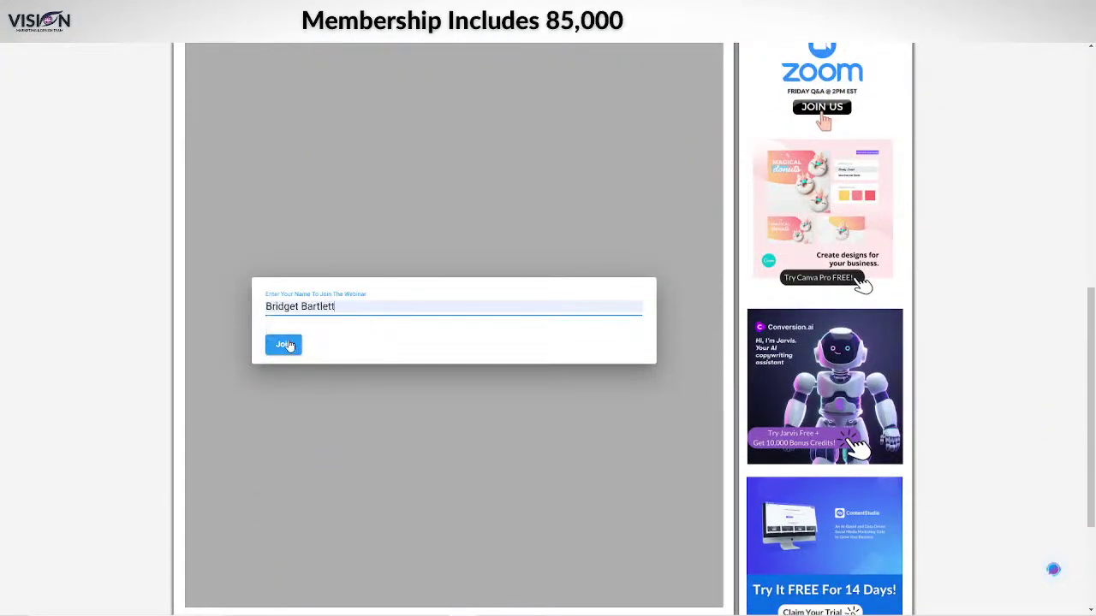
{"action": "left_click", "coordinate": [285, 344]}
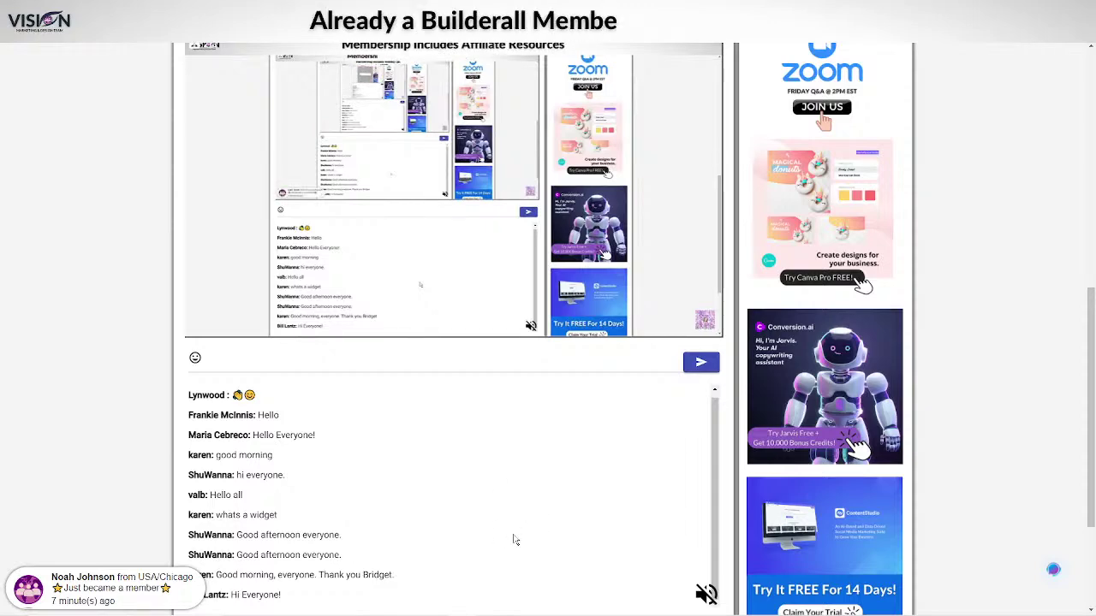
{"action": "scroll", "coordinate": [957, 358], "scroll_direction": "up", "scroll_amount": 3}
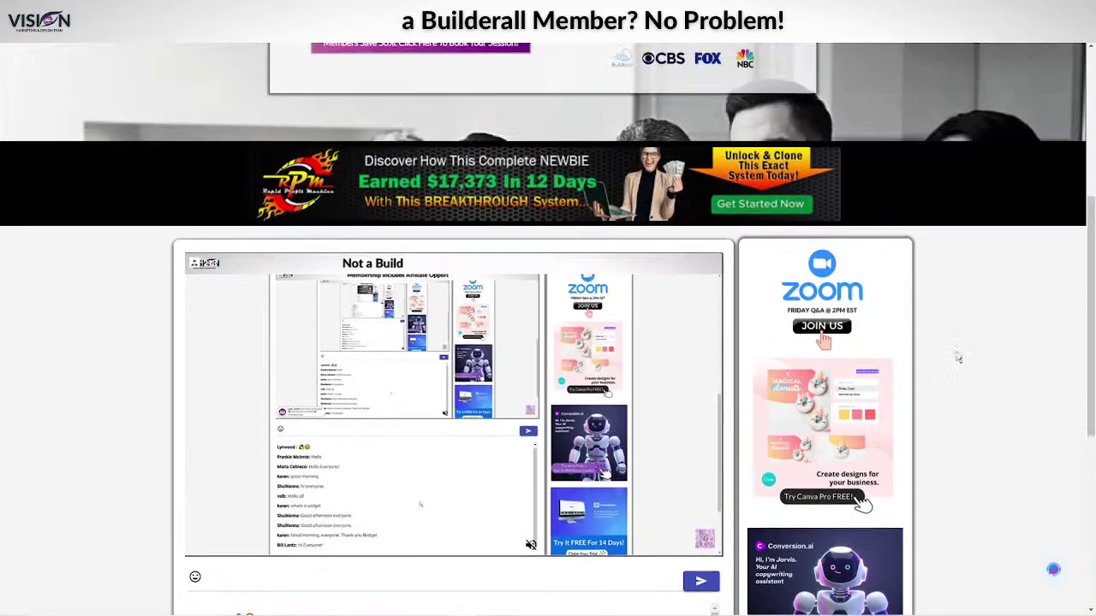
{"action": "scroll", "coordinate": [958, 358], "scroll_direction": "up", "scroll_amount": 1}
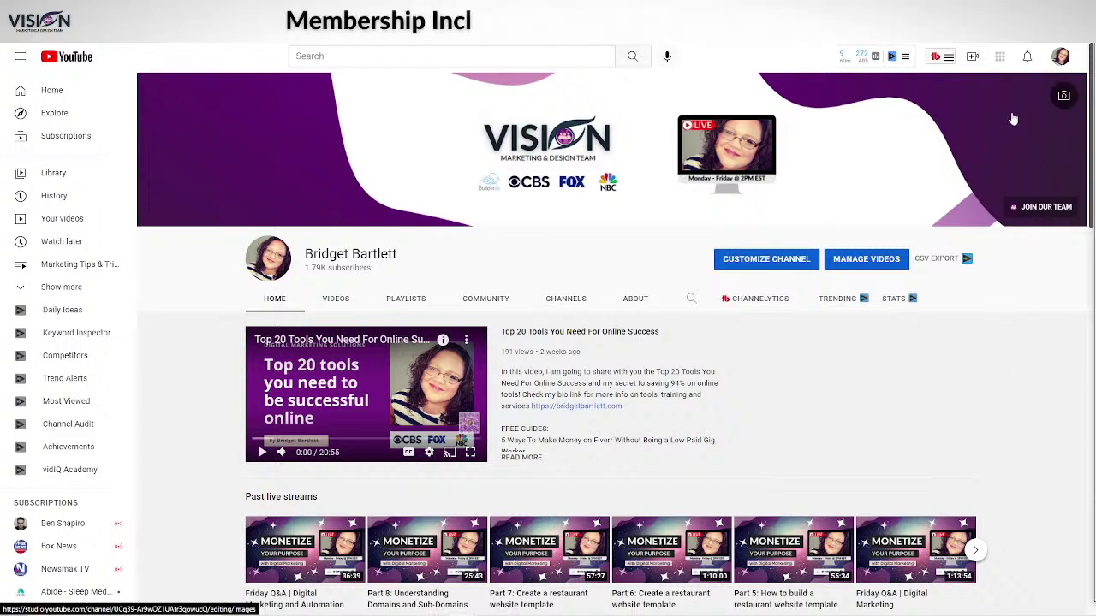
Switch to YouTube and open the account settings page for adding or managing channels.
{"action": "left_click", "coordinate": [1060, 58]}
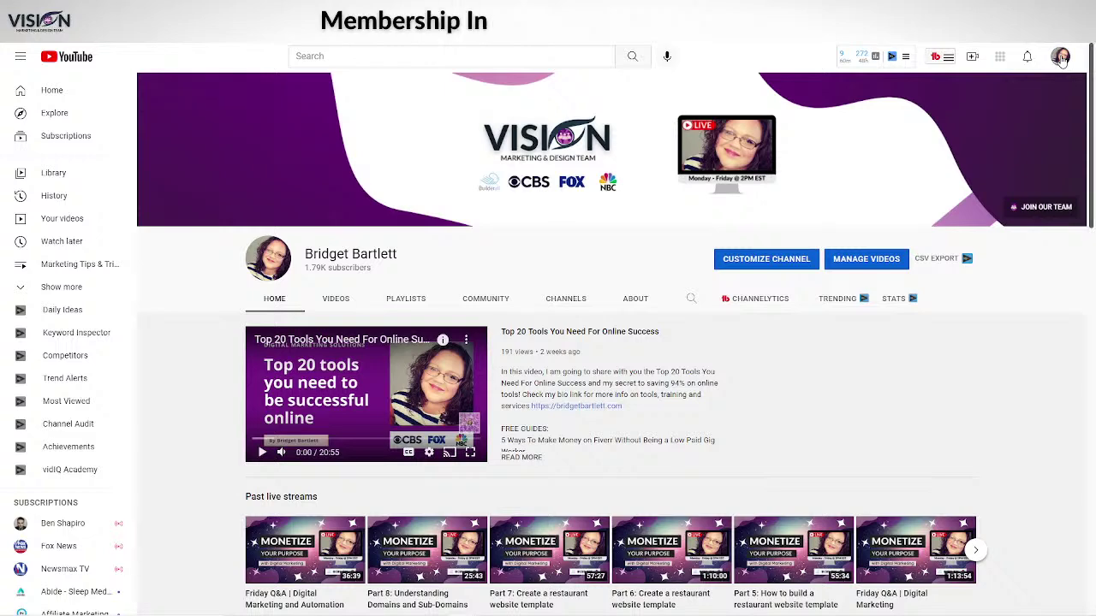
{"action": "left_click", "coordinate": [191, 431]}
{"action": "scroll", "coordinate": [74, 448], "scroll_direction": "down", "scroll_amount": 6}
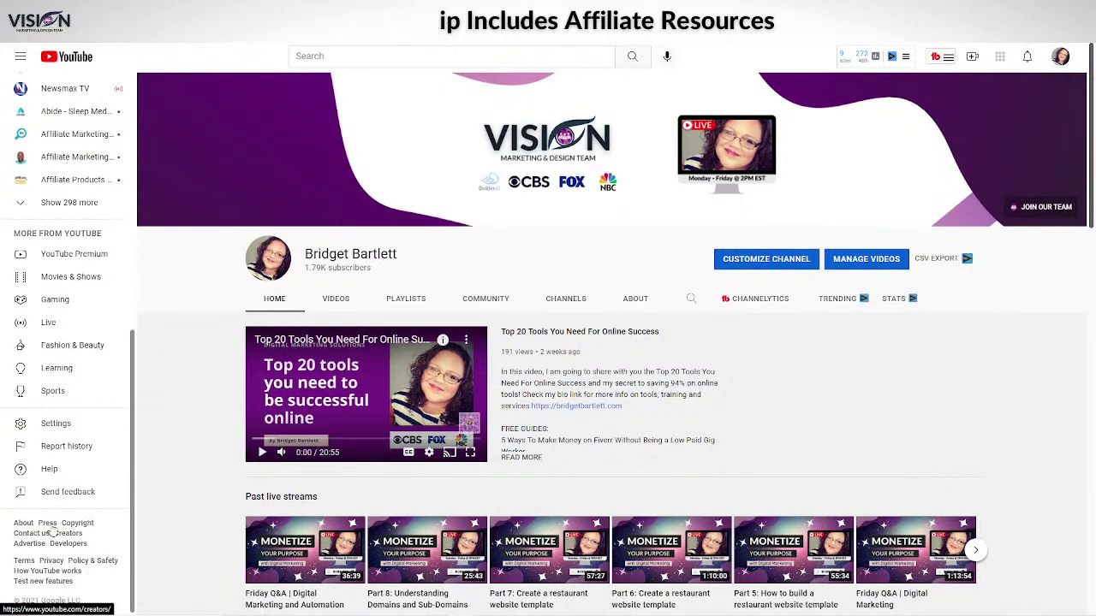
{"action": "left_click", "coordinate": [58, 423]}
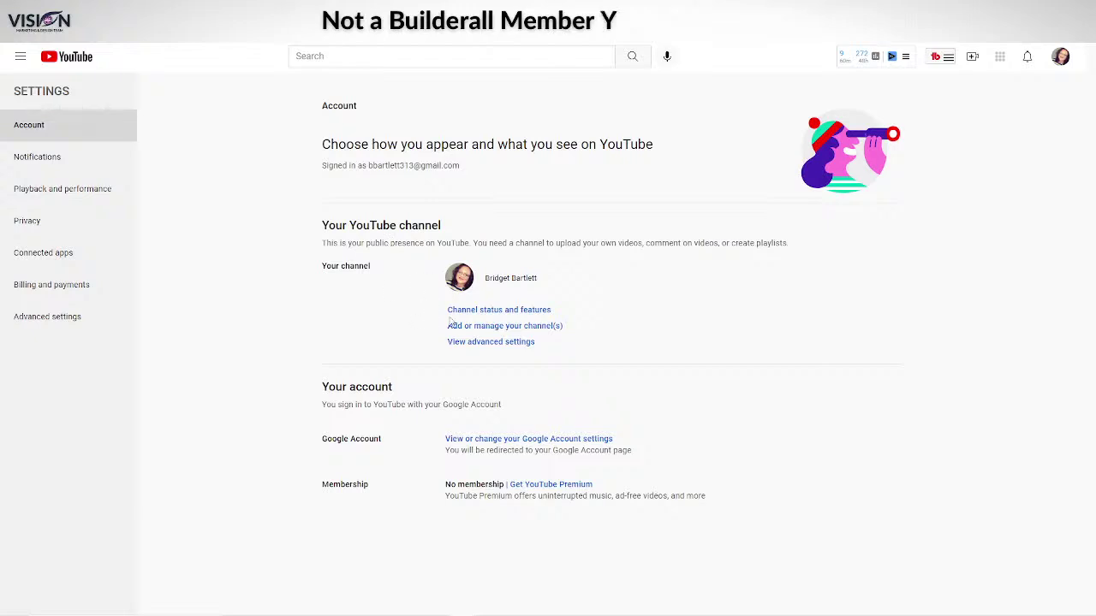
{"action": "left_click", "coordinate": [542, 328]}
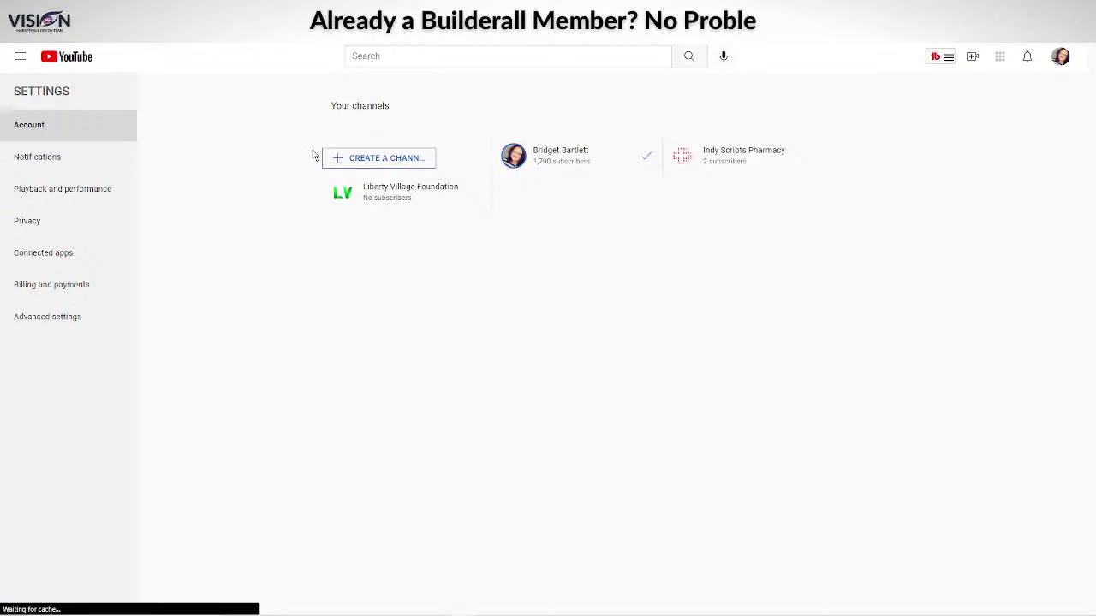
Create a new channel named "Vision Food Tools", accepting that it makes a new Google Account with its own settings.
{"action": "left_click", "coordinate": [373, 165]}
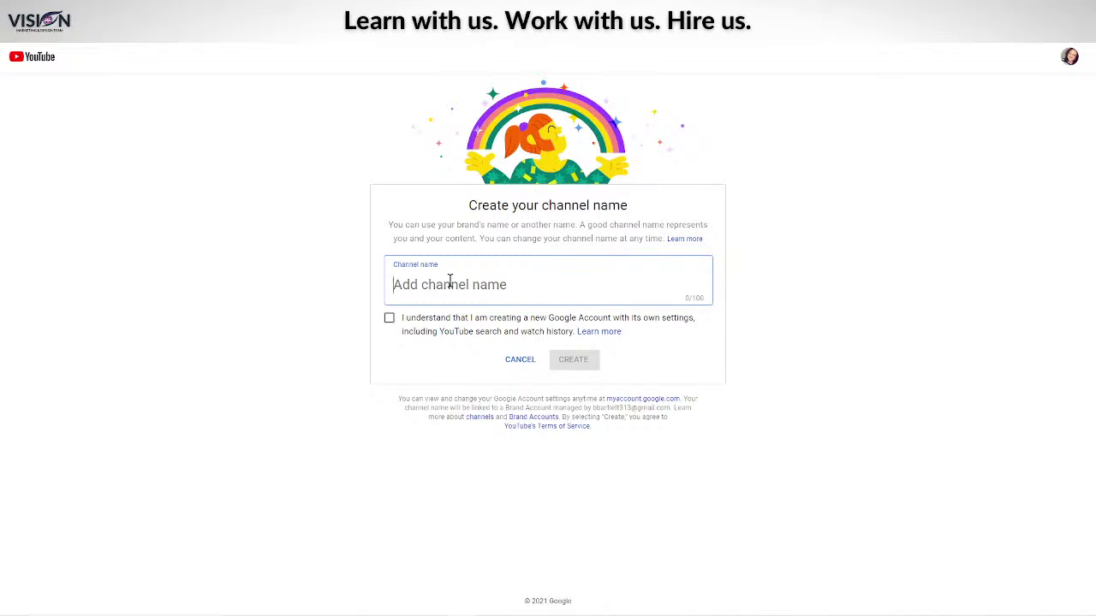
{"action": "type", "text": "Vis"}
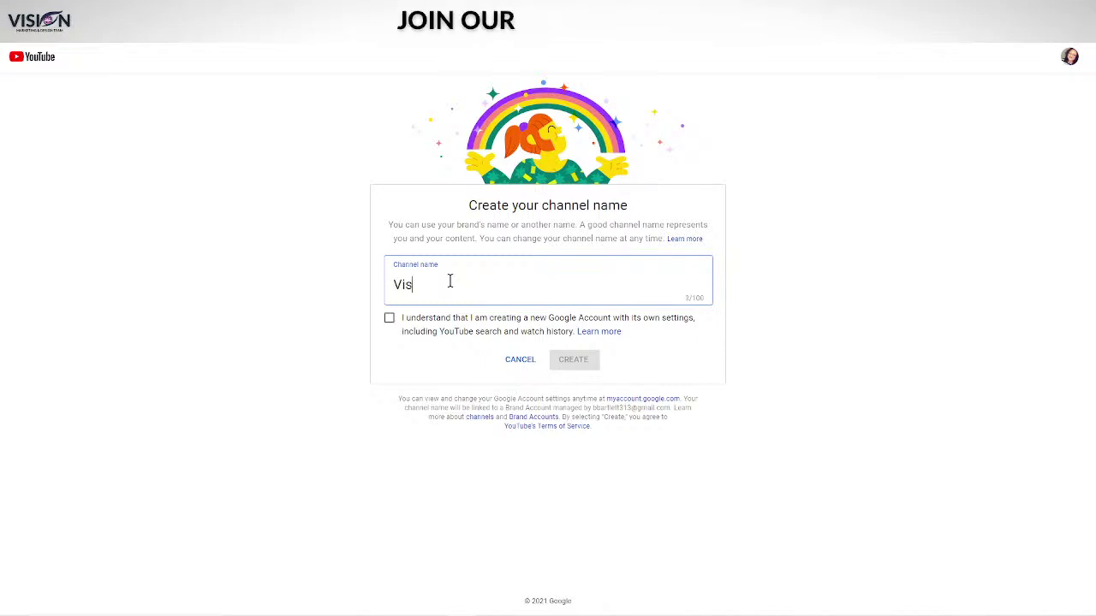
{"action": "type", "text": "ion Food T"}
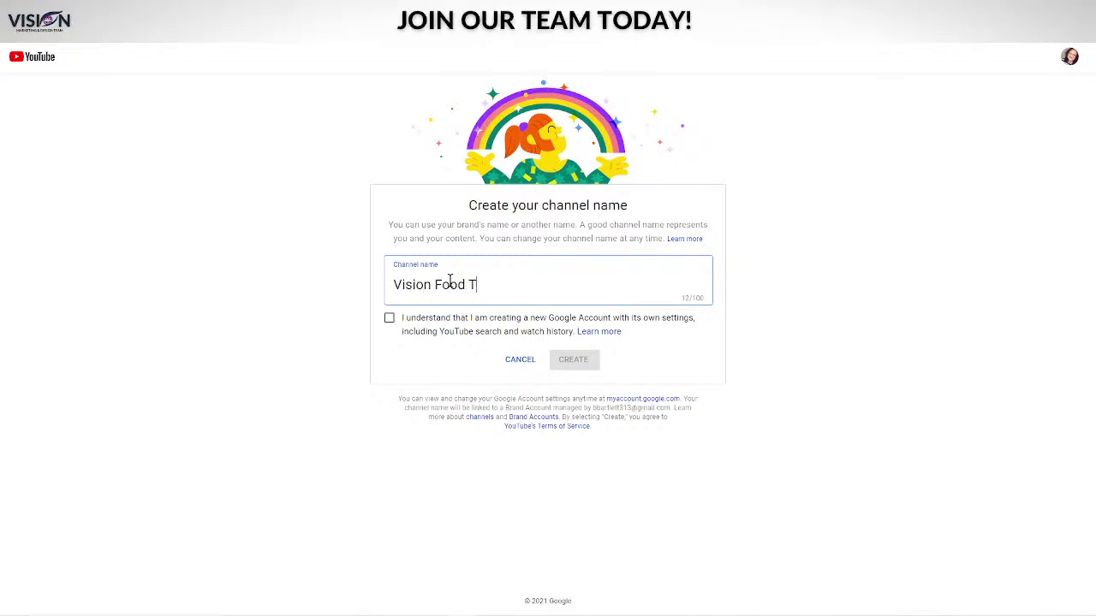
{"action": "type", "text": "ools"}
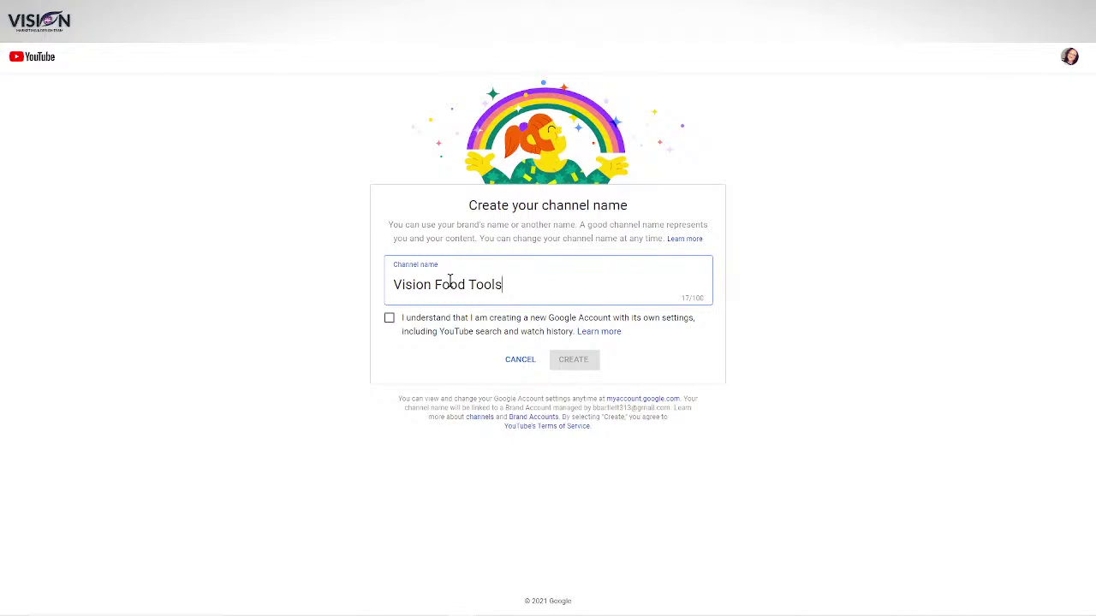
{"action": "left_click", "coordinate": [389, 319]}
{"action": "left_click", "coordinate": [581, 361]}
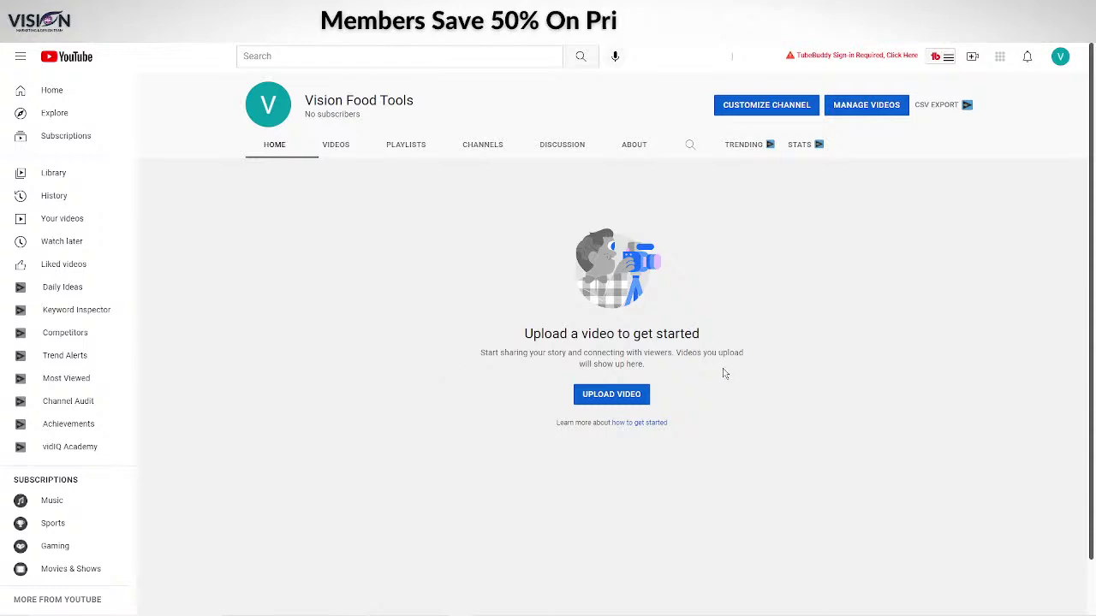
Upload the video "How Does Online Food Ordering System Work (Vision Food Tools)" from the Vision Food Tools folder to the new channel.
{"action": "left_click", "coordinate": [603, 394]}
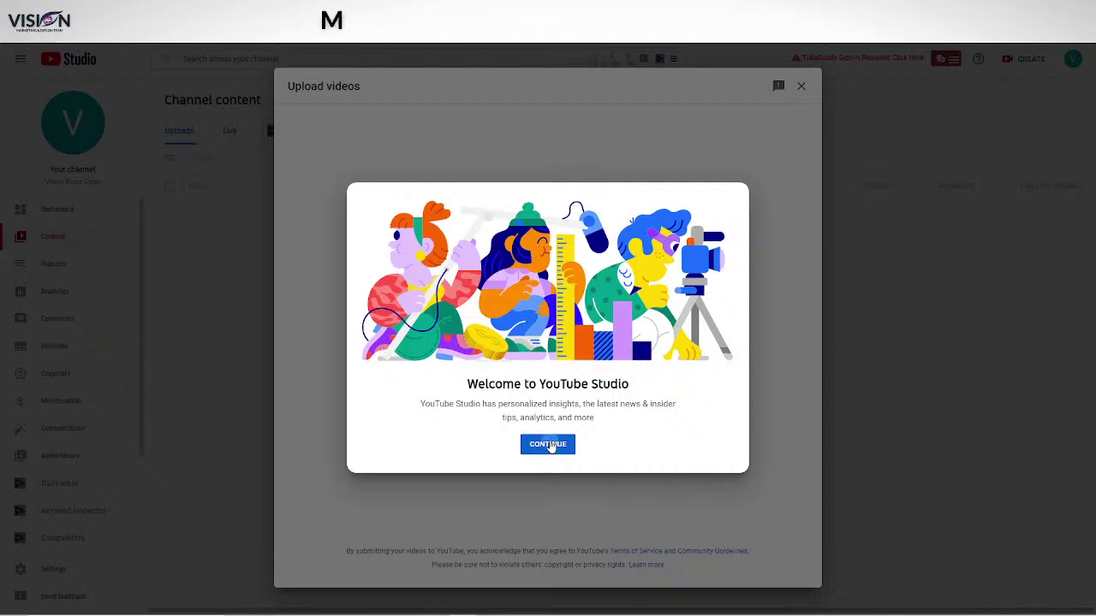
{"action": "left_click", "coordinate": [548, 444]}
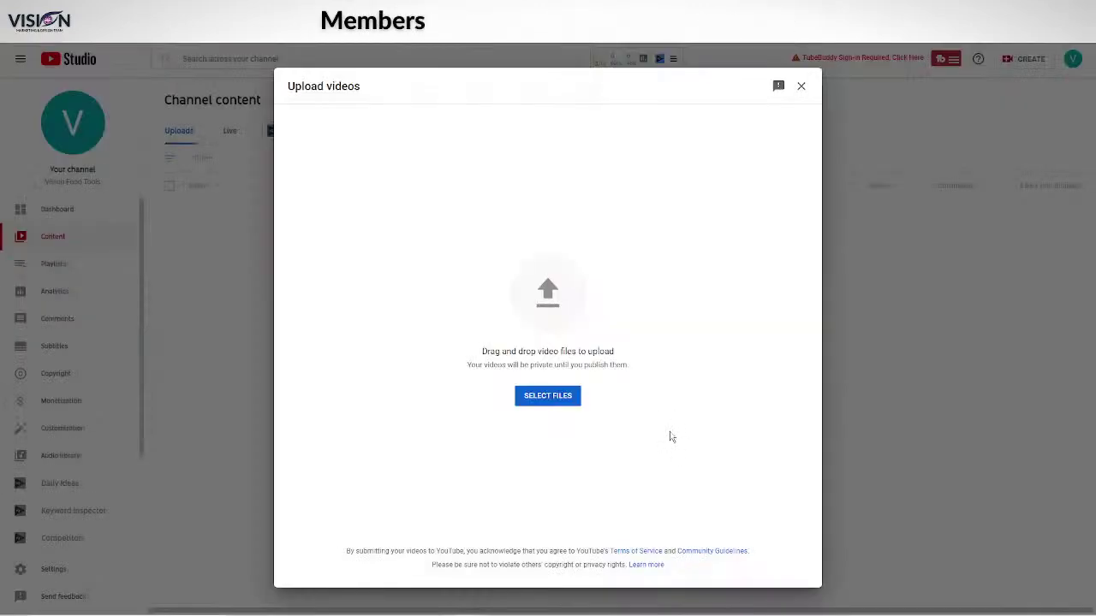
{"action": "left_click", "coordinate": [526, 397]}
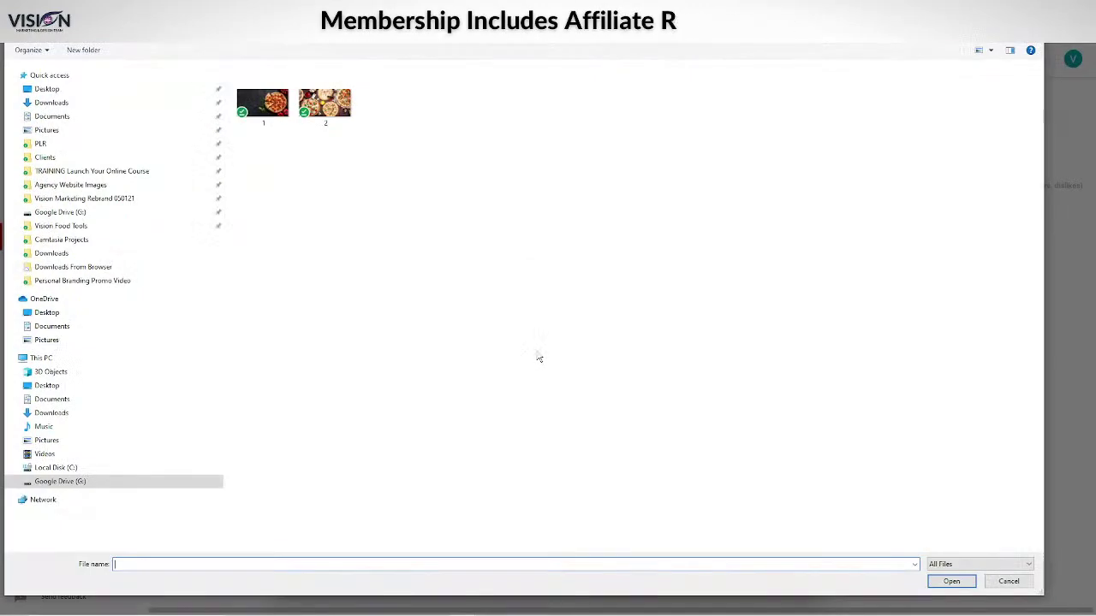
{"action": "left_click", "coordinate": [55, 225]}
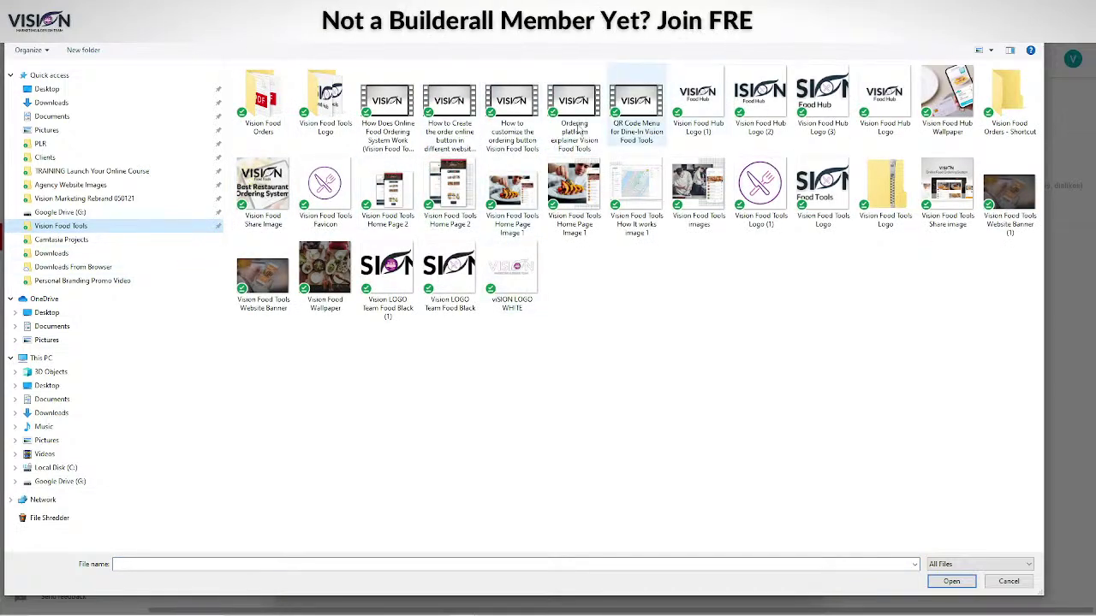
{"action": "left_click", "coordinate": [392, 128]}
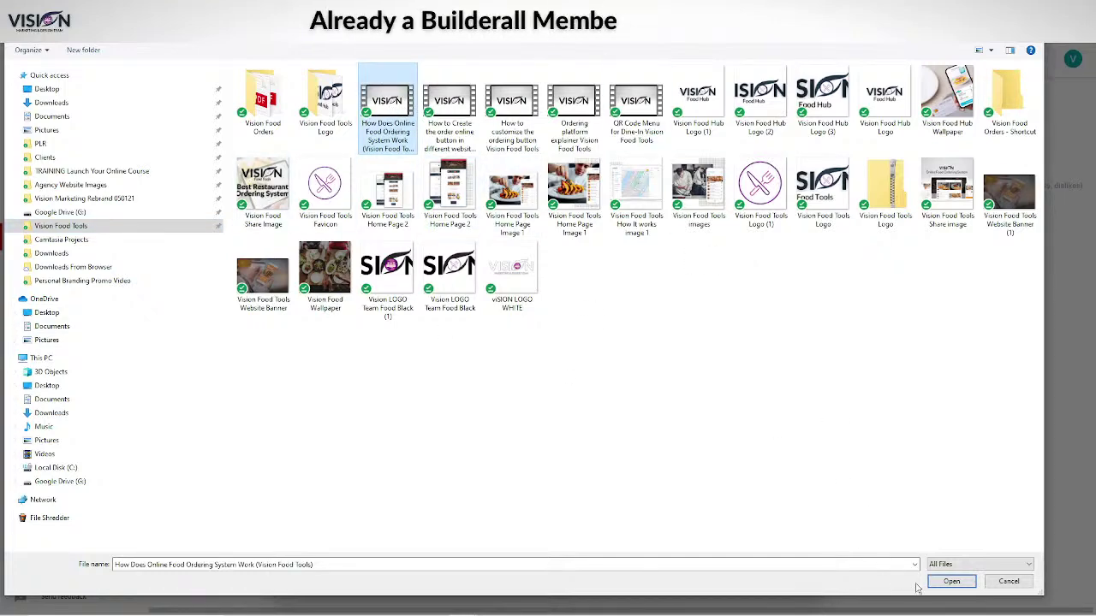
{"action": "left_click", "coordinate": [949, 585]}
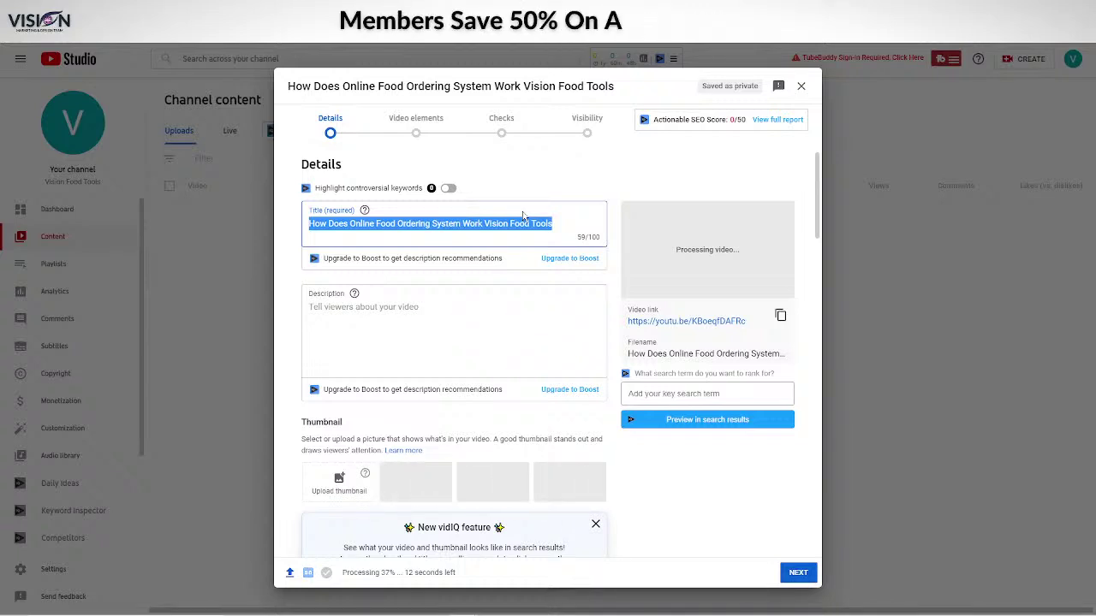
Replace "How Does" at the start of the video title with "Commision FREE".
{"action": "left_click", "coordinate": [522, 223]}
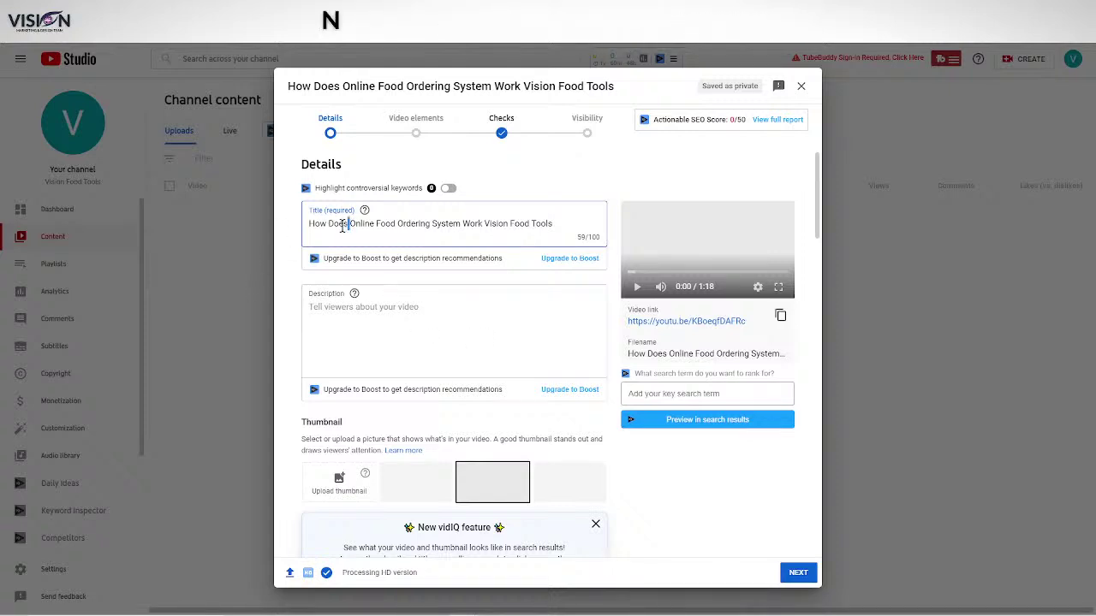
{"action": "left_click_drag", "start_coordinate": [342, 225], "coordinate": [289, 231]}
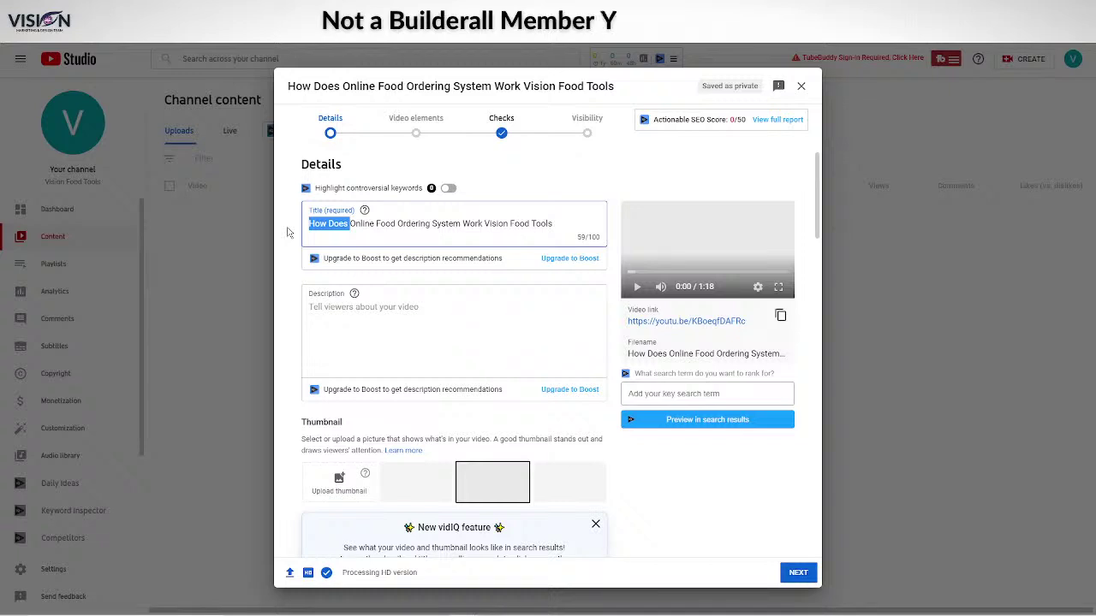
{"action": "type", "text": "Commision "}
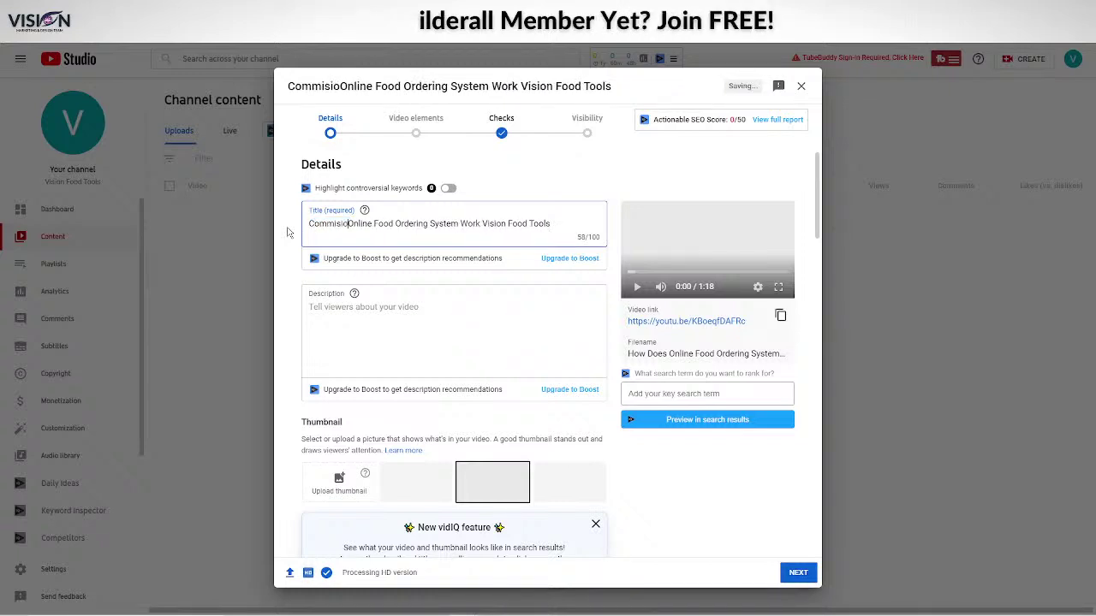
{"action": "type", "text": "FREE"}
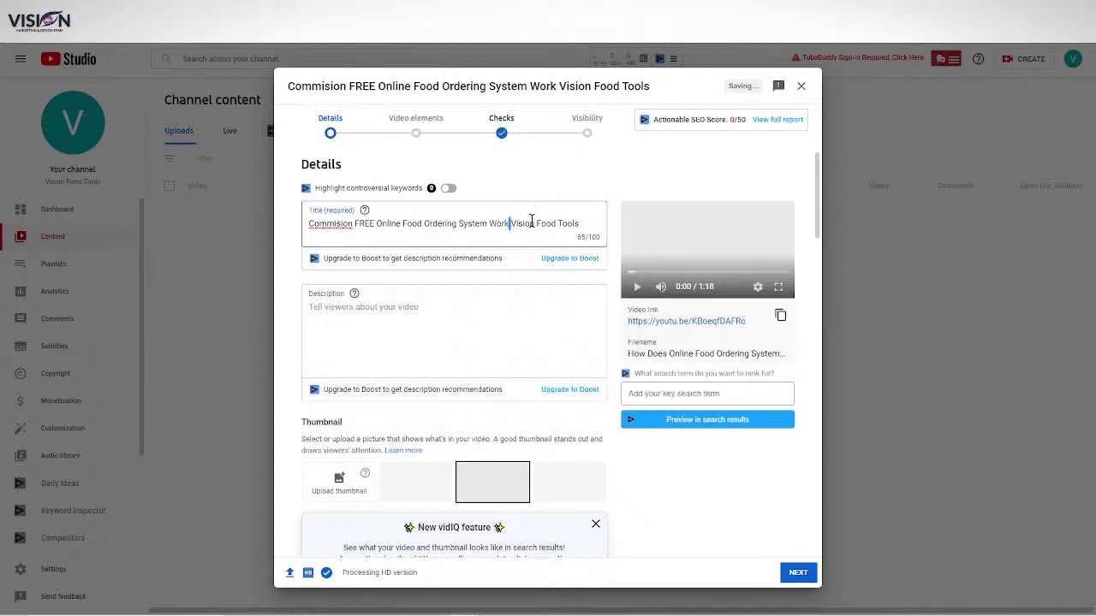
Replace "Vision Food Tools" at the end of the video title with "How does it work?".
{"action": "key", "text": "shift+End"}
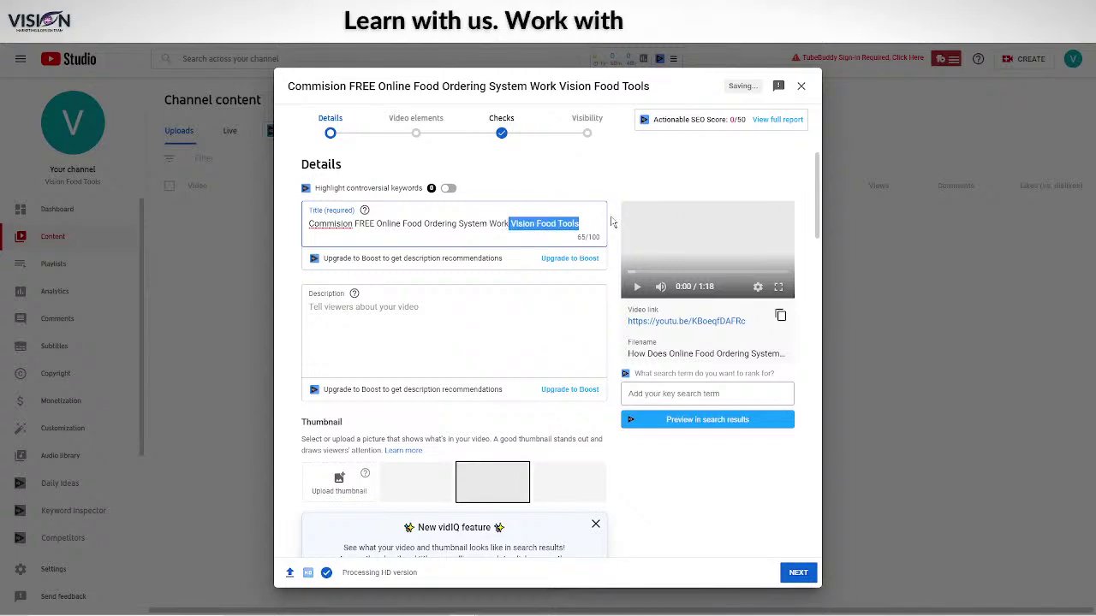
{"action": "key", "text": "BackSpace"}
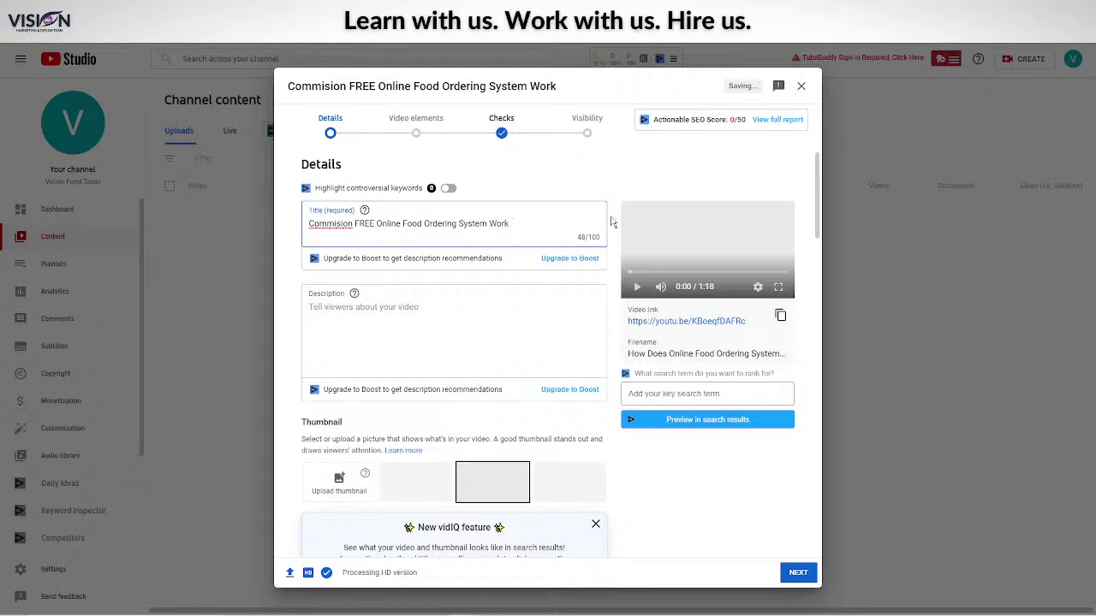
{"action": "type", "text": "*How doesi t work"}
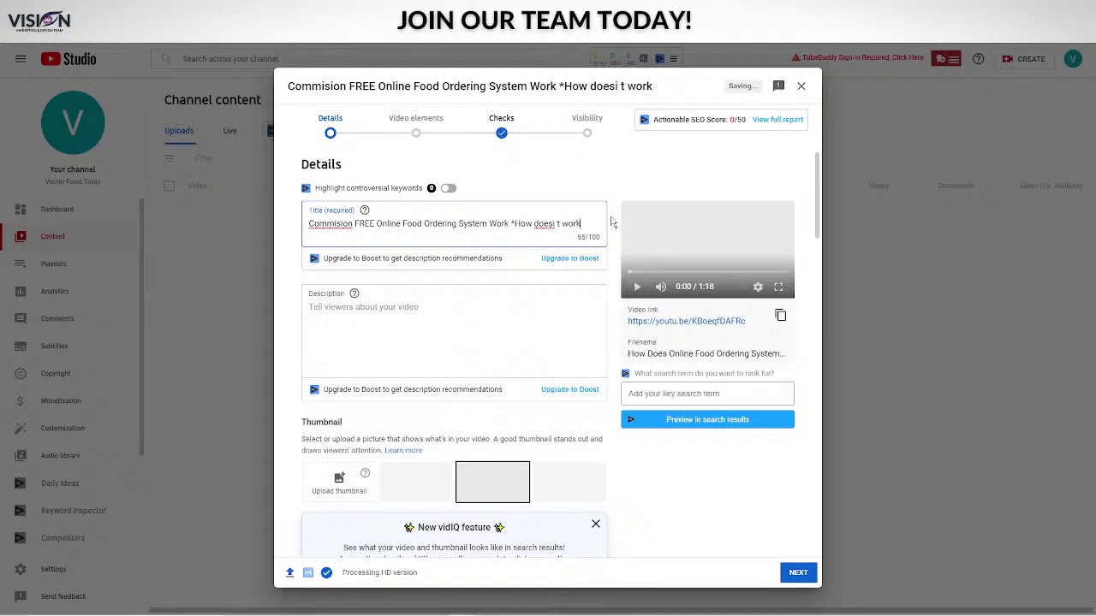
{"action": "type", "text": "?"}
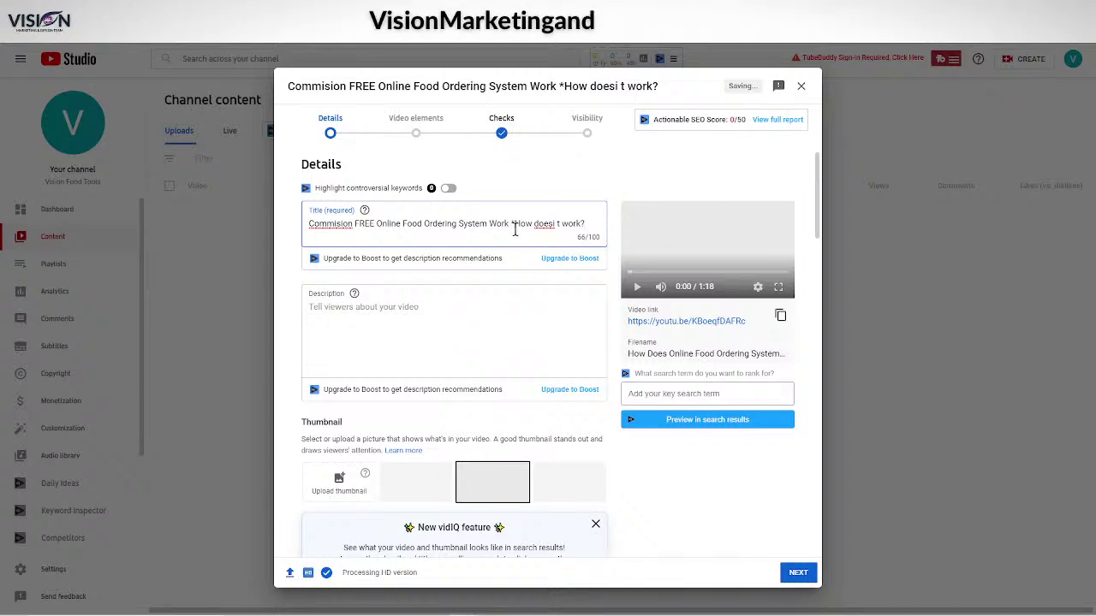
{"action": "key", "text": "BackSpace"}
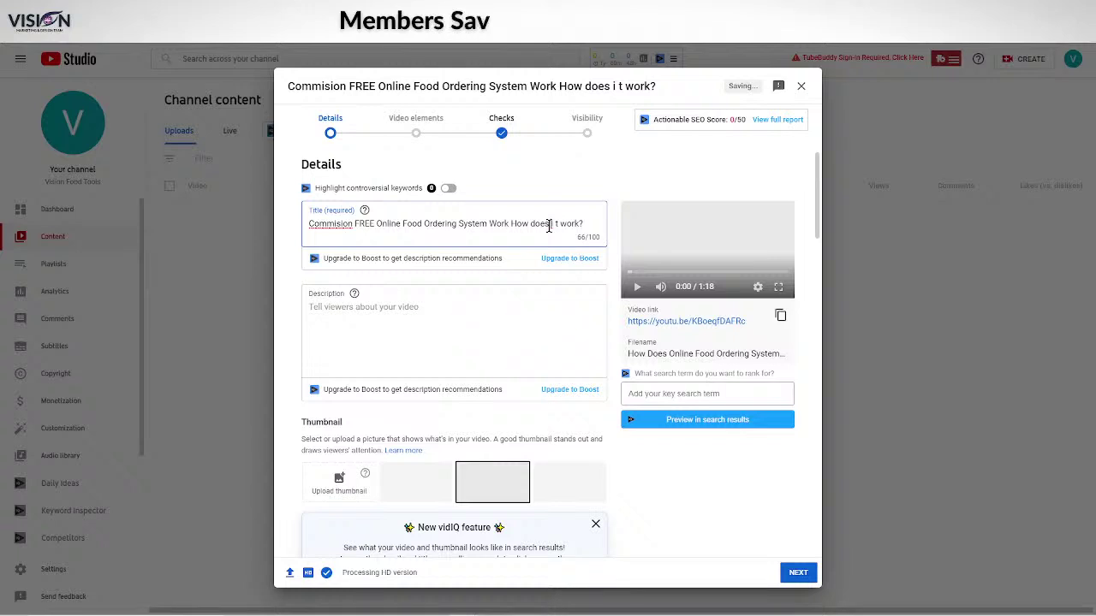
{"action": "key", "text": "BackSpace"}
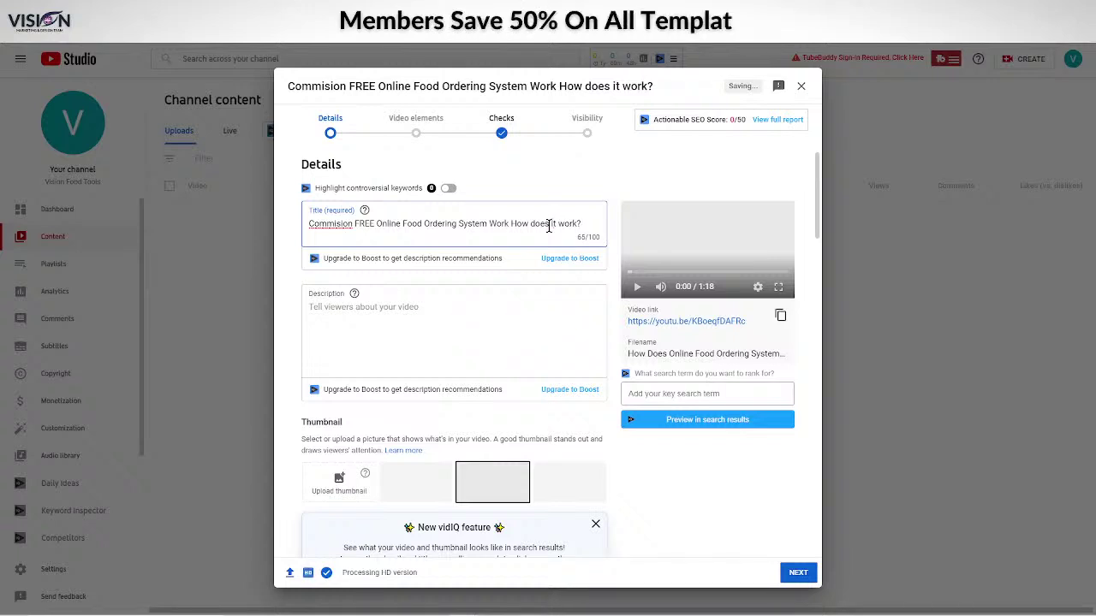
Correct the title's first word to "Commission" and delete the word "Work" after "System".
{"action": "left_click", "coordinate": [341, 222]}
{"action": "type", "text": "s"}
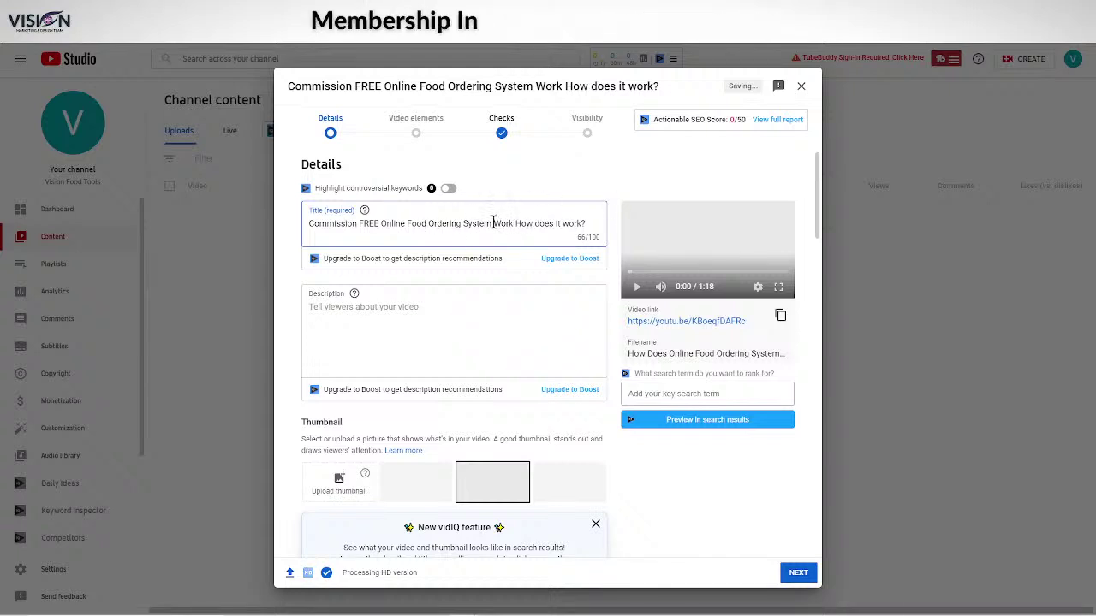
{"action": "left_click", "coordinate": [492, 222]}
{"action": "key", "text": "Delete"}
{"action": "key", "text": "Delete"}
{"action": "key", "text": "Delete"}
{"action": "key", "text": "Delete"}
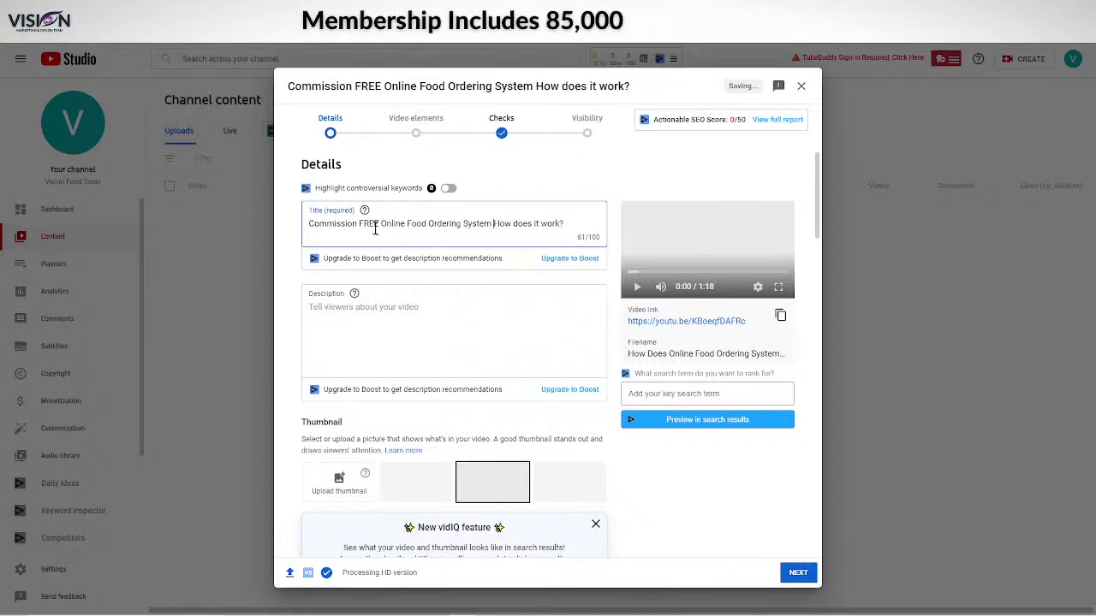
Insert a sparkles emoji before "How does it work?" and another one at the end of the video title.
{"action": "right_click", "coordinate": [493, 223]}
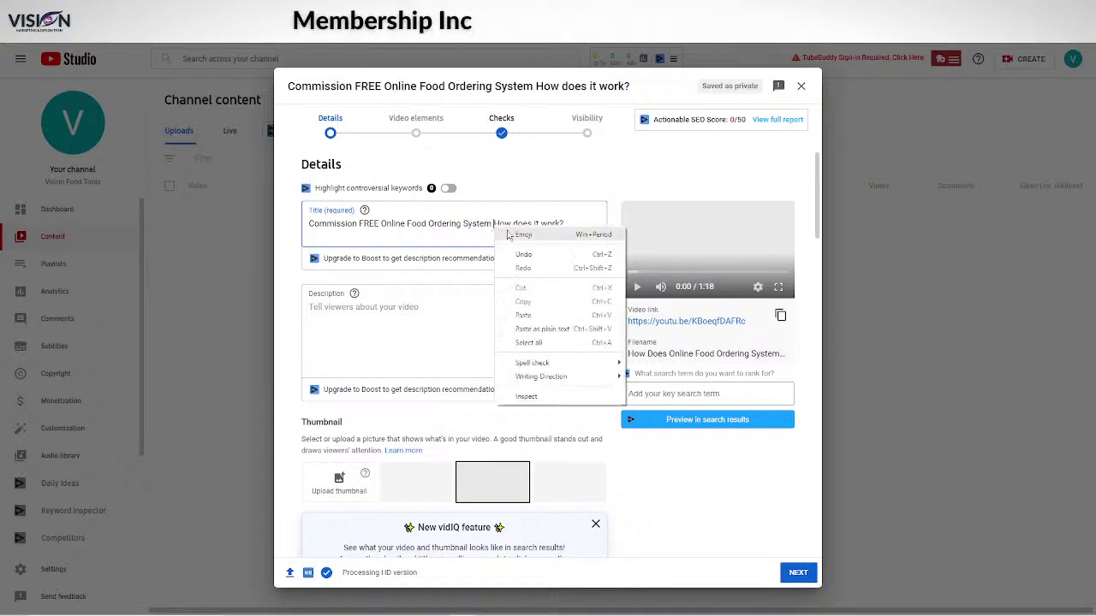
{"action": "left_click", "coordinate": [510, 233]}
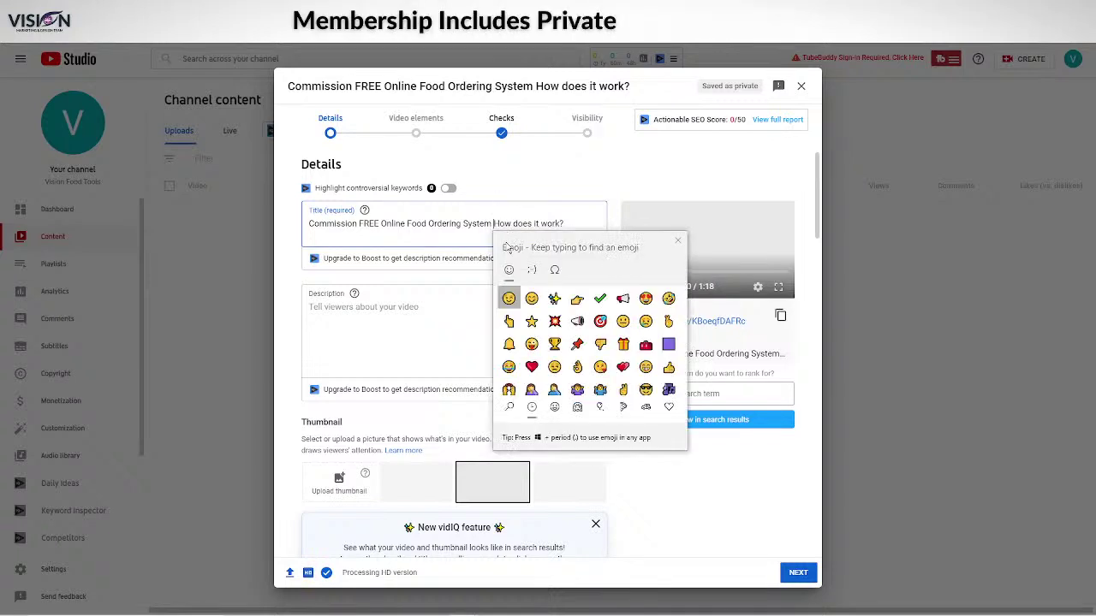
{"action": "left_click", "coordinate": [554, 298]}
{"action": "left_click", "coordinate": [677, 239]}
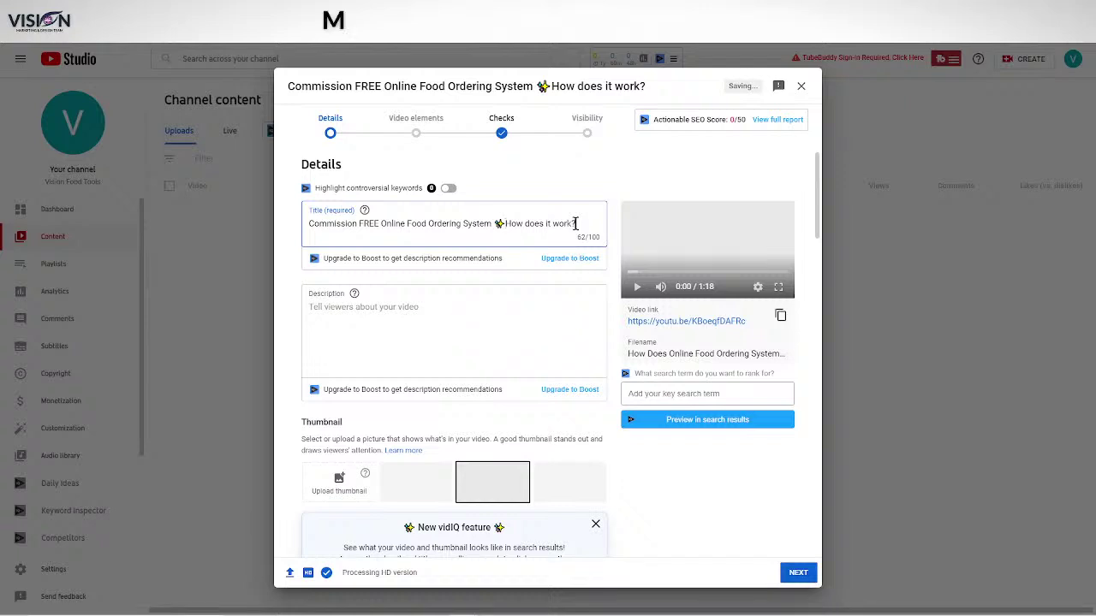
{"action": "right_click", "coordinate": [577, 224]}
{"action": "left_click", "coordinate": [600, 234]}
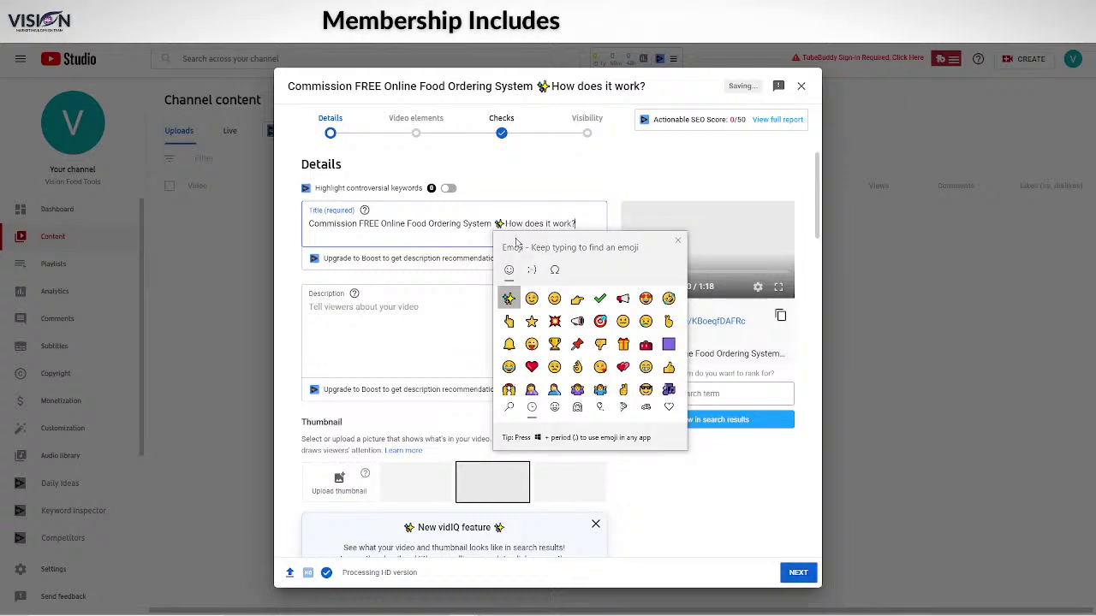
{"action": "left_click", "coordinate": [509, 298]}
{"action": "left_click", "coordinate": [677, 240]}
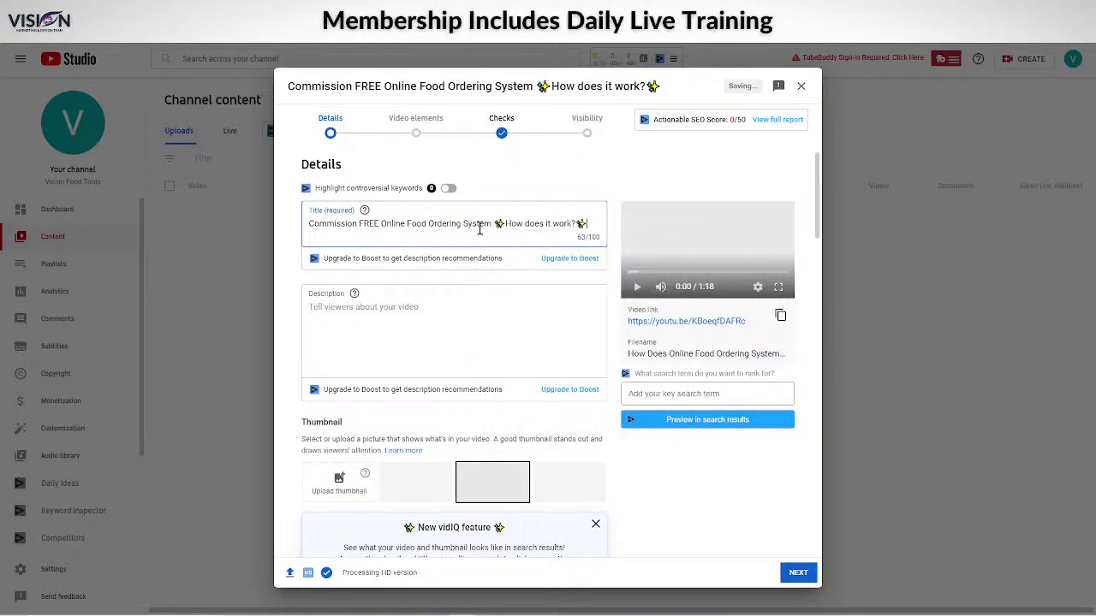
{"action": "left_click", "coordinate": [437, 225]}
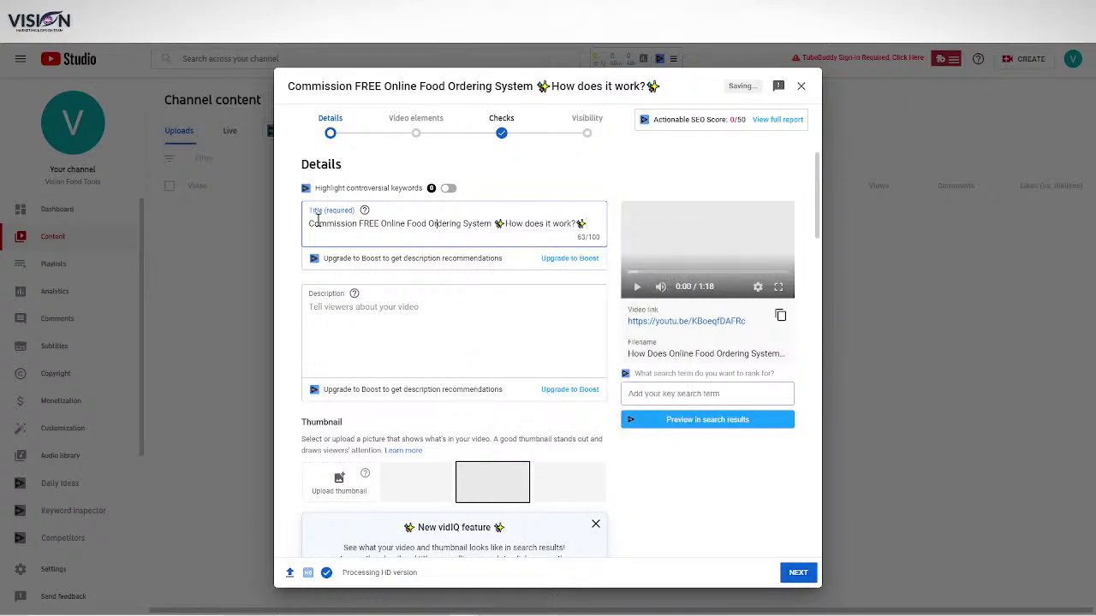
Begin the video description with "To get a free demo of our".
{"action": "left_click", "coordinate": [337, 312]}
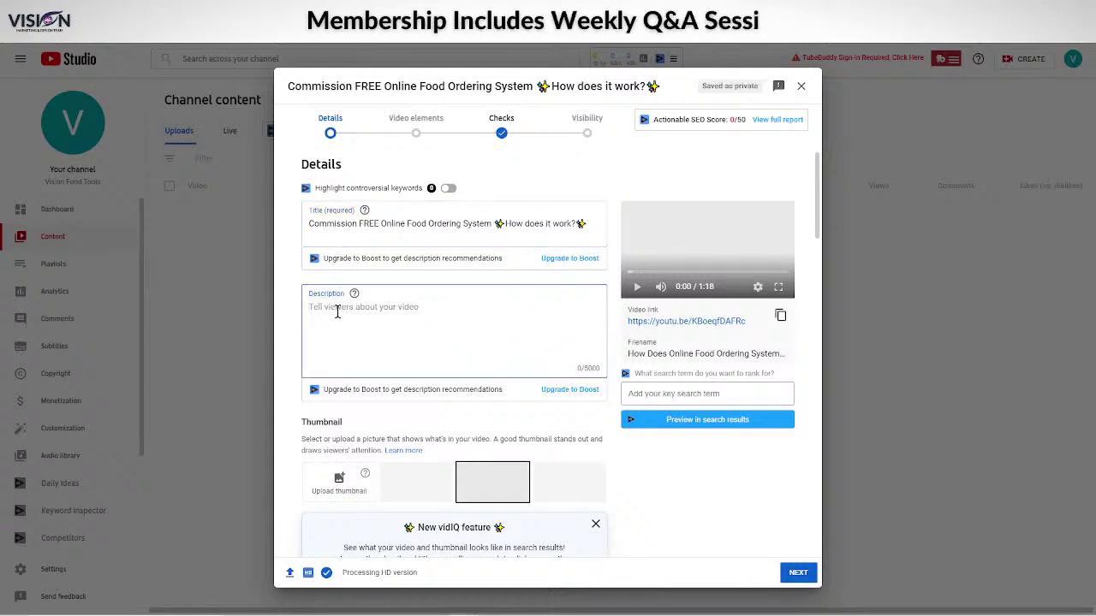
{"action": "type", "text": "To get your"}
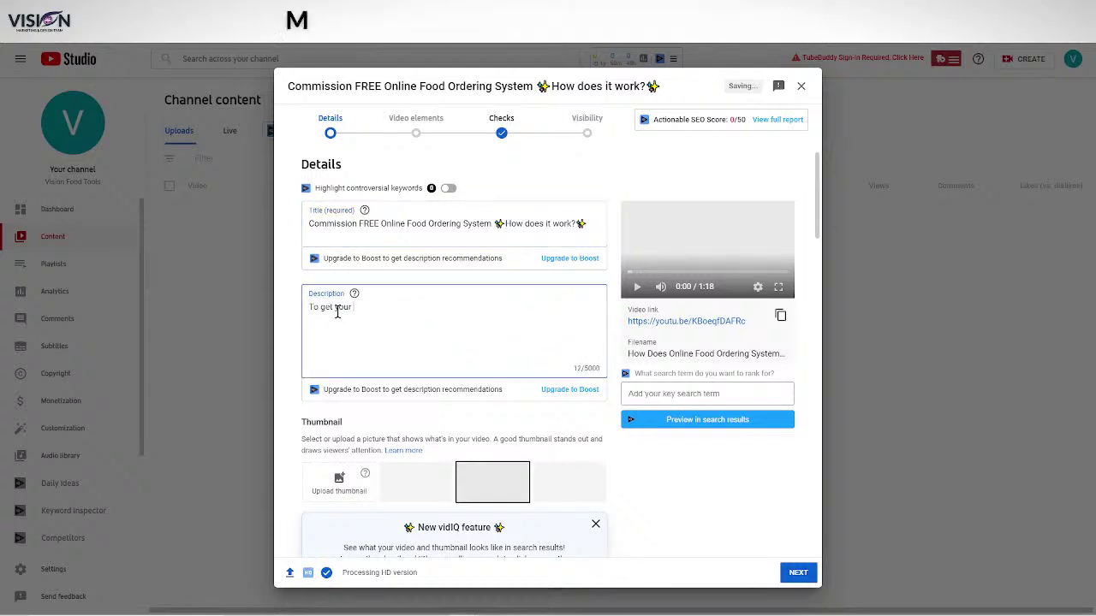
{"action": "type", "text": " commi"}
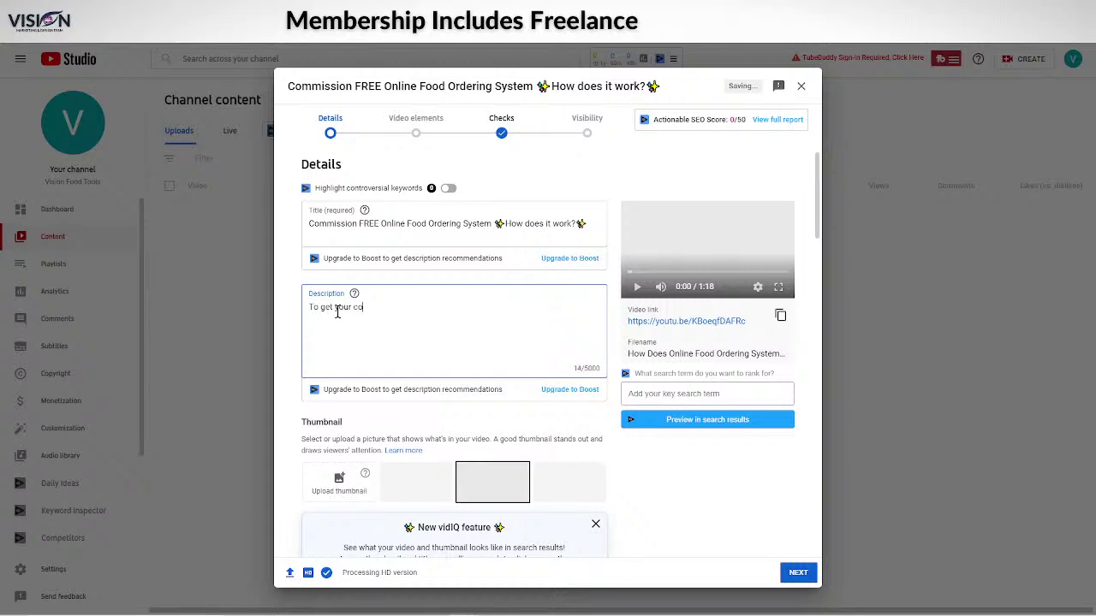
{"action": "key", "text": "BackSpace"}
{"action": "key", "text": "BackSpace"}
{"action": "key", "text": "BackSpace"}
{"action": "key", "text": "BackSpace"}
{"action": "key", "text": "BackSpace"}
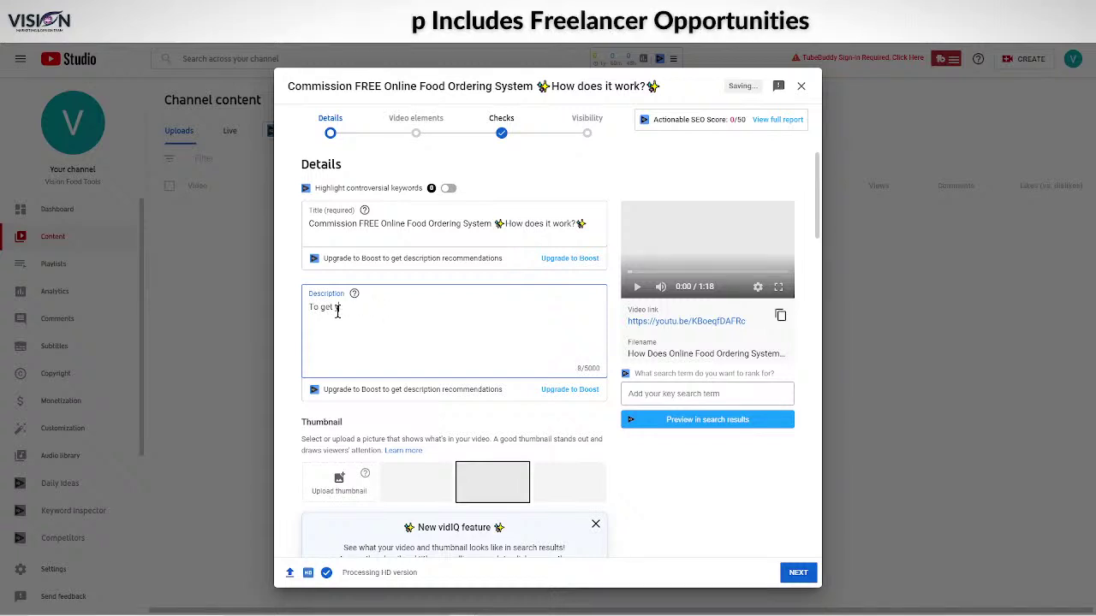
{"action": "type", "text": "a free d"}
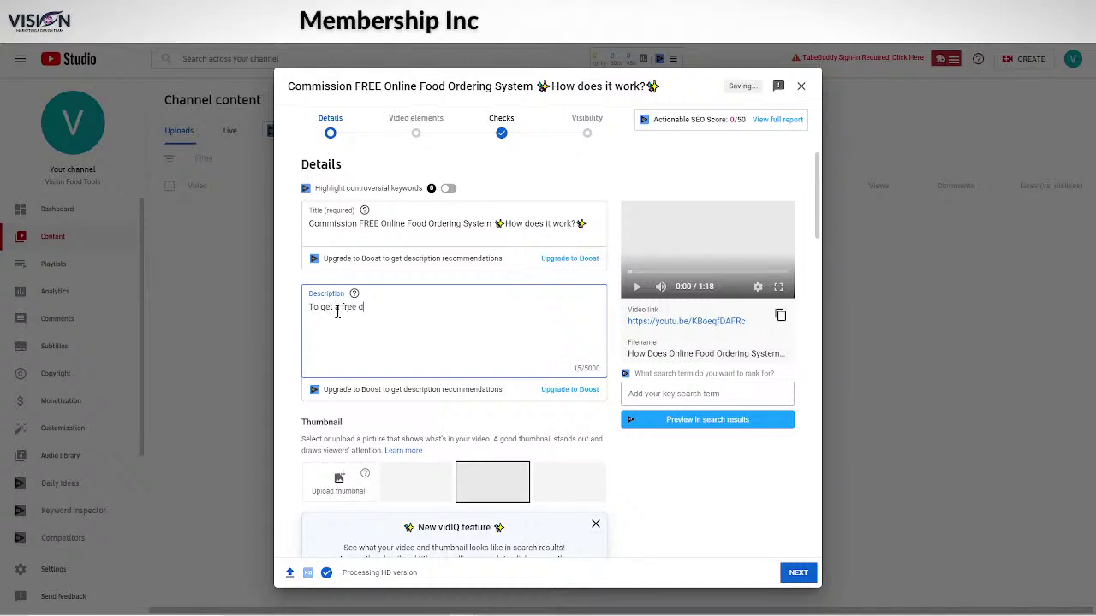
{"action": "type", "text": "emo of outr"}
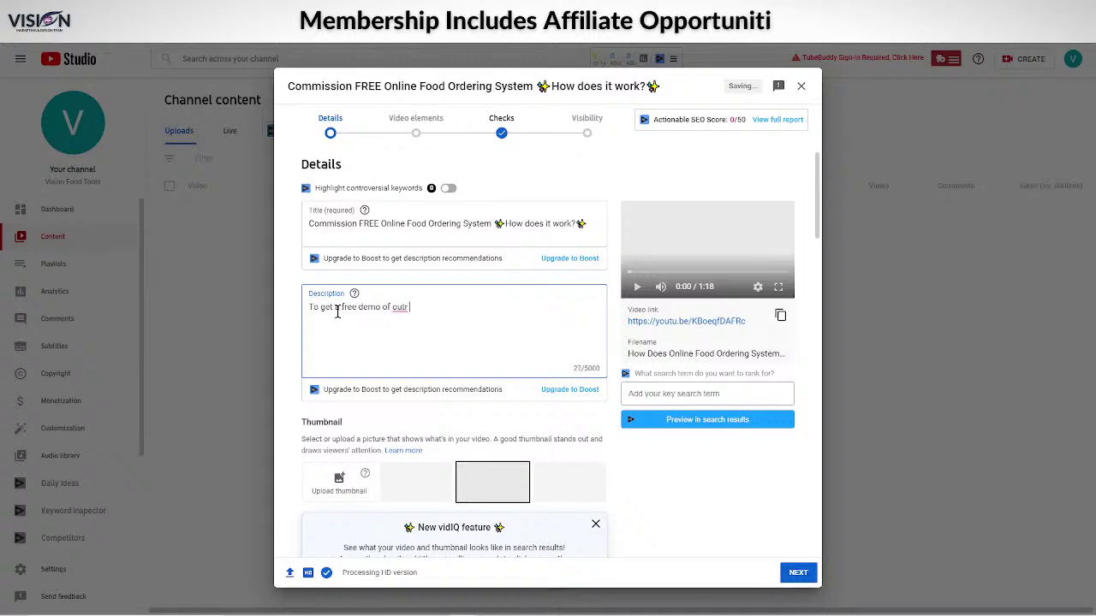
{"action": "key", "text": "BackSpace"}
{"action": "key", "text": "BackSpace"}
{"action": "key", "text": "BackSpace"}
{"action": "type", "text": "r co"}
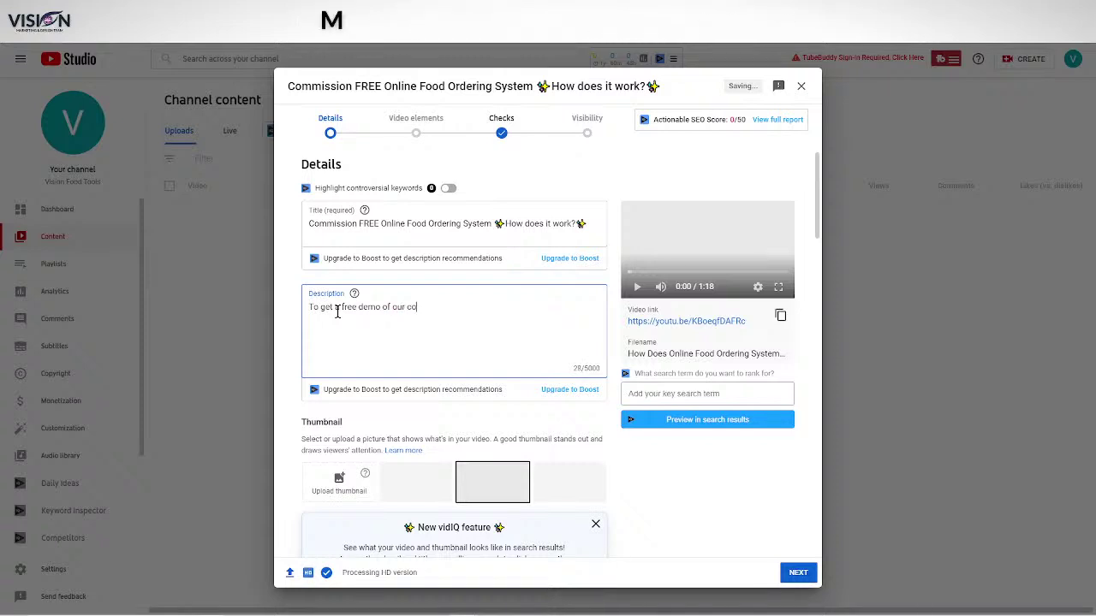
{"action": "type", "text": "mmisison fre"}
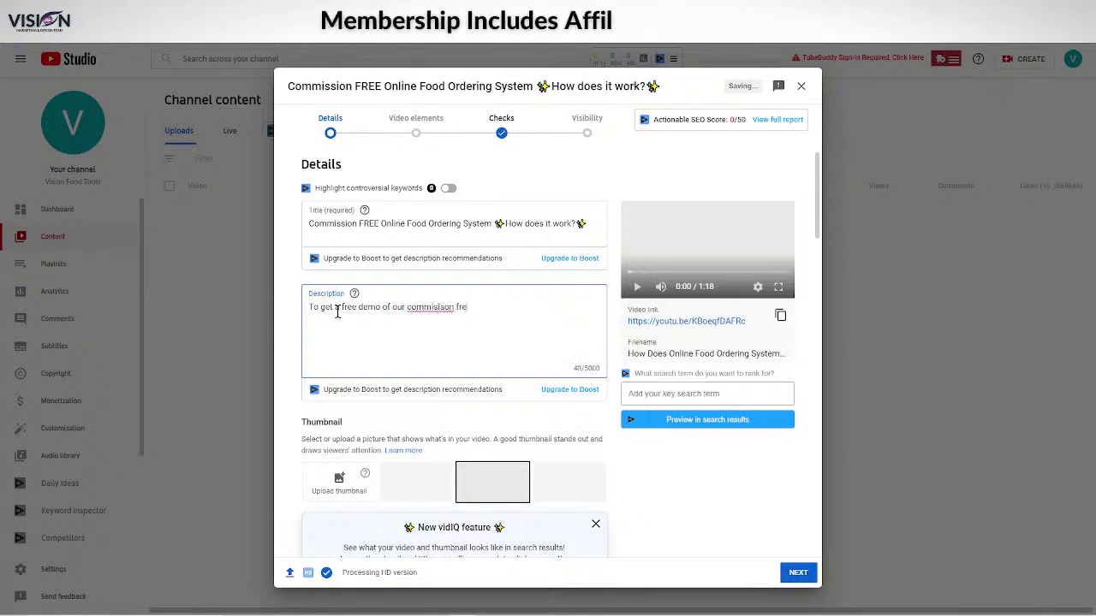
{"action": "type", "text": "e onli"}
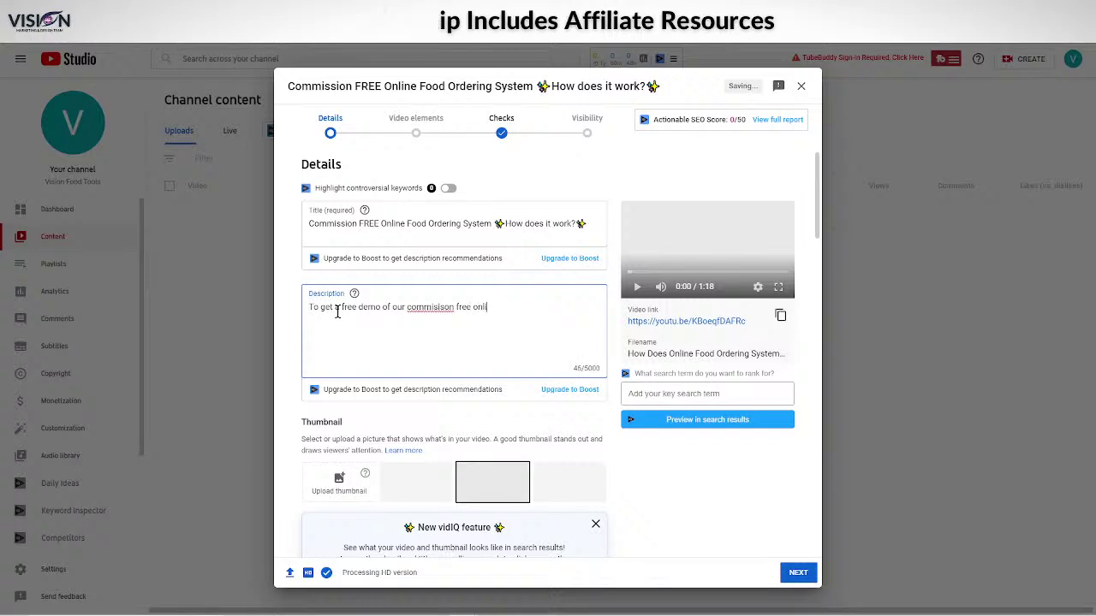
{"action": "type", "text": "ne ordering system"}
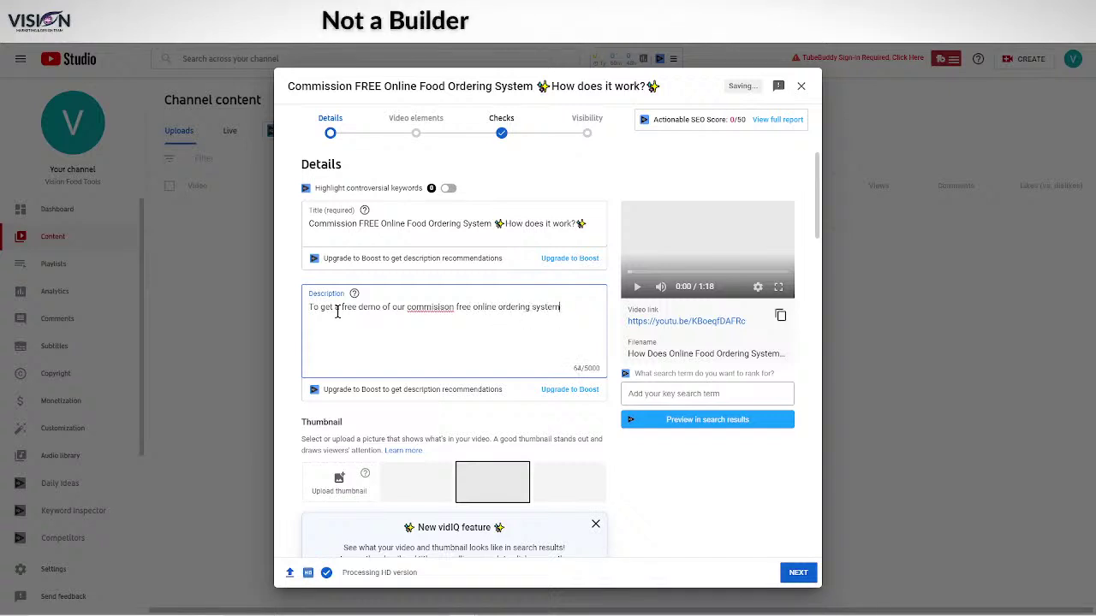
{"action": "type", "text": " for rosta"}
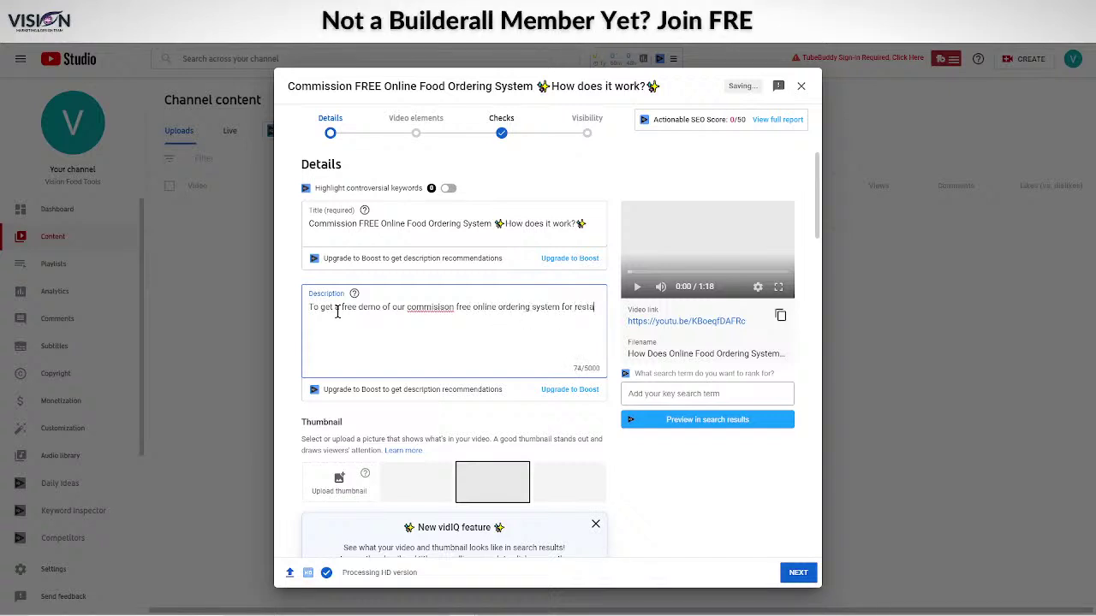
{"action": "type", "text": "urants, visi"}
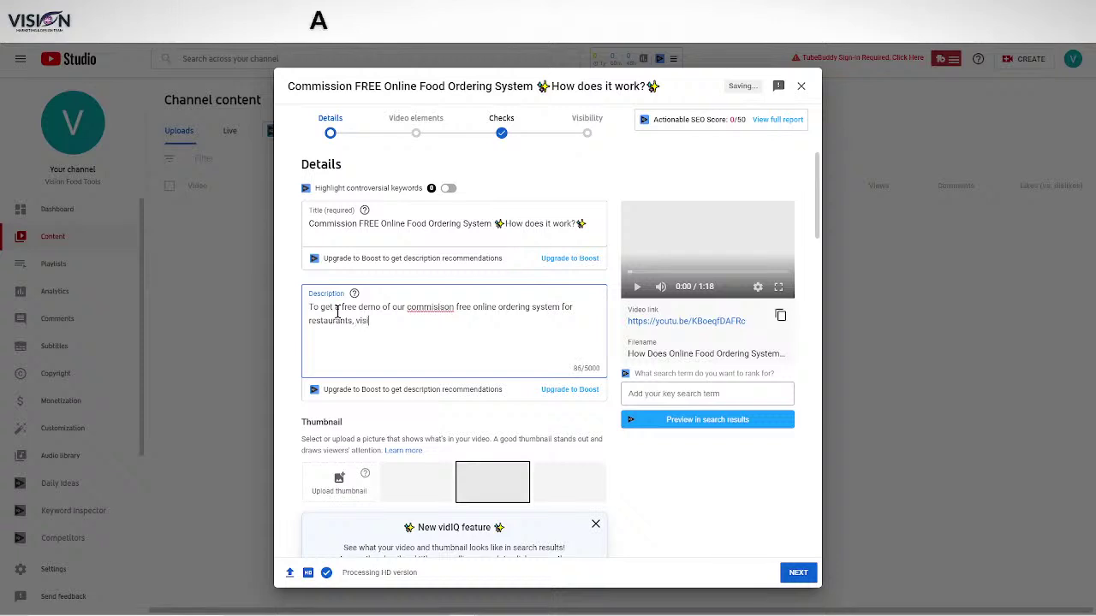
{"action": "type", "text": "t out"}
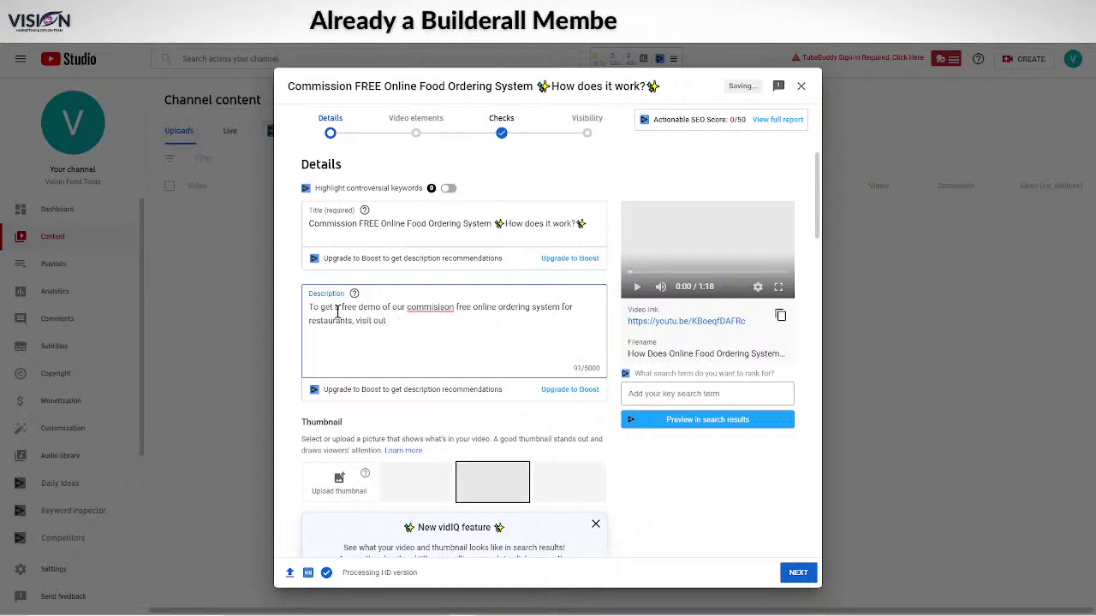
{"action": "key", "text": "BackSpace"}
{"action": "type", "text": "r webs"}
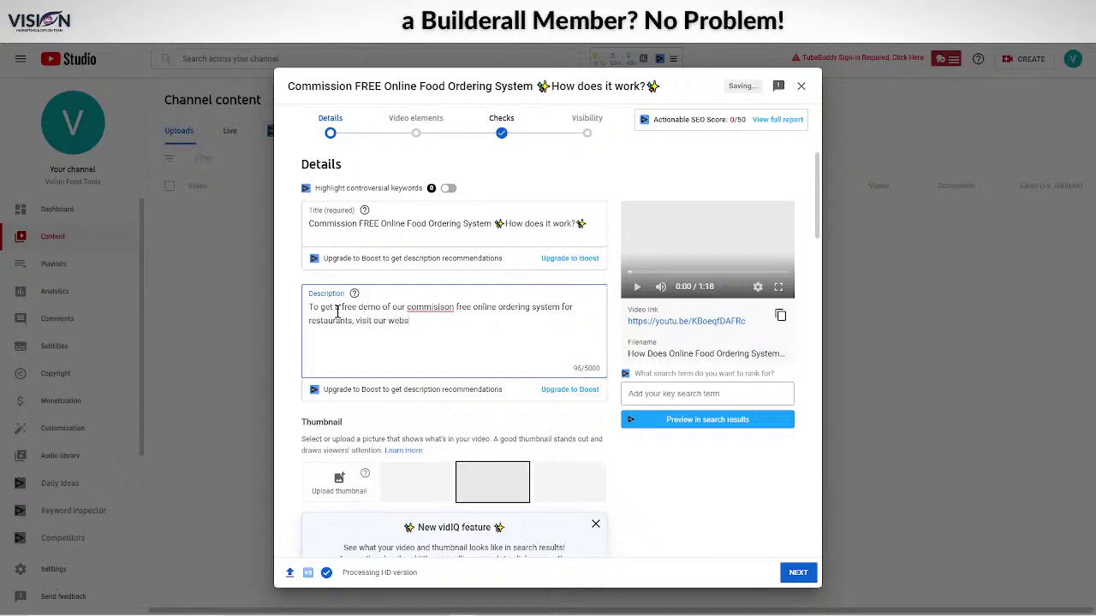
{"action": "type", "text": "ite at https:"}
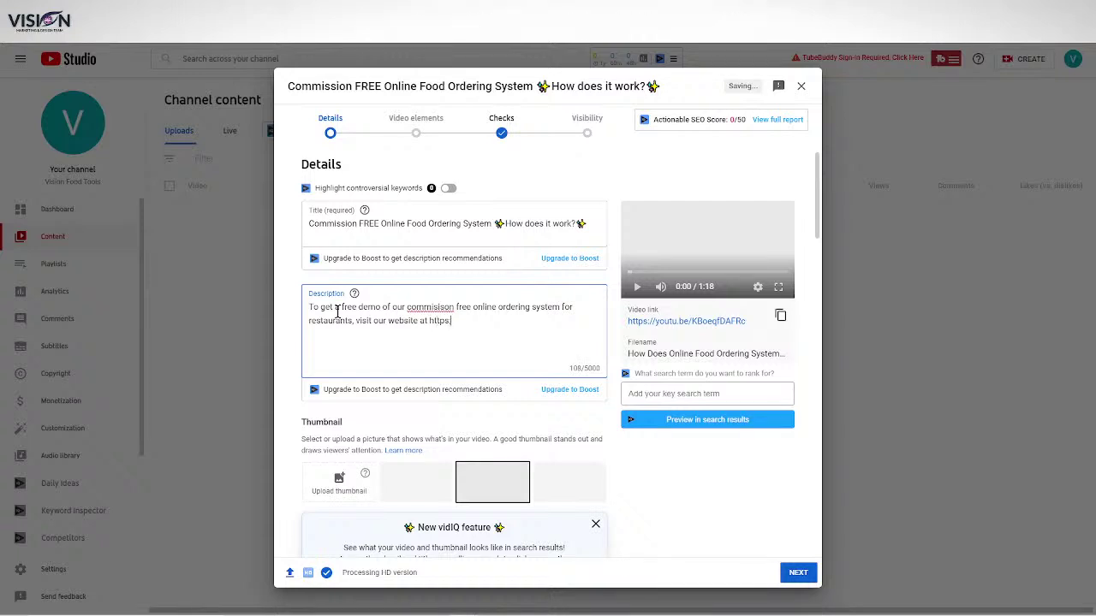
{"action": "type", "text": "//vision"}
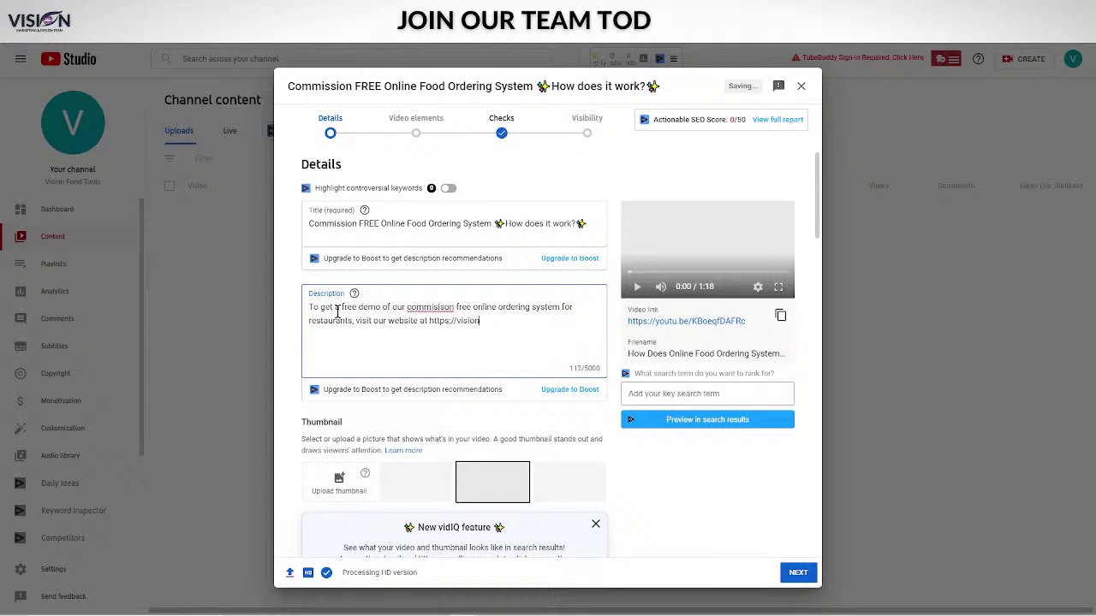
{"action": "type", "text": "foodtools.com"}
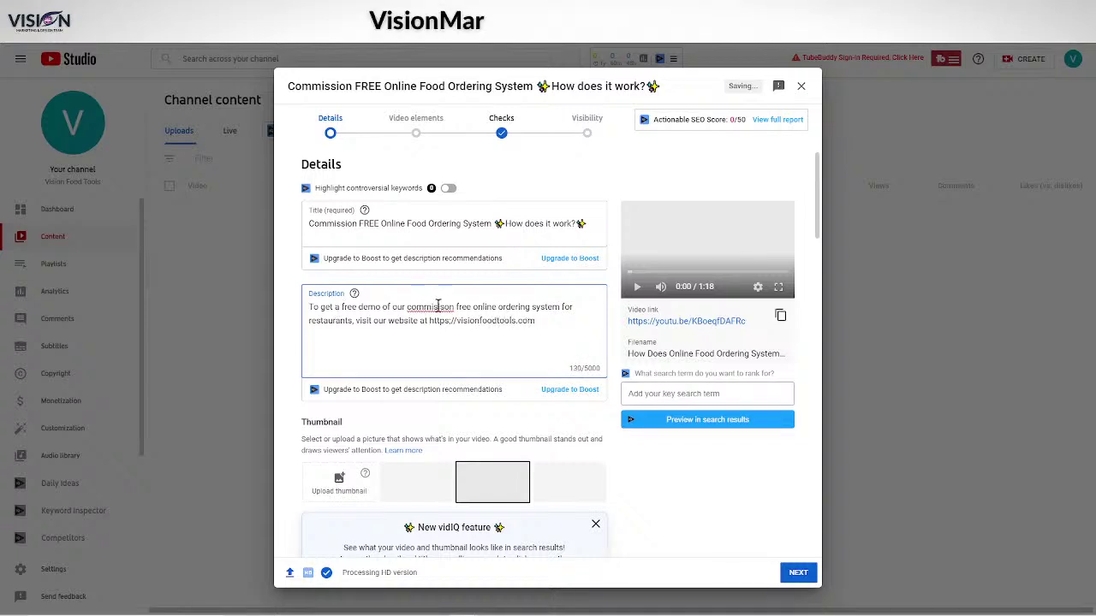
Correct the misspelled word in the description to "commission" and add a blank line after the website address.
{"action": "key", "text": "BackSpace"}
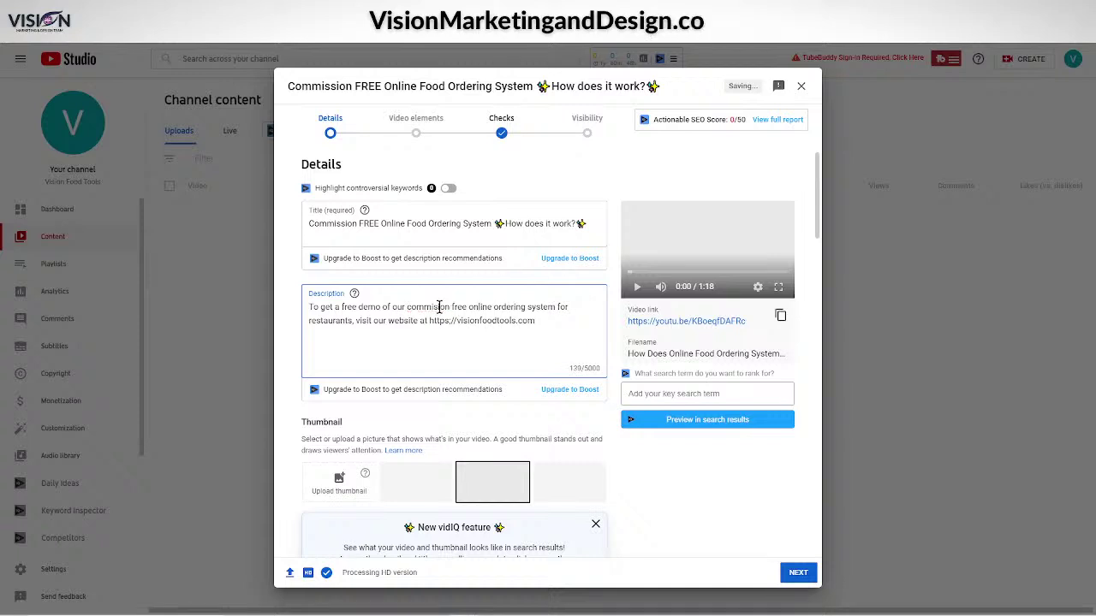
{"action": "key", "text": "BackSpace"}
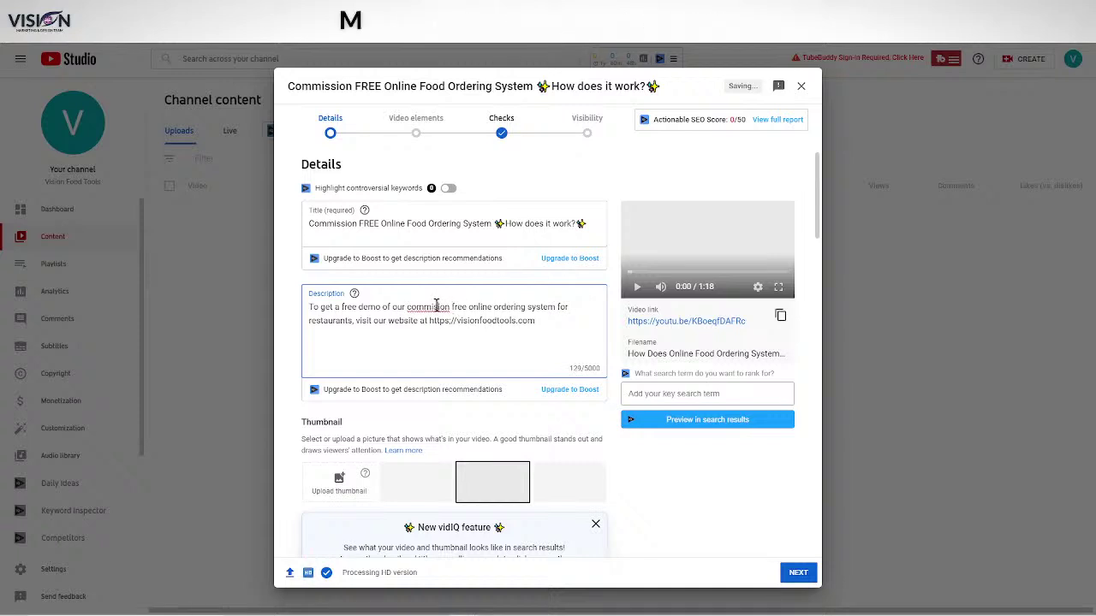
{"action": "type", "text": "s"}
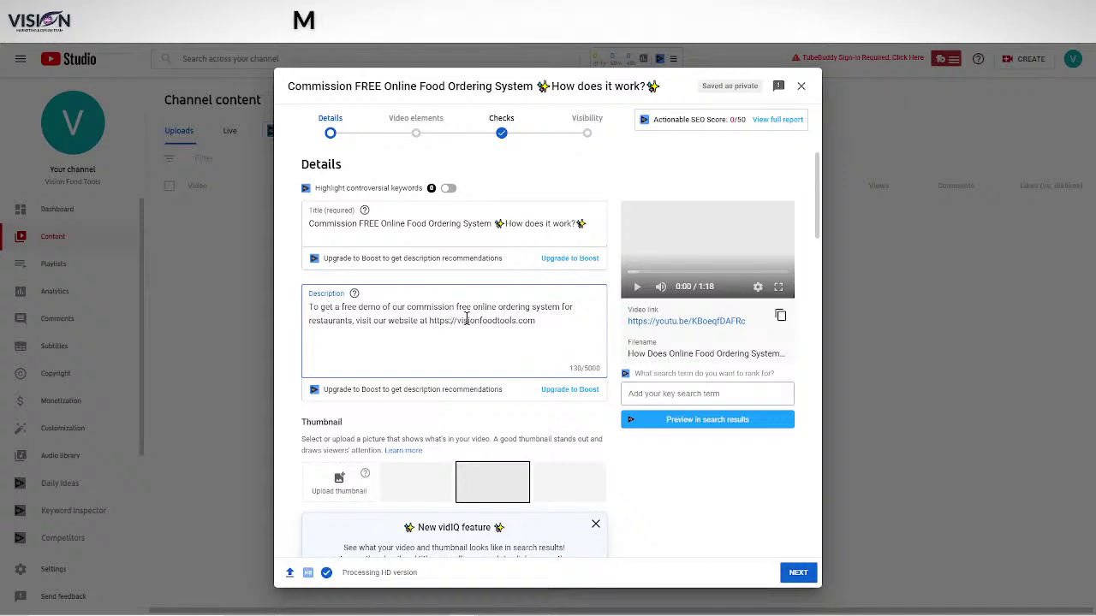
{"action": "key", "text": "Return"}
{"action": "key", "text": "Return"}
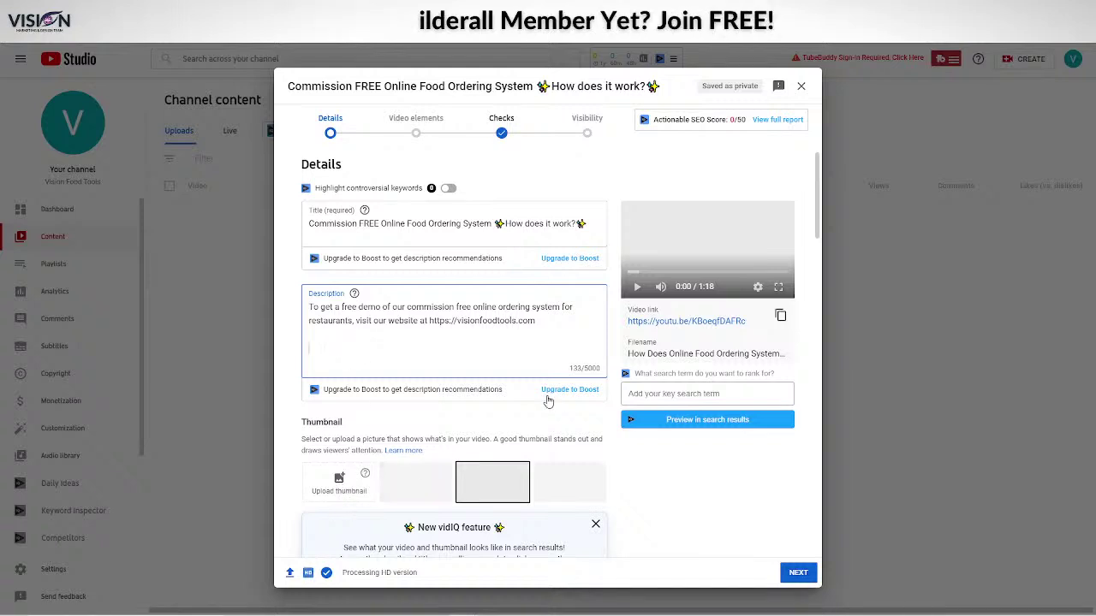
Switch to Canva and create a new YouTube Thumbnail design, finding the format by searching for "youtube".
{"action": "scroll", "coordinate": [414, 406], "scroll_direction": "down", "scroll_amount": 1}
{"action": "scroll", "coordinate": [413, 407], "scroll_direction": "down", "scroll_amount": 2}
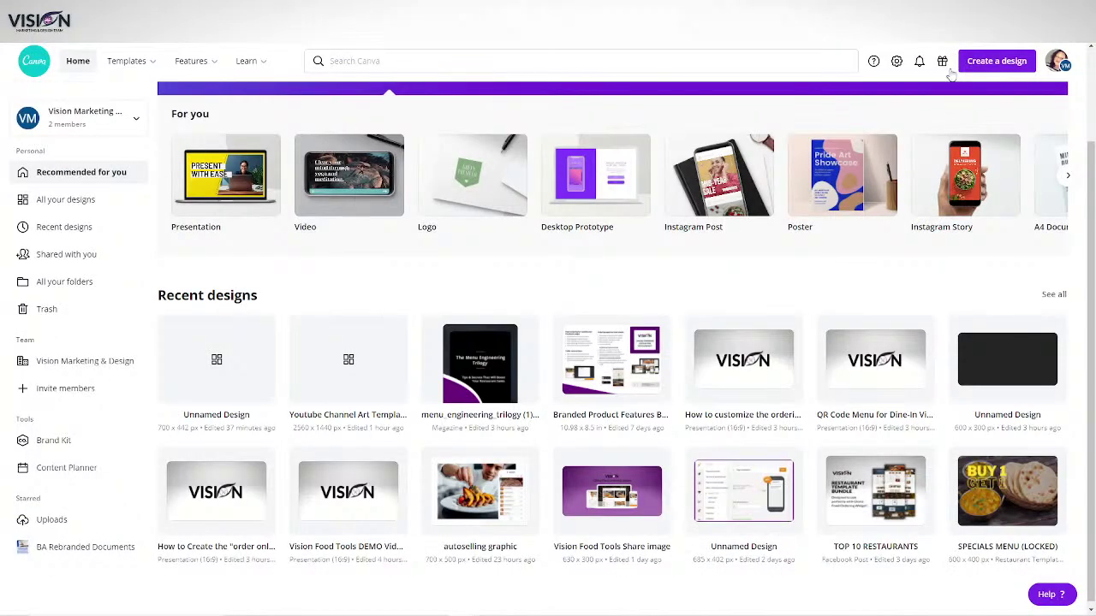
{"action": "left_click", "coordinate": [984, 60]}
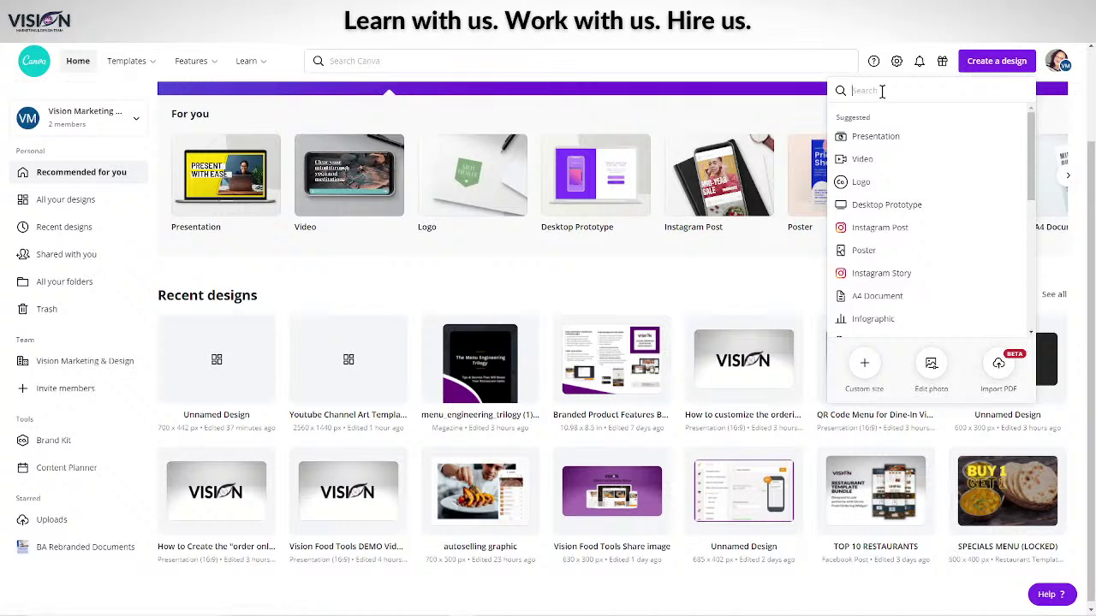
{"action": "type", "text": "to"}
{"action": "key", "text": "BackSpace"}
{"action": "key", "text": "BackSpace"}
{"action": "type", "text": "yo"}
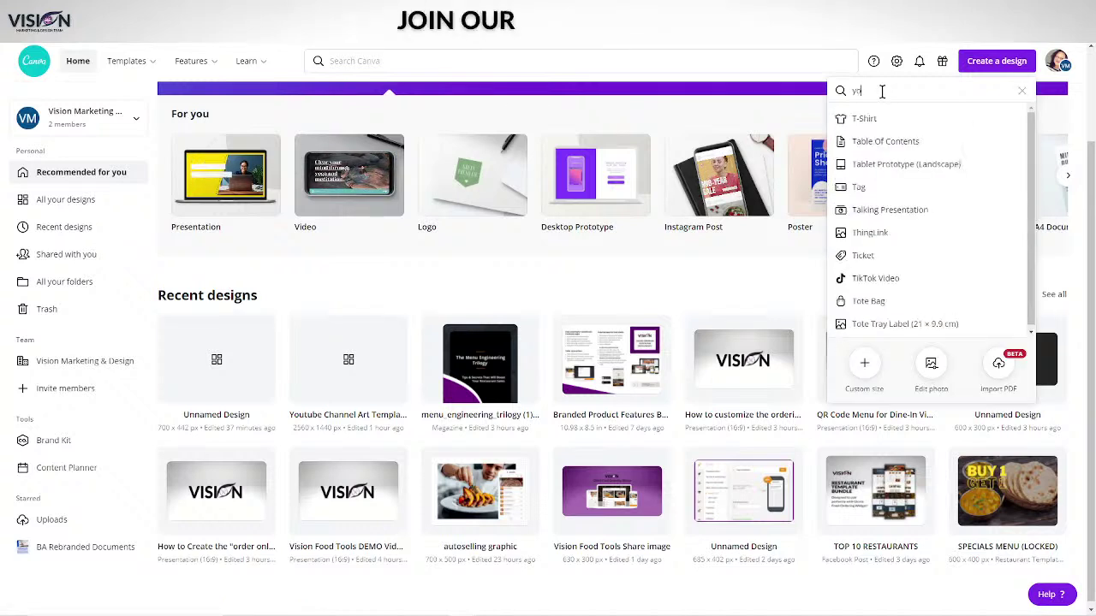
{"action": "type", "text": "utube"}
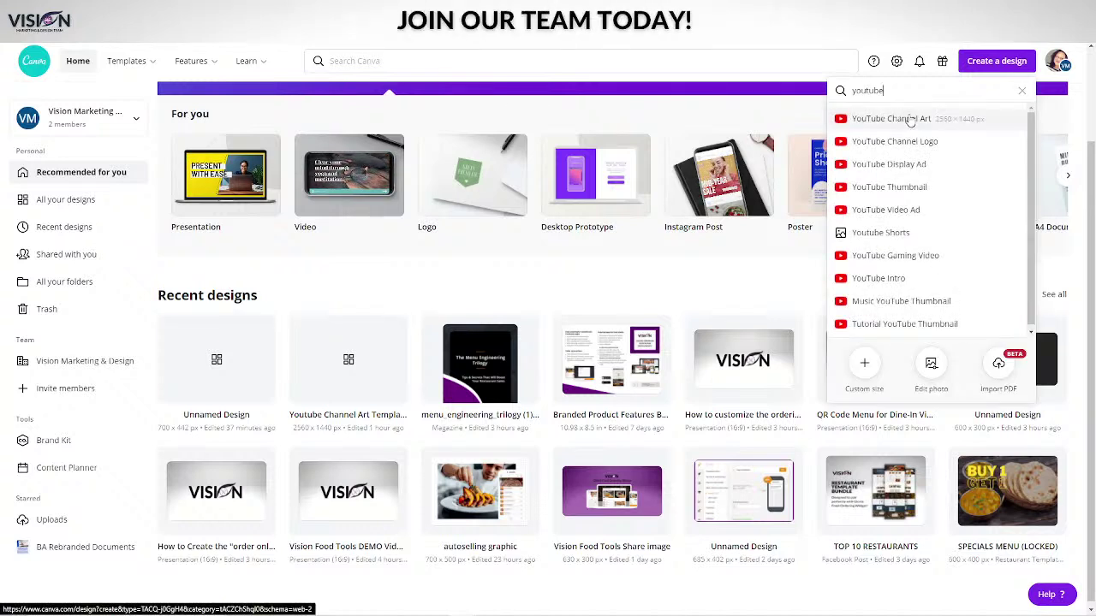
{"action": "left_click", "coordinate": [881, 187]}
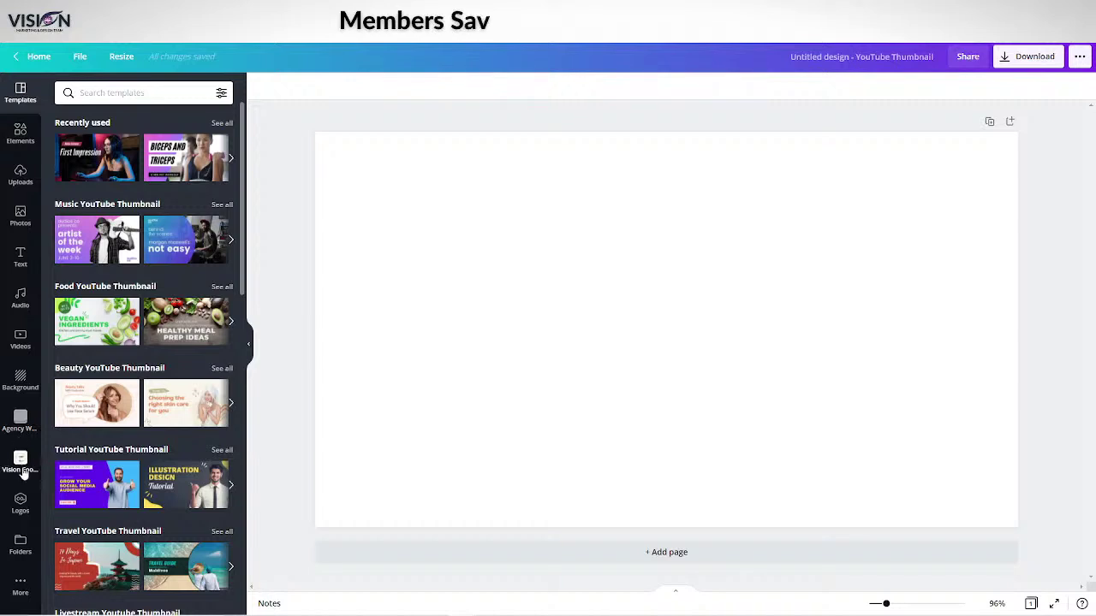
Apply the recently used grey-to-white gradient as the thumbnail's background and open the uploaded images.
{"action": "left_click", "coordinate": [19, 377]}
{"action": "left_click", "coordinate": [70, 189]}
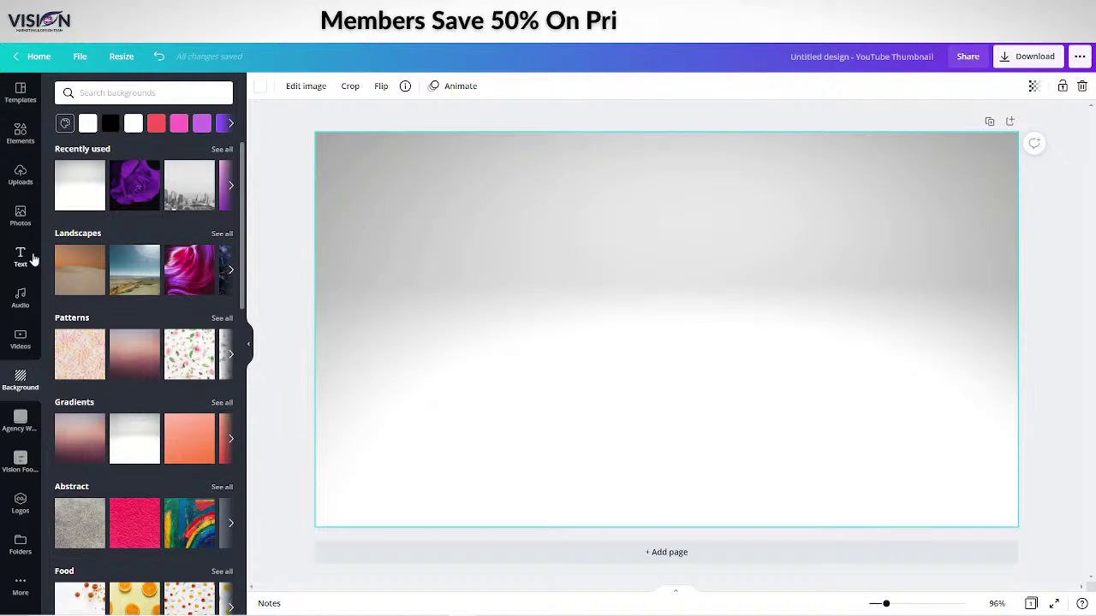
{"action": "left_click", "coordinate": [21, 135]}
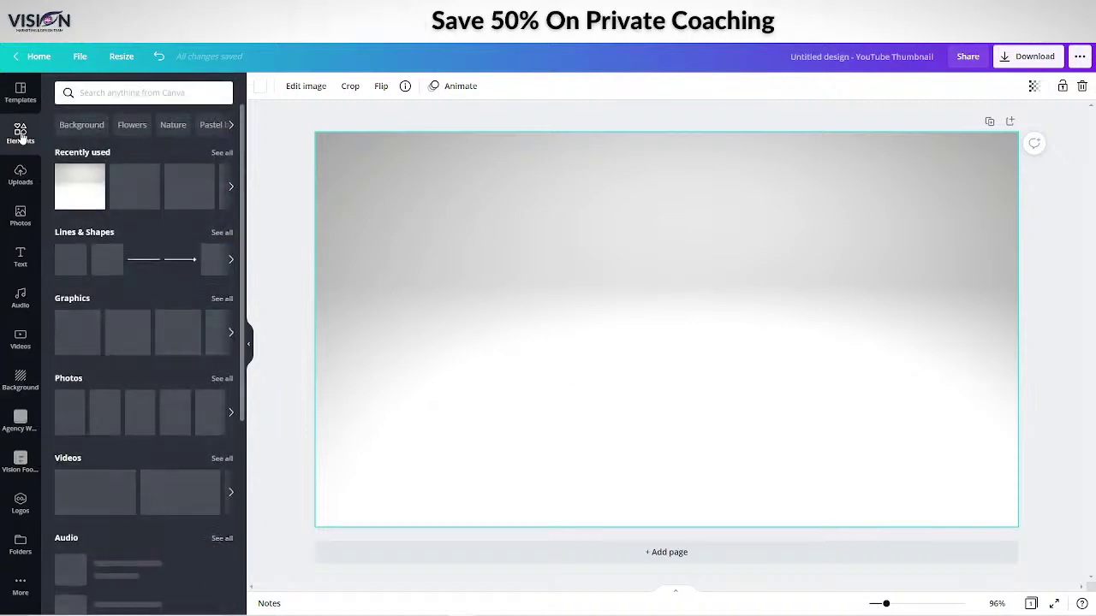
{"action": "left_click", "coordinate": [20, 176]}
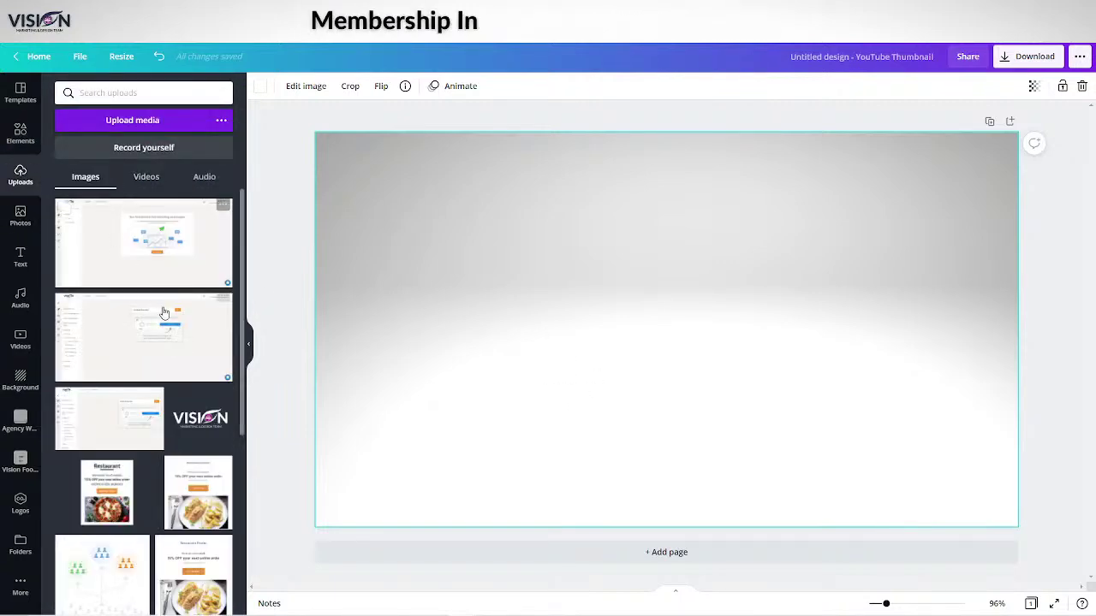
Add the uploaded black VISION logo with the knife-and-fork emblem to the thumbnail.
{"action": "scroll", "coordinate": [160, 298], "scroll_direction": "down", "scroll_amount": 8}
{"action": "scroll", "coordinate": [160, 298], "scroll_direction": "down", "scroll_amount": 5}
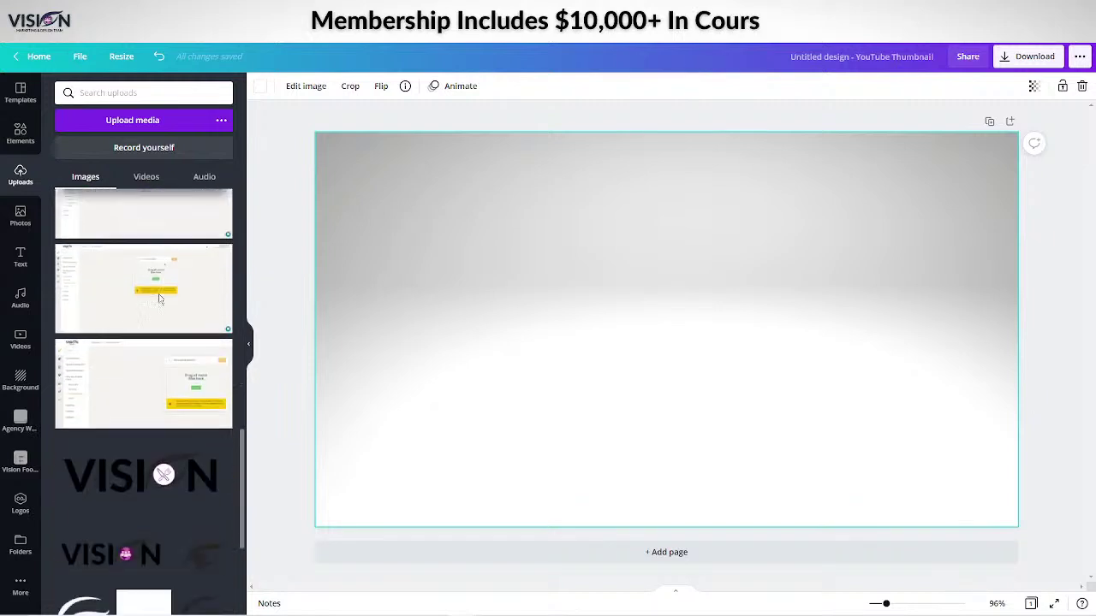
{"action": "left_click", "coordinate": [159, 306]}
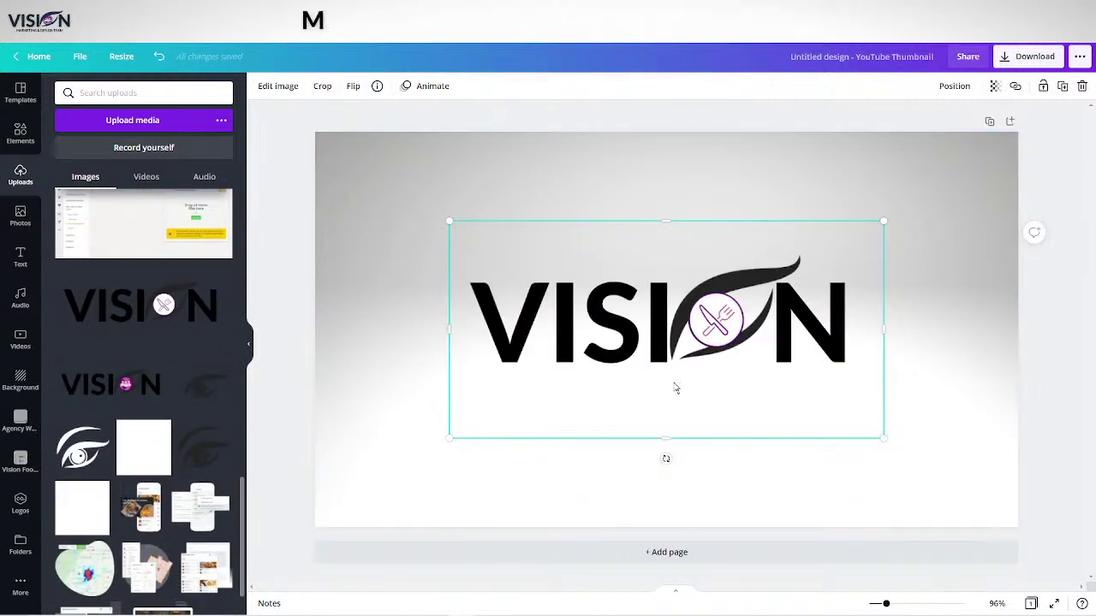
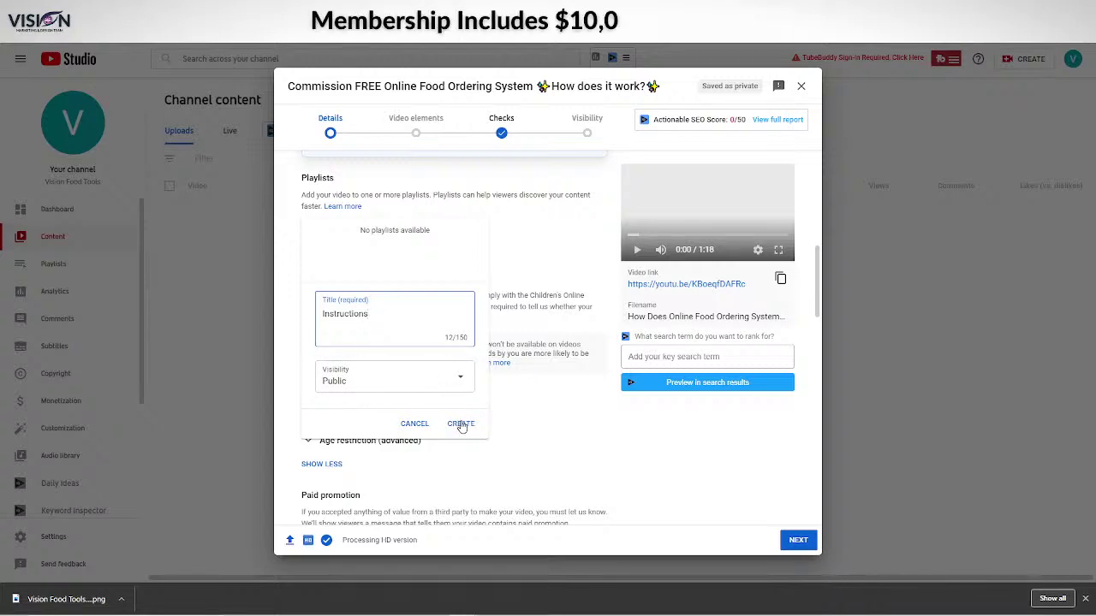
Switch to YouTube Studio, add the video to a new public playlist named Instructions and mark it as not made for kids.
{"action": "left_click", "coordinate": [459, 423]}
{"action": "left_click", "coordinate": [320, 232]}
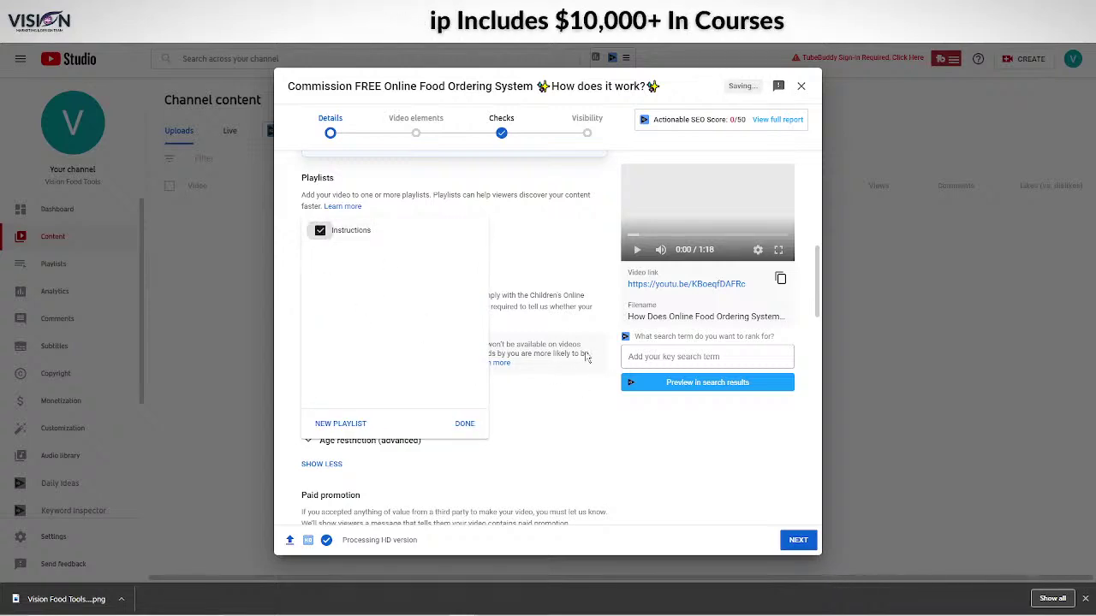
{"action": "left_click", "coordinate": [464, 424]}
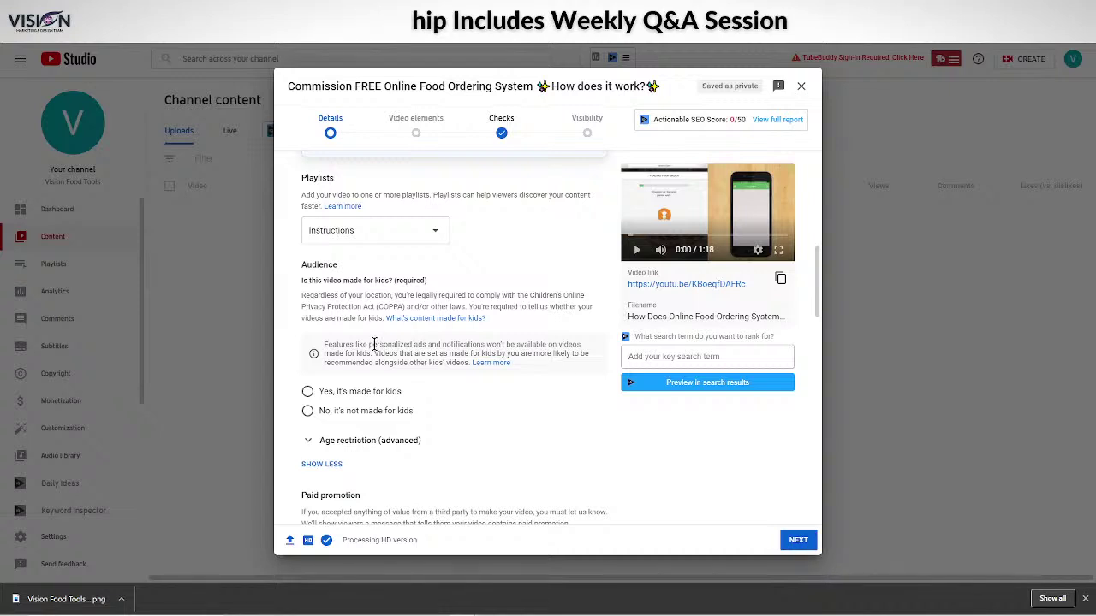
{"action": "left_click", "coordinate": [308, 413]}
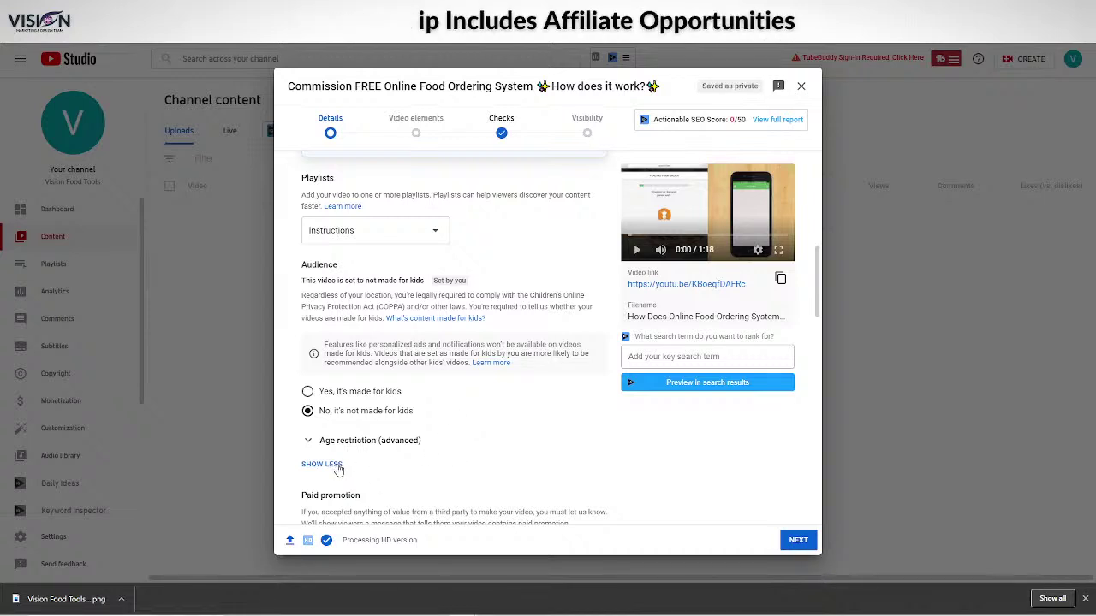
Set the video location by searching for the business's ZIP code and choosing the matching town in Indiana.
{"action": "scroll", "coordinate": [484, 426], "scroll_direction": "down", "scroll_amount": 2}
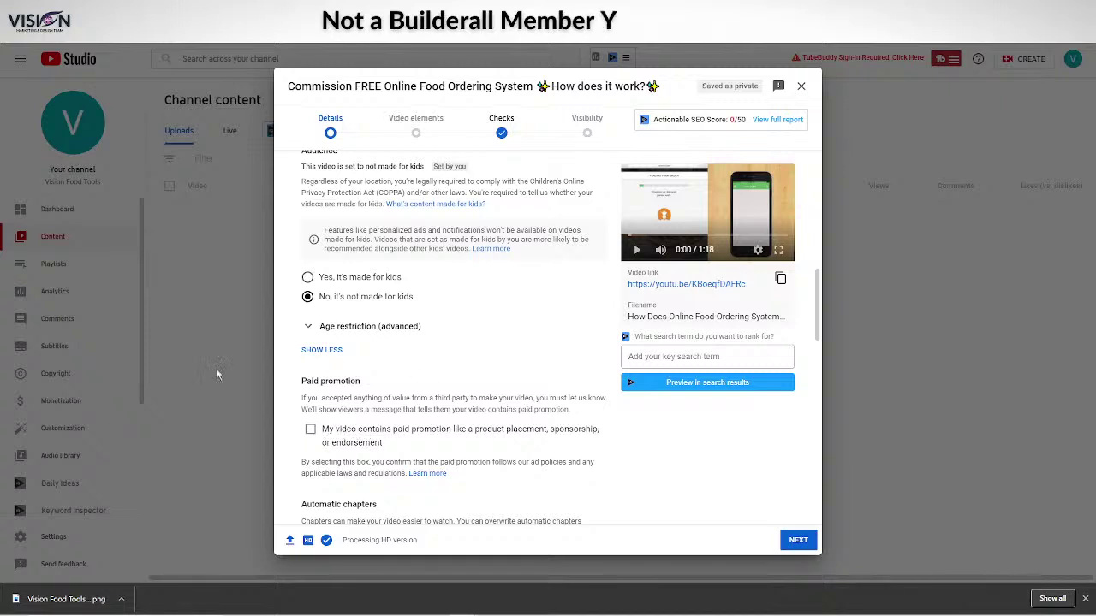
{"action": "scroll", "coordinate": [442, 430], "scroll_direction": "down", "scroll_amount": 2}
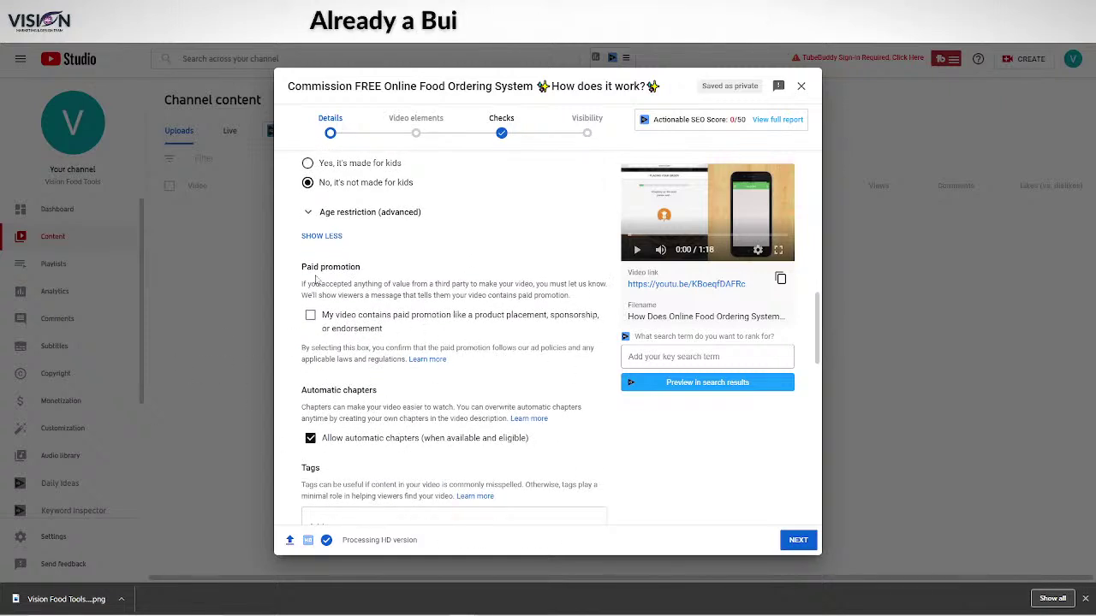
{"action": "scroll", "coordinate": [553, 431], "scroll_direction": "down", "scroll_amount": 1}
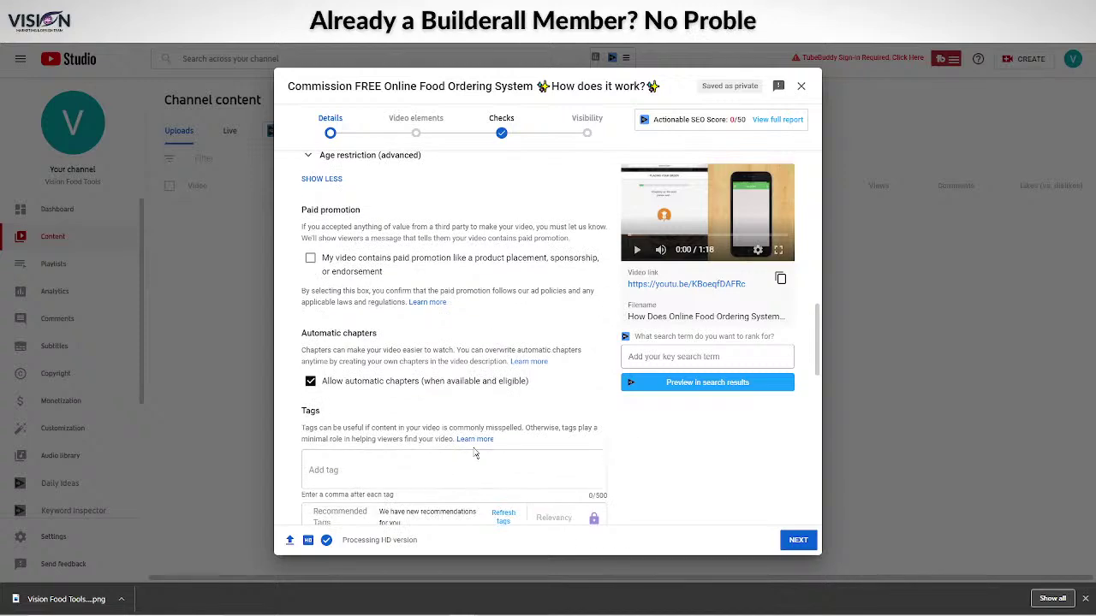
{"action": "scroll", "coordinate": [599, 350], "scroll_direction": "down", "scroll_amount": 2}
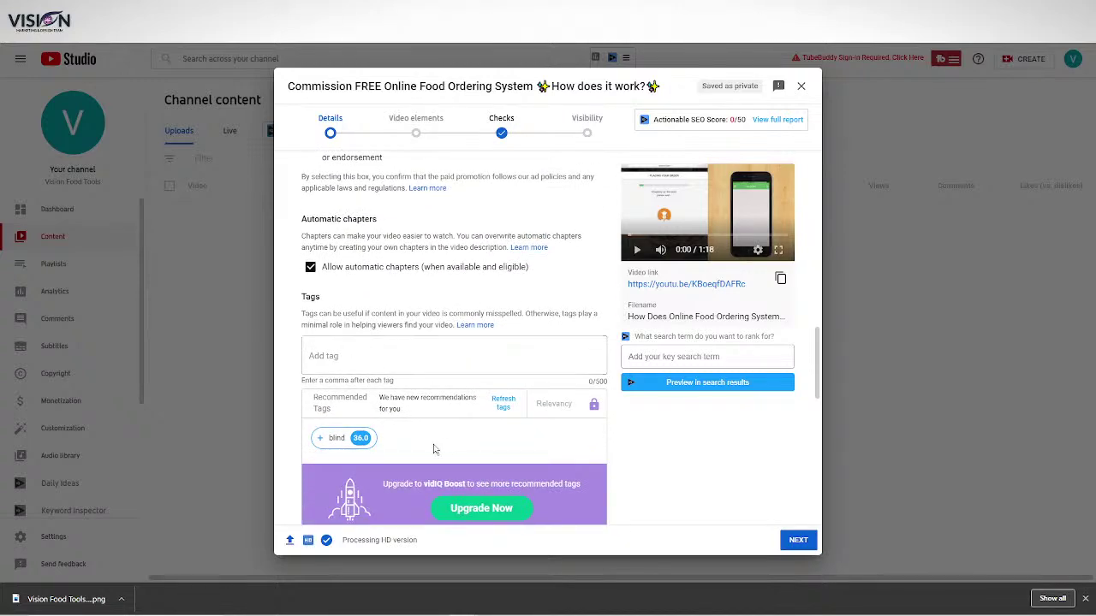
{"action": "scroll", "coordinate": [433, 345], "scroll_direction": "down", "scroll_amount": 2}
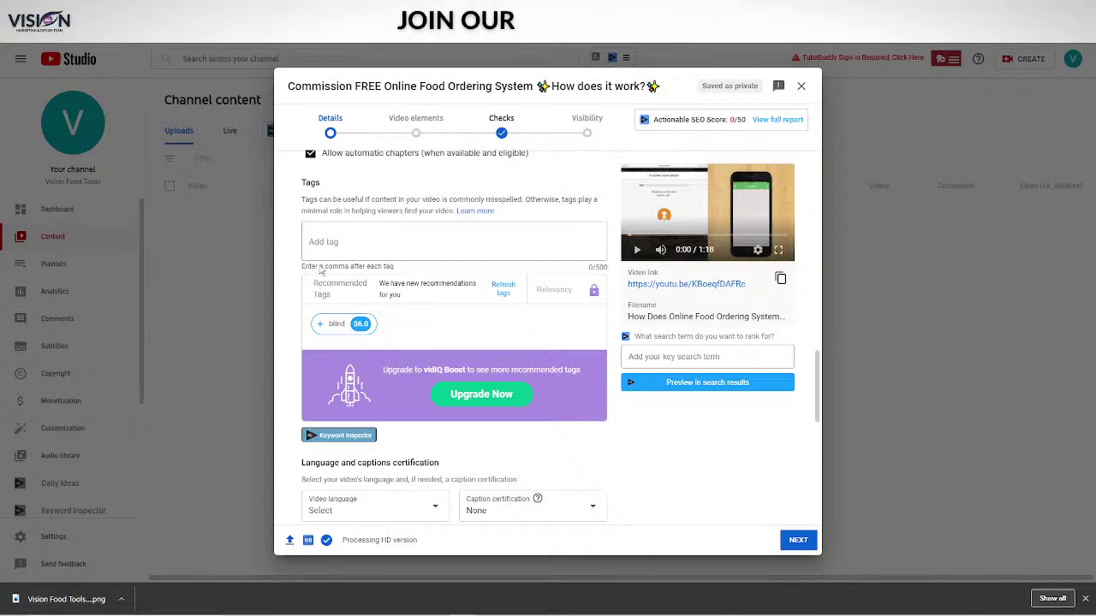
{"action": "scroll", "coordinate": [415, 419], "scroll_direction": "down", "scroll_amount": 2}
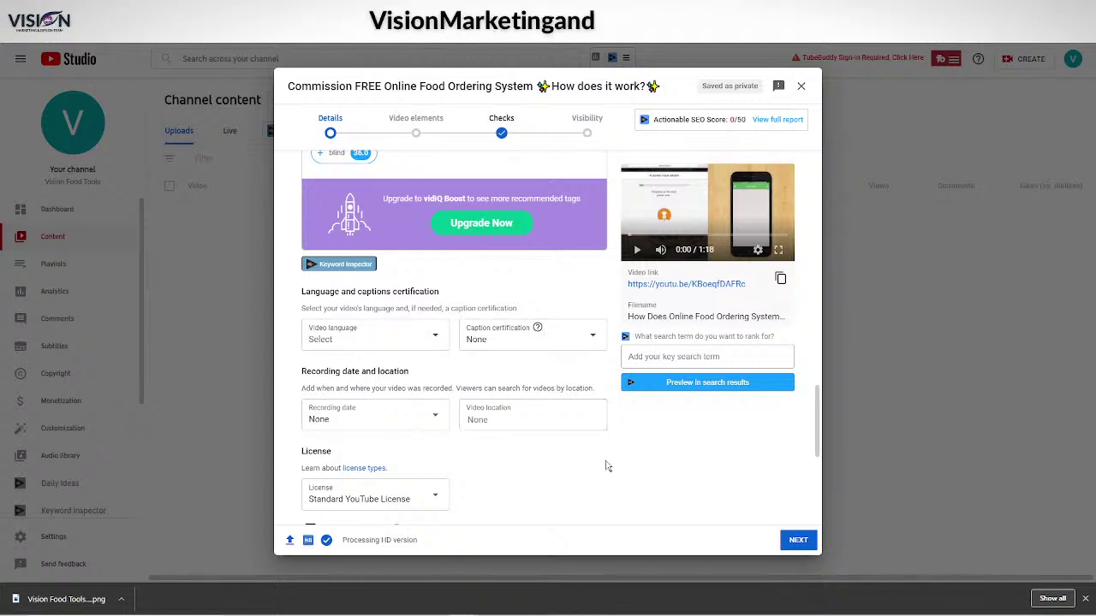
{"action": "scroll", "coordinate": [513, 407], "scroll_direction": "down", "scroll_amount": 2}
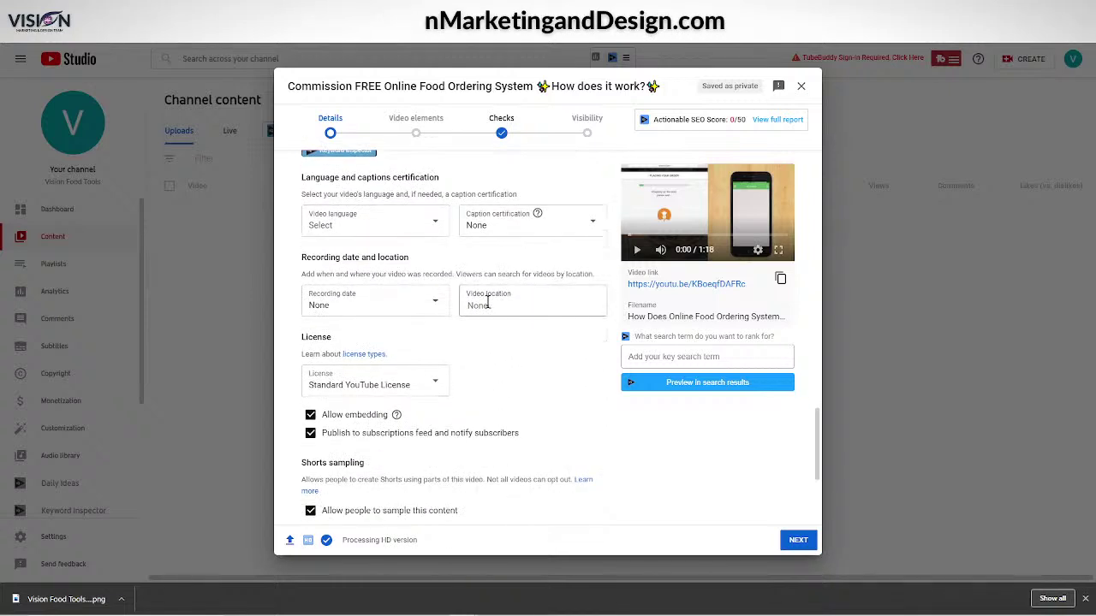
{"action": "left_click", "coordinate": [488, 304]}
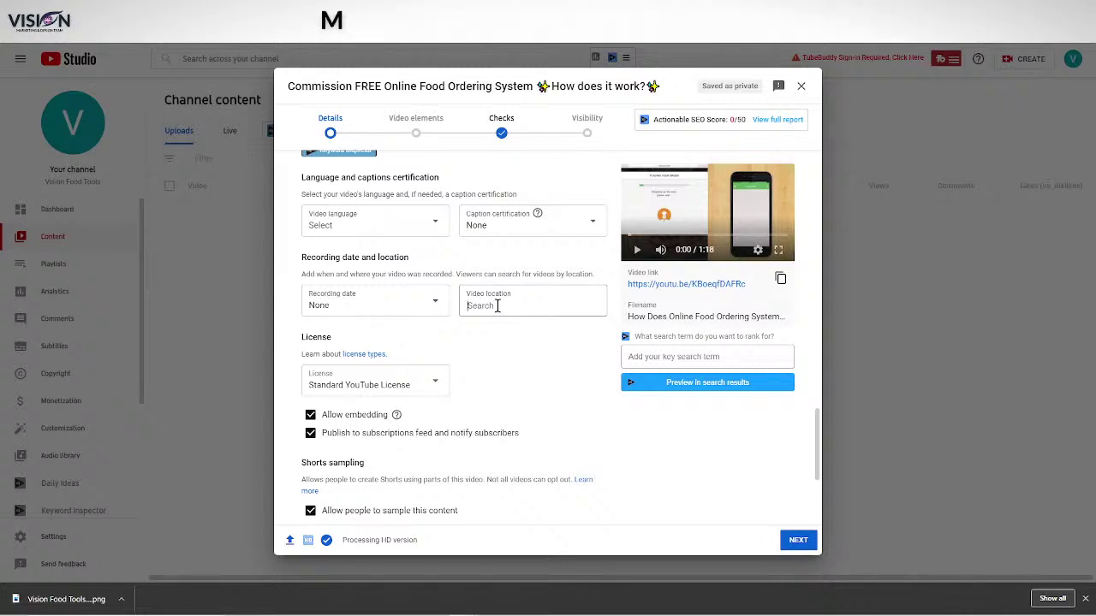
{"action": "type", "text": "46184"}
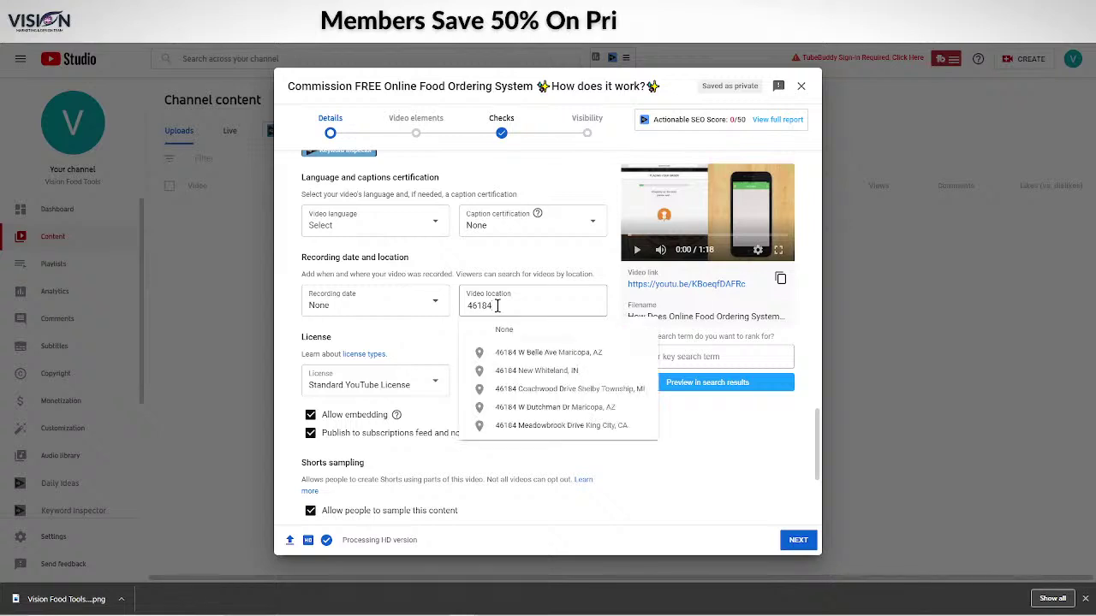
{"action": "left_click", "coordinate": [534, 370]}
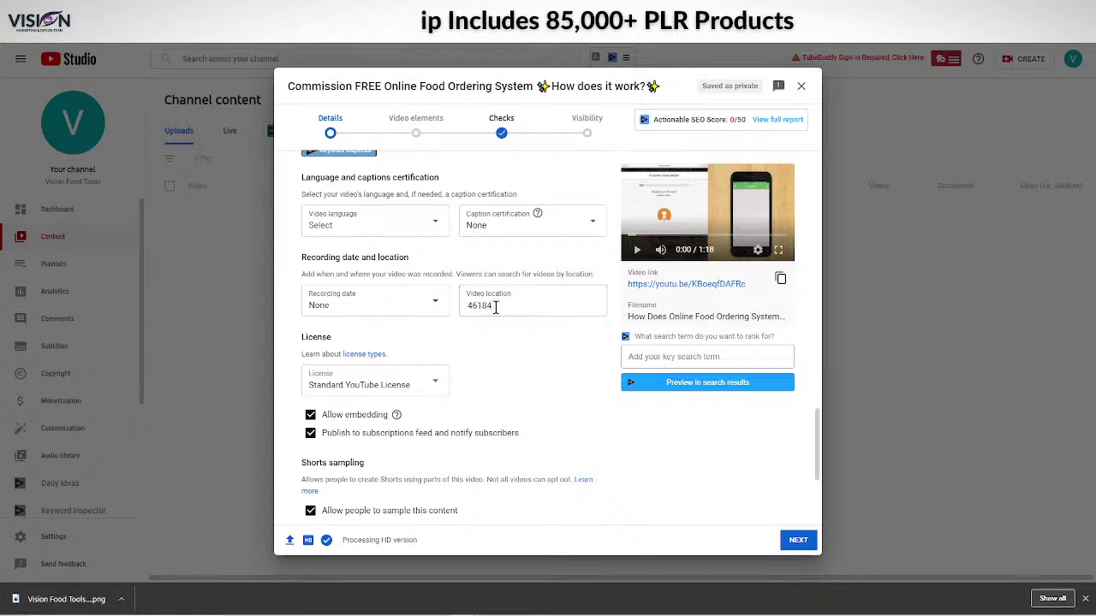
Change the video's category to Howto & Style.
{"action": "scroll", "coordinate": [586, 420], "scroll_direction": "down", "scroll_amount": 2}
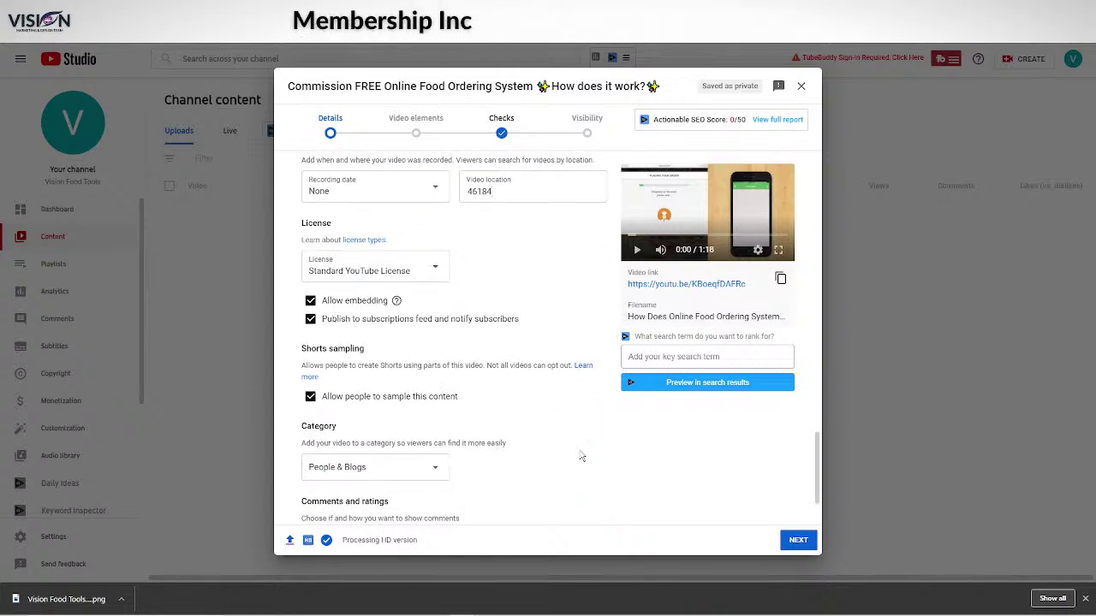
{"action": "scroll", "coordinate": [574, 452], "scroll_direction": "down", "scroll_amount": 2}
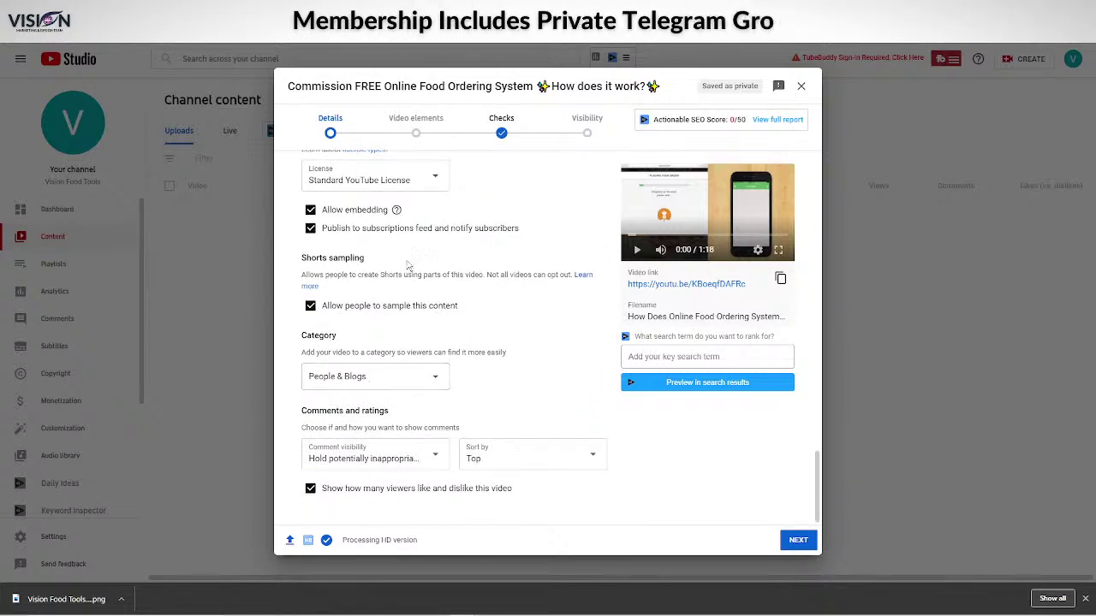
{"action": "scroll", "coordinate": [408, 266], "scroll_direction": "up", "scroll_amount": 3}
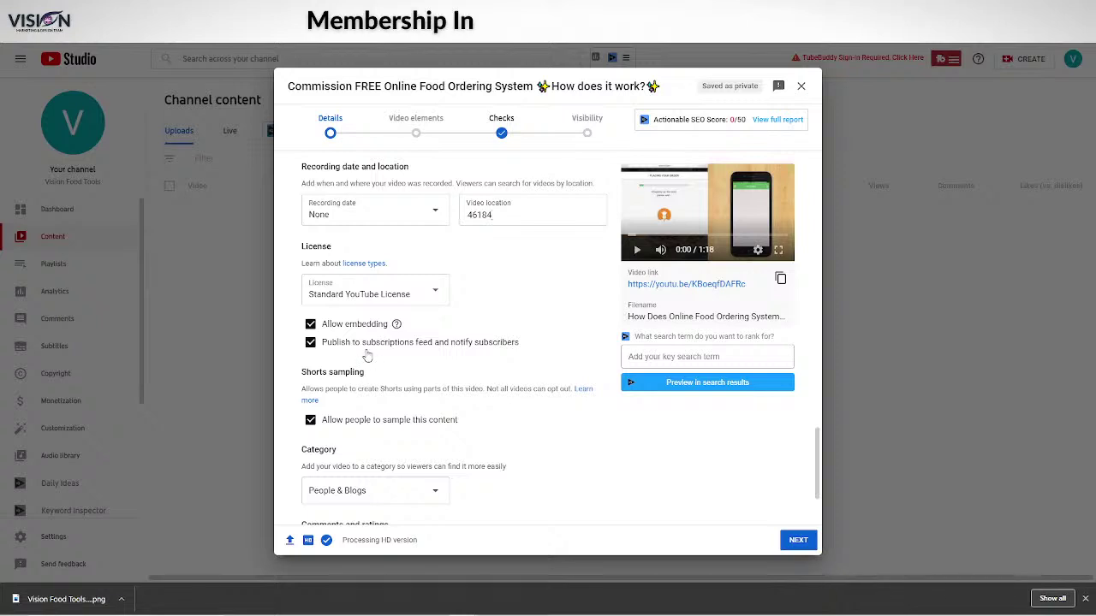
{"action": "scroll", "coordinate": [428, 319], "scroll_direction": "down", "scroll_amount": 2}
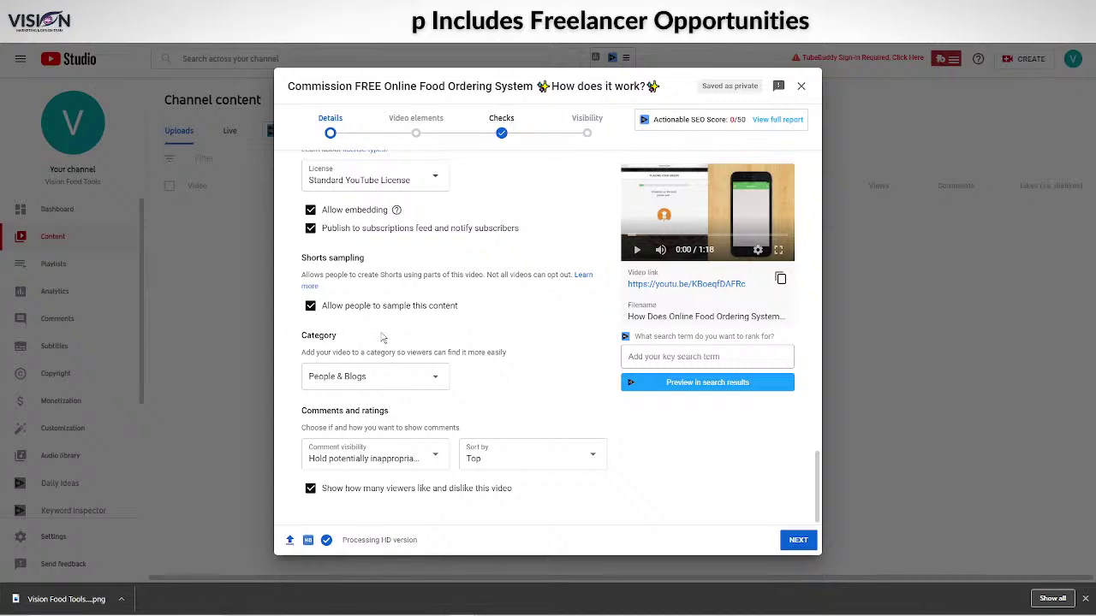
{"action": "left_click", "coordinate": [364, 383]}
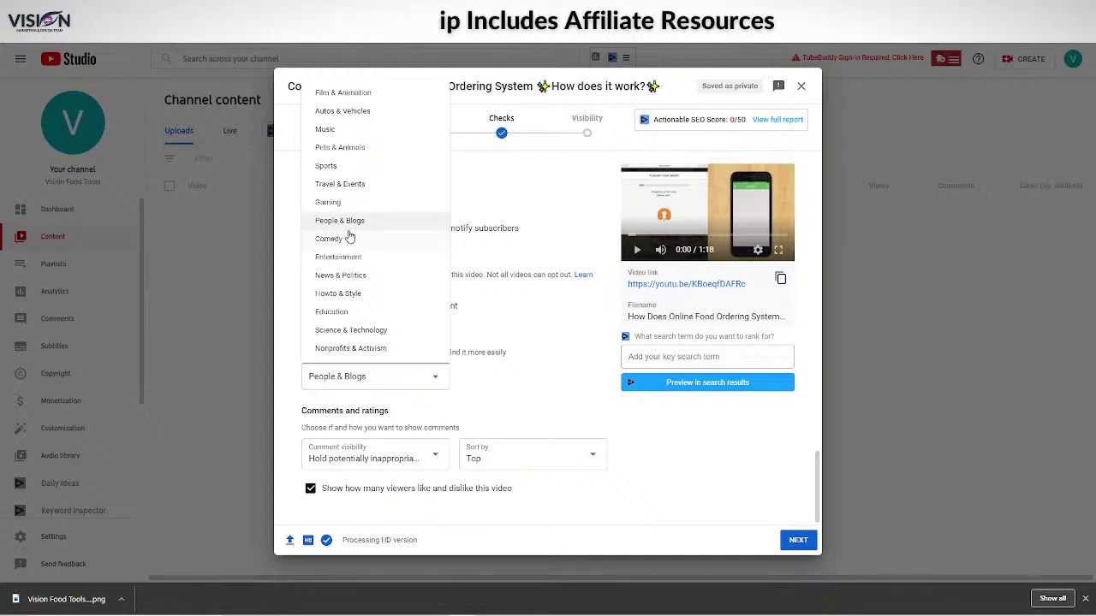
{"action": "left_click", "coordinate": [354, 294]}
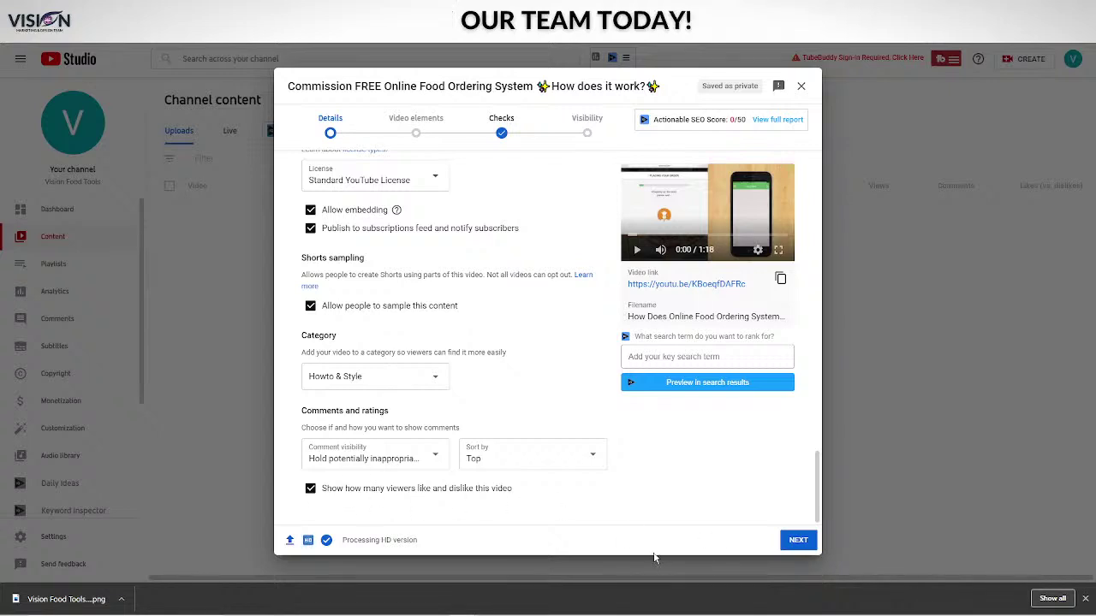
Continue to the video elements and add an end screen using the two-video layout with the larger frames.
{"action": "left_click", "coordinate": [794, 540]}
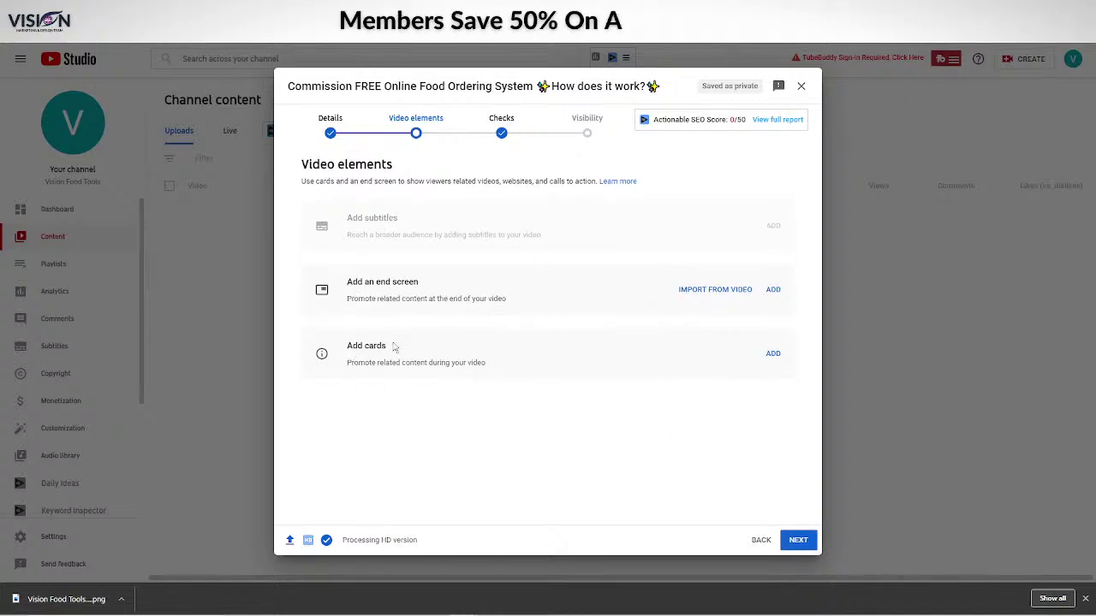
{"action": "left_click", "coordinate": [773, 291]}
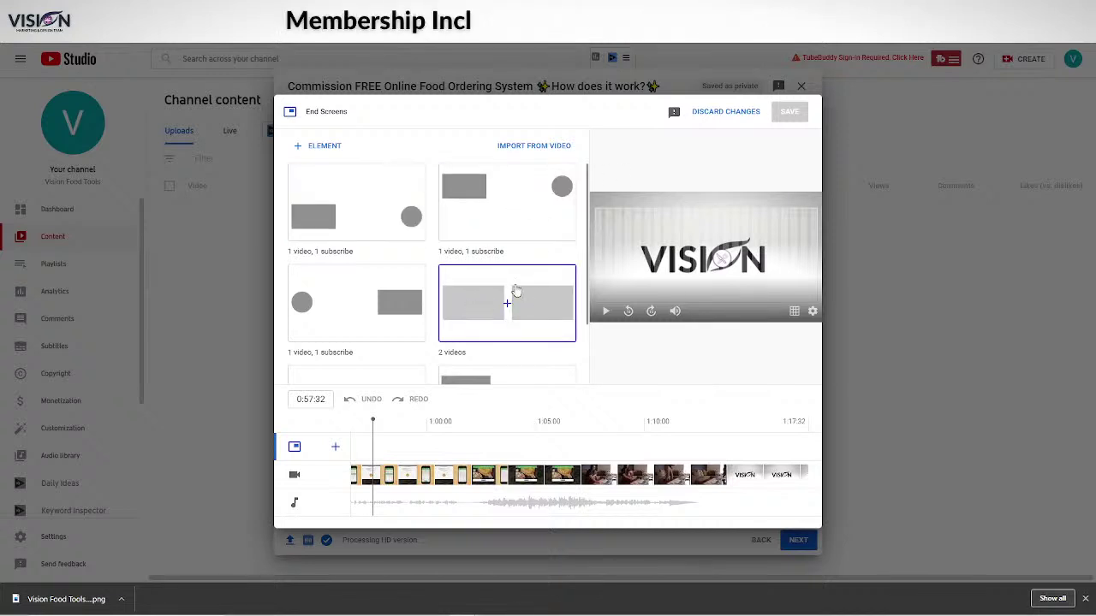
{"action": "scroll", "coordinate": [541, 306], "scroll_direction": "down", "scroll_amount": 1}
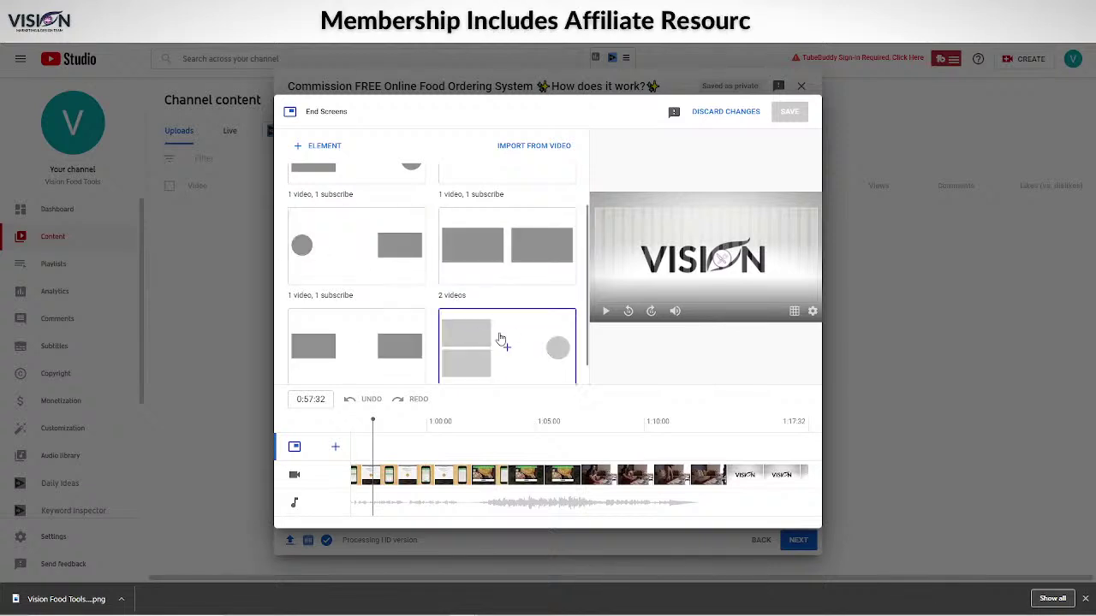
{"action": "scroll", "coordinate": [502, 337], "scroll_direction": "down", "scroll_amount": 1}
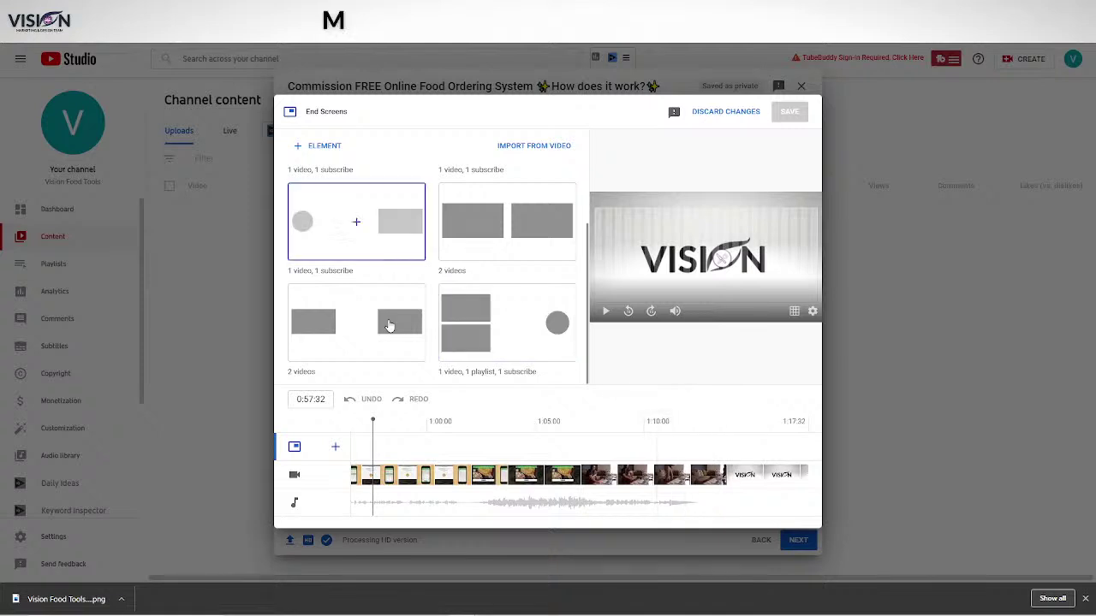
{"action": "left_click", "coordinate": [499, 194]}
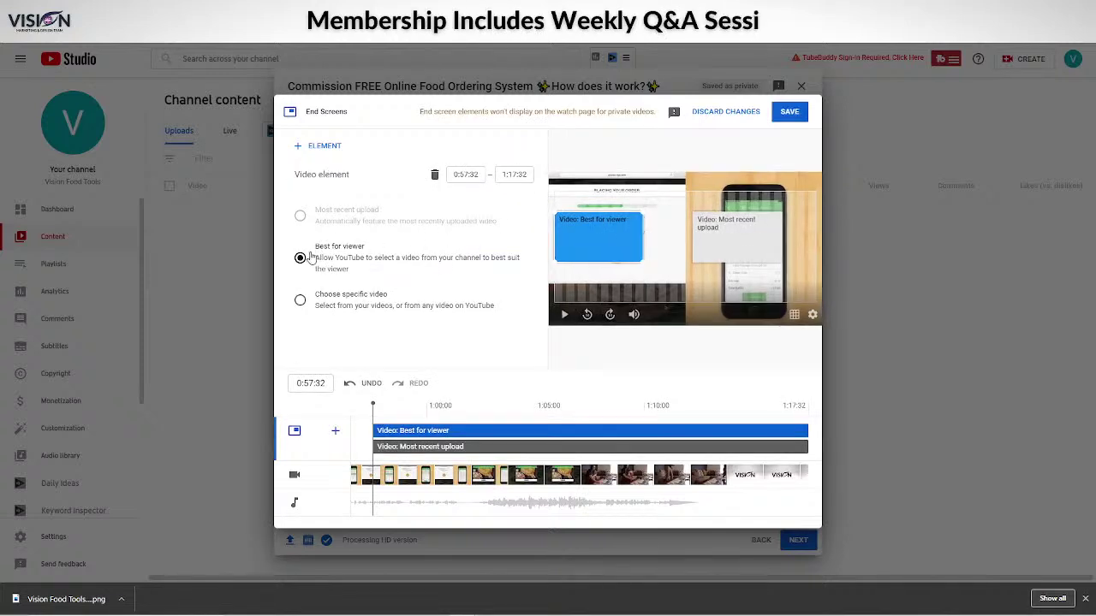
Place the Best for viewer and Most recent upload elements level on opposite sides of the frame, and check the specific-video chooser without picking one.
{"action": "mouse_move", "coordinate": [575, 224]}
{"action": "left_mouse_down"}
{"action": "mouse_move", "coordinate": [587, 244]}
{"action": "mouse_move", "coordinate": [584, 226]}
{"action": "mouse_move", "coordinate": [585, 238]}
{"action": "mouse_move", "coordinate": [572, 232]}
{"action": "mouse_move", "coordinate": [579, 244]}
{"action": "left_mouse_up"}
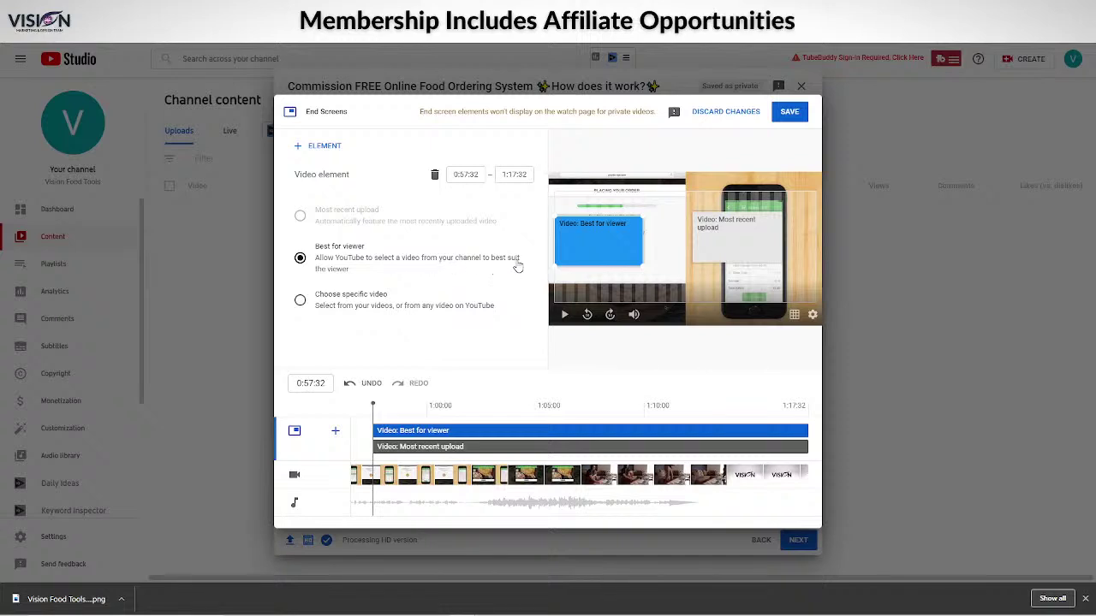
{"action": "left_click", "coordinate": [732, 235]}
{"action": "left_click_drag", "start_coordinate": [733, 234], "coordinate": [759, 243]}
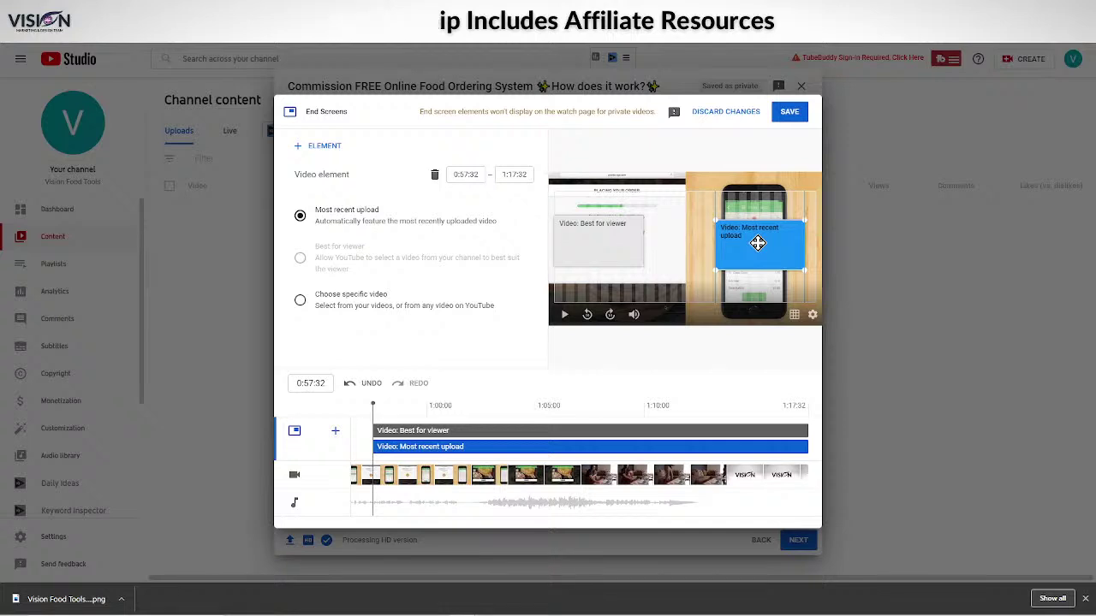
{"action": "left_click_drag", "start_coordinate": [607, 237], "coordinate": [604, 240]}
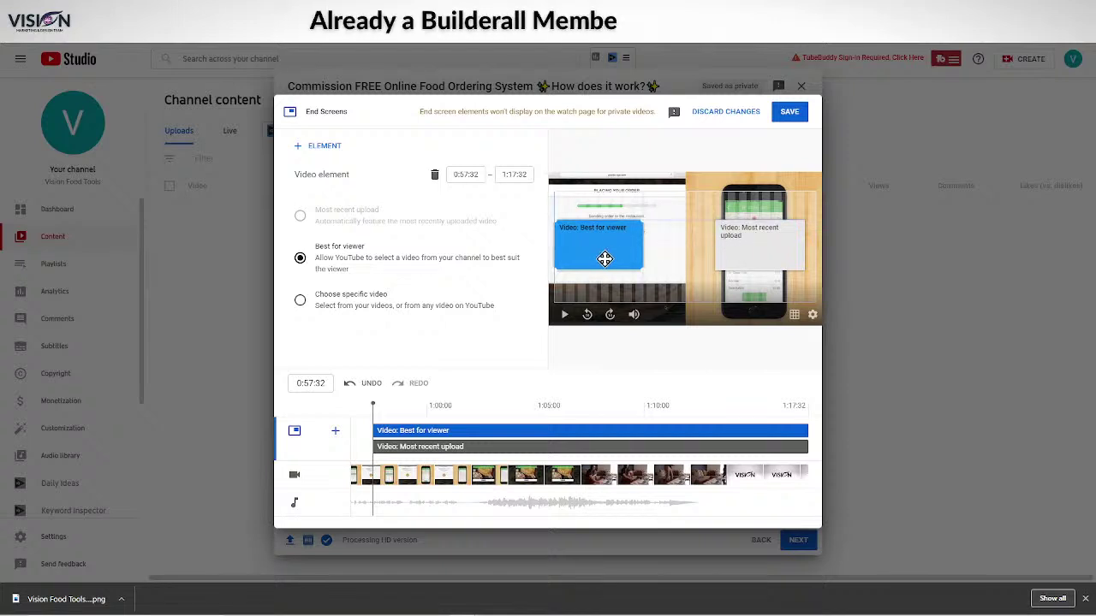
{"action": "left_click_drag", "start_coordinate": [604, 258], "coordinate": [616, 259]}
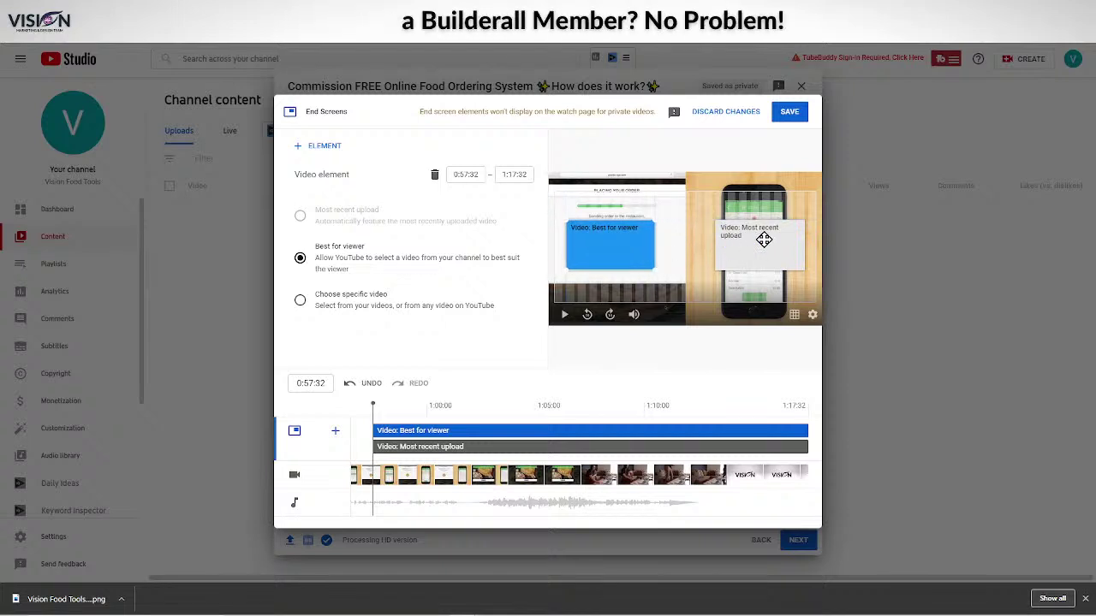
{"action": "left_click", "coordinate": [763, 240]}
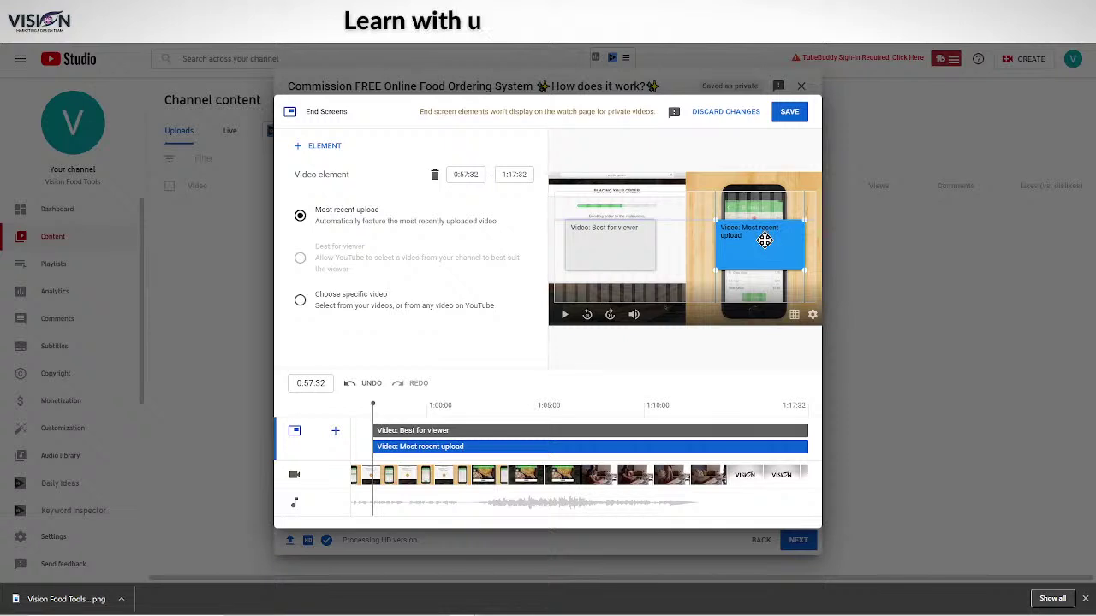
{"action": "left_click_drag", "start_coordinate": [765, 238], "coordinate": [762, 238]}
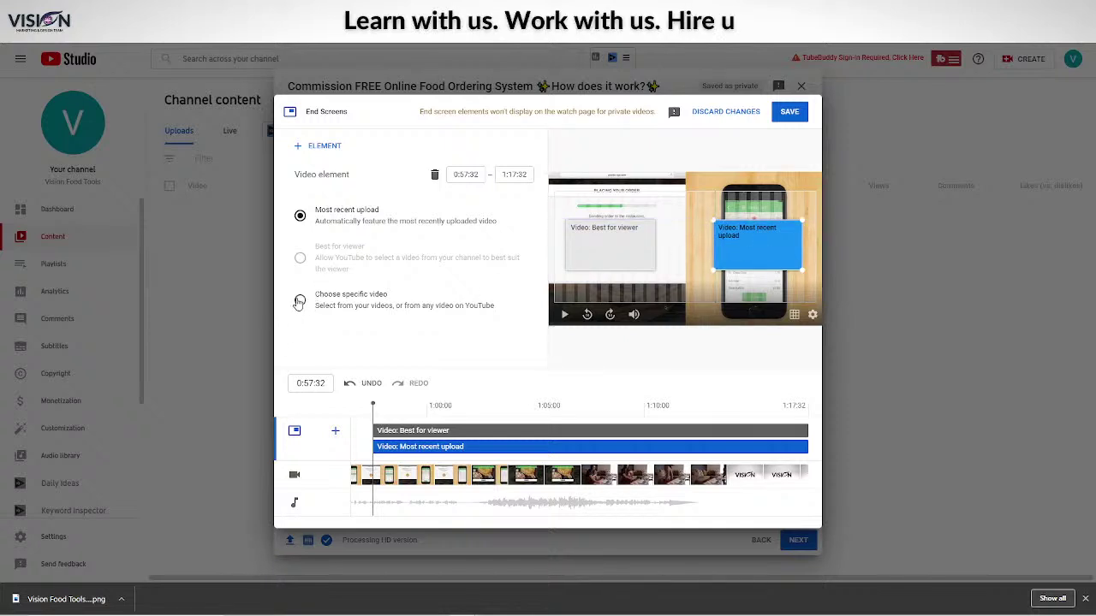
{"action": "left_click", "coordinate": [300, 302]}
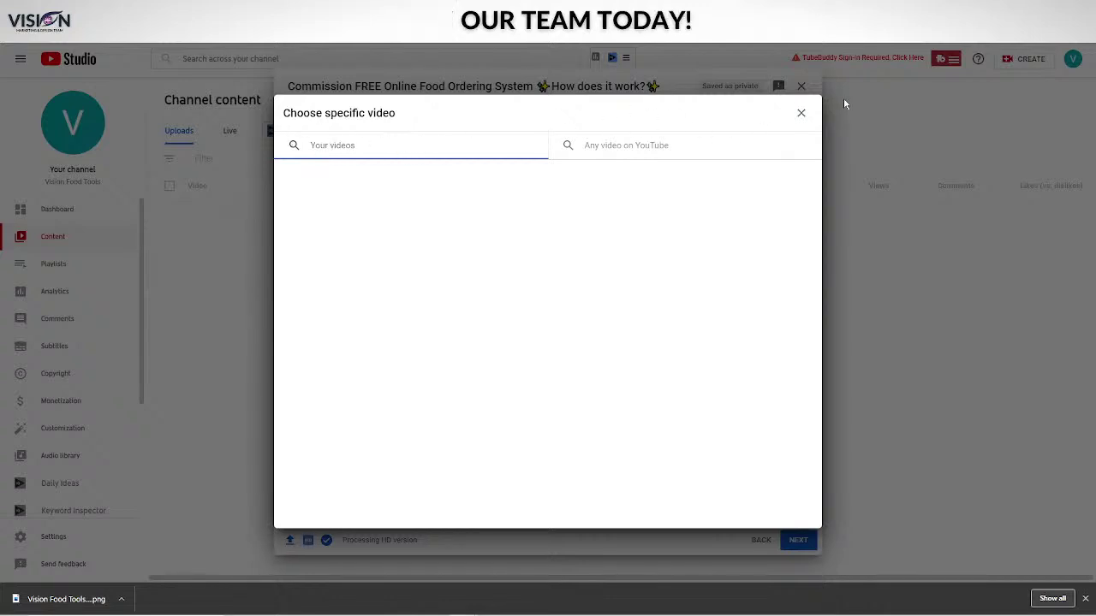
{"action": "left_click", "coordinate": [800, 113]}
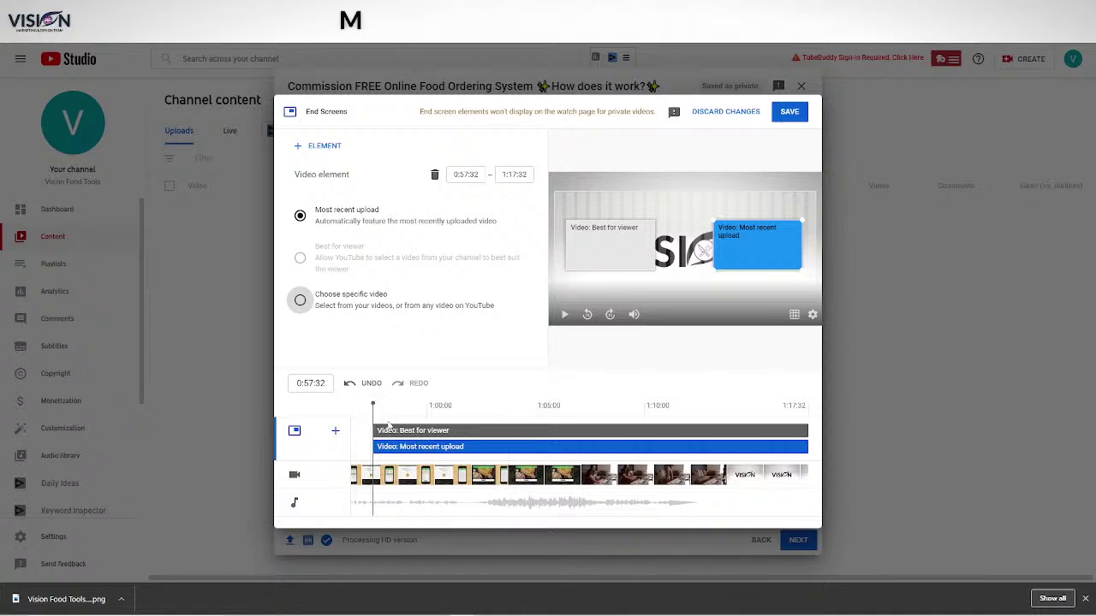
Try starting both end screen video elements at 1:11:24, preview the video around that point, and discard the end screen changes.
{"action": "left_click_drag", "start_coordinate": [374, 420], "coordinate": [651, 418]}
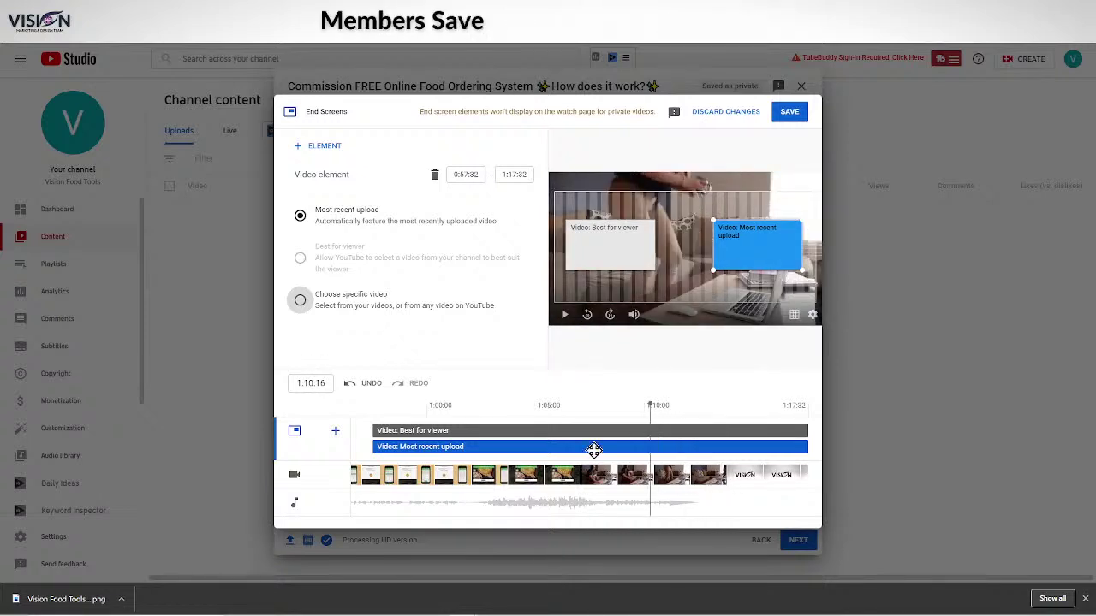
{"action": "left_click", "coordinate": [372, 430]}
{"action": "left_click_drag", "start_coordinate": [372, 430], "coordinate": [677, 431]}
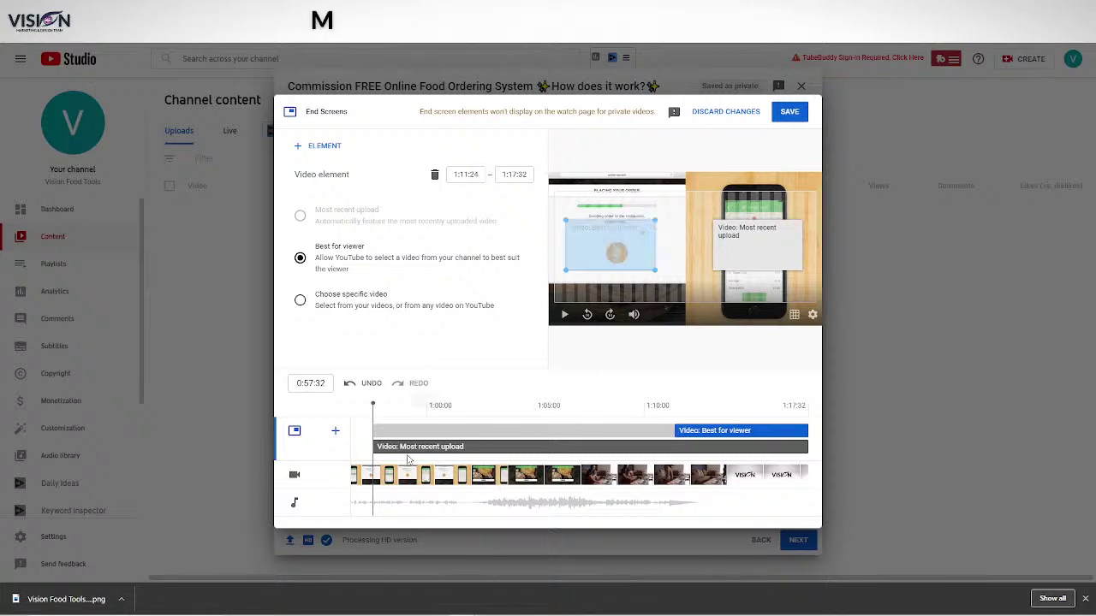
{"action": "left_click_drag", "start_coordinate": [375, 446], "coordinate": [676, 453]}
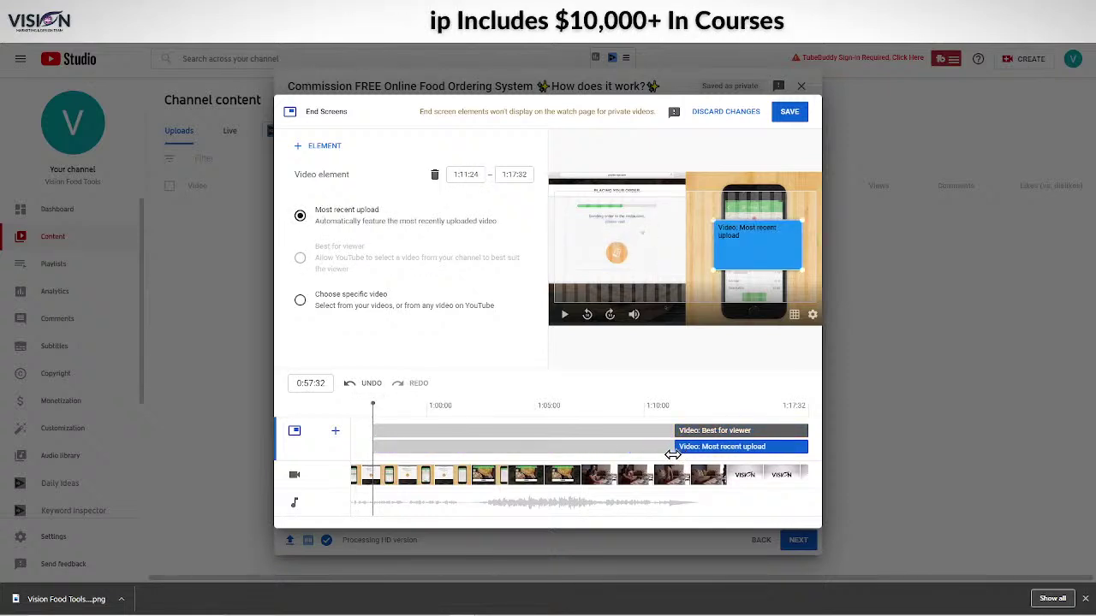
{"action": "left_click", "coordinate": [674, 457]}
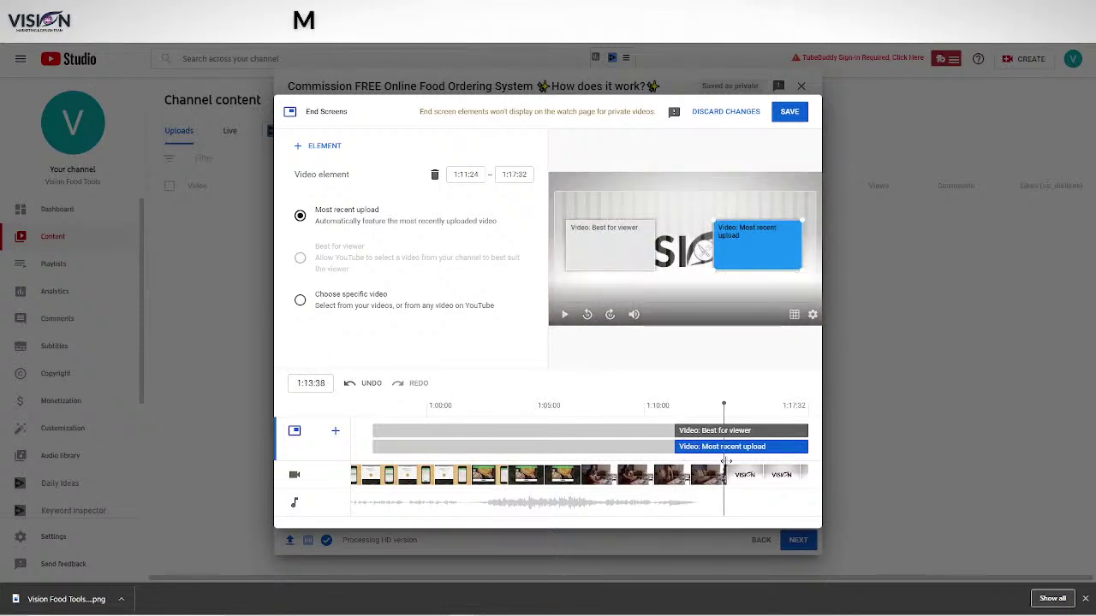
{"action": "left_click", "coordinate": [671, 462]}
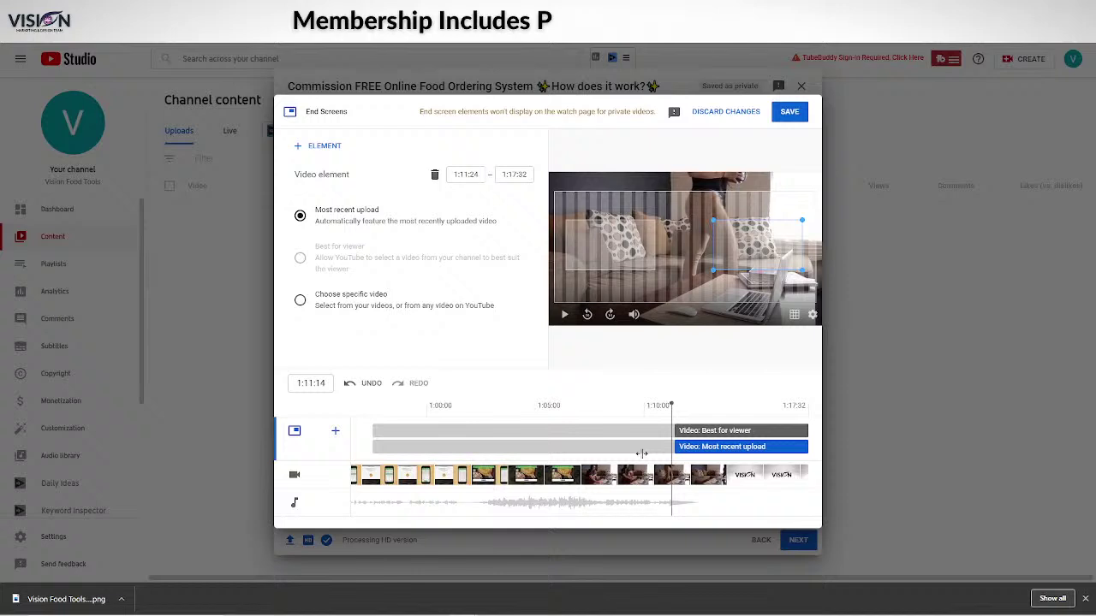
{"action": "left_click", "coordinate": [721, 113]}
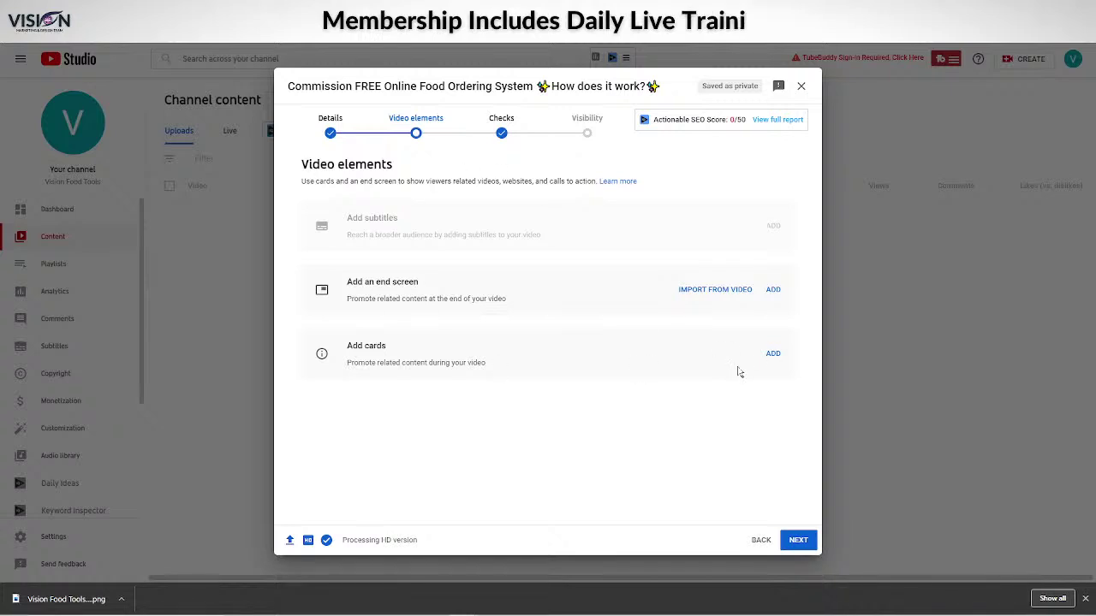
Look at the available card types and the specific-video chooser, and leave the cards editor without adding a card.
{"action": "left_click", "coordinate": [773, 355]}
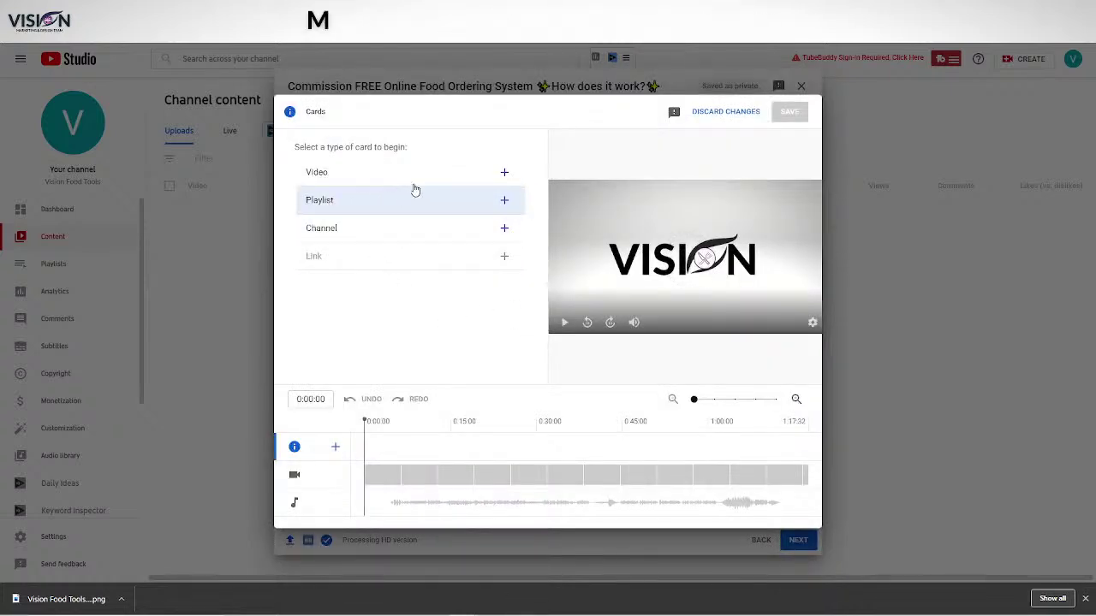
{"action": "left_click", "coordinate": [503, 172]}
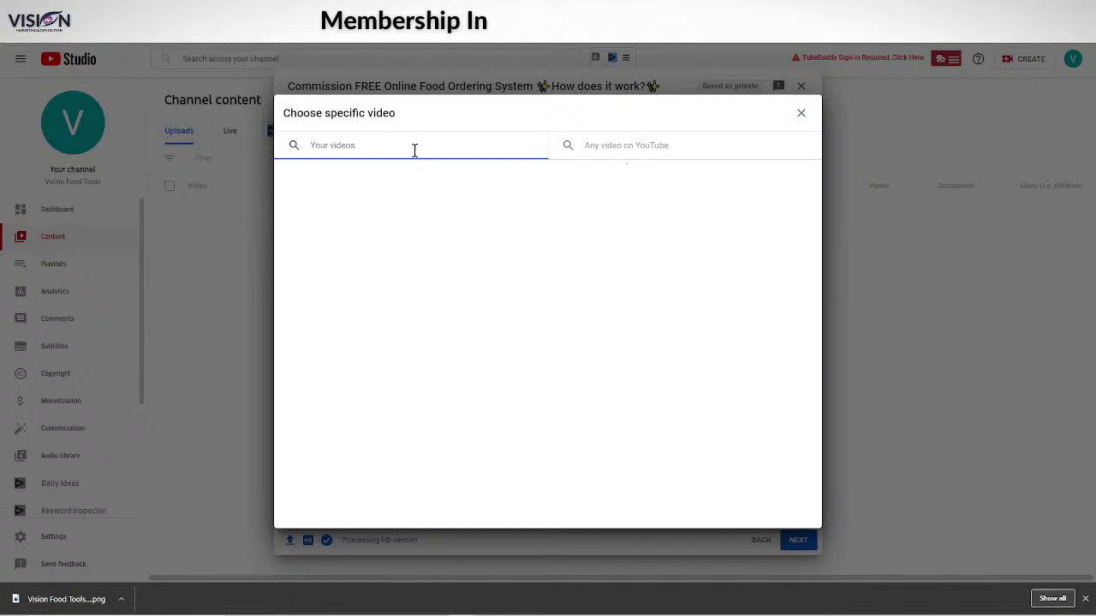
{"action": "left_click", "coordinate": [799, 115]}
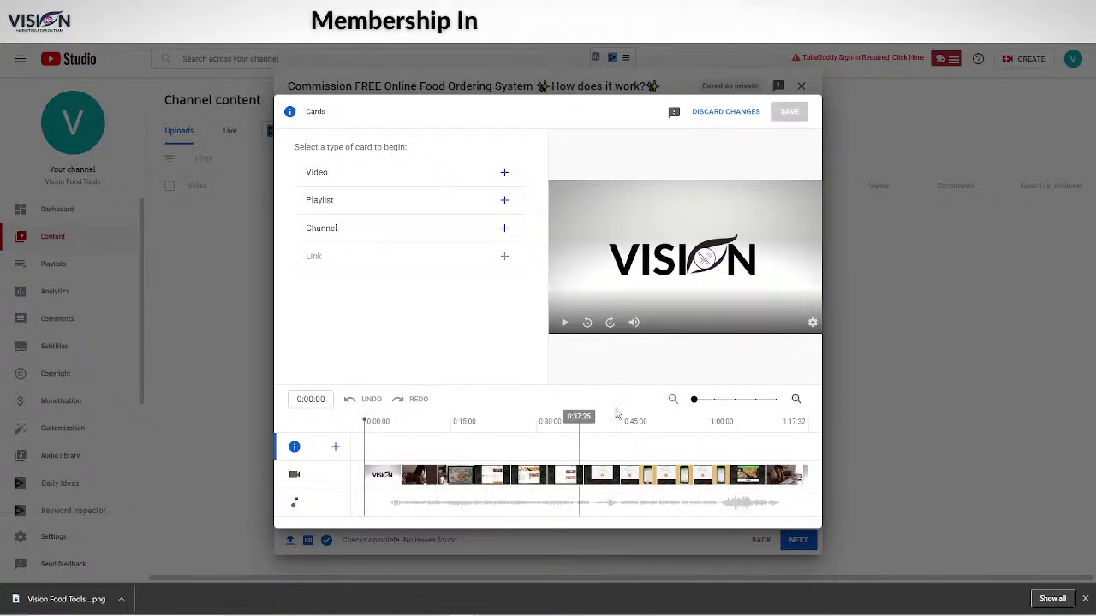
{"action": "left_click", "coordinate": [725, 111]}
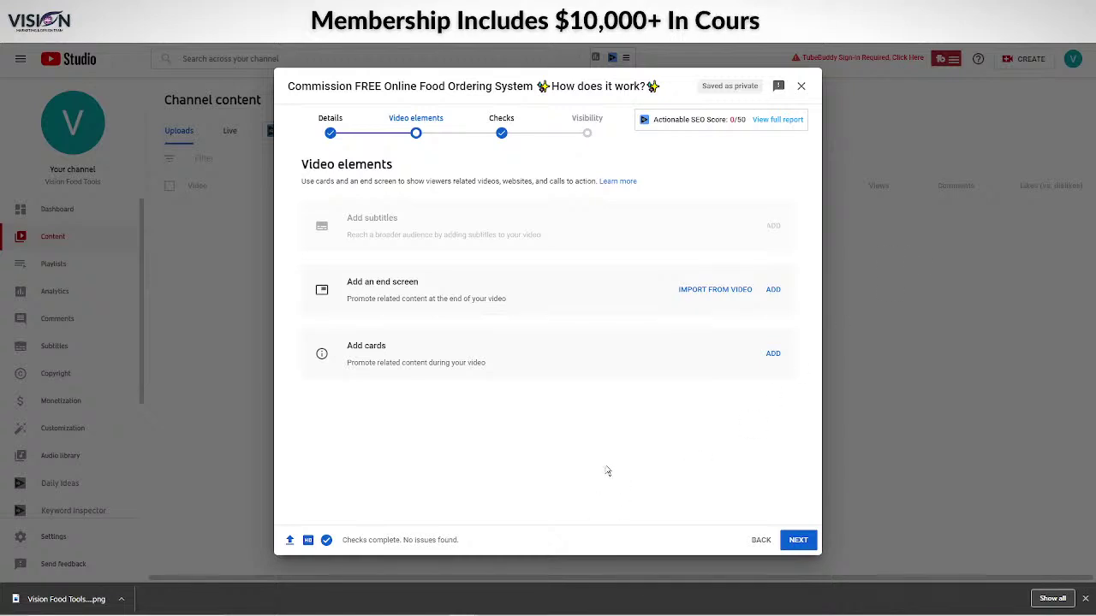
Continue past the video elements and checks, set the video's visibility to Public, and publish it.
{"action": "left_click", "coordinate": [798, 540]}
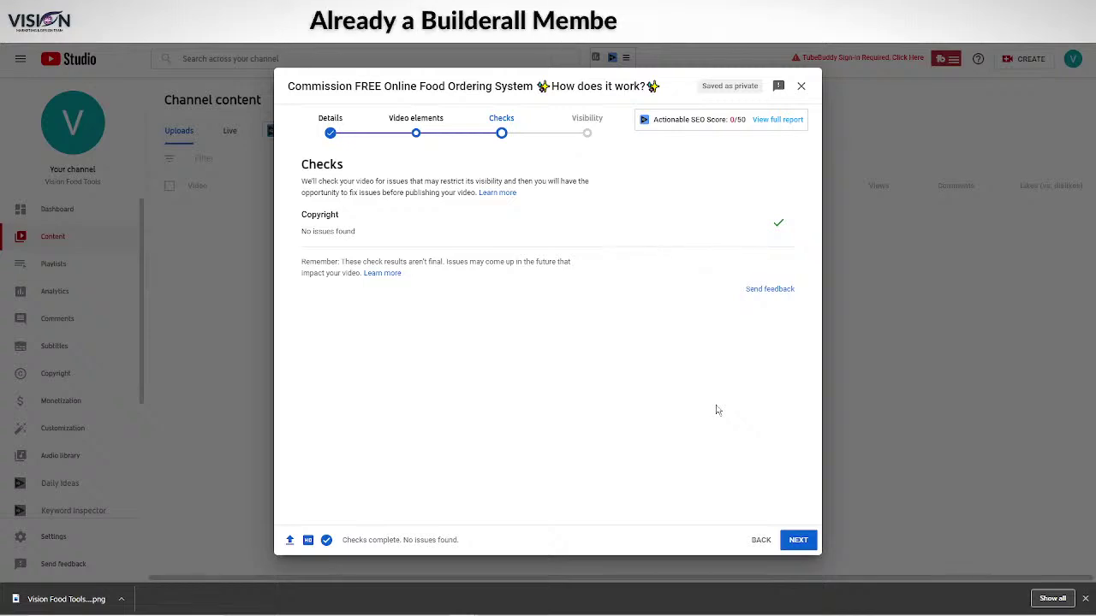
{"action": "left_click", "coordinate": [798, 540]}
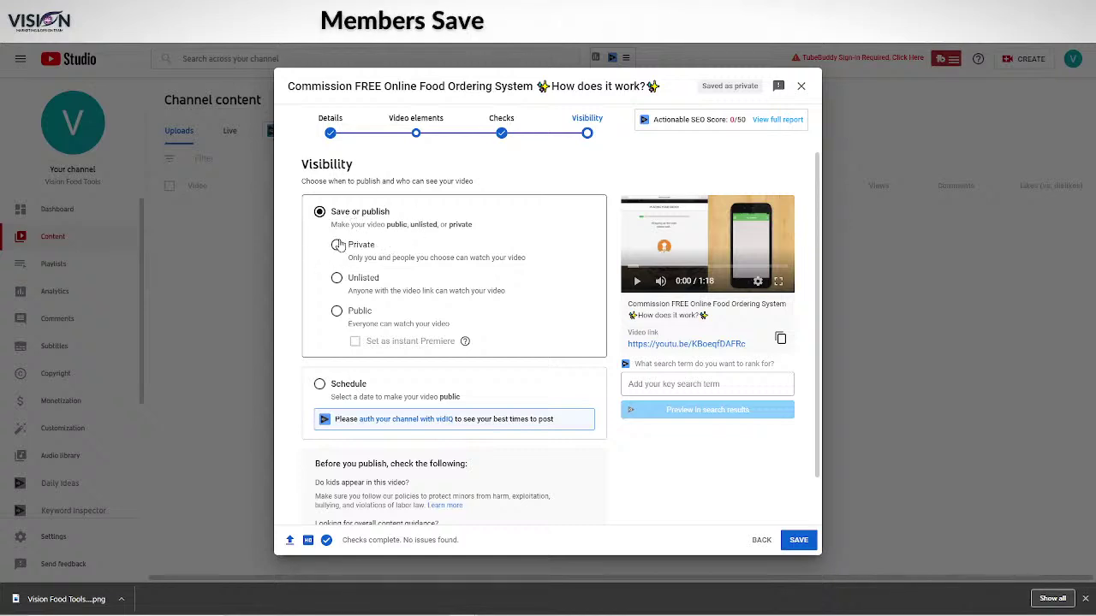
{"action": "left_click", "coordinate": [336, 312]}
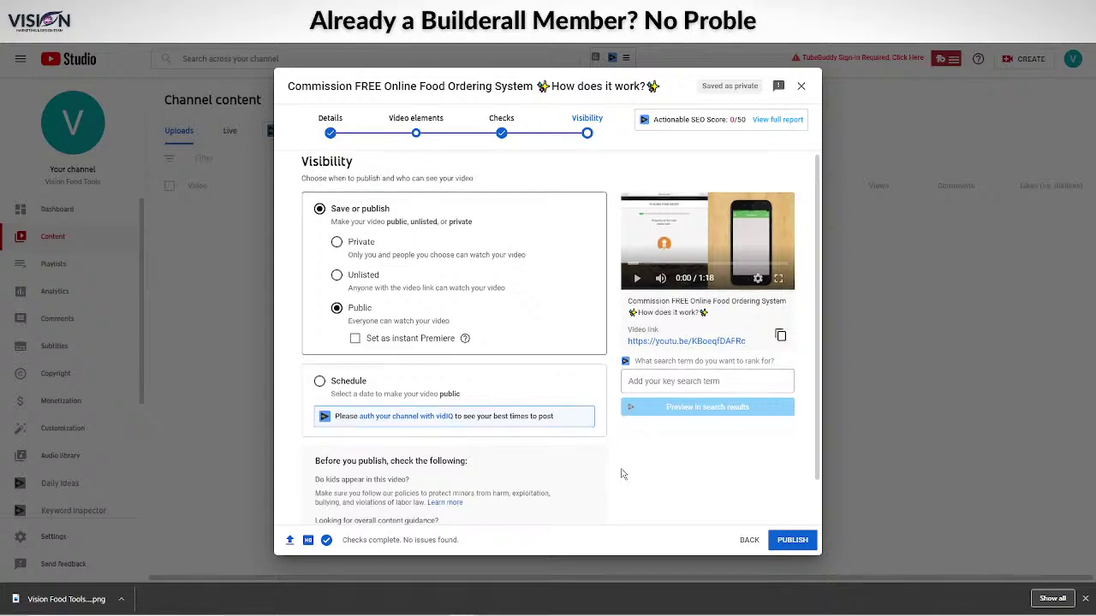
{"action": "scroll", "coordinate": [625, 472], "scroll_direction": "down", "scroll_amount": 1}
{"action": "left_click", "coordinate": [792, 540]}
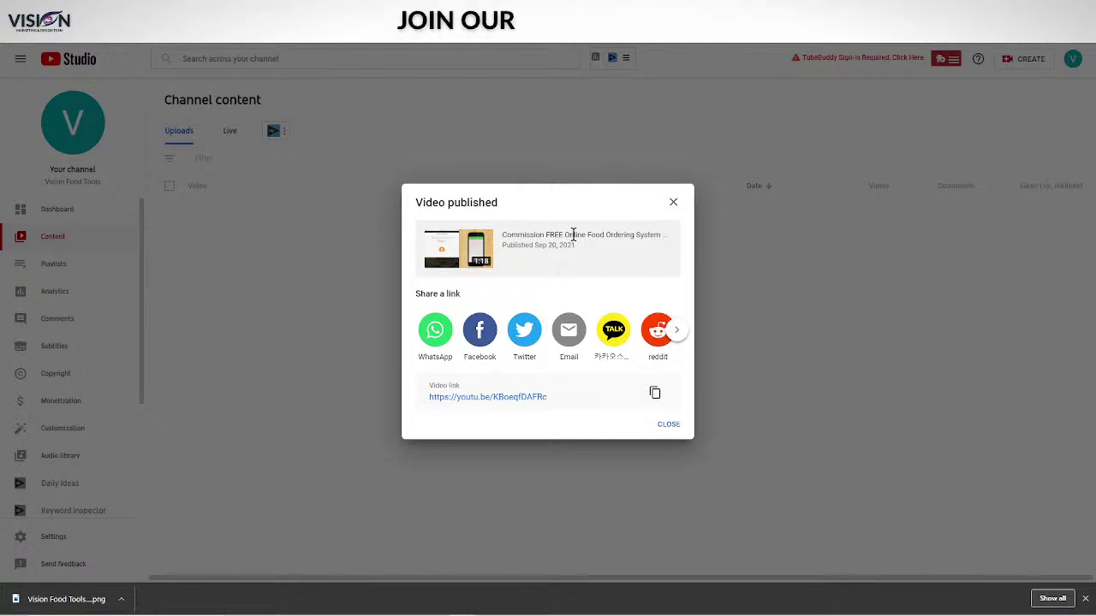
Look through the social platforms offered for sharing the published video and close the sharing dialog.
{"action": "left_click", "coordinate": [677, 330]}
{"action": "left_click", "coordinate": [411, 334]}
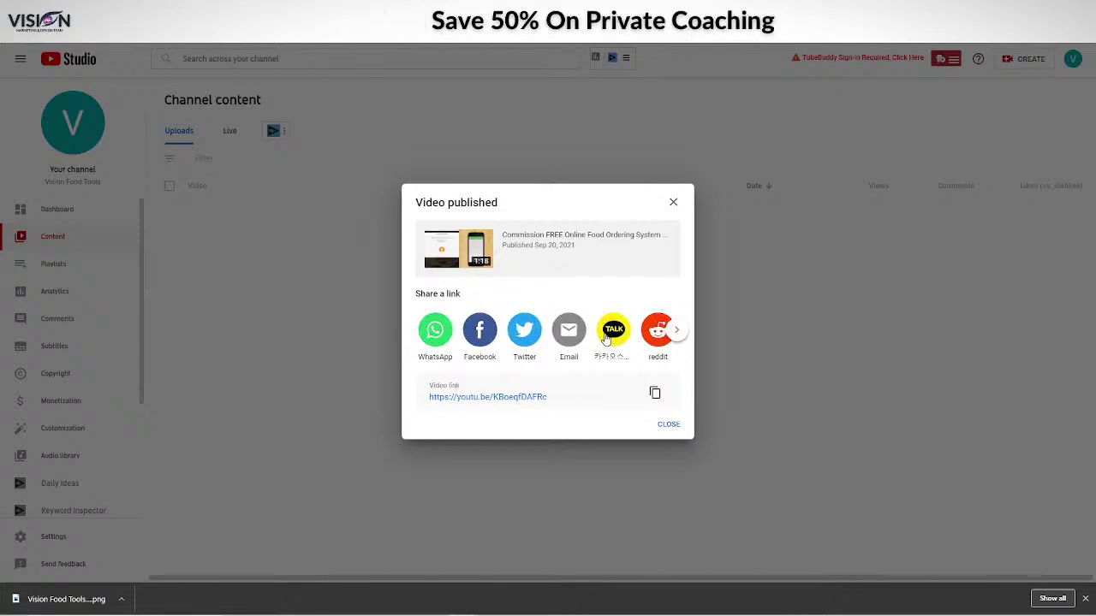
{"action": "left_click", "coordinate": [677, 330]}
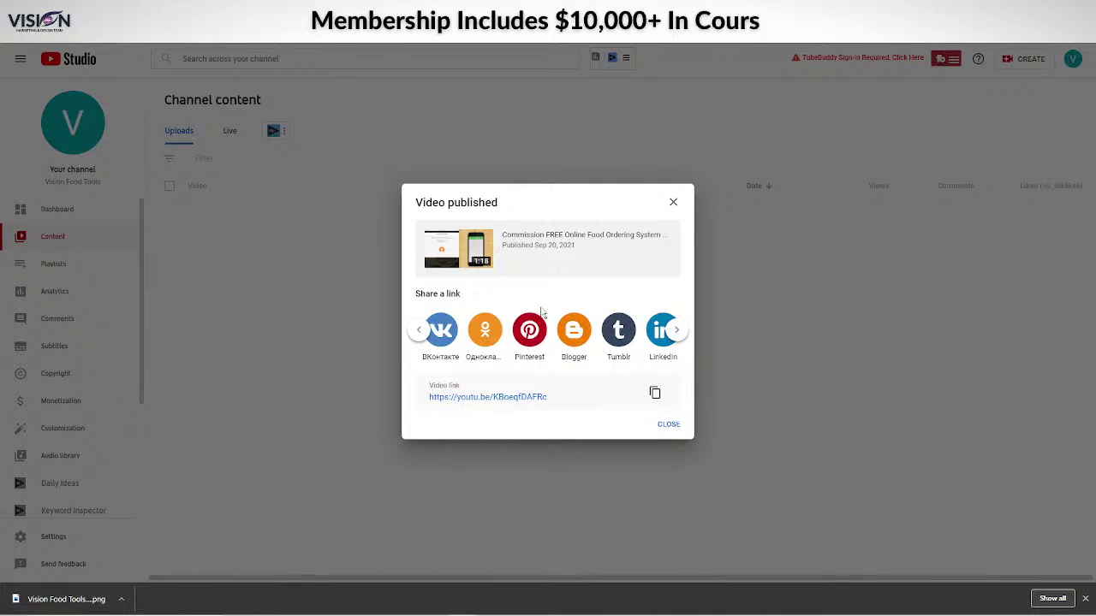
{"action": "left_click", "coordinate": [677, 330]}
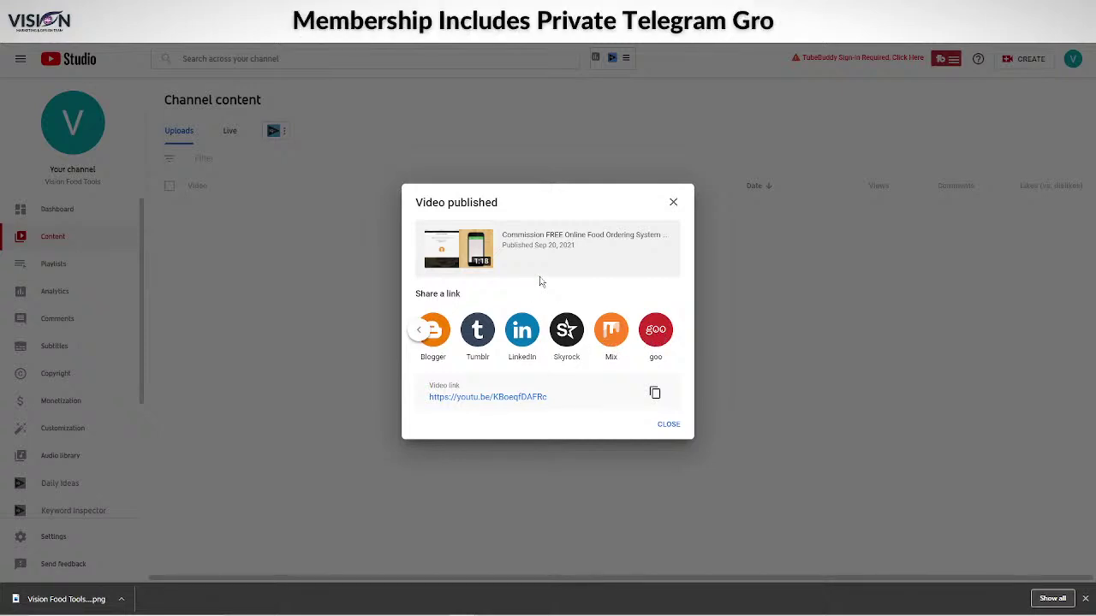
{"action": "left_click", "coordinate": [675, 203]}
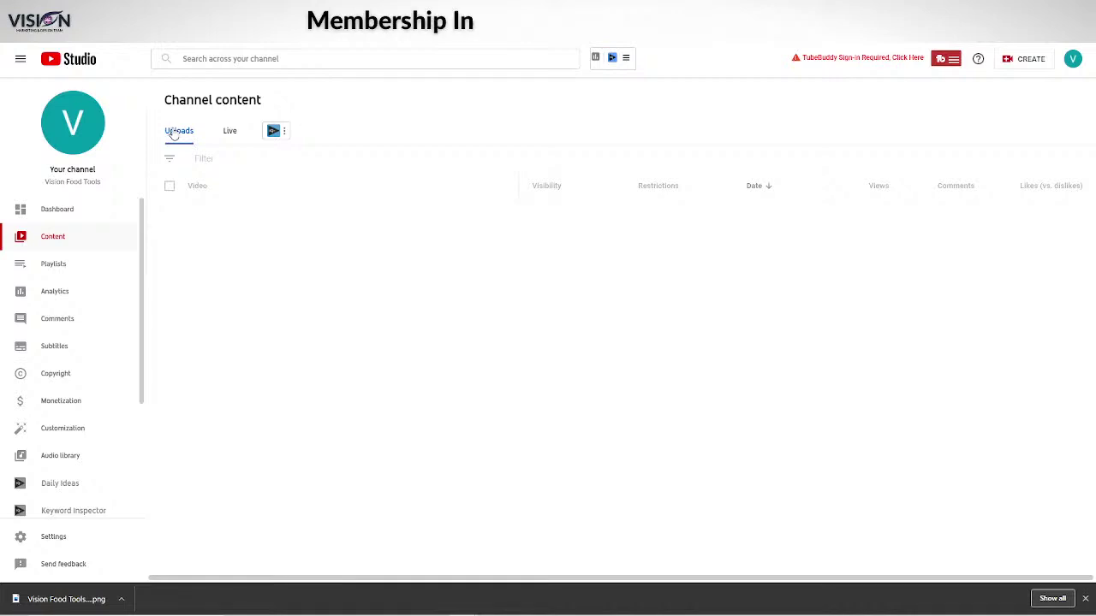
Compare the Uploads and Live lists in the channel content.
{"action": "left_click", "coordinate": [239, 139]}
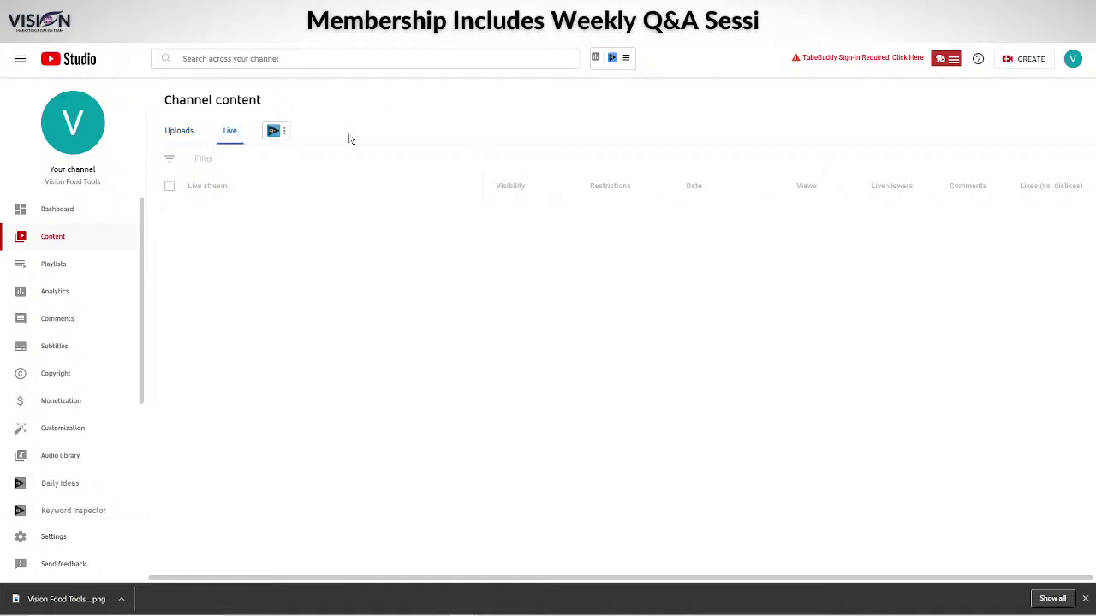
{"action": "left_click", "coordinate": [180, 134]}
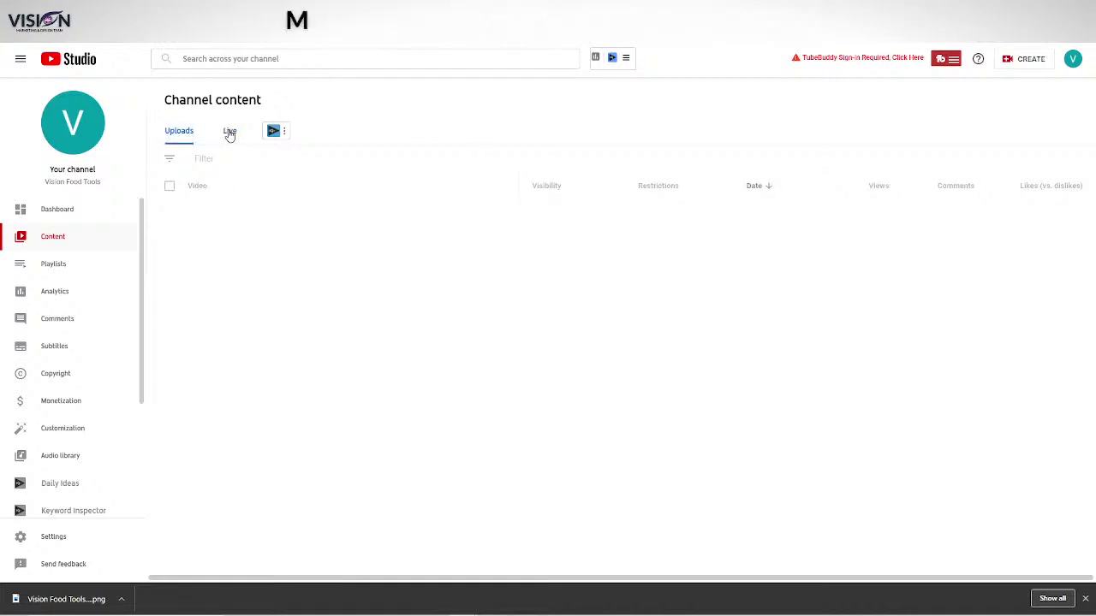
{"action": "left_click", "coordinate": [224, 134]}
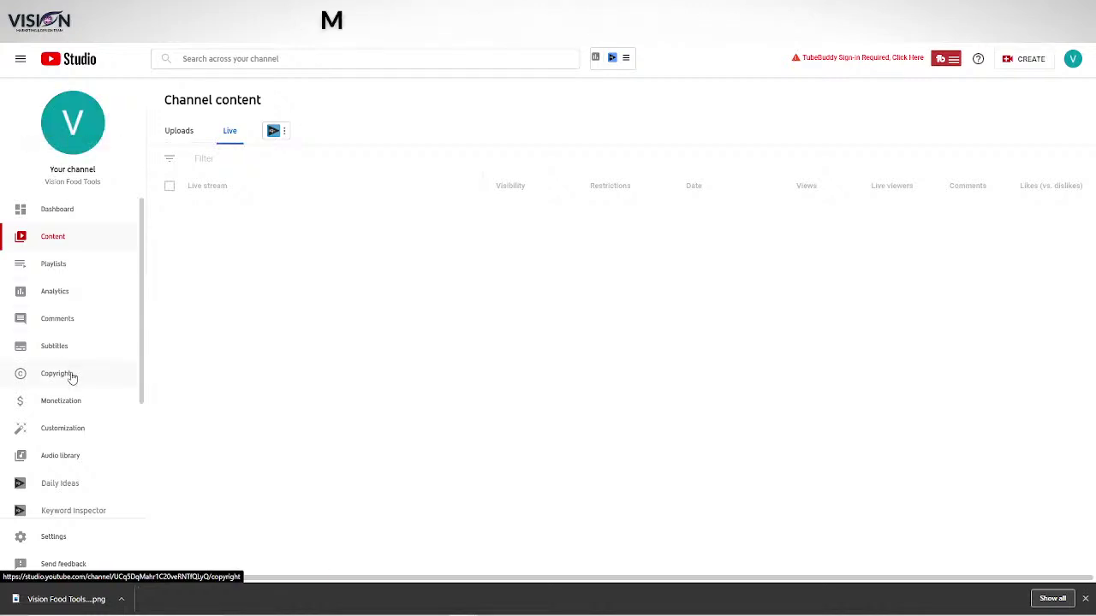
In the channel customization layout, set the Commission FREE Online Food Ordering System video as both non-subscriber trailer and returning-subscriber featured video.
{"action": "left_click", "coordinate": [60, 430]}
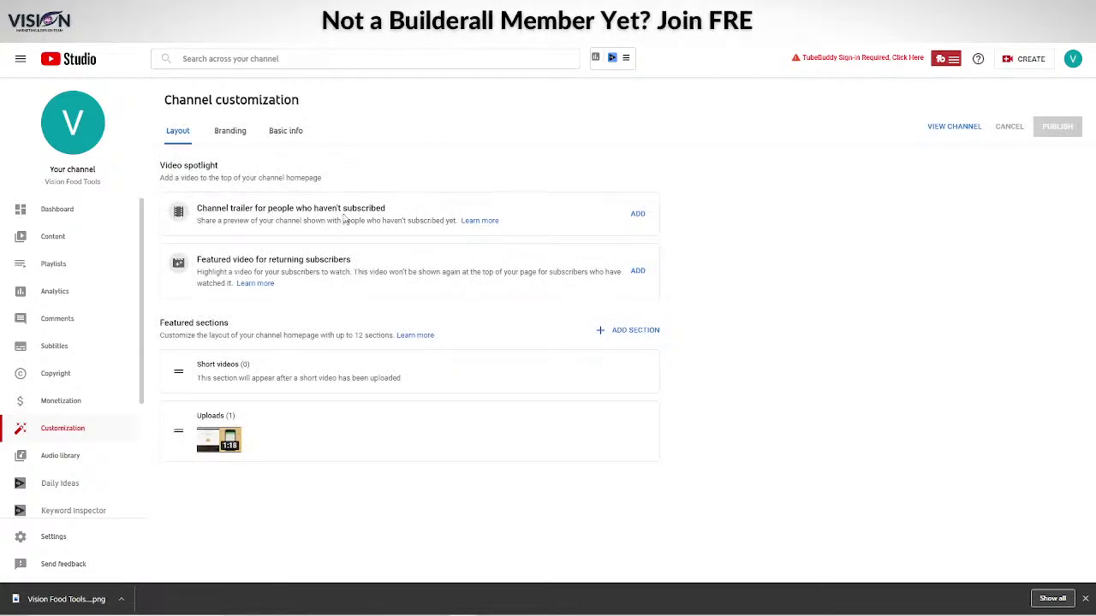
{"action": "left_click", "coordinate": [638, 215]}
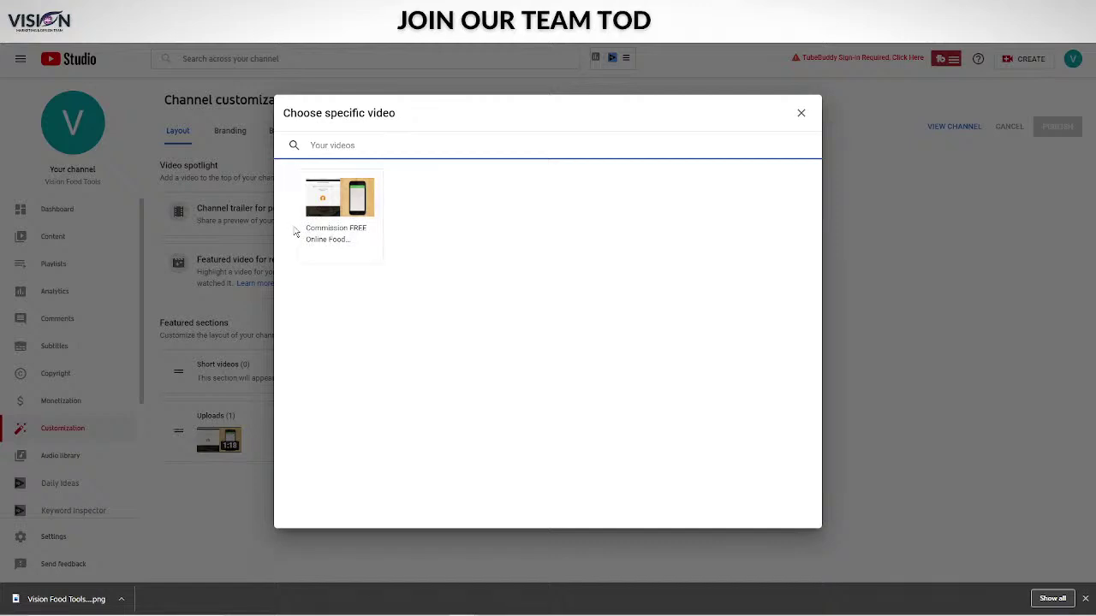
{"action": "left_click", "coordinate": [336, 209]}
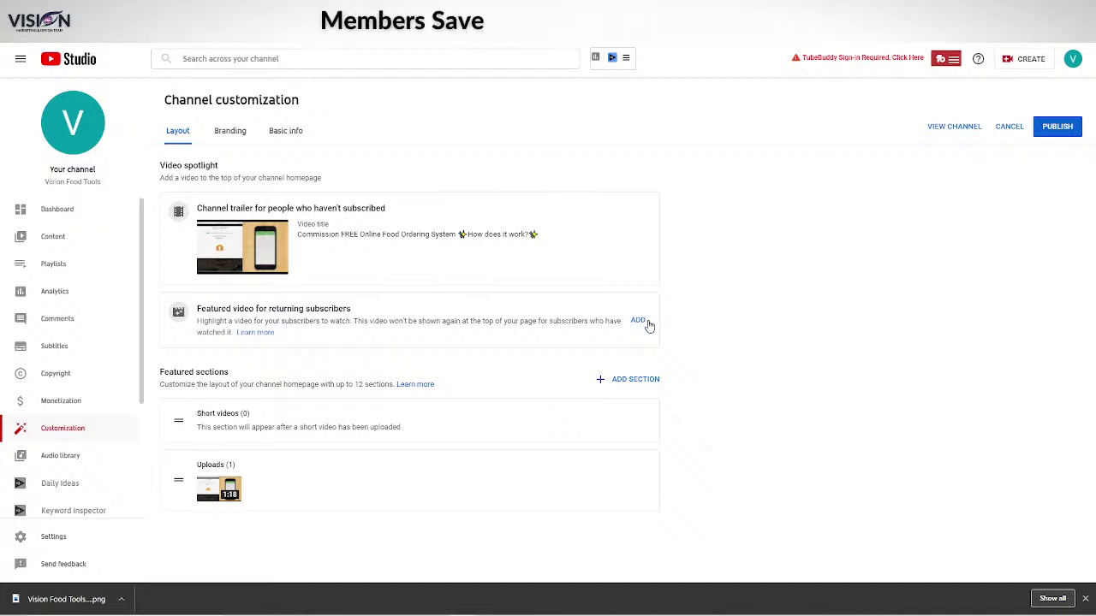
{"action": "left_click", "coordinate": [640, 322]}
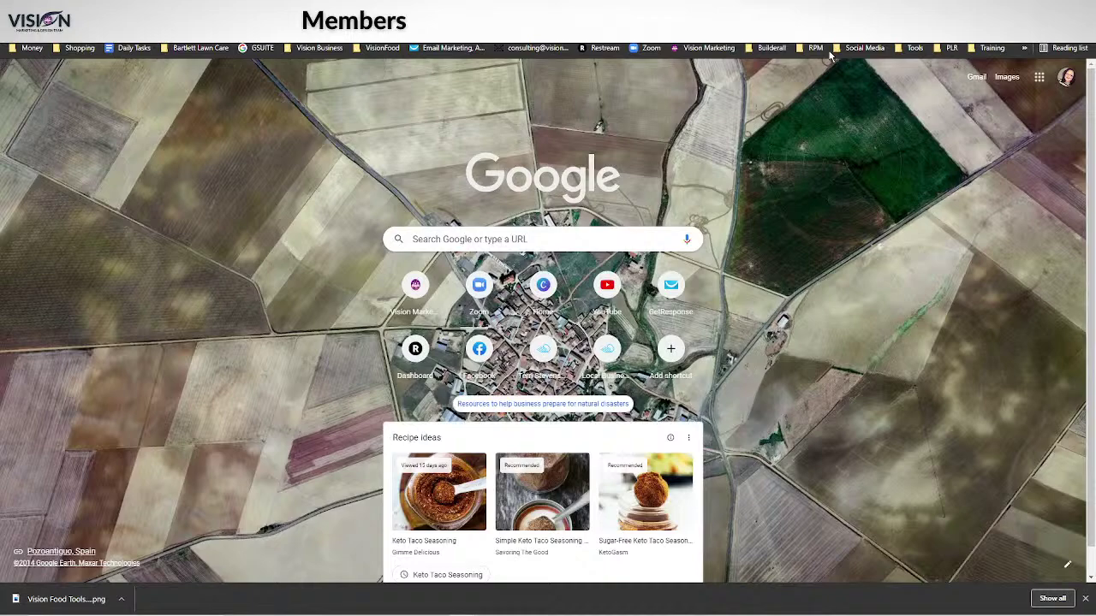
Open YouTube in a separate browser tab, view the Vision Food Tools channel homepage, and return to the channel customization.
{"action": "left_click", "coordinate": [839, 49]}
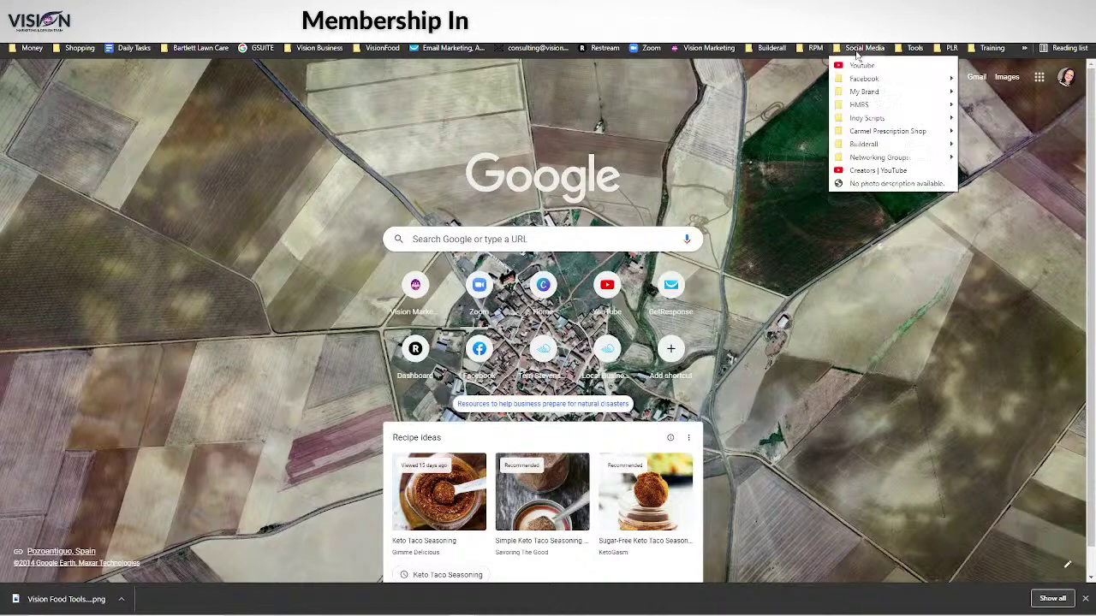
{"action": "left_click", "coordinate": [864, 67]}
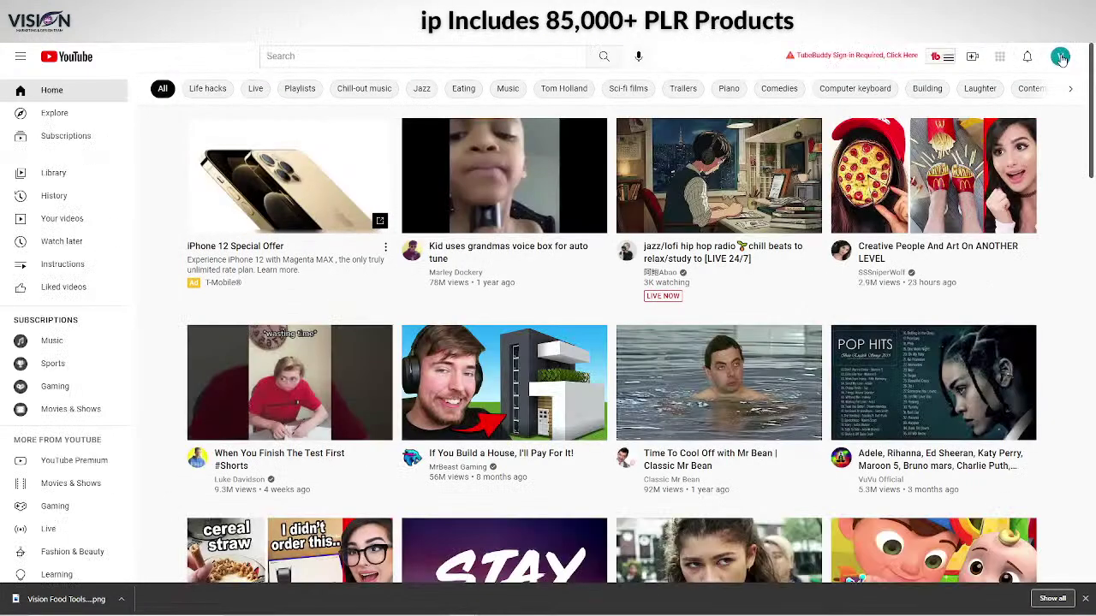
{"action": "left_click", "coordinate": [1059, 58]}
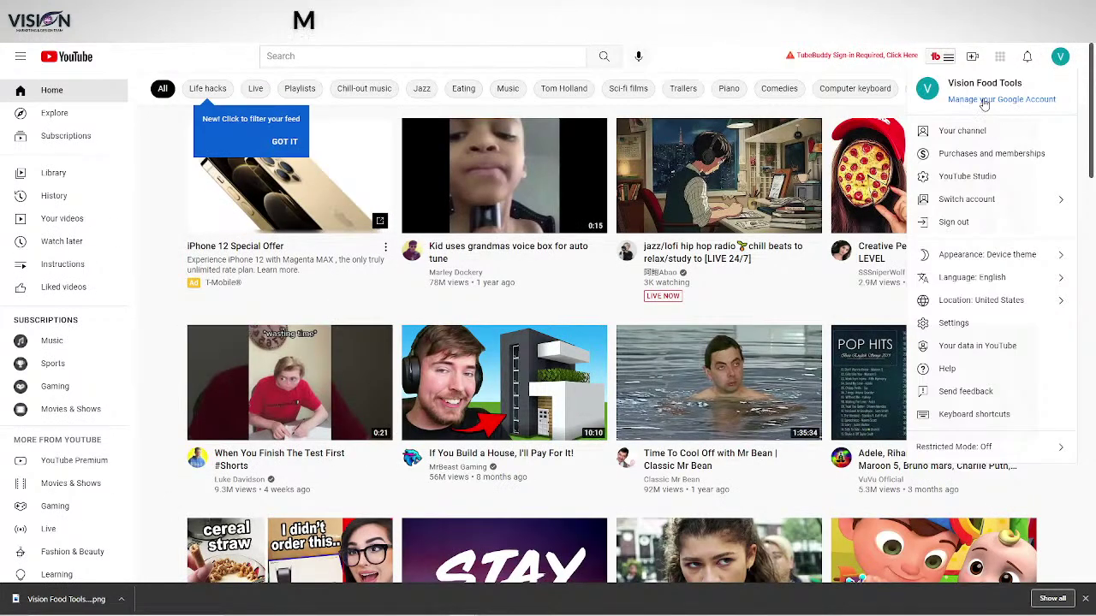
{"action": "left_click", "coordinate": [397, 205]}
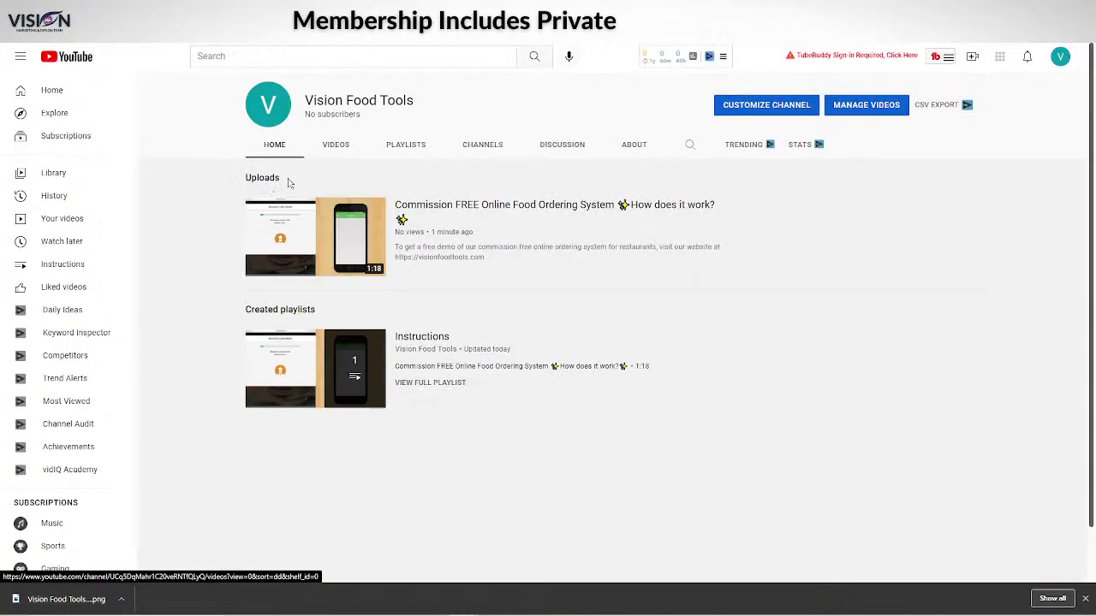
{"action": "left_click", "coordinate": [1059, 58]}
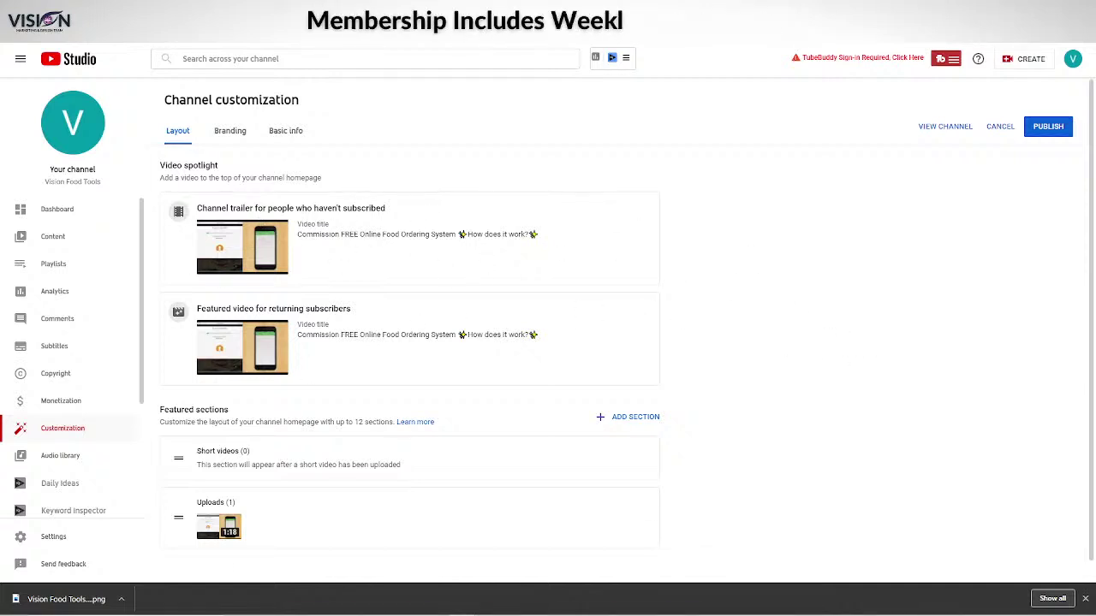
Add a Live now section to the channel homepage and move it to the top of the featured sections.
{"action": "scroll", "coordinate": [442, 450], "scroll_direction": "down", "scroll_amount": 1}
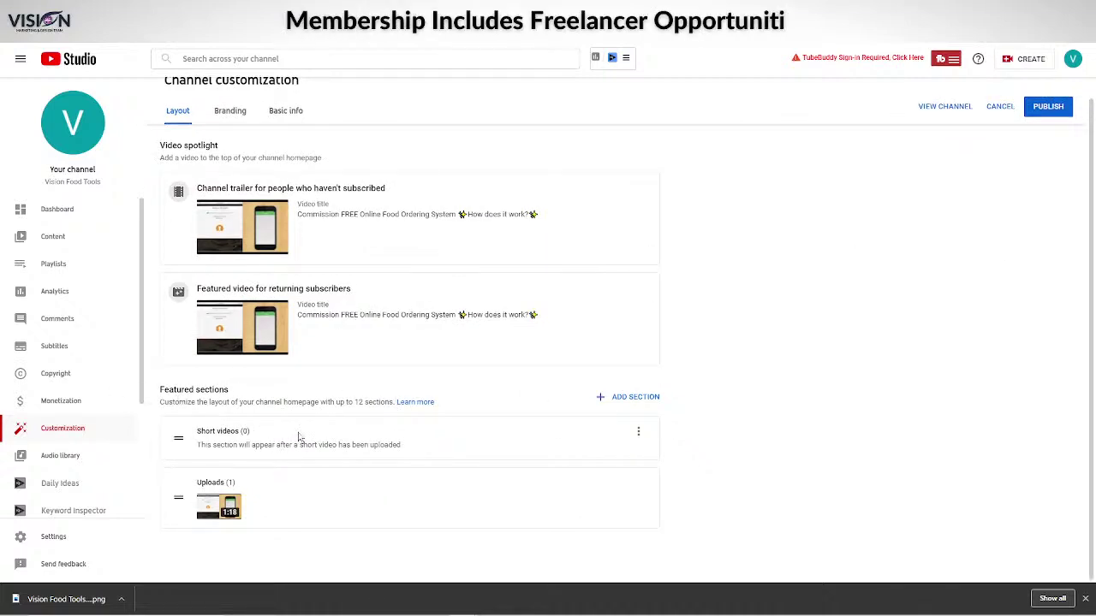
{"action": "left_click", "coordinate": [639, 398]}
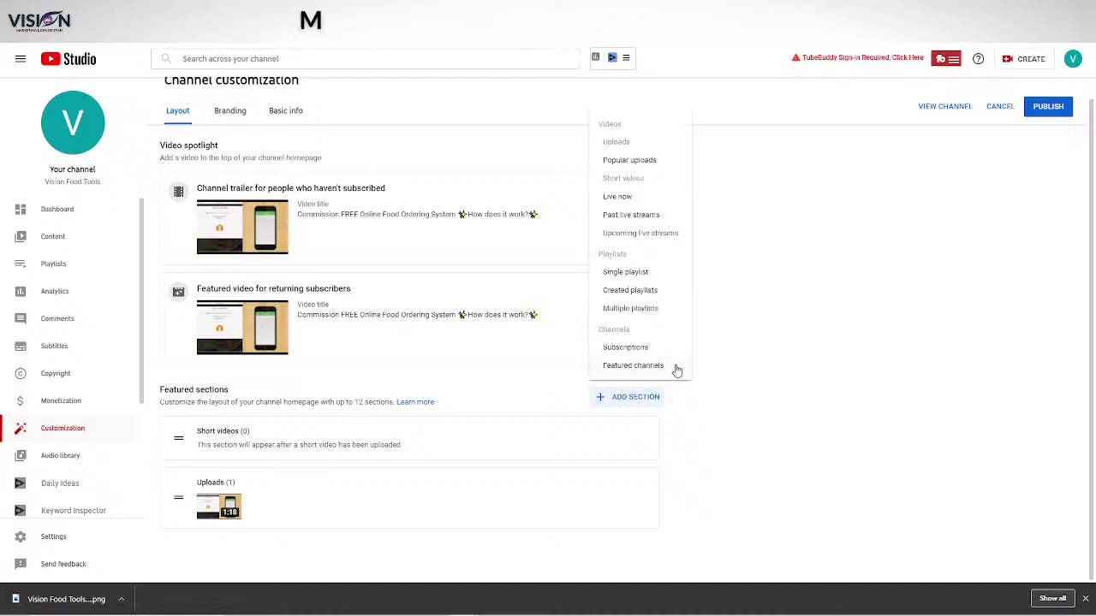
{"action": "left_click", "coordinate": [617, 196]}
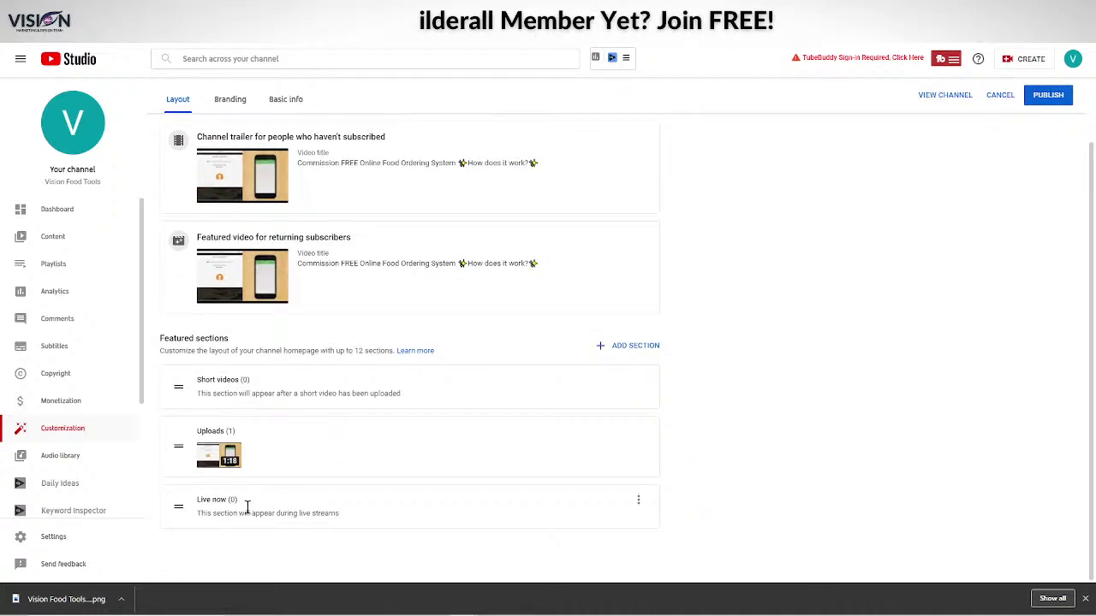
{"action": "left_click_drag", "start_coordinate": [177, 503], "coordinate": [174, 385]}
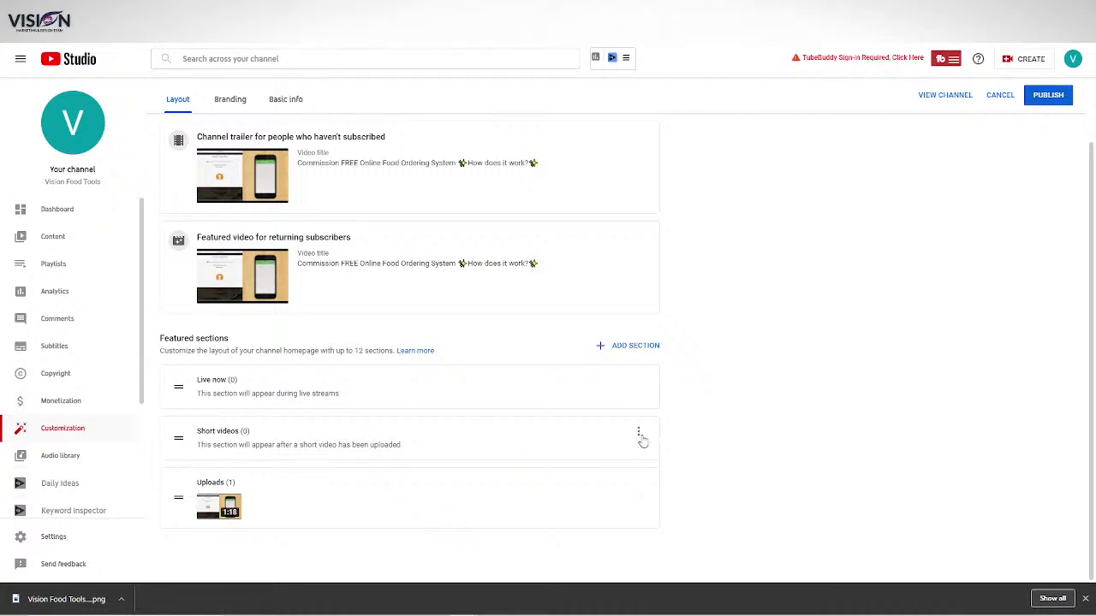
Remove the Short videos and Uploads sections from the channel homepage and review the section types available to add.
{"action": "left_click", "coordinate": [639, 435]}
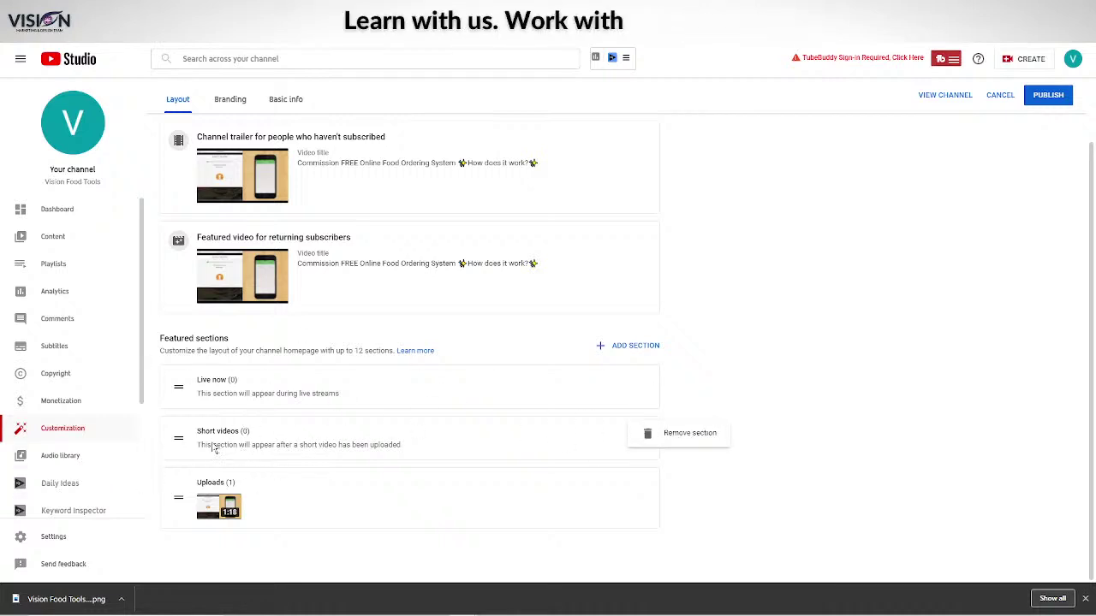
{"action": "left_click", "coordinate": [695, 433]}
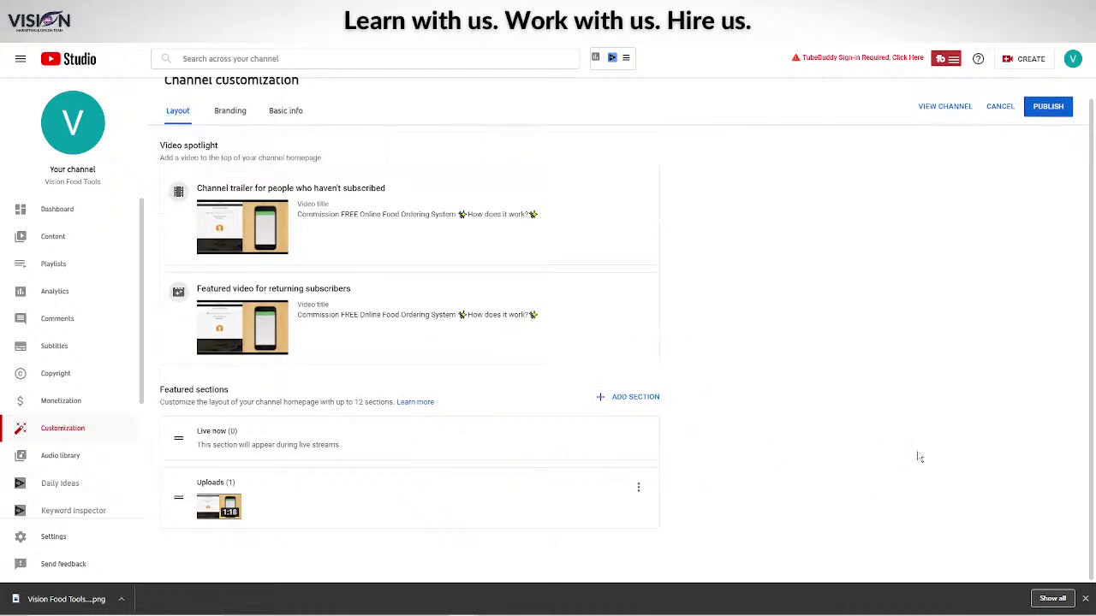
{"action": "left_click", "coordinate": [636, 490]}
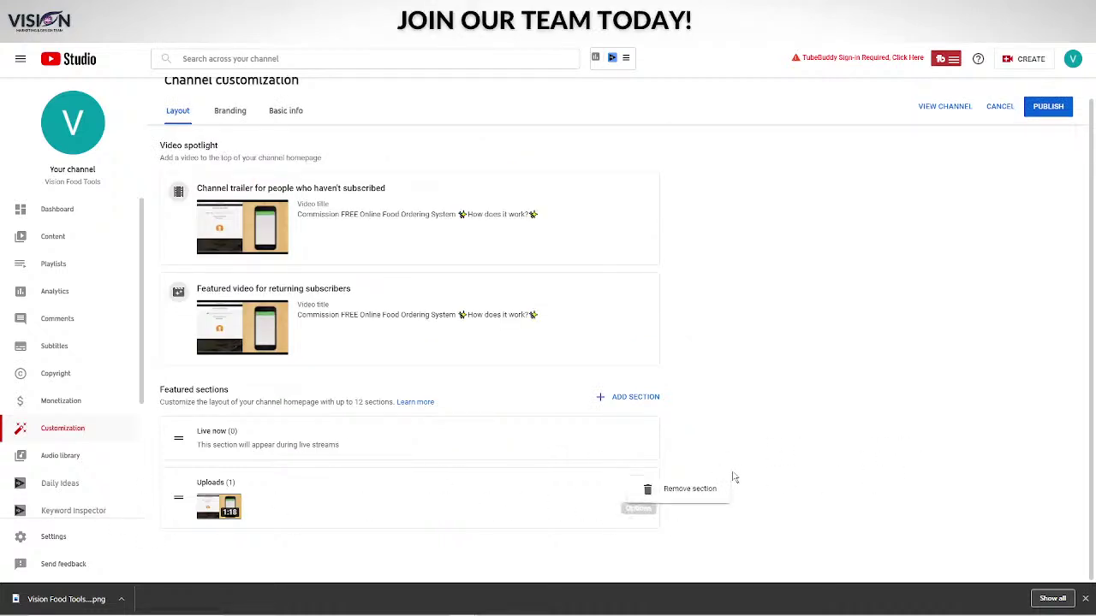
{"action": "left_click", "coordinate": [681, 490]}
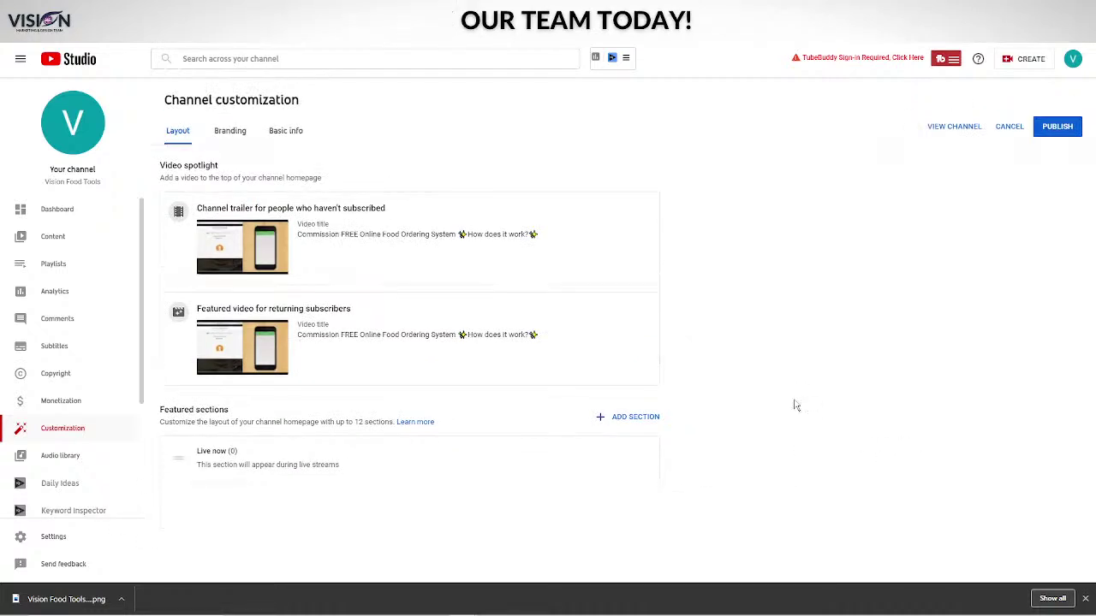
{"action": "left_click", "coordinate": [634, 418]}
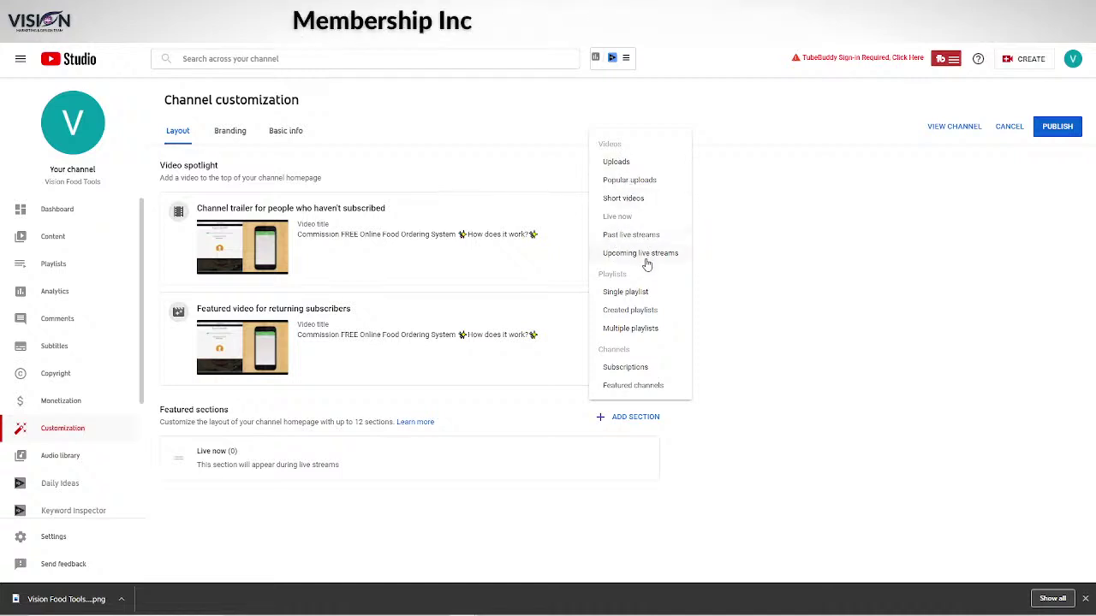
{"action": "left_click", "coordinate": [710, 379]}
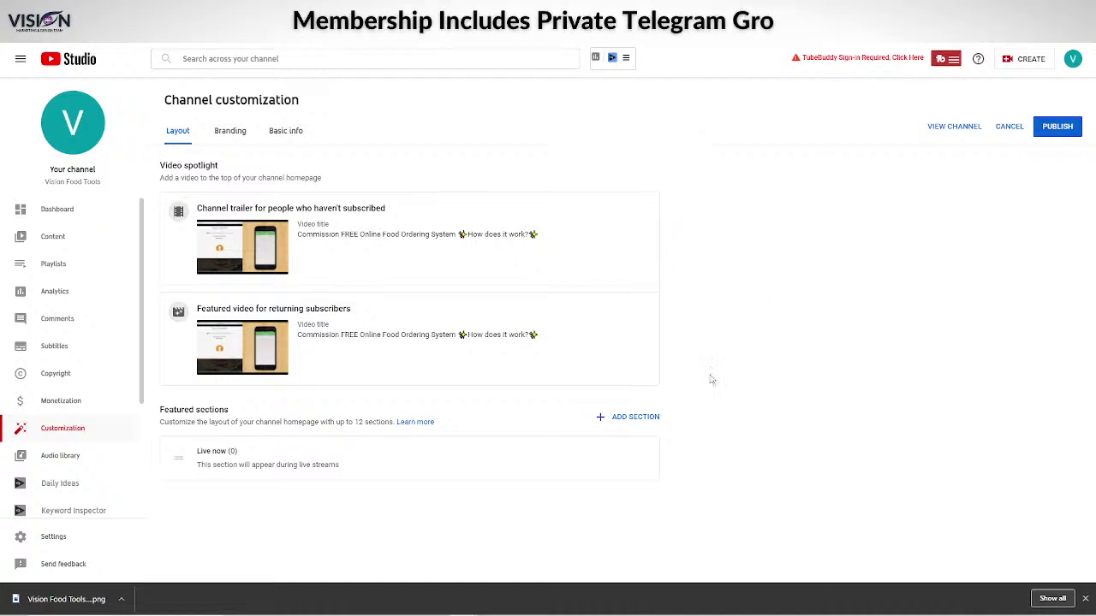
Check the recommended profile picture size in the channel branding settings, switch to Canva and create a blank 100 x 100 px design.
{"action": "left_click", "coordinate": [231, 131]}
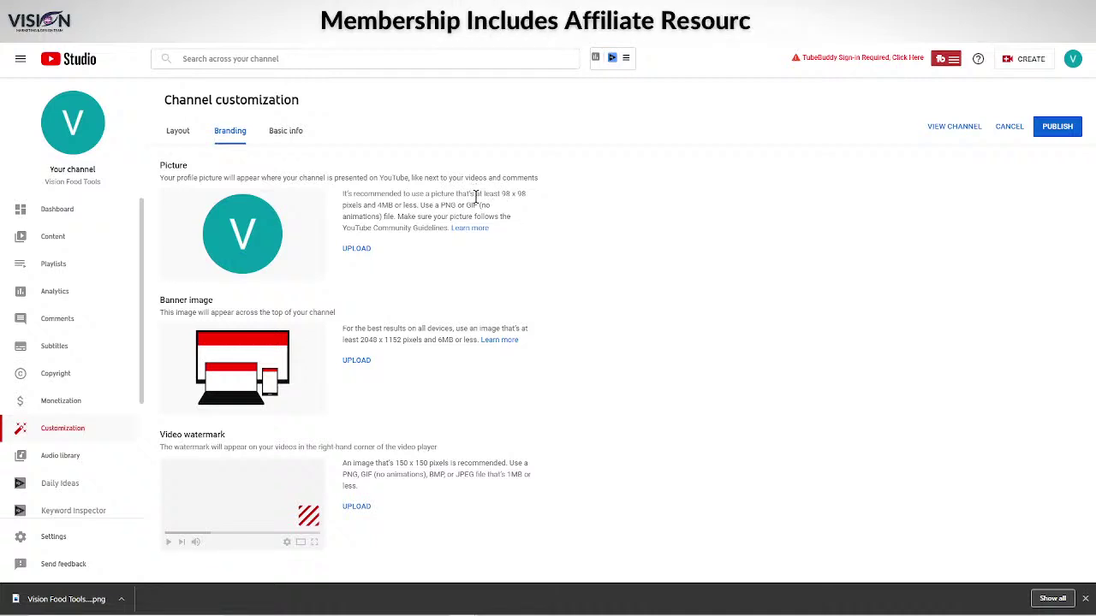
{"action": "left_click_drag", "start_coordinate": [476, 196], "coordinate": [524, 194]}
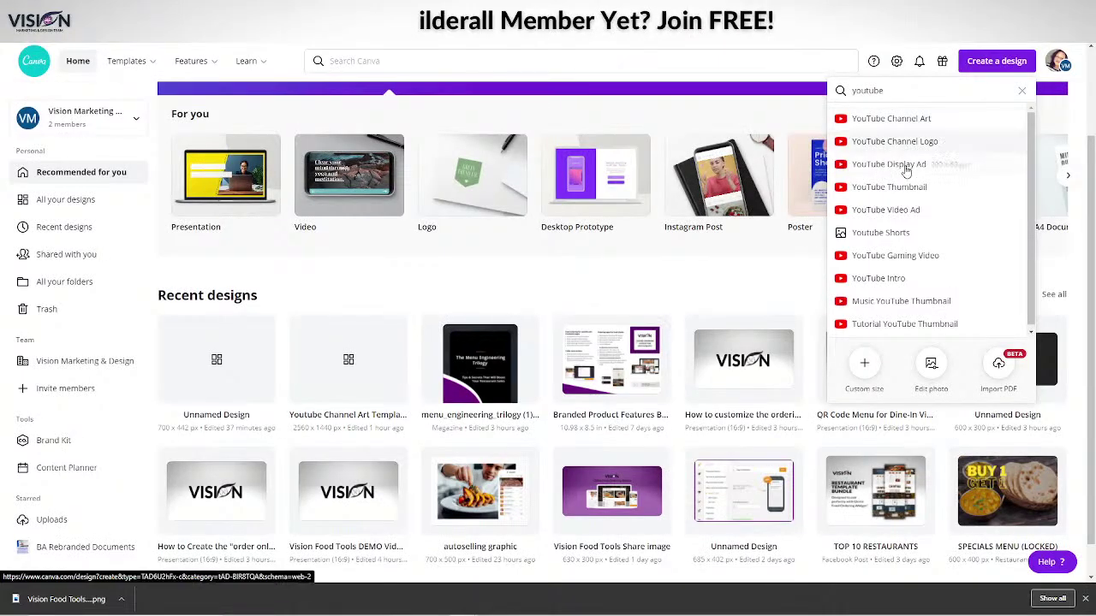
{"action": "left_click", "coordinate": [876, 383]}
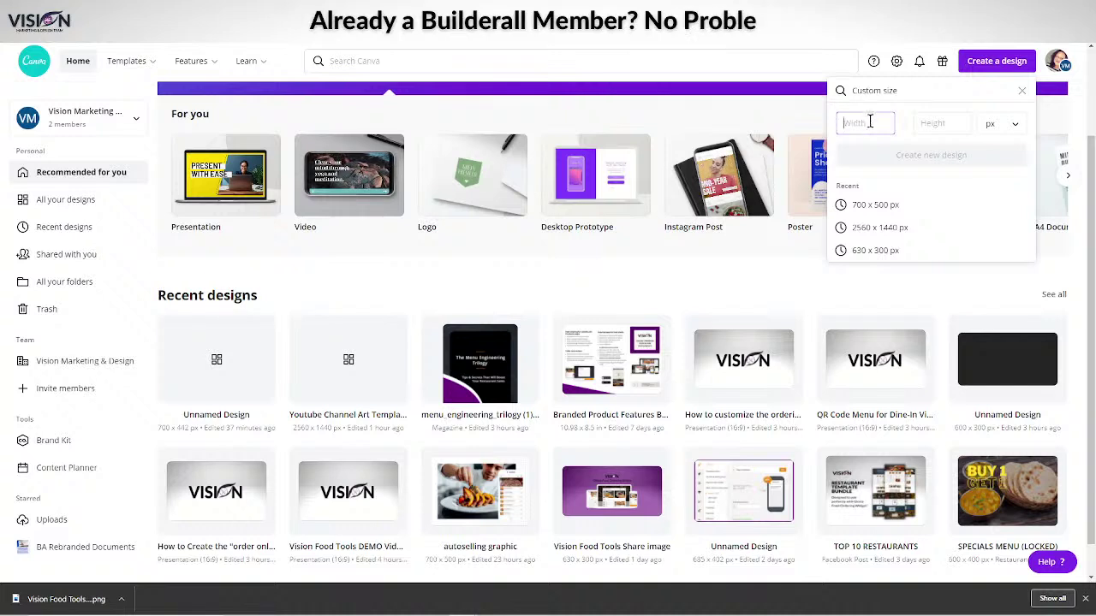
{"action": "type", "text": "100"}
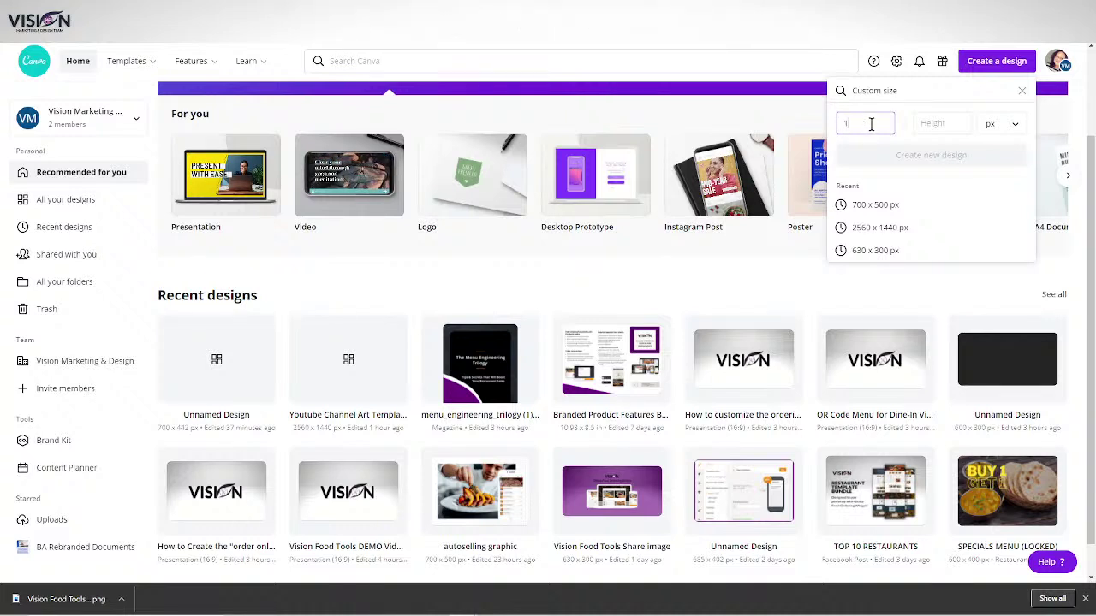
{"action": "left_click", "coordinate": [939, 119]}
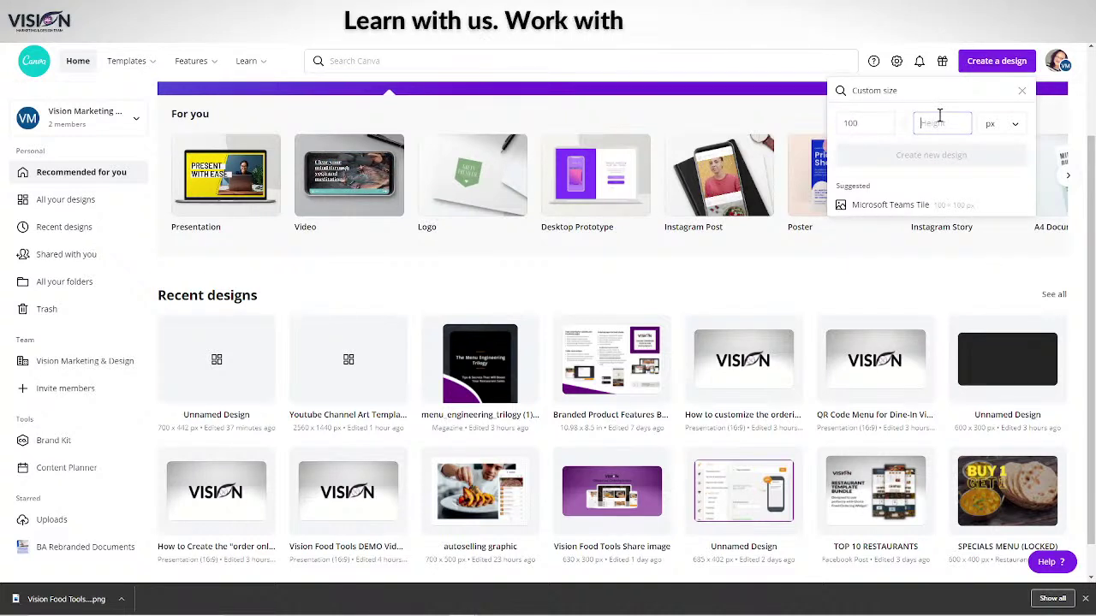
{"action": "type", "text": "100"}
{"action": "left_click", "coordinate": [933, 153]}
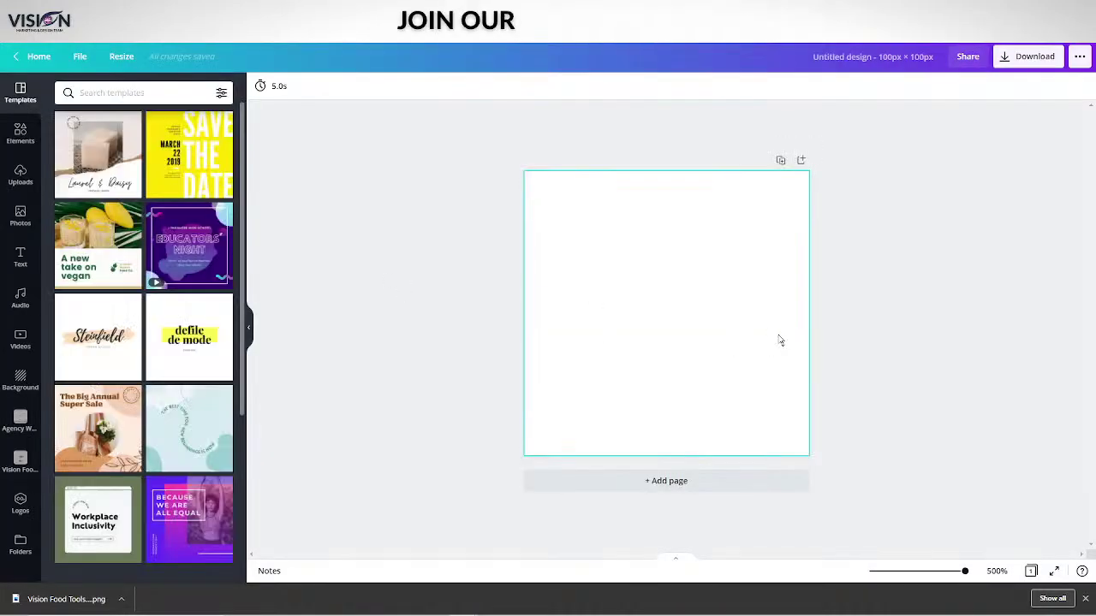
Place the recently used knife-and-fork plate graphic on the blank canvas and enlarge it to nearly fill the page.
{"action": "left_click", "coordinate": [19, 216]}
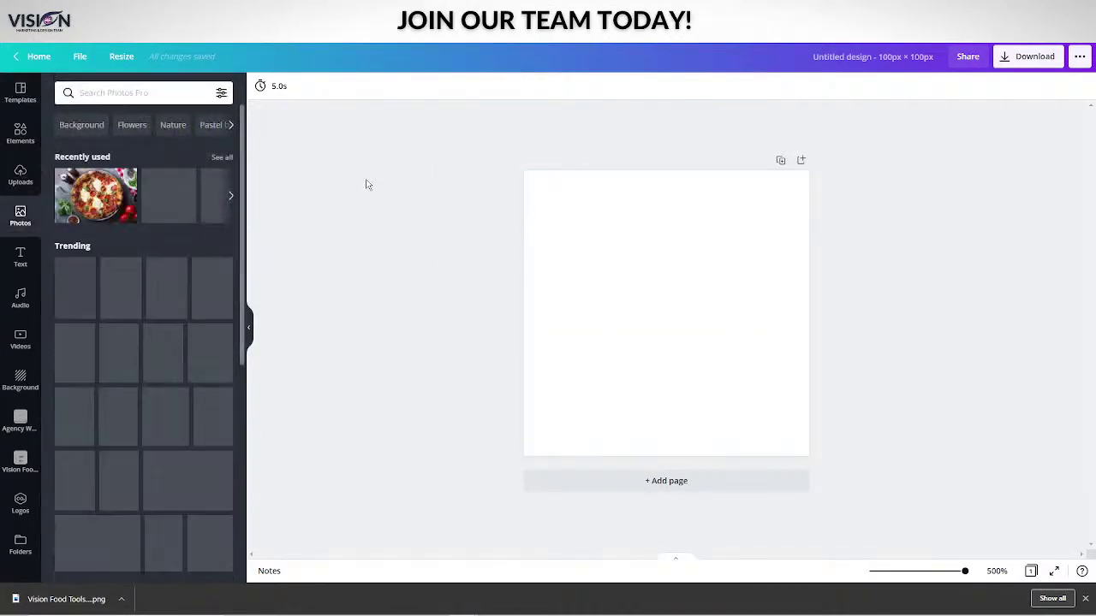
{"action": "left_click", "coordinate": [19, 133]}
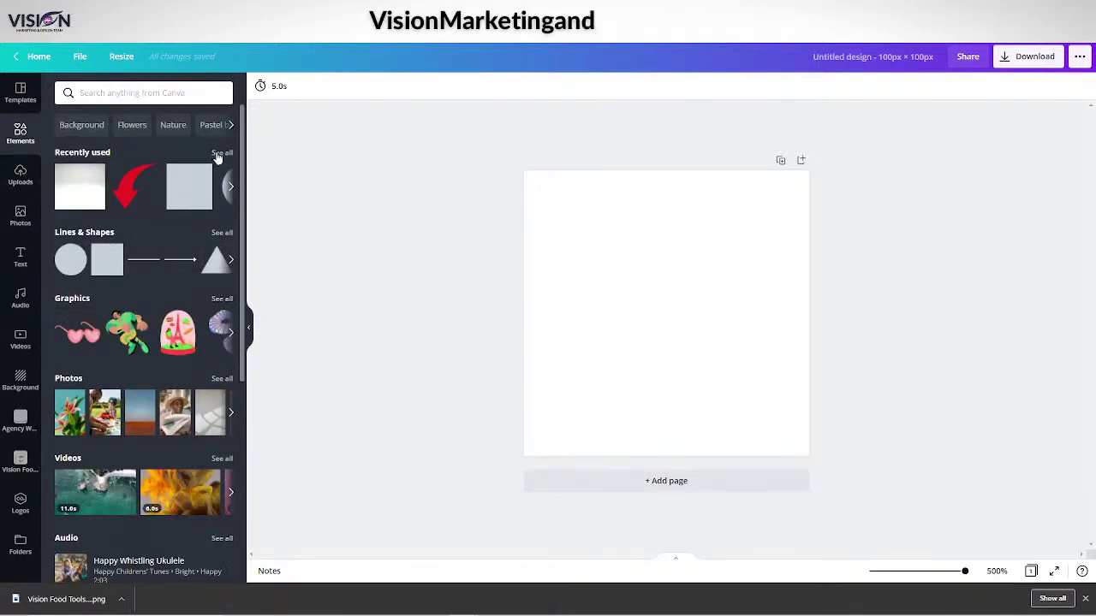
{"action": "left_click", "coordinate": [220, 154]}
{"action": "scroll", "coordinate": [132, 316], "scroll_direction": "down", "scroll_amount": 1}
{"action": "scroll", "coordinate": [214, 190], "scroll_direction": "up", "scroll_amount": 1}
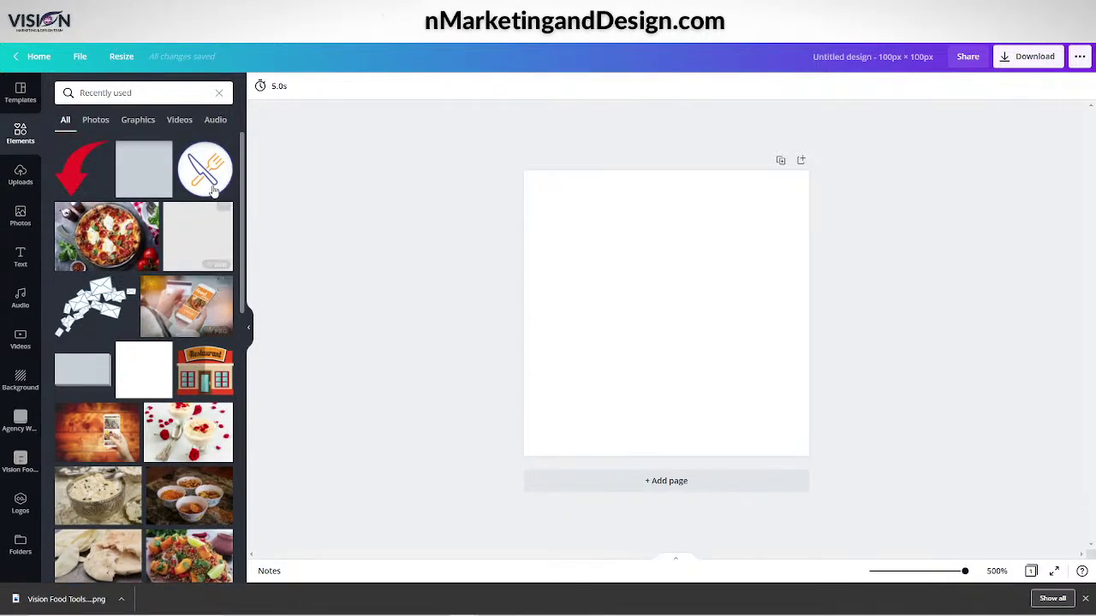
{"action": "left_click", "coordinate": [213, 190]}
{"action": "left_click_drag", "start_coordinate": [633, 303], "coordinate": [564, 248]}
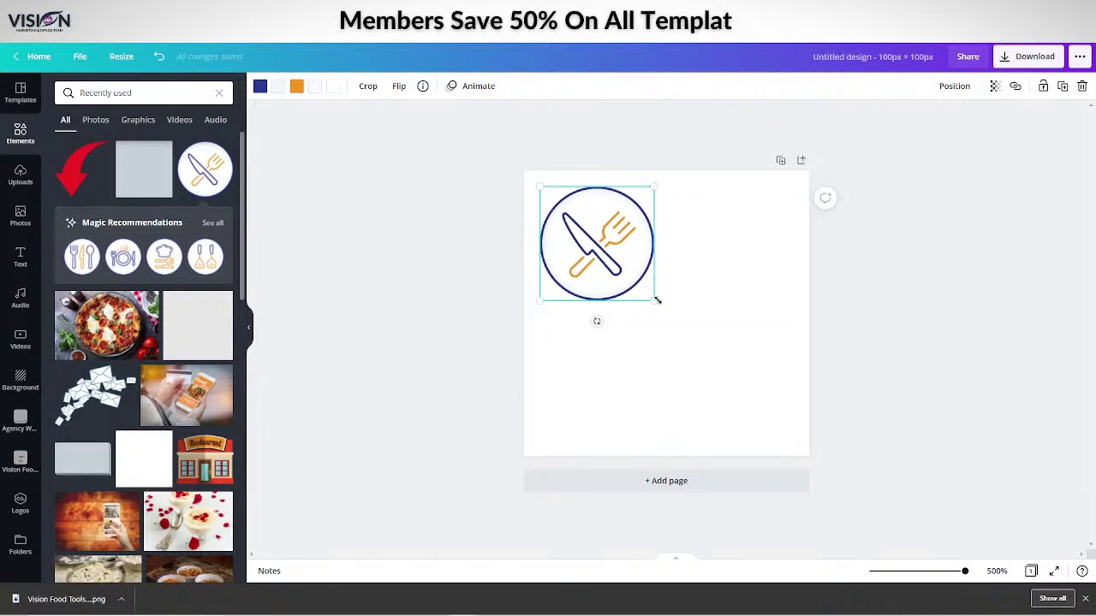
{"action": "left_click_drag", "start_coordinate": [656, 300], "coordinate": [818, 430]}
Resize the design to 250 x 250 px and center the plate graphic on the page.
{"action": "left_click", "coordinate": [124, 59]}
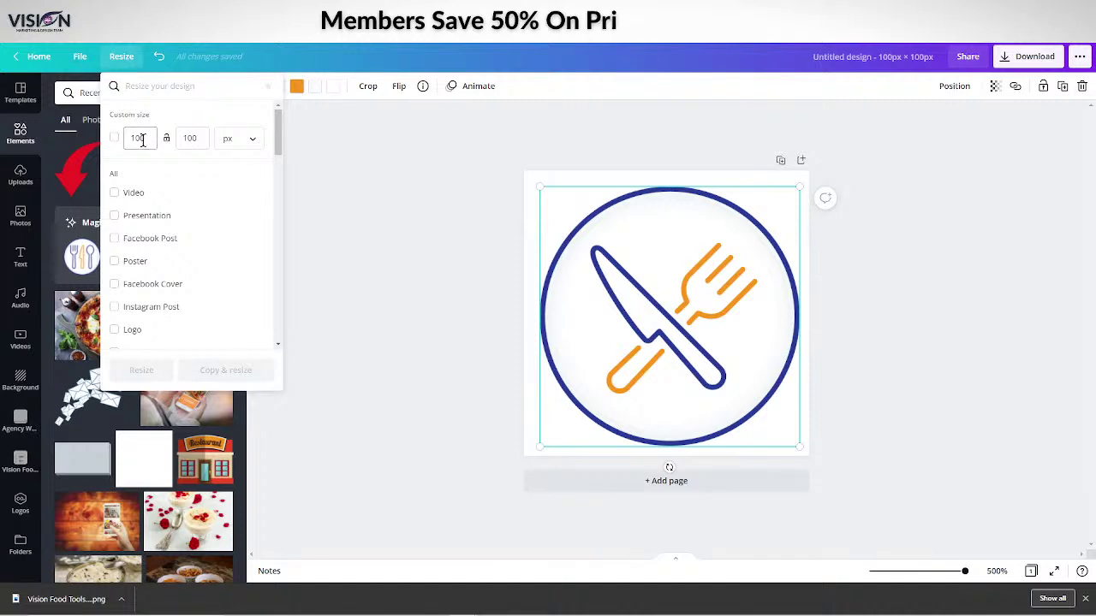
{"action": "left_click_drag", "start_coordinate": [142, 140], "coordinate": [126, 138]}
{"action": "type", "text": "250"}
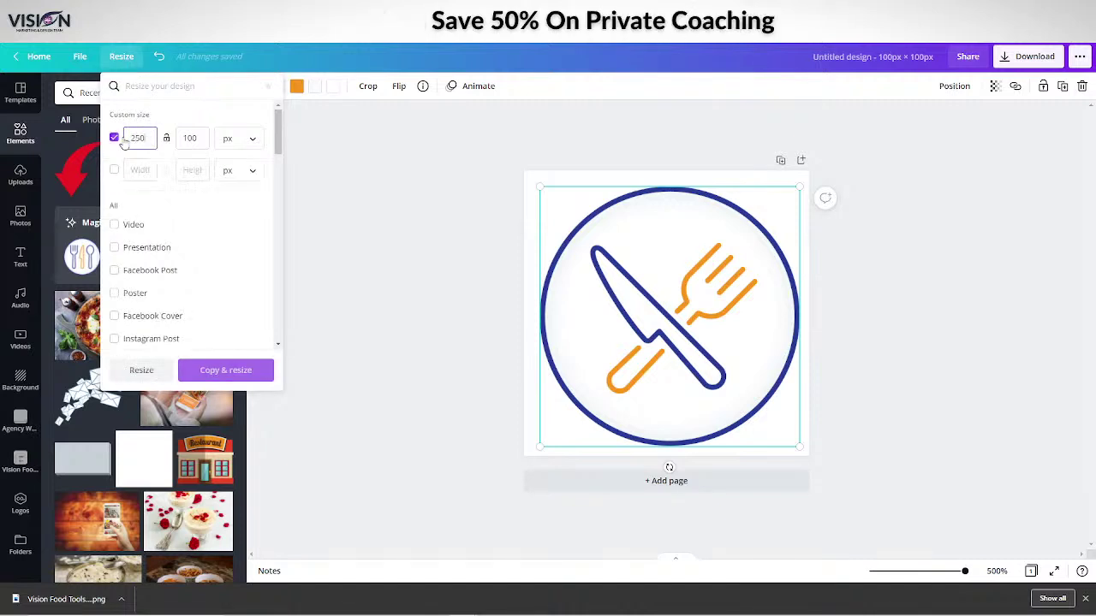
{"action": "left_click_drag", "start_coordinate": [206, 146], "coordinate": [168, 142]}
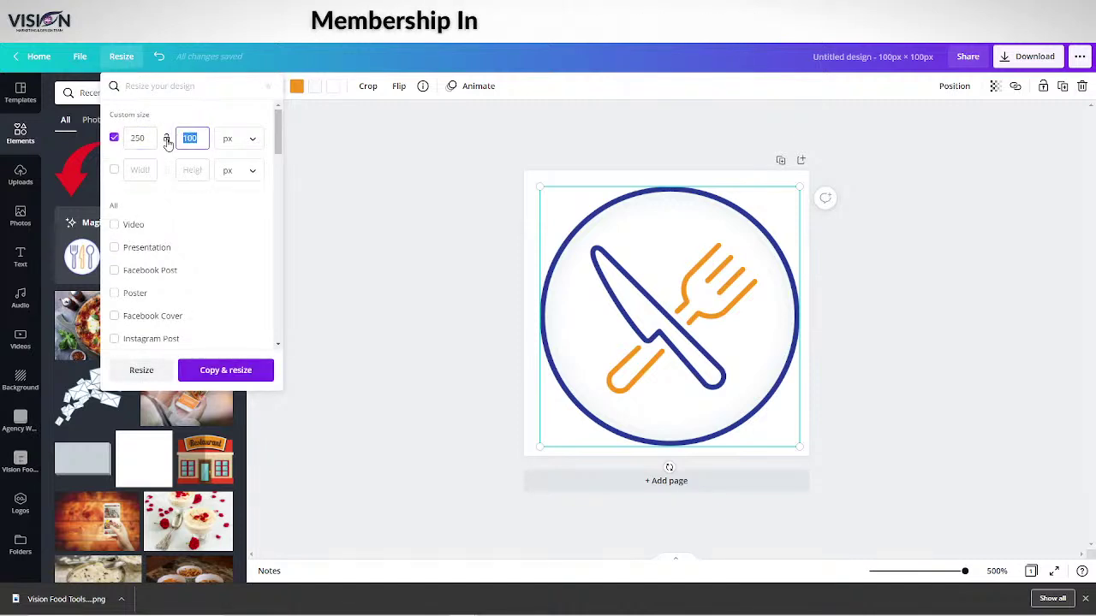
{"action": "type", "text": "250"}
{"action": "left_click", "coordinate": [141, 370]}
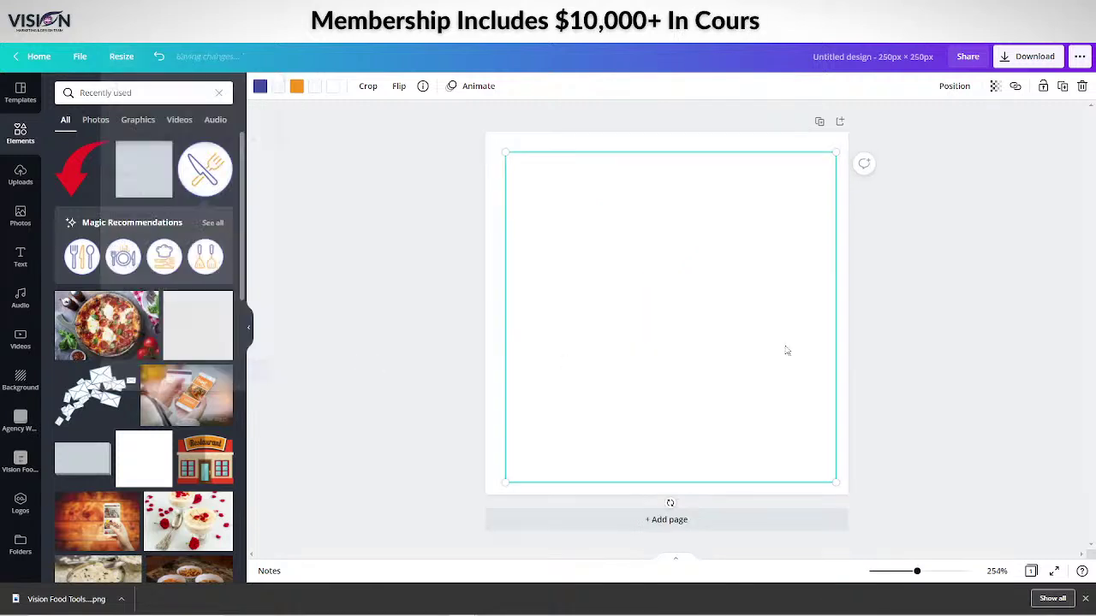
{"action": "left_click_drag", "start_coordinate": [709, 322], "coordinate": [705, 318]}
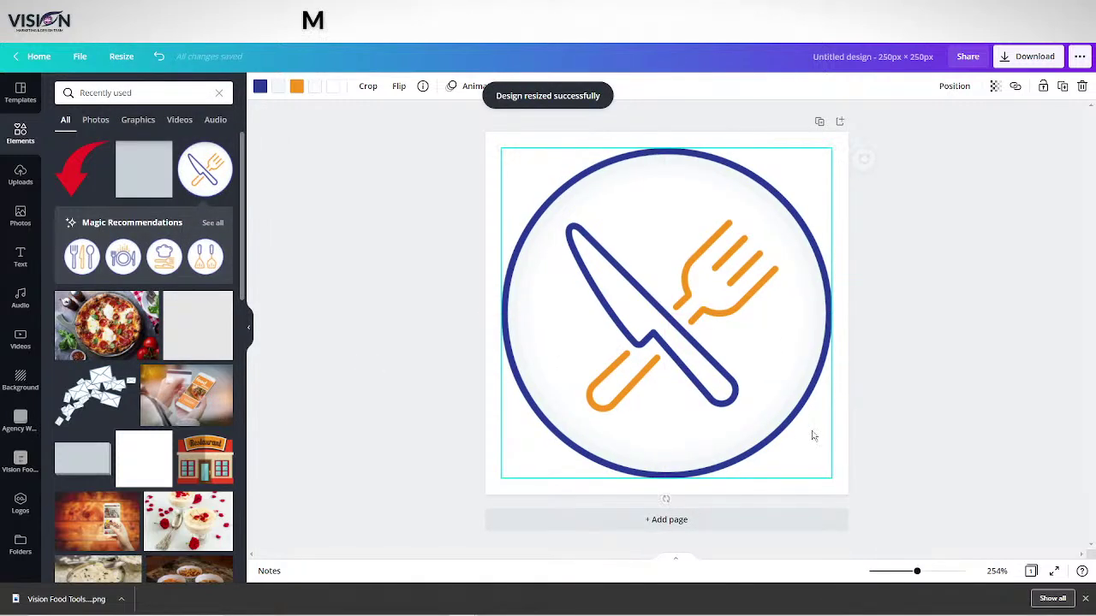
{"action": "left_click_drag", "start_coordinate": [832, 480], "coordinate": [831, 478]}
{"action": "left_click_drag", "start_coordinate": [687, 339], "coordinate": [687, 335]}
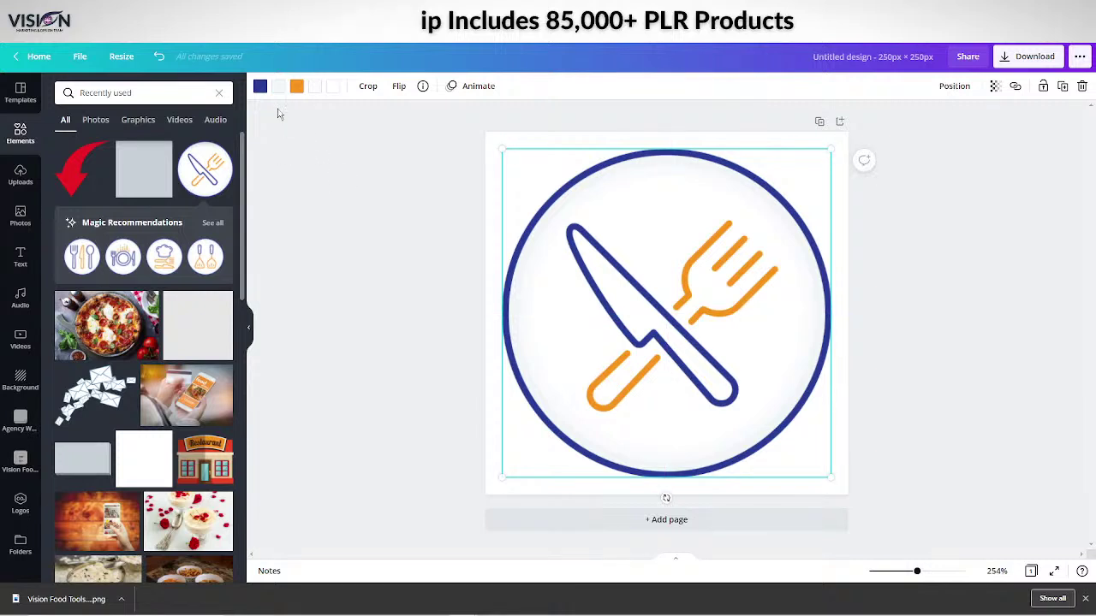
Recolor the graphic's blue parts dark purple and its orange parts pink using the Personal Brand palette.
{"action": "left_click", "coordinate": [260, 87]}
{"action": "left_click", "coordinate": [97, 204]}
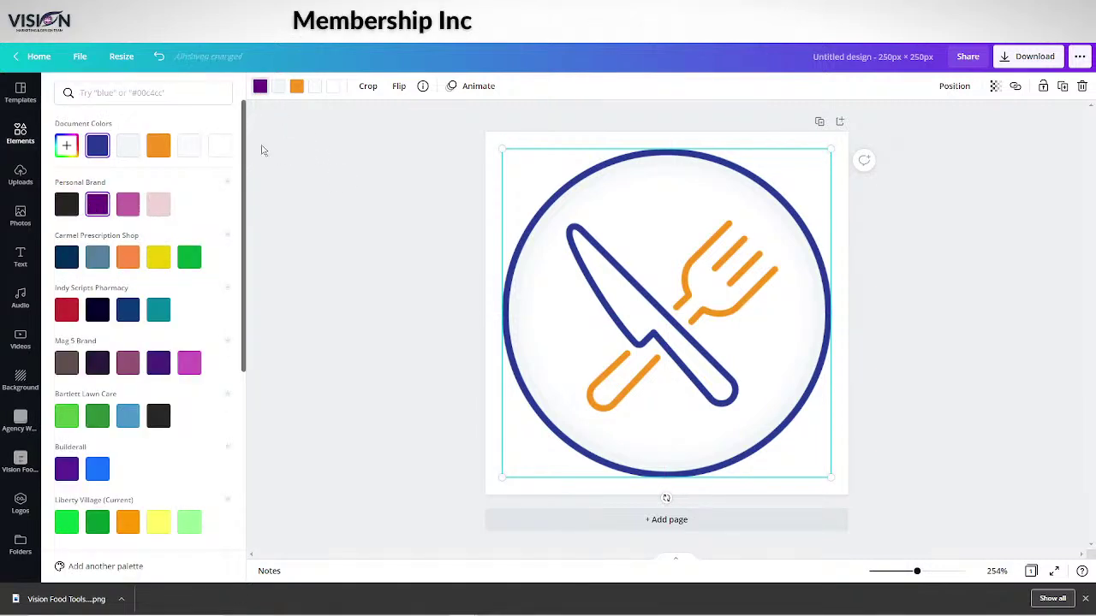
{"action": "left_click", "coordinate": [128, 204]}
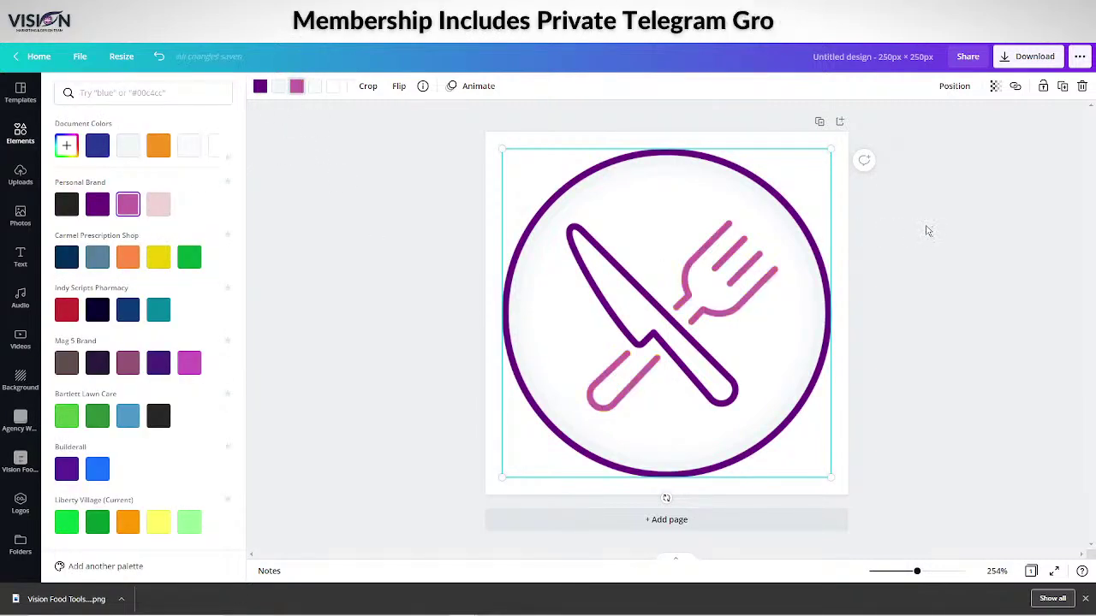
{"action": "key", "text": "Escape"}
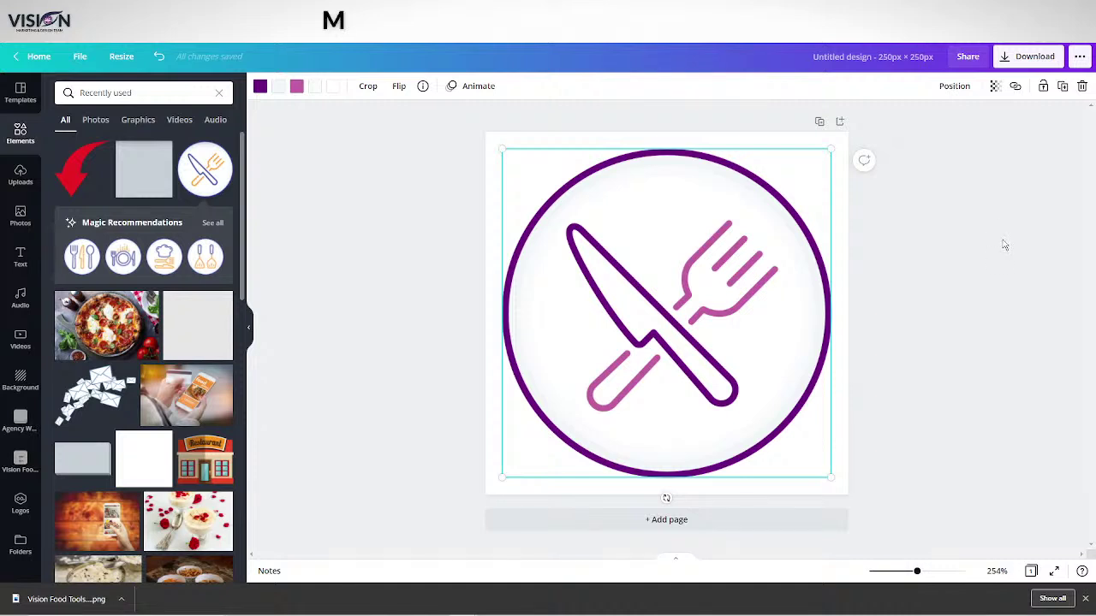
Rename the design "vision food tools logo circle" and download it as a PNG with a transparent background.
{"action": "left_click", "coordinate": [919, 56]}
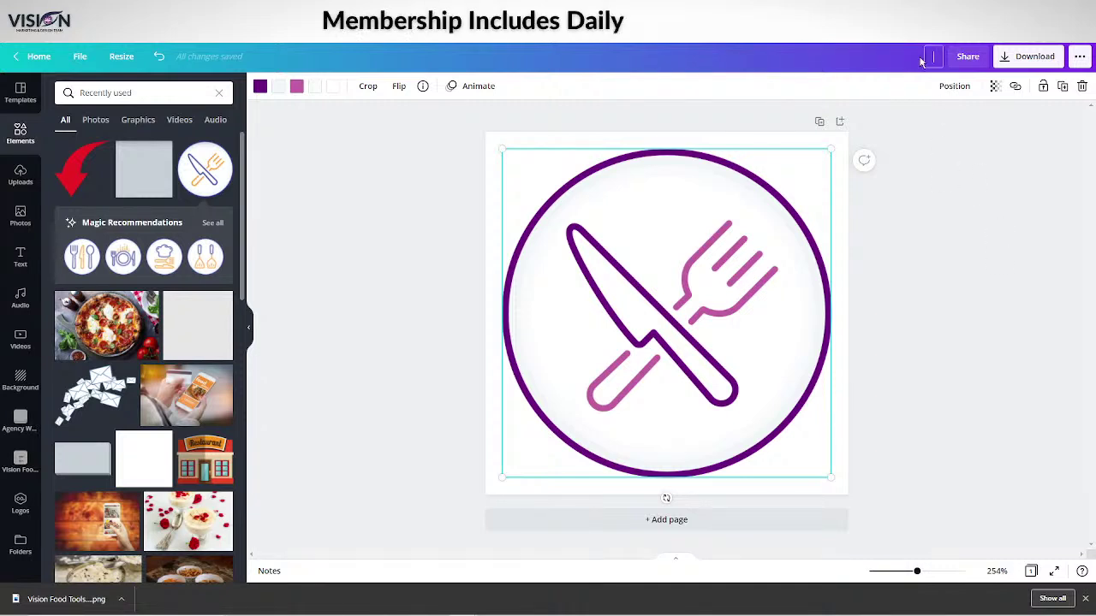
{"action": "type", "text": "Visio"}
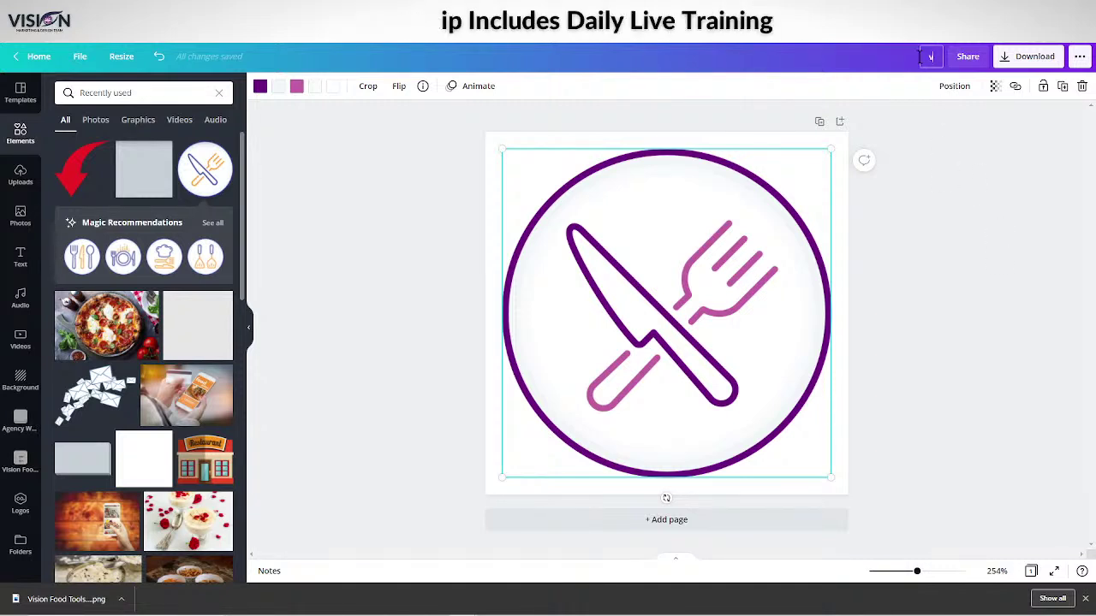
{"action": "type", "text": "n food t"}
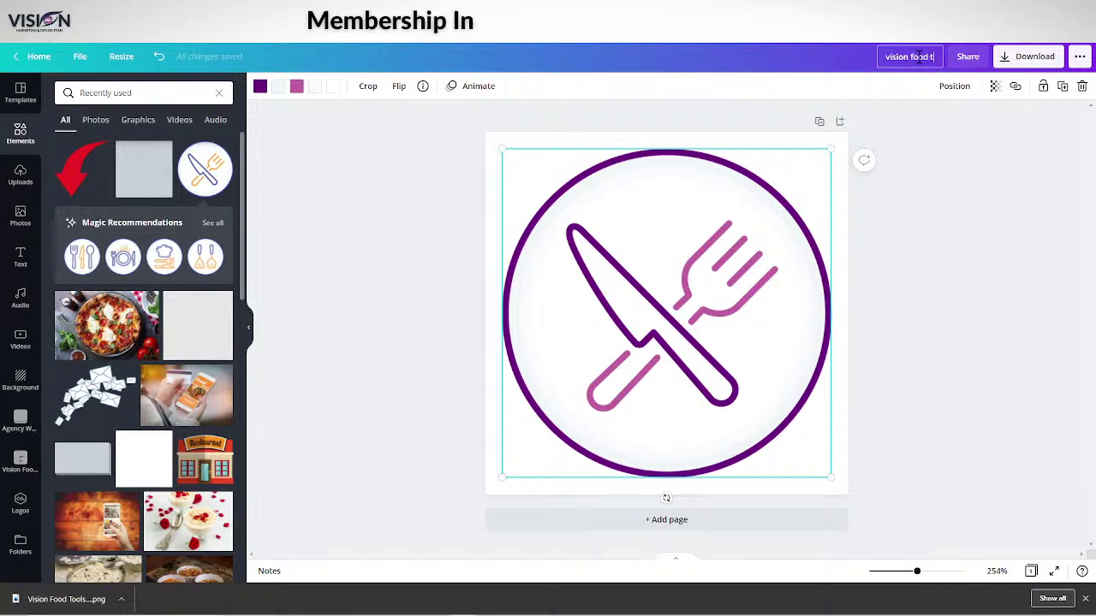
{"action": "type", "text": "ools logo"}
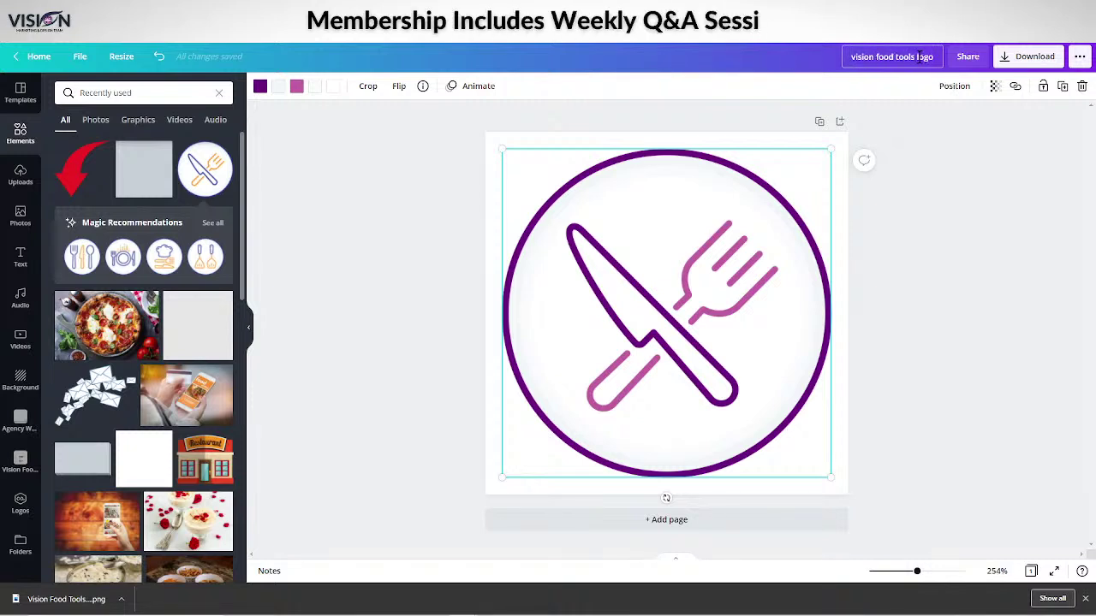
{"action": "type", "text": " c"}
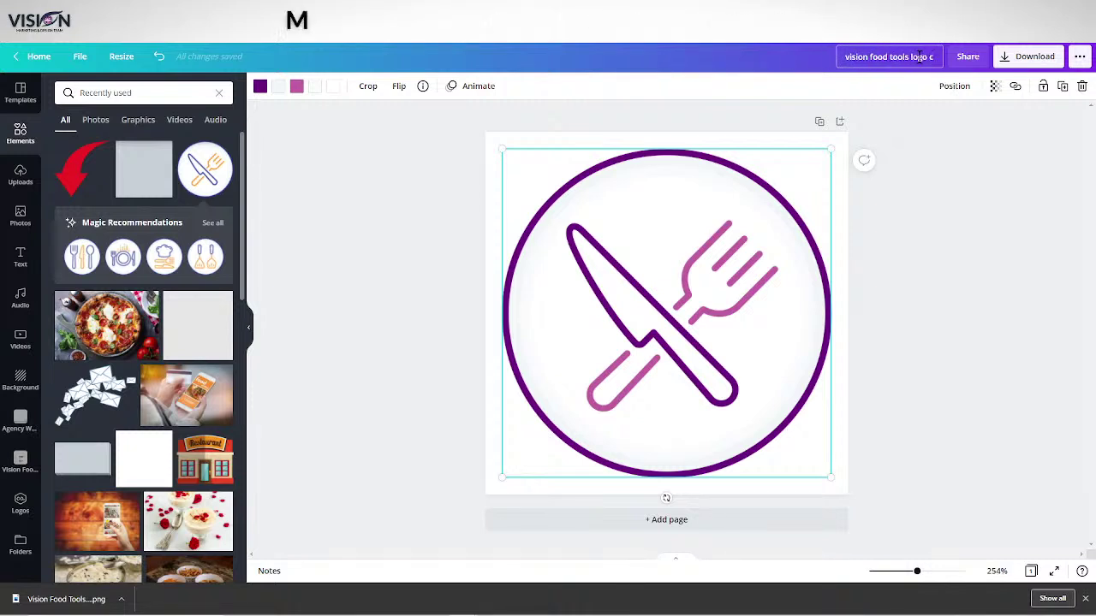
{"action": "type", "text": "ir"}
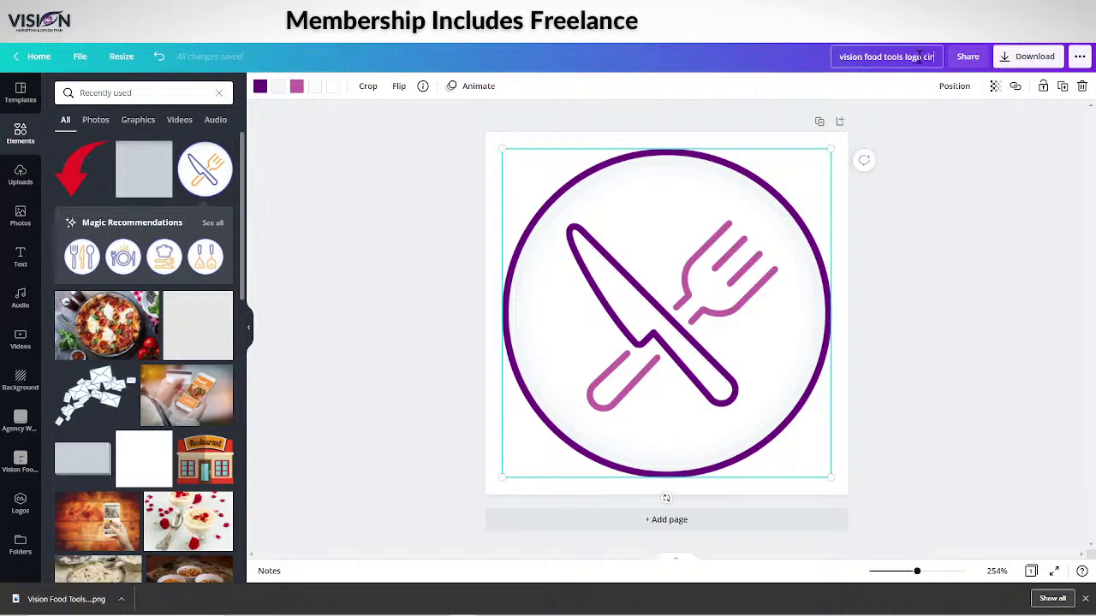
{"action": "type", "text": "cle"}
{"action": "left_click", "coordinate": [937, 146]}
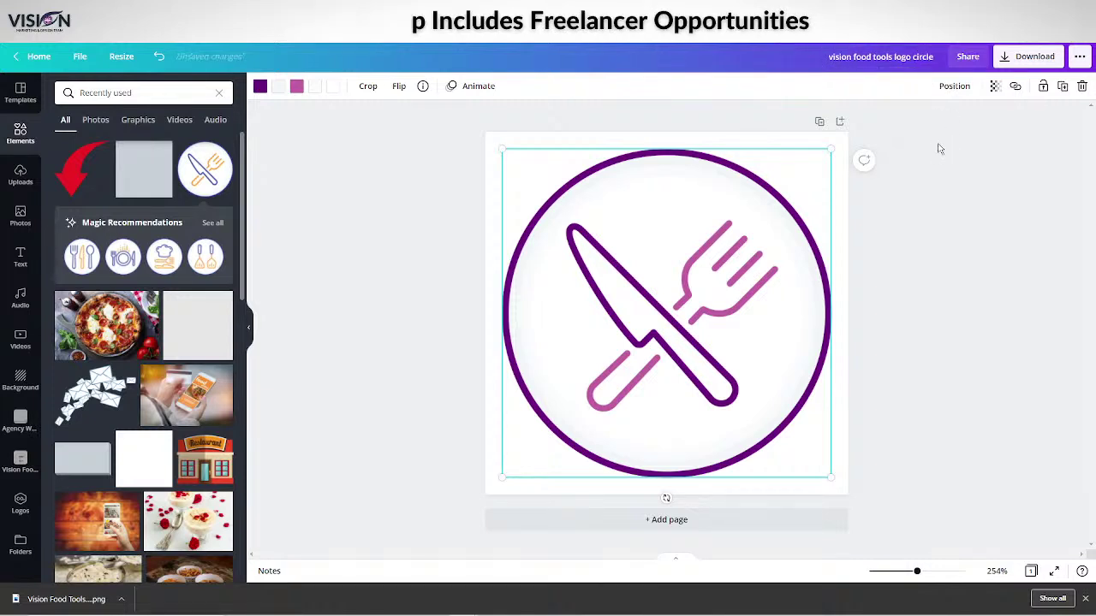
{"action": "left_click", "coordinate": [1026, 58]}
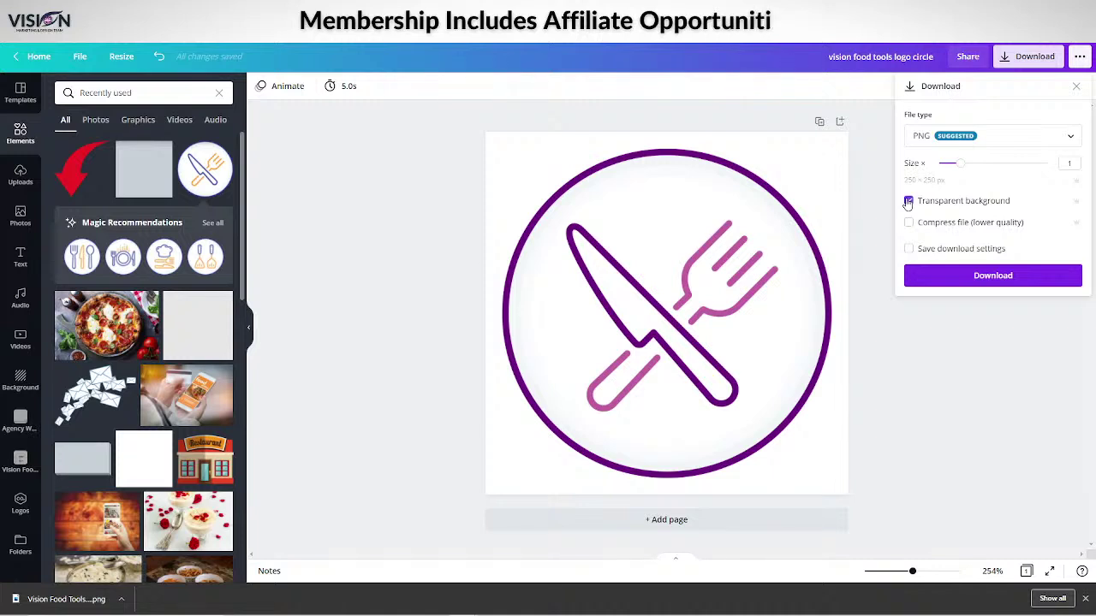
{"action": "left_click", "coordinate": [1005, 279]}
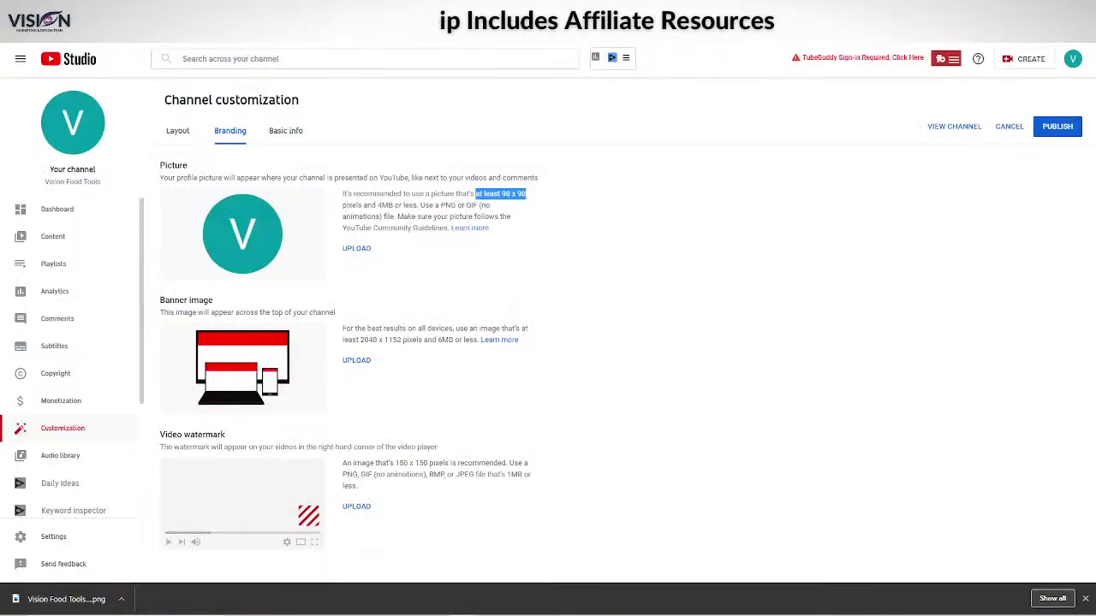
Upload the Vision Food Tools Logo (1) image as the channel's profile picture with the default crop.
{"action": "left_click", "coordinate": [357, 250]}
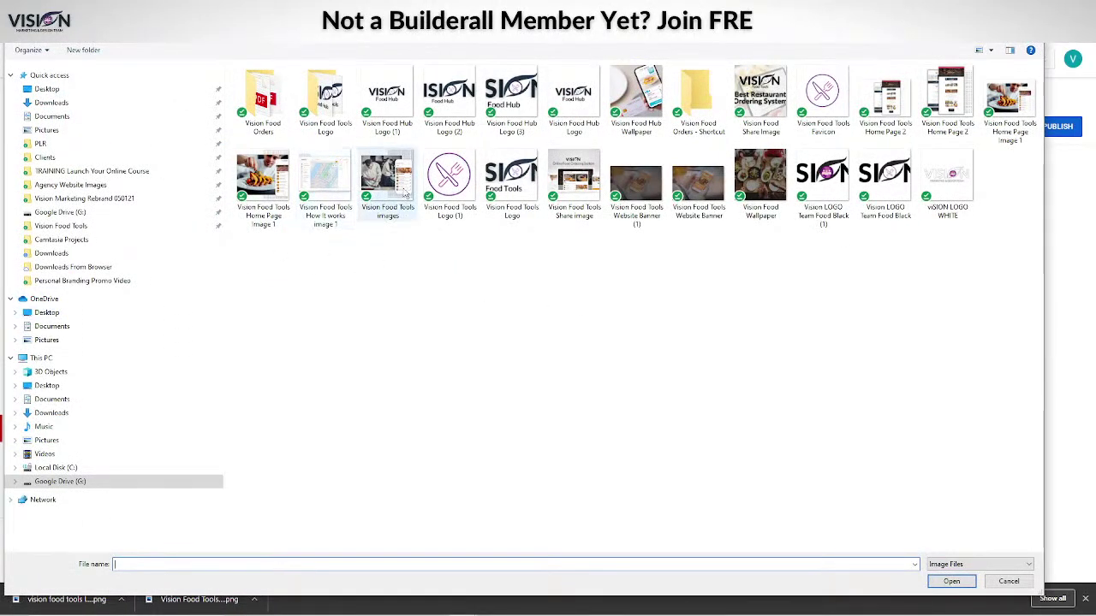
{"action": "left_click", "coordinate": [445, 176]}
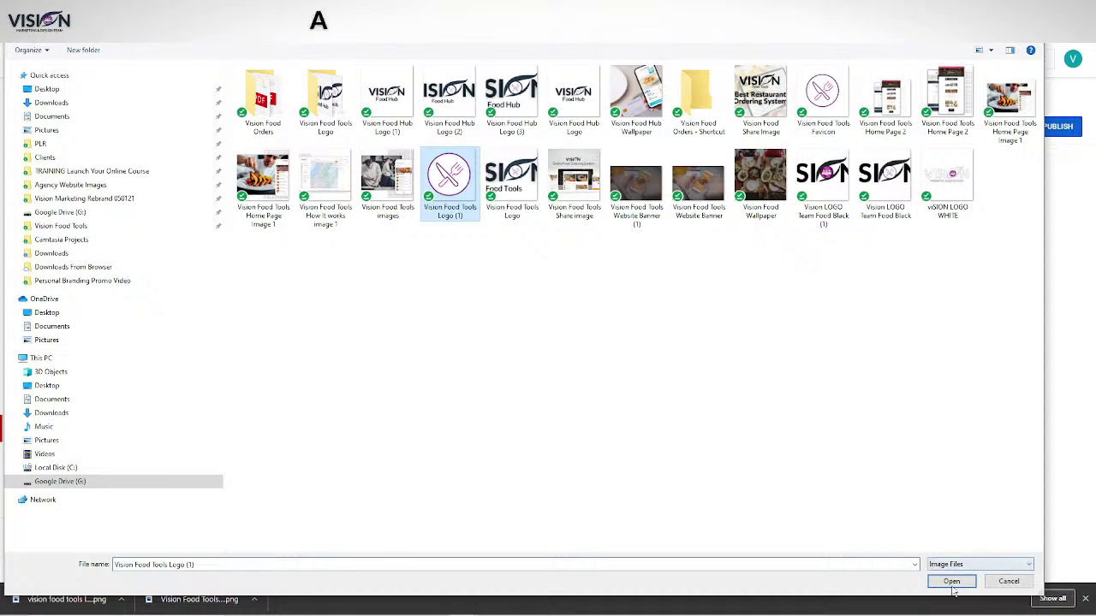
{"action": "left_click", "coordinate": [952, 584]}
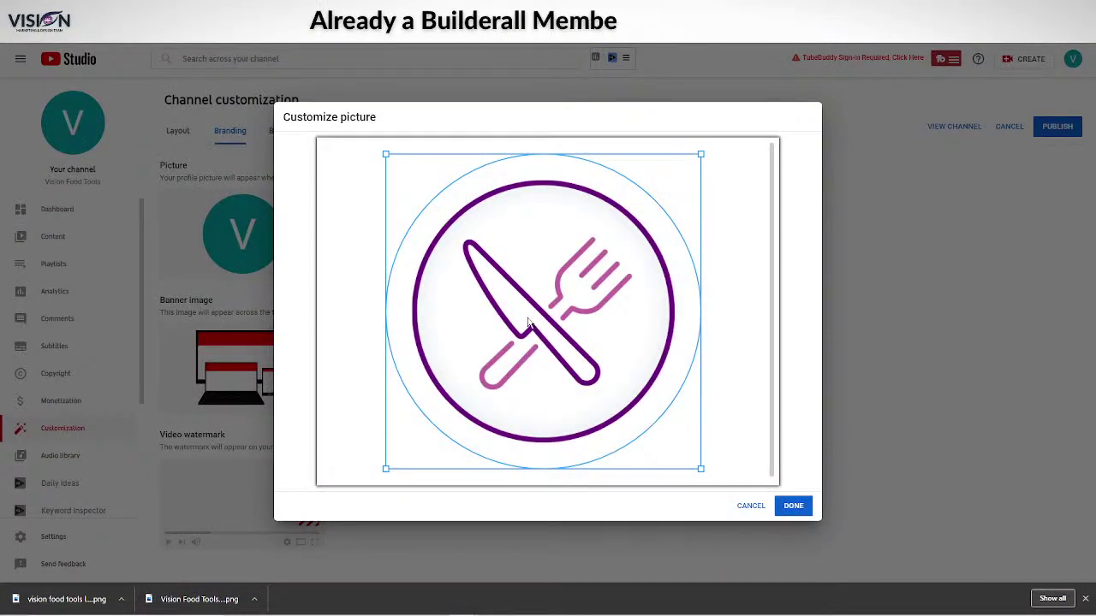
{"action": "left_click", "coordinate": [792, 506]}
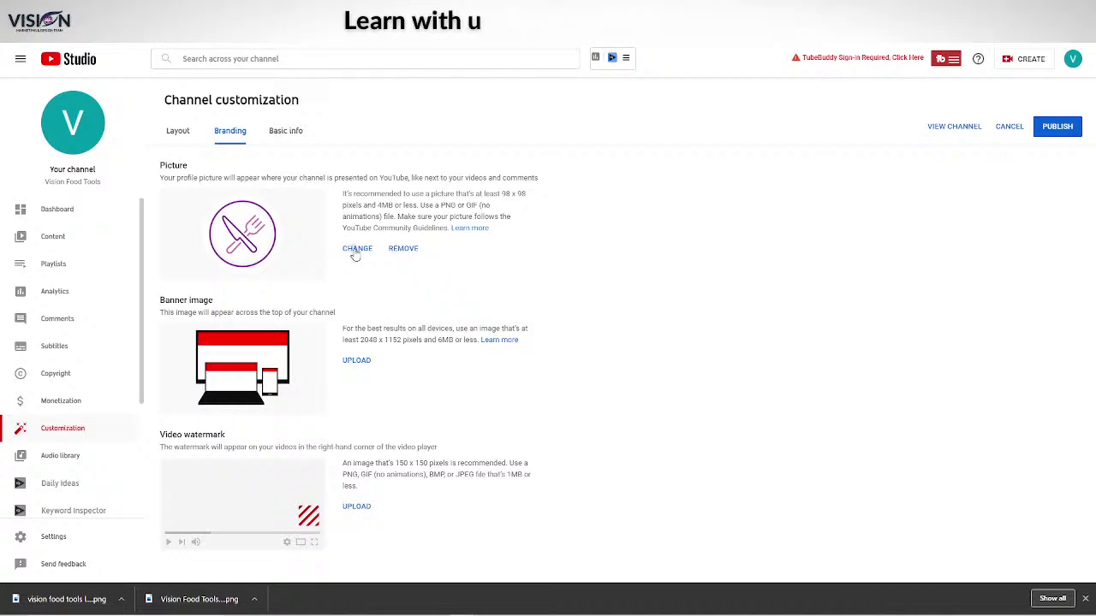
Try to find the circle logo for replacing the profile picture in the Downloads From Browser and Downloads folders.
{"action": "left_click", "coordinate": [356, 252]}
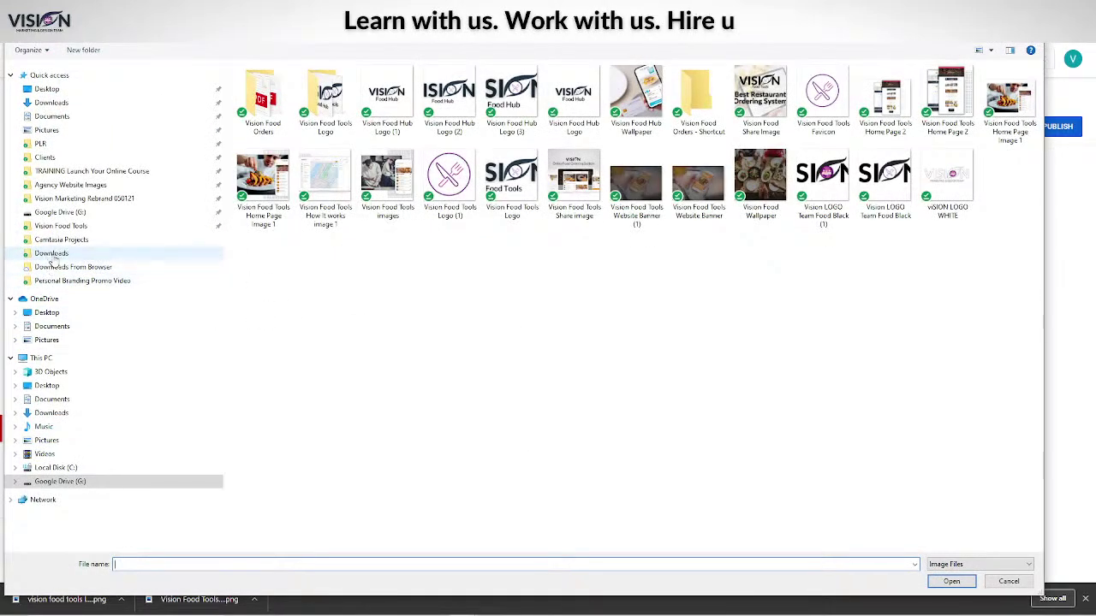
{"action": "left_click", "coordinate": [60, 267]}
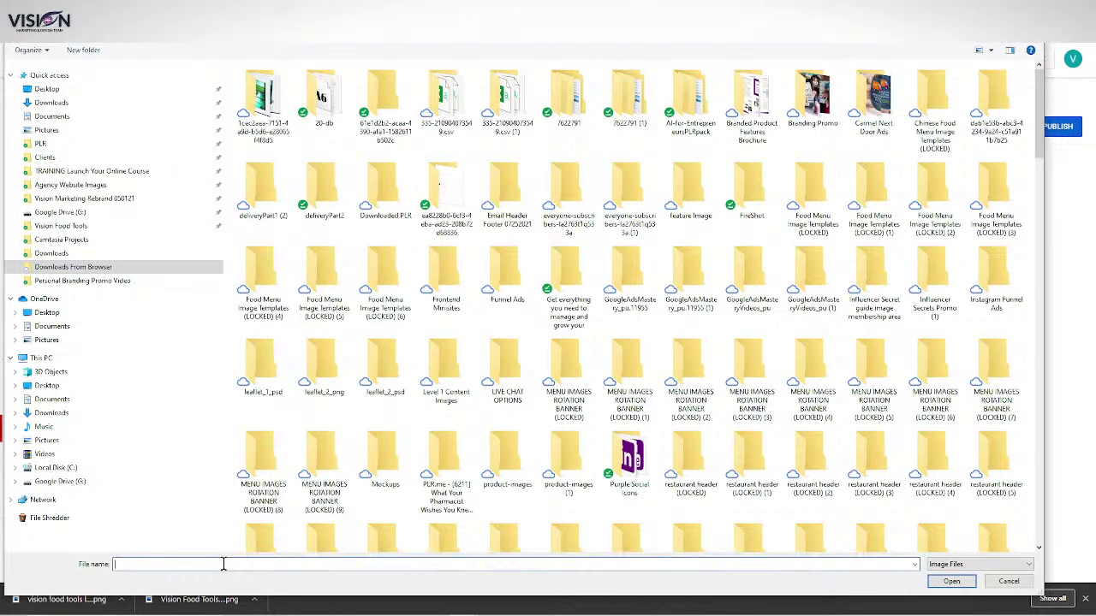
{"action": "type", "text": "vision food"}
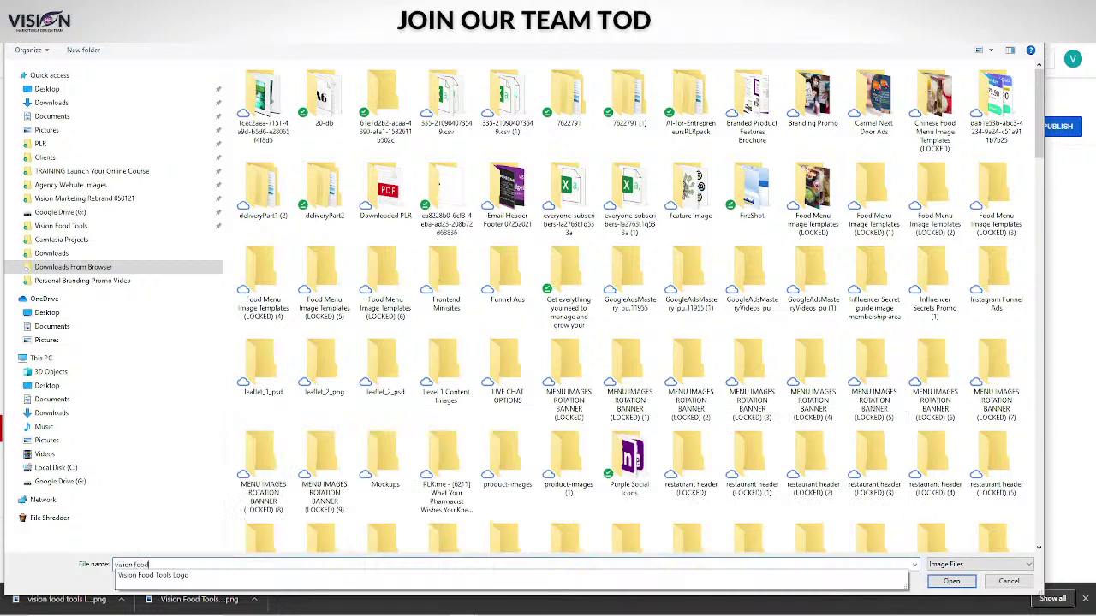
{"action": "left_click", "coordinate": [374, 576]}
{"action": "left_click", "coordinate": [946, 581]}
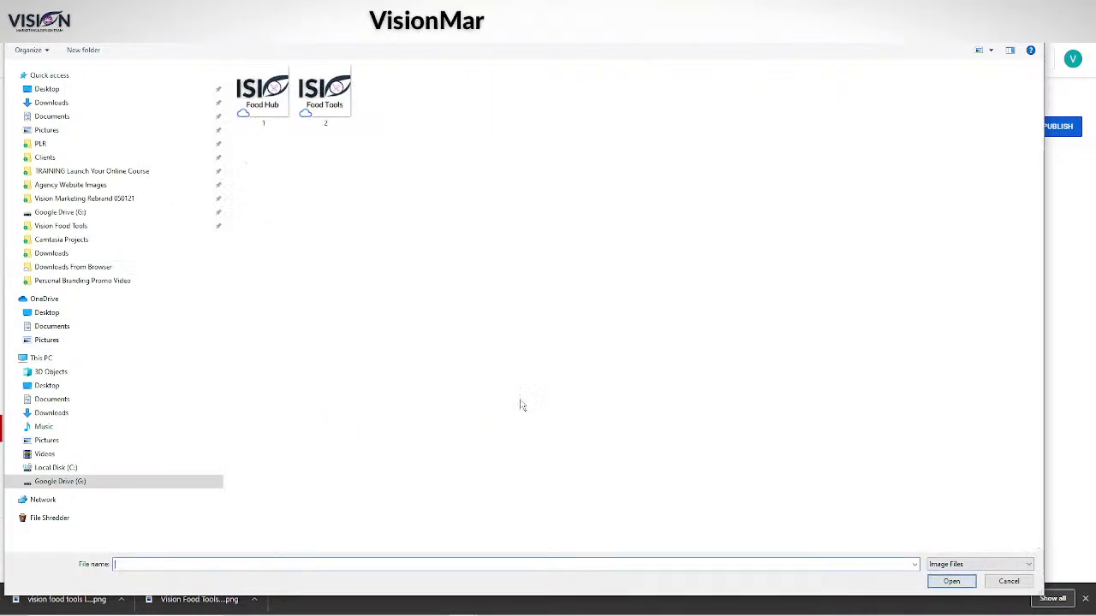
{"action": "left_click", "coordinate": [86, 267]}
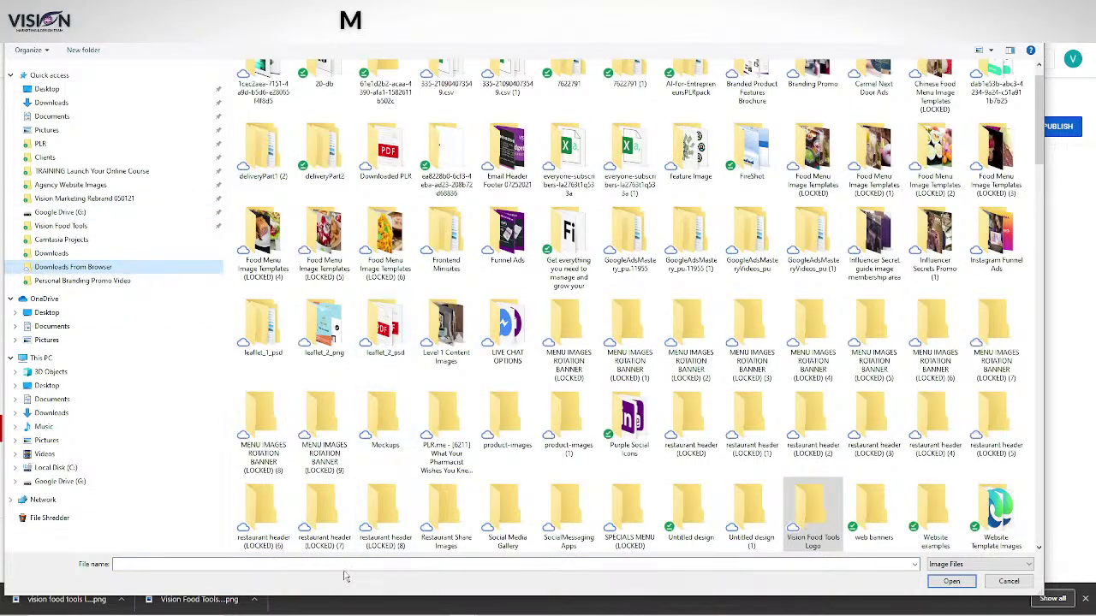
{"action": "type", "text": "v"}
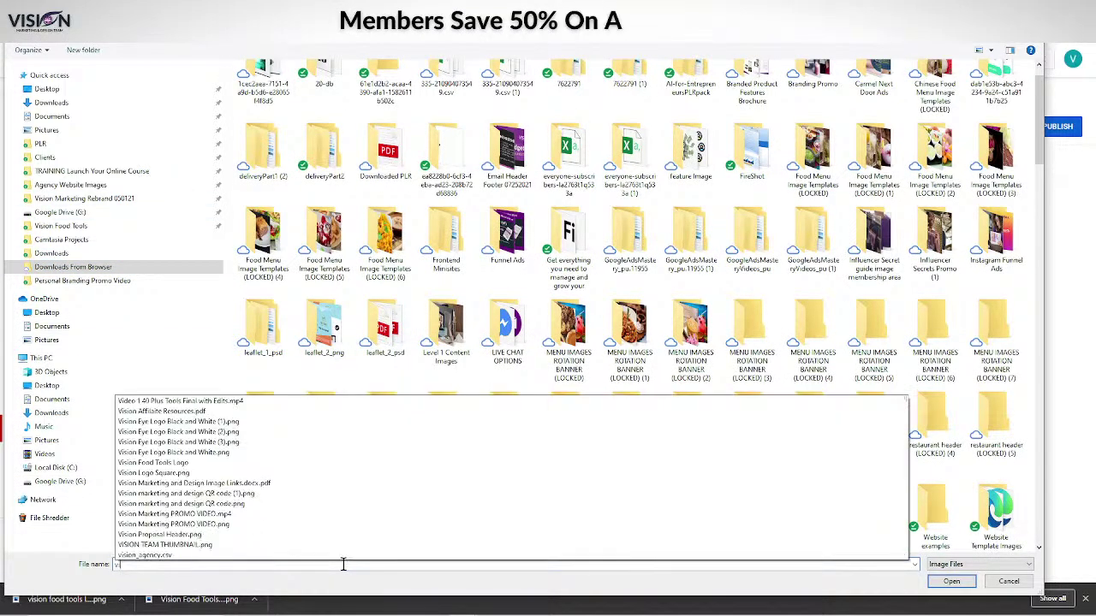
{"action": "type", "text": "ision food"}
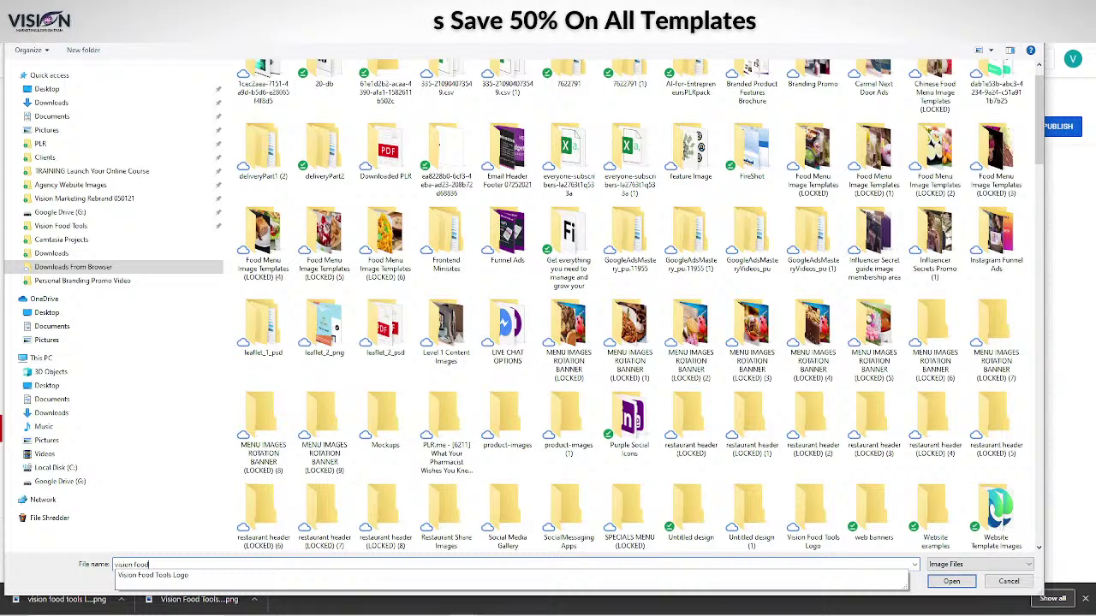
{"action": "left_click", "coordinate": [59, 254]}
{"action": "left_click", "coordinate": [228, 567]}
{"action": "double_click", "coordinate": [227, 567]}
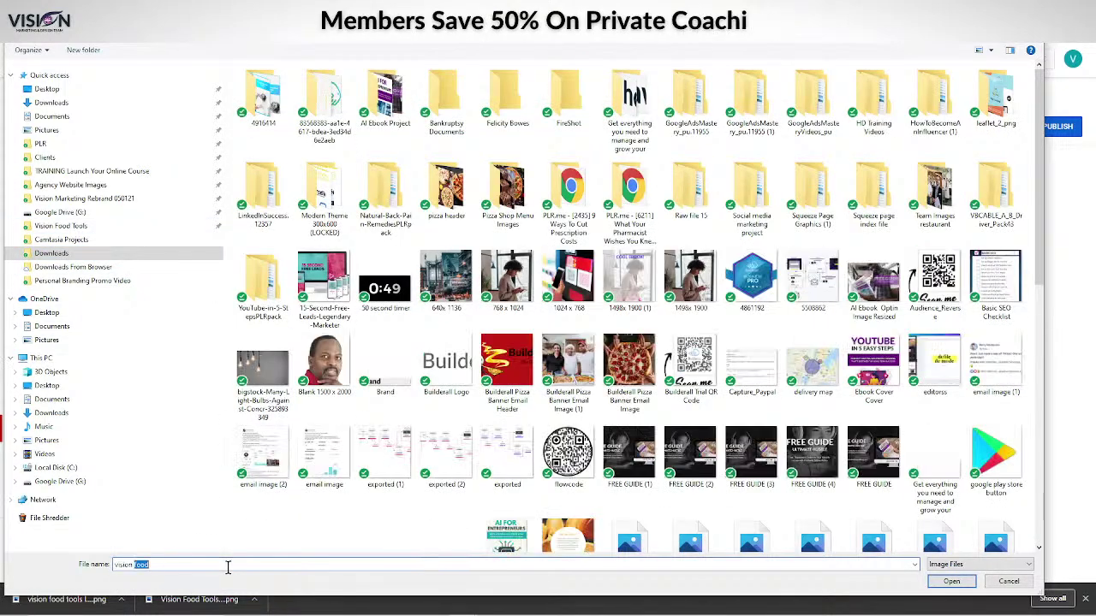
{"action": "left_click", "coordinate": [227, 568]}
{"action": "type", "text": "tool"}
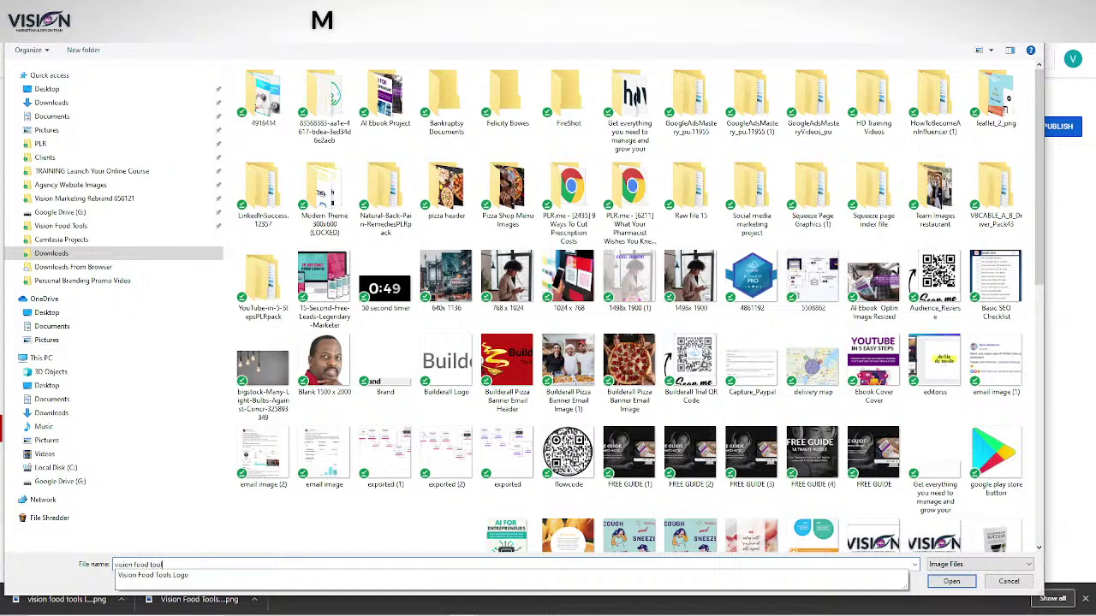
{"action": "type", "text": "s"}
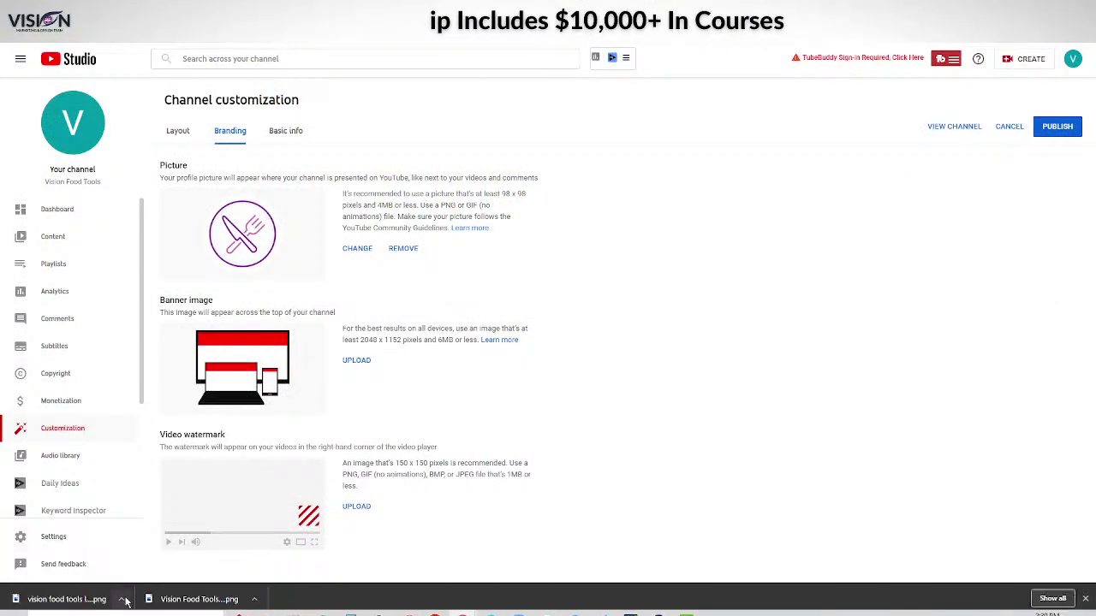
Show the downloaded vision food tools logo circle file in its folder and move it into the Vision Food Tools folder.
{"action": "left_click", "coordinate": [121, 598]}
{"action": "left_click", "coordinate": [153, 561]}
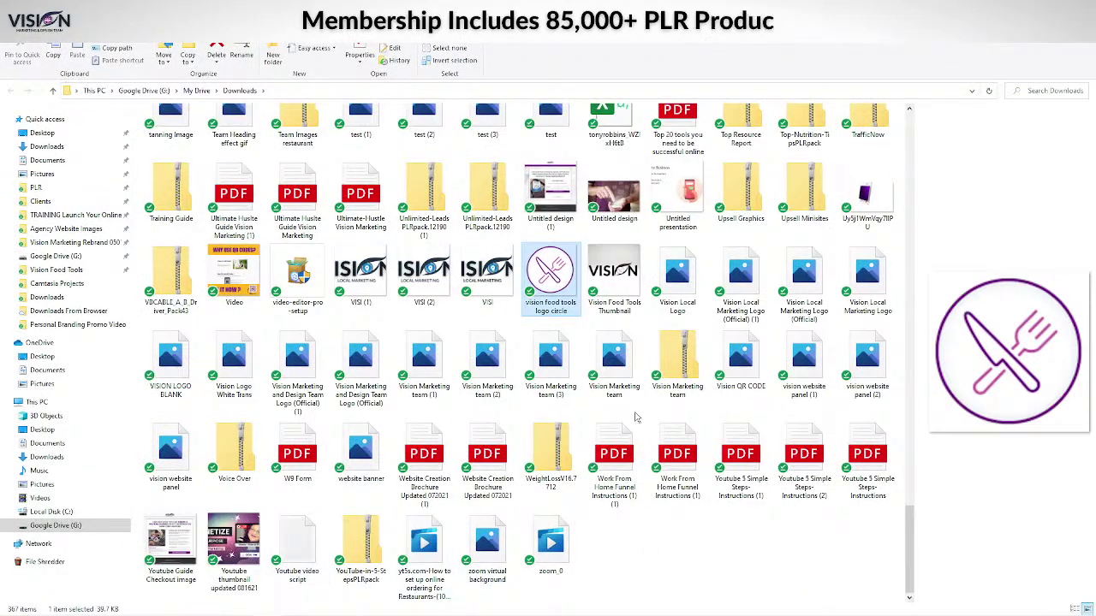
{"action": "left_click_drag", "start_coordinate": [552, 282], "coordinate": [63, 275]}
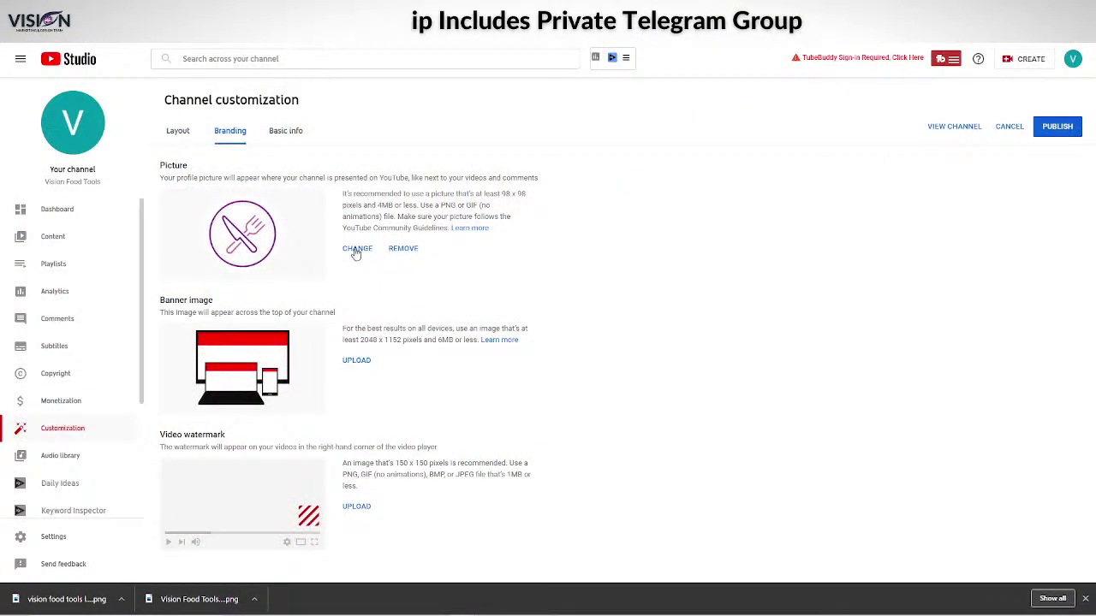
Replace the channel's profile picture with vision food tools logo circle from the Vision Food Tools folder, keeping the default crop.
{"action": "left_click", "coordinate": [358, 249]}
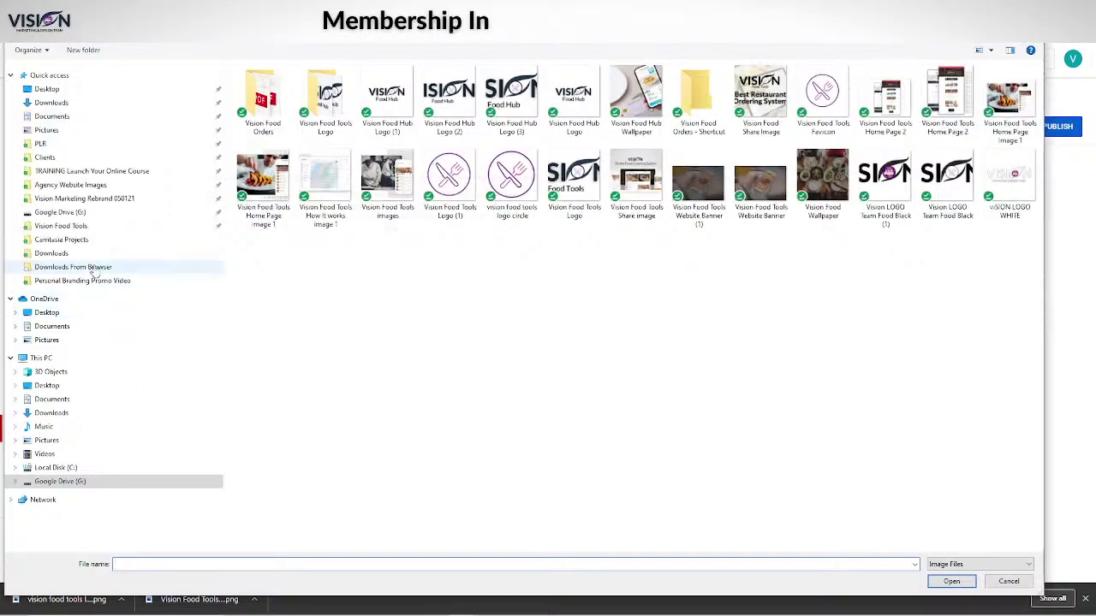
{"action": "left_click", "coordinate": [56, 227]}
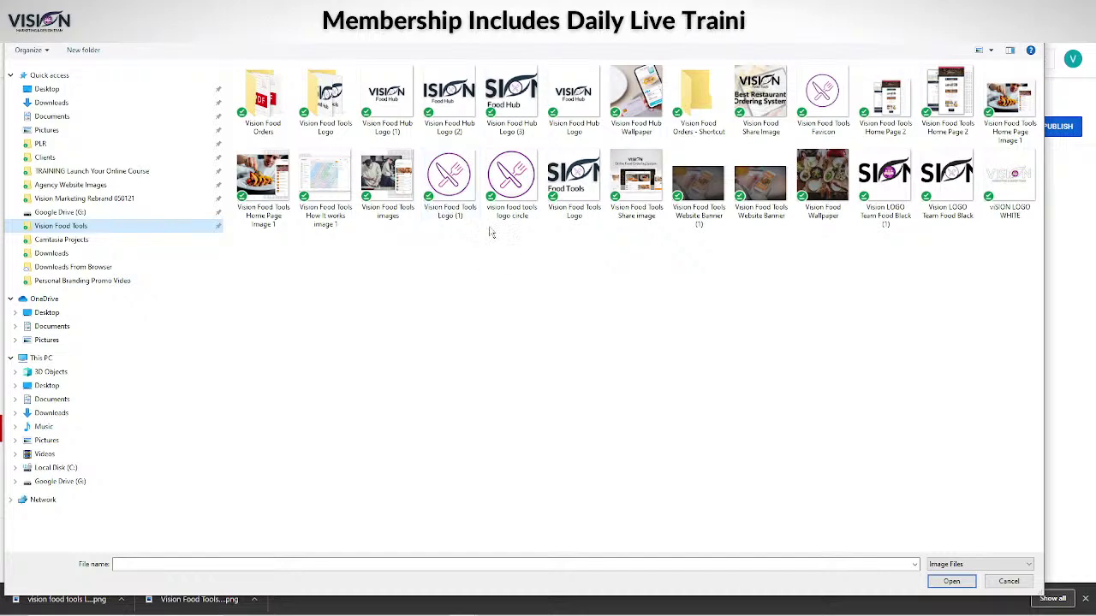
{"action": "left_click", "coordinate": [511, 188]}
{"action": "left_click", "coordinate": [951, 581]}
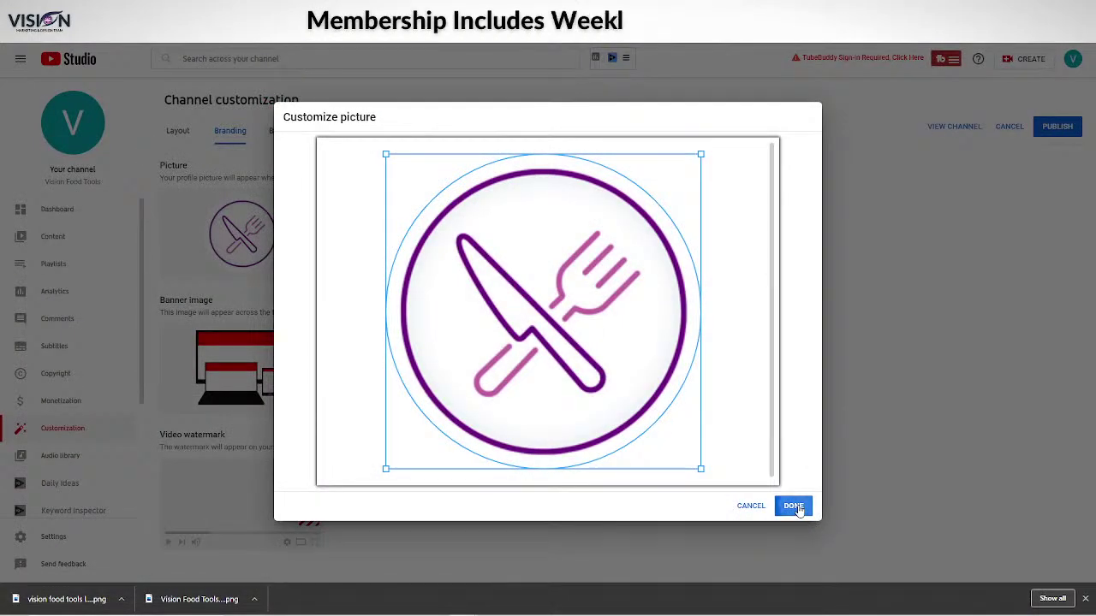
{"action": "left_click", "coordinate": [793, 506]}
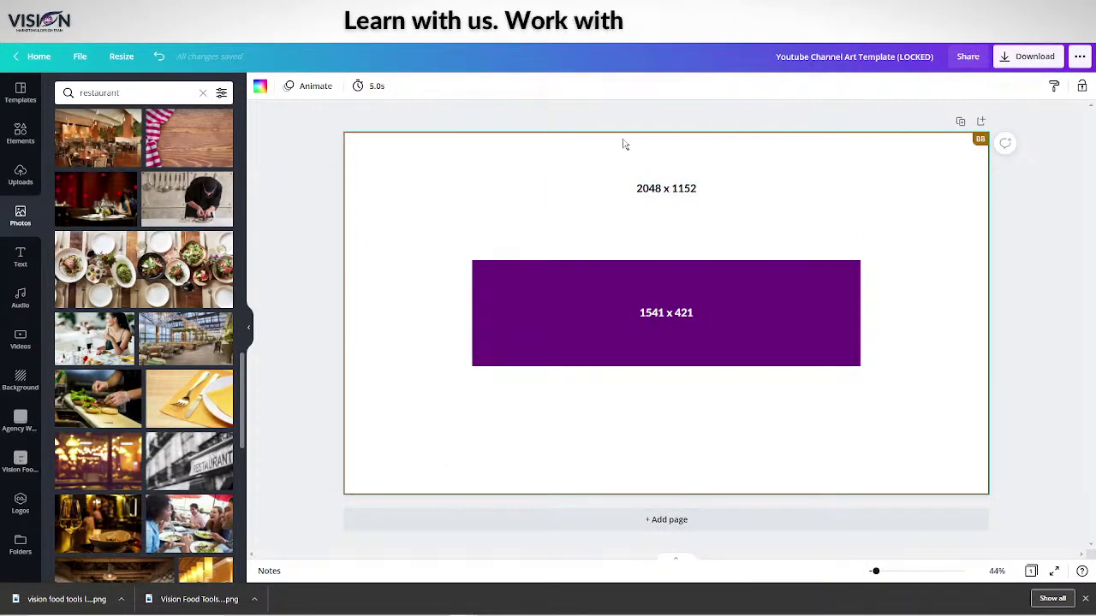
In Canva, set the Youtube Channel Art Template (LOCKED) share link to use as template and copy it.
{"action": "left_click", "coordinate": [969, 56]}
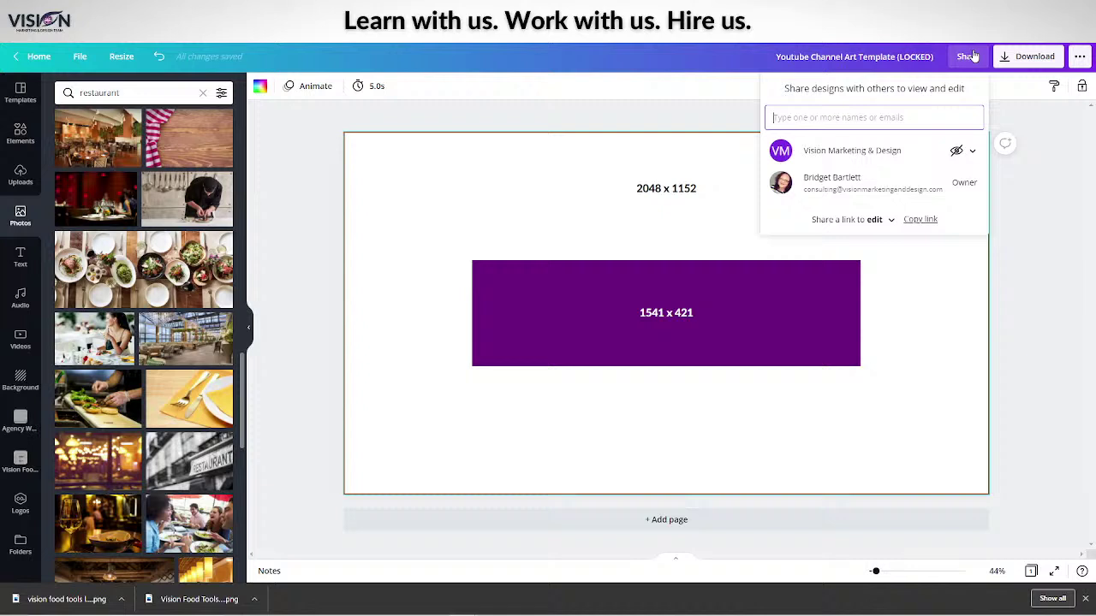
{"action": "left_click", "coordinate": [874, 219]}
{"action": "left_click", "coordinate": [873, 241]}
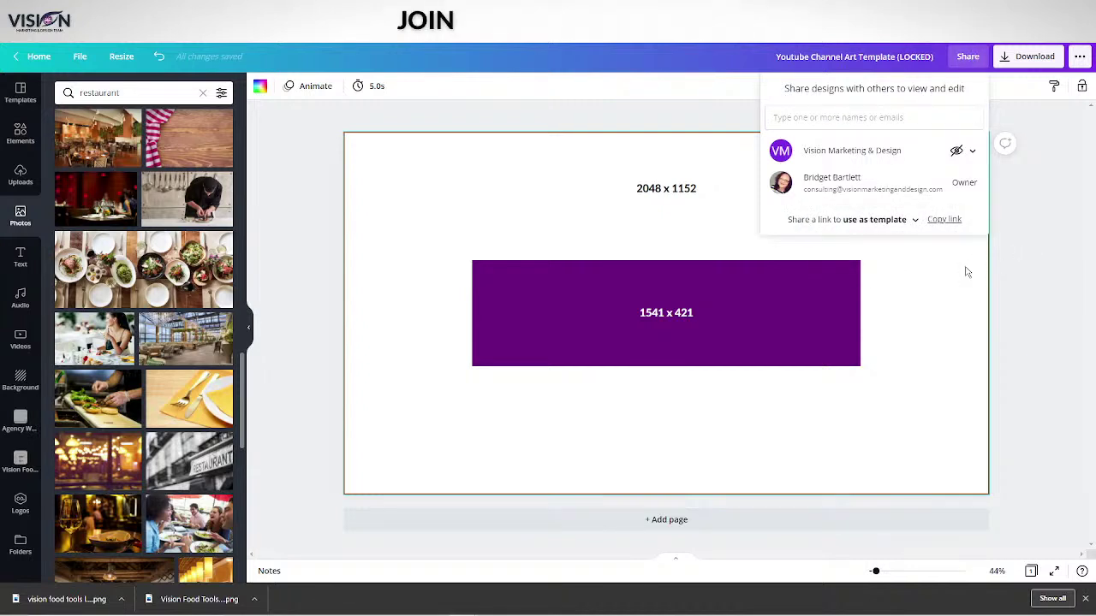
{"action": "left_click", "coordinate": [950, 222]}
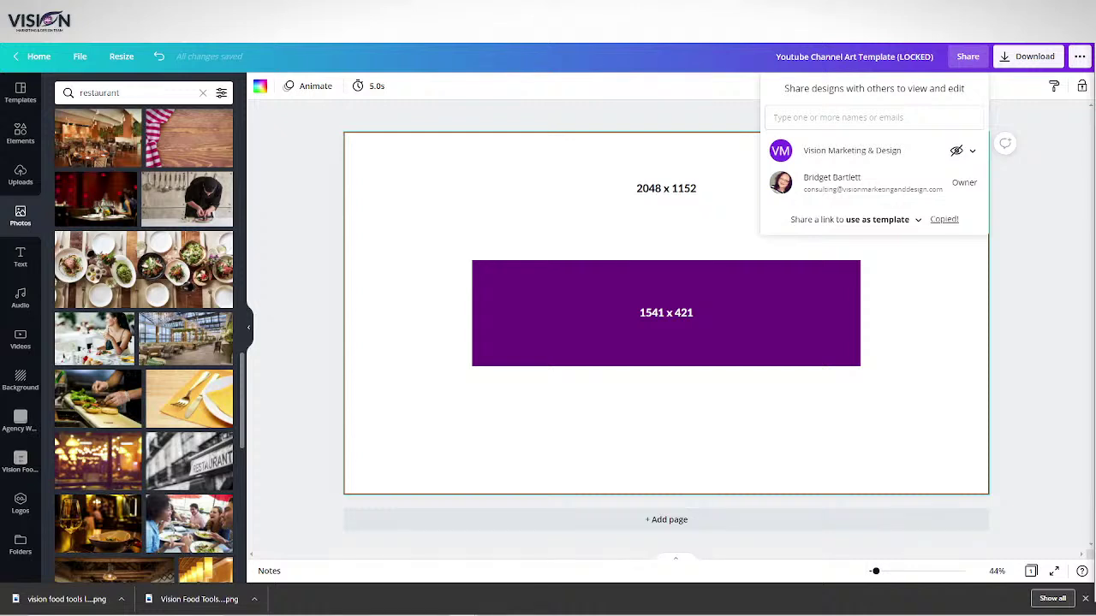
{"action": "left_click", "coordinate": [589, 94]}
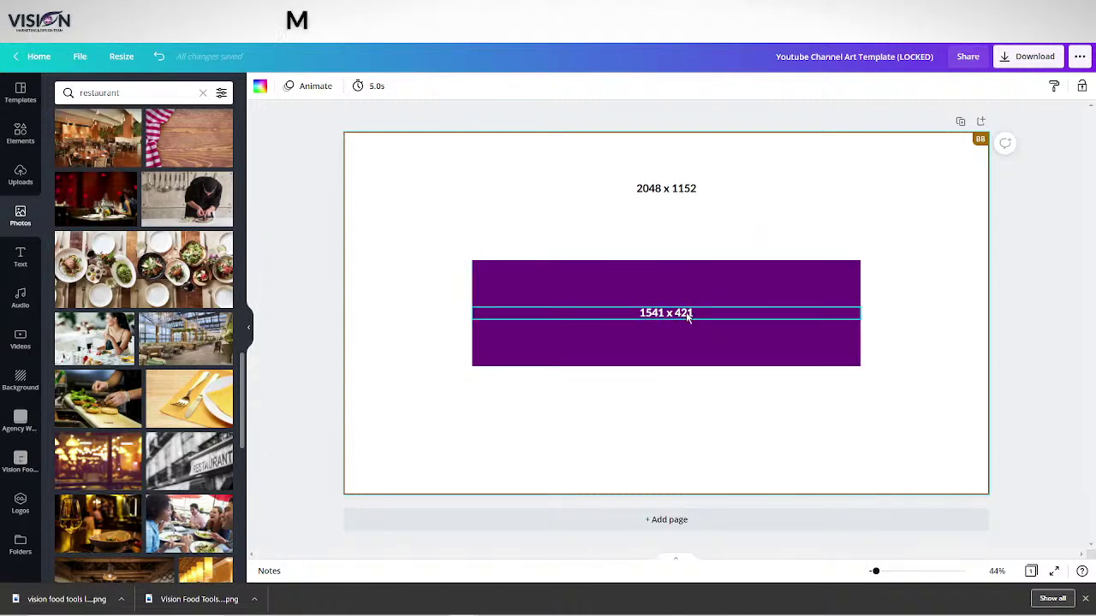
{"action": "left_click", "coordinate": [675, 519]}
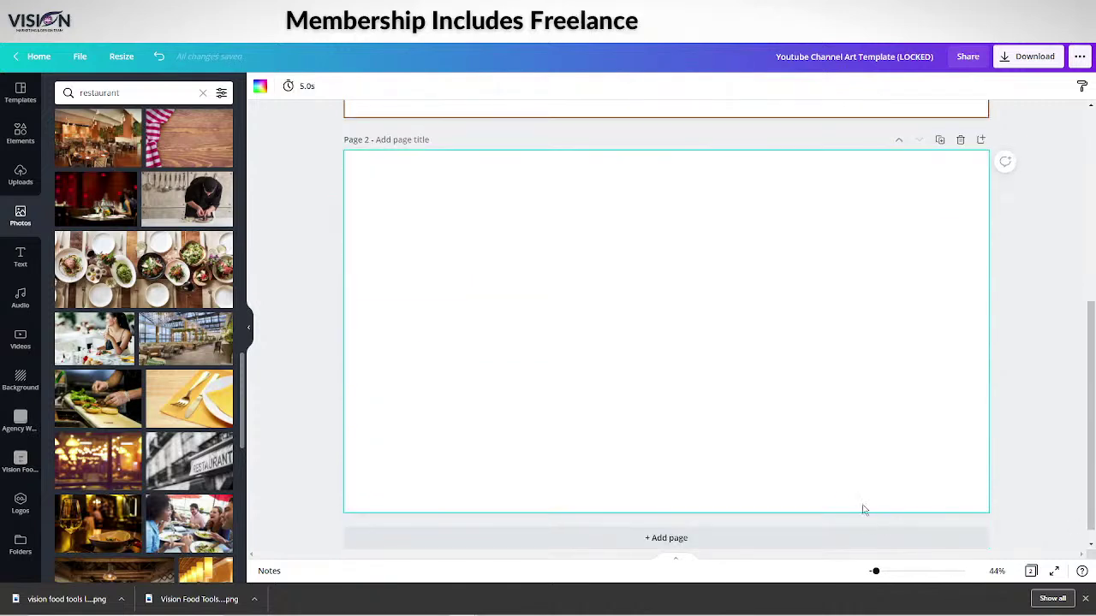
{"action": "scroll", "coordinate": [873, 453], "scroll_direction": "up", "scroll_amount": 5}
{"action": "left_click", "coordinate": [960, 517]}
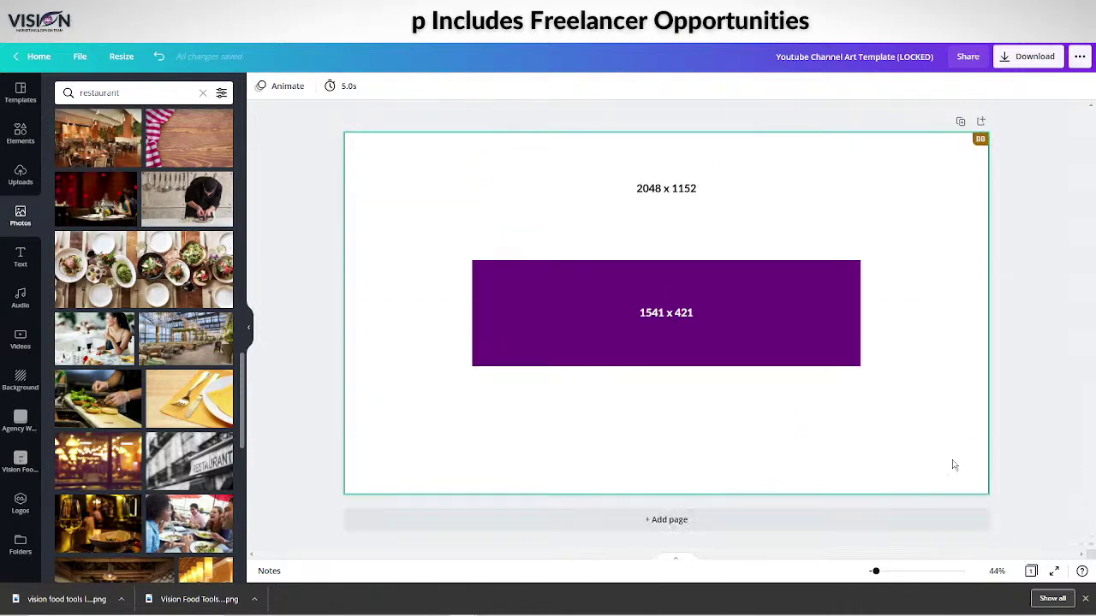
Duplicate the template page and delete the 2048 x 1152 and 1541 x 421 text labels from the copy.
{"action": "left_click", "coordinate": [959, 120]}
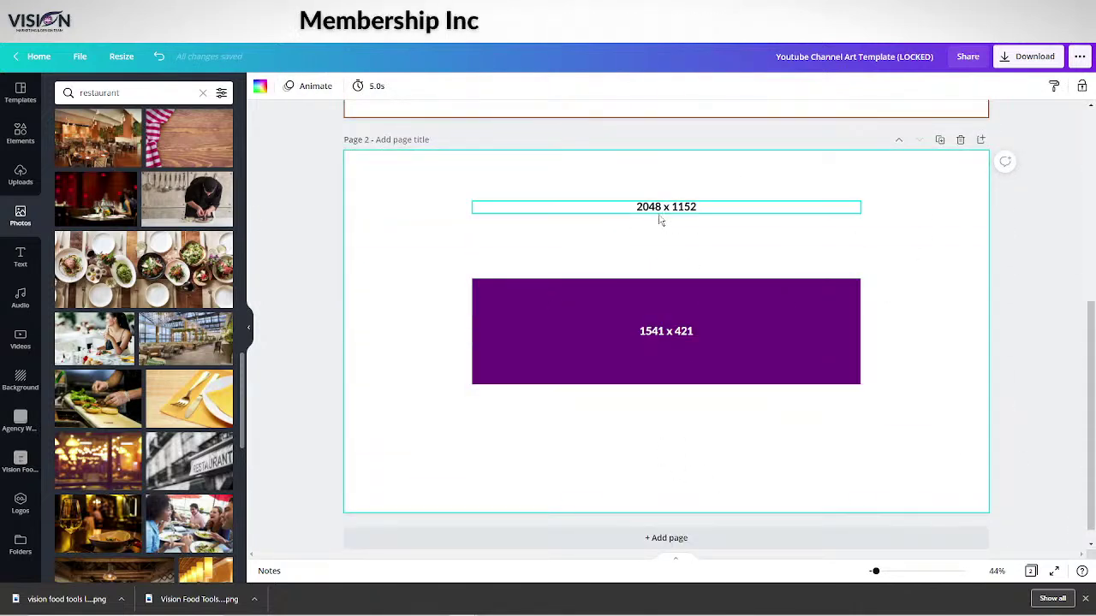
{"action": "left_click", "coordinate": [645, 211]}
{"action": "key", "text": "Delete"}
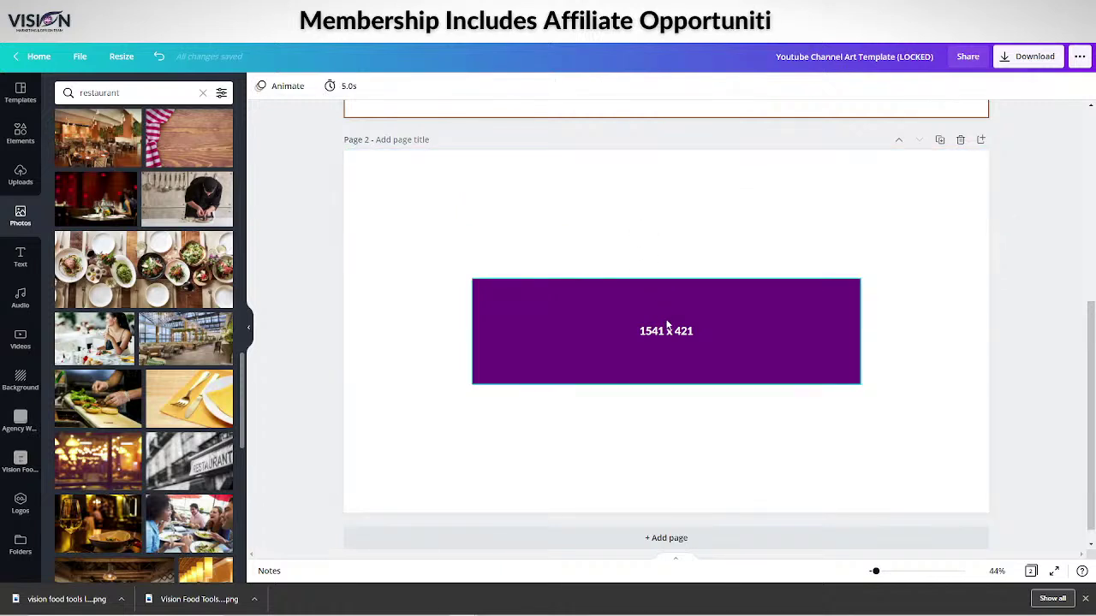
{"action": "left_click", "coordinate": [656, 329]}
{"action": "key", "text": "Delete"}
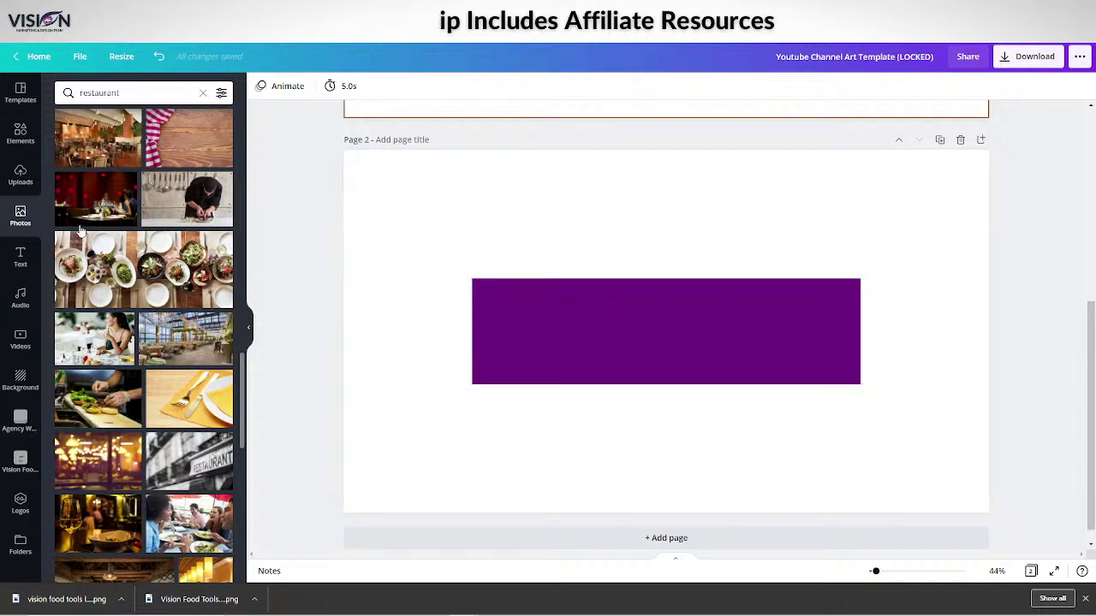
Add the uploaded VISION logo with the knife-and-fork emblem to page 2, shrink it and place it over the purple rectangle.
{"action": "left_click", "coordinate": [18, 140]}
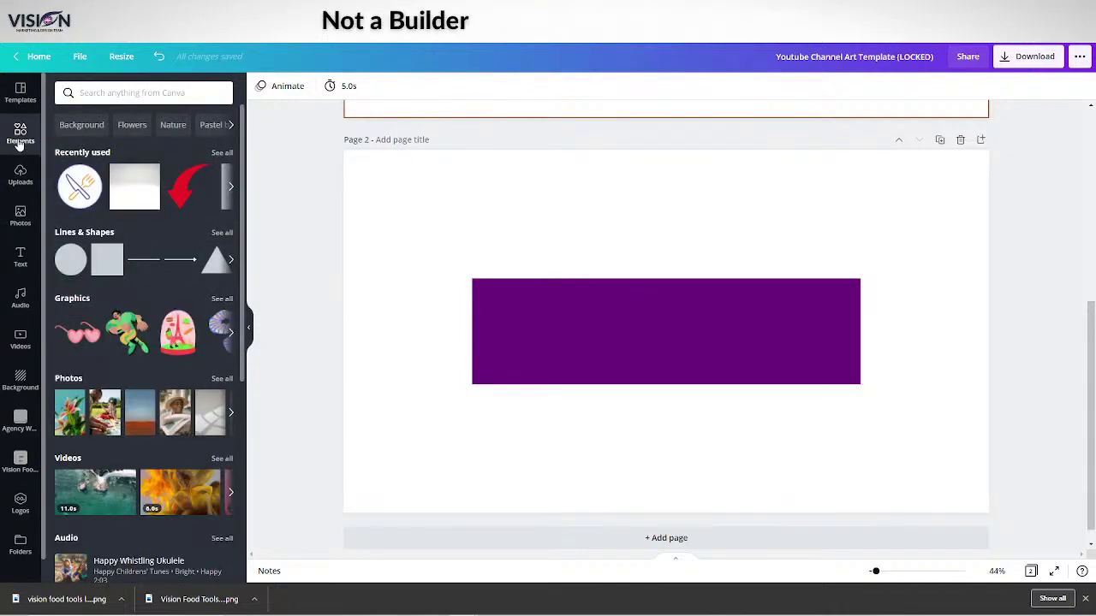
{"action": "scroll", "coordinate": [15, 287], "scroll_direction": "down", "scroll_amount": 1}
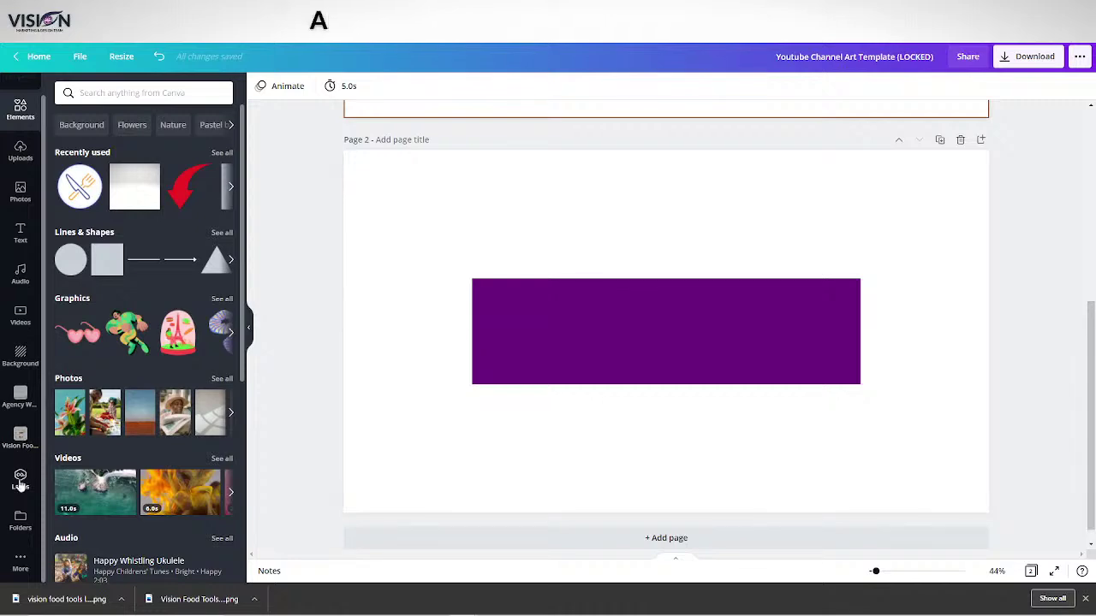
{"action": "left_click", "coordinate": [20, 154]}
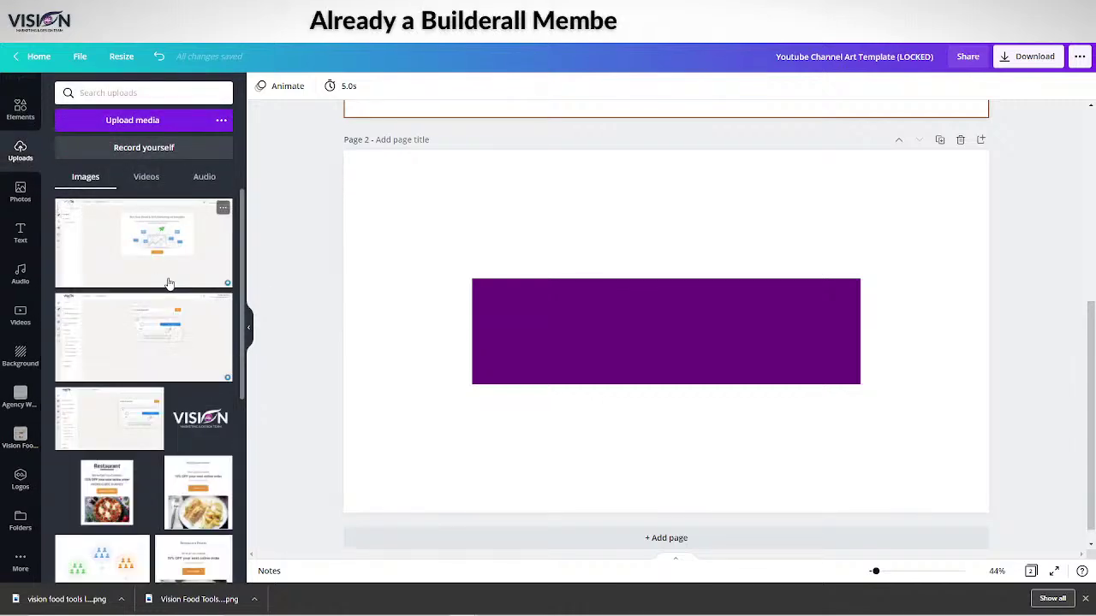
{"action": "scroll", "coordinate": [164, 285], "scroll_direction": "down", "scroll_amount": 10}
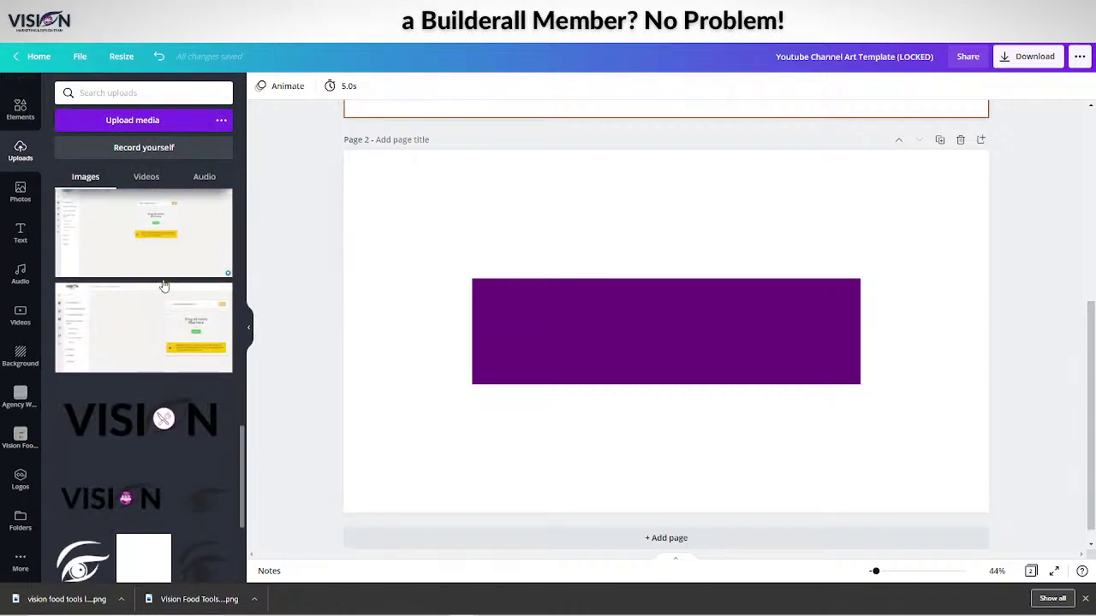
{"action": "left_click", "coordinate": [135, 218]}
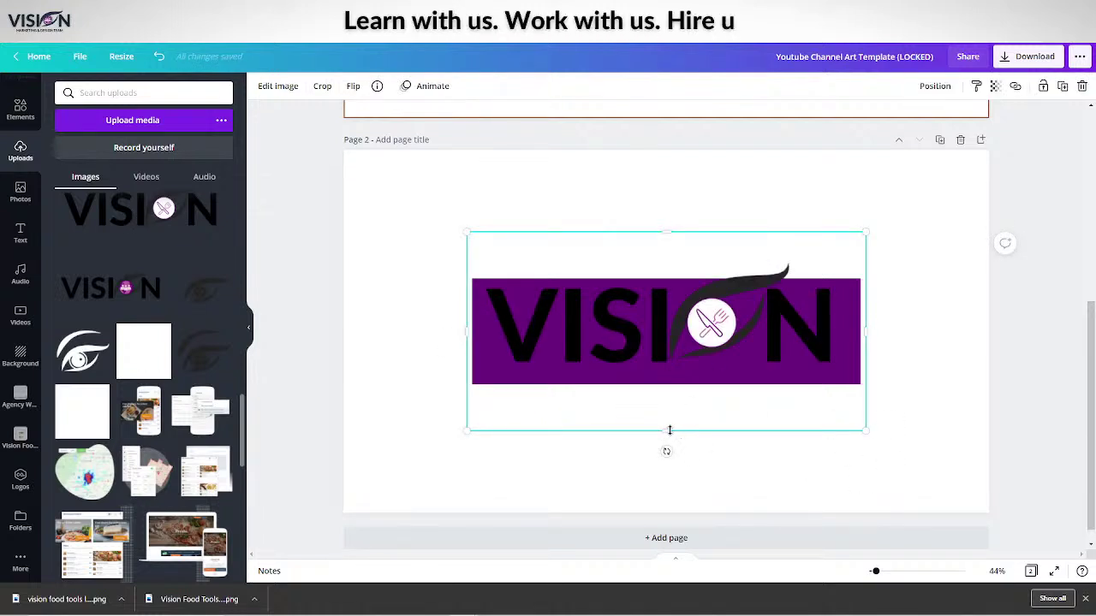
{"action": "left_click_drag", "start_coordinate": [863, 431], "coordinate": [697, 345]}
{"action": "left_click_drag", "start_coordinate": [580, 296], "coordinate": [654, 334]}
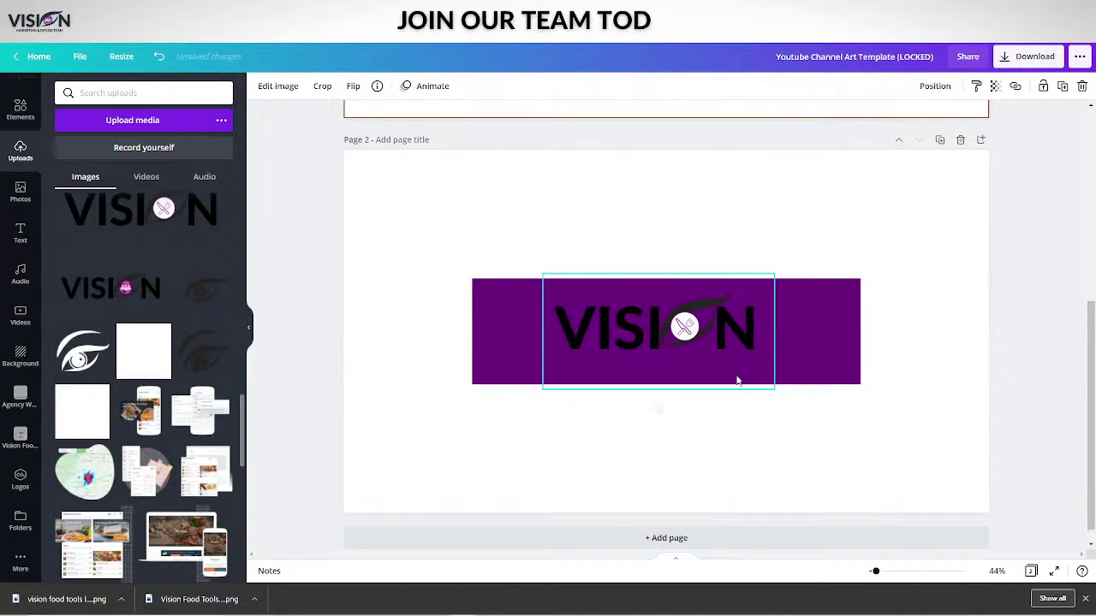
Shrink the VISION logo and recentre it over the purple rectangle, and recolour the rectangle white.
{"action": "left_click_drag", "start_coordinate": [773, 387], "coordinate": [704, 353]}
{"action": "left_click_drag", "start_coordinate": [609, 308], "coordinate": [652, 322]}
{"action": "left_click", "coordinate": [811, 317]}
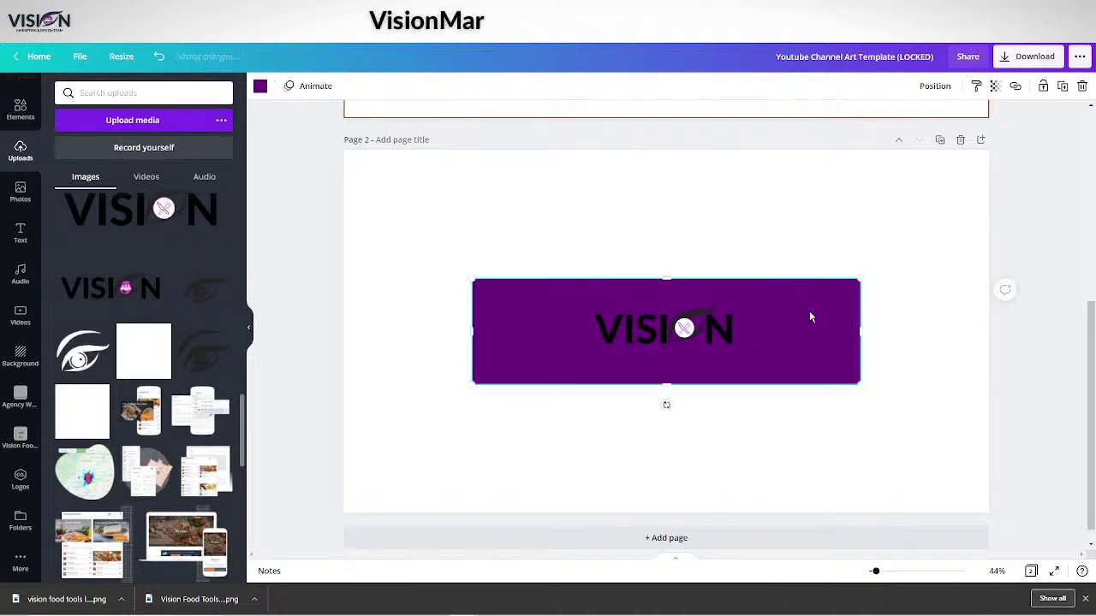
{"action": "left_click", "coordinate": [260, 87]}
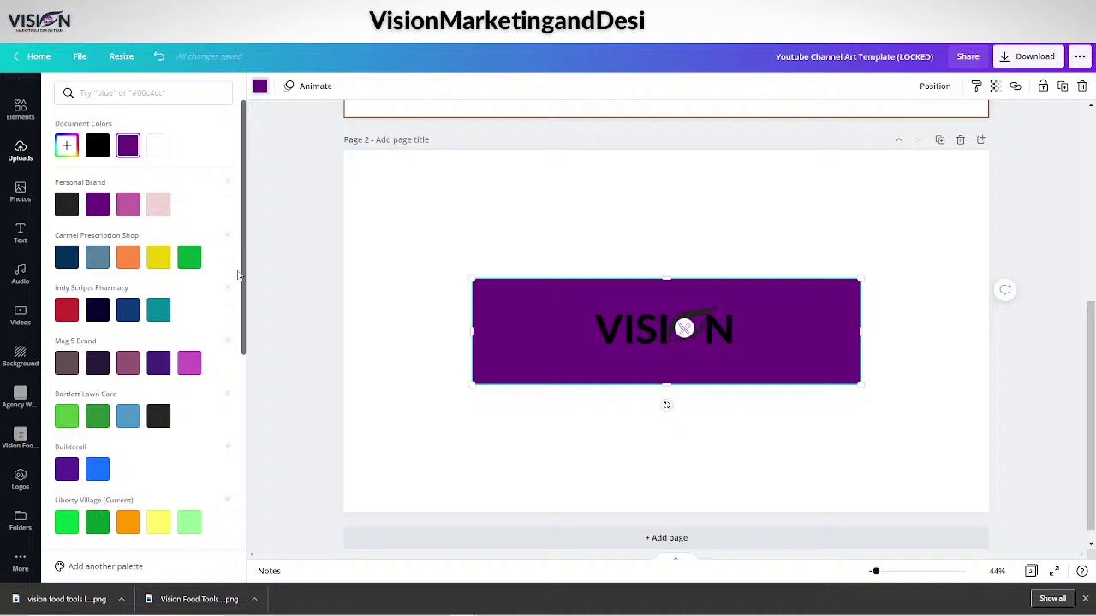
{"action": "left_click", "coordinate": [66, 206]}
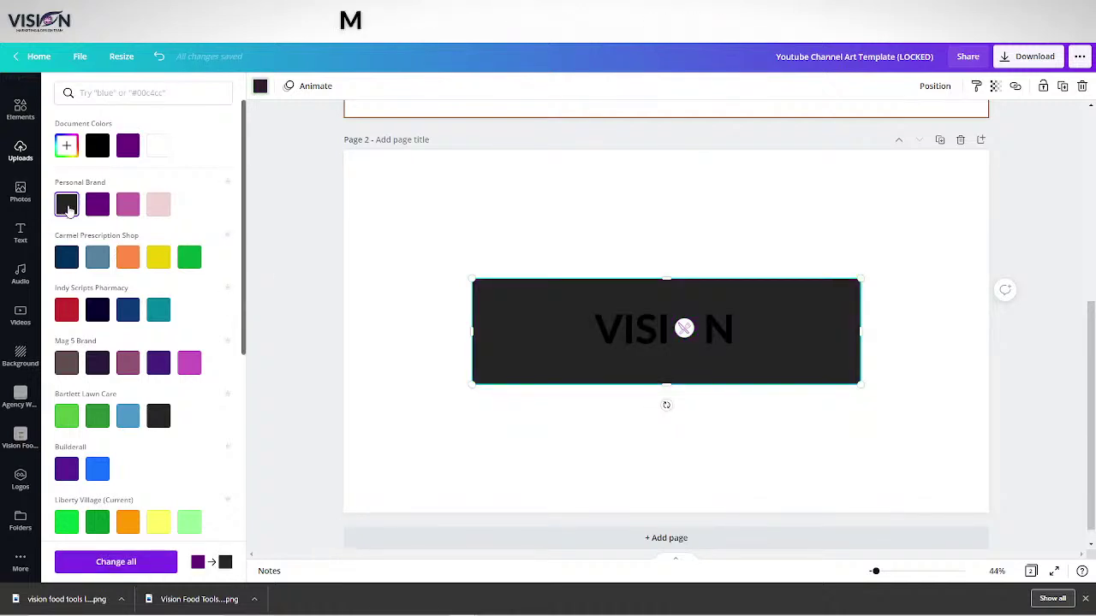
{"action": "left_click", "coordinate": [158, 146]}
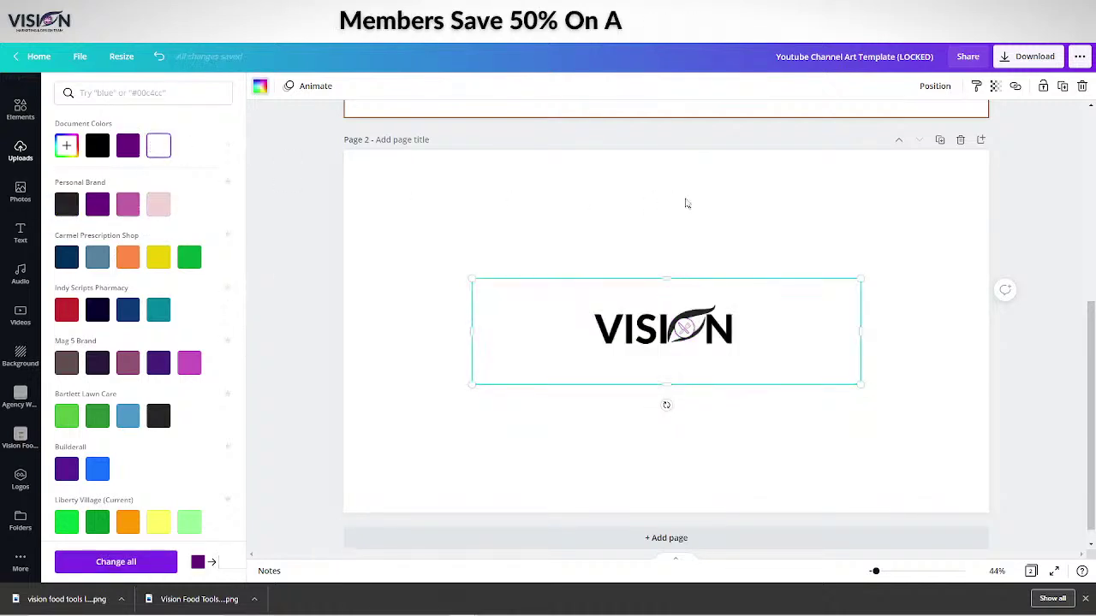
{"action": "key", "text": "Escape"}
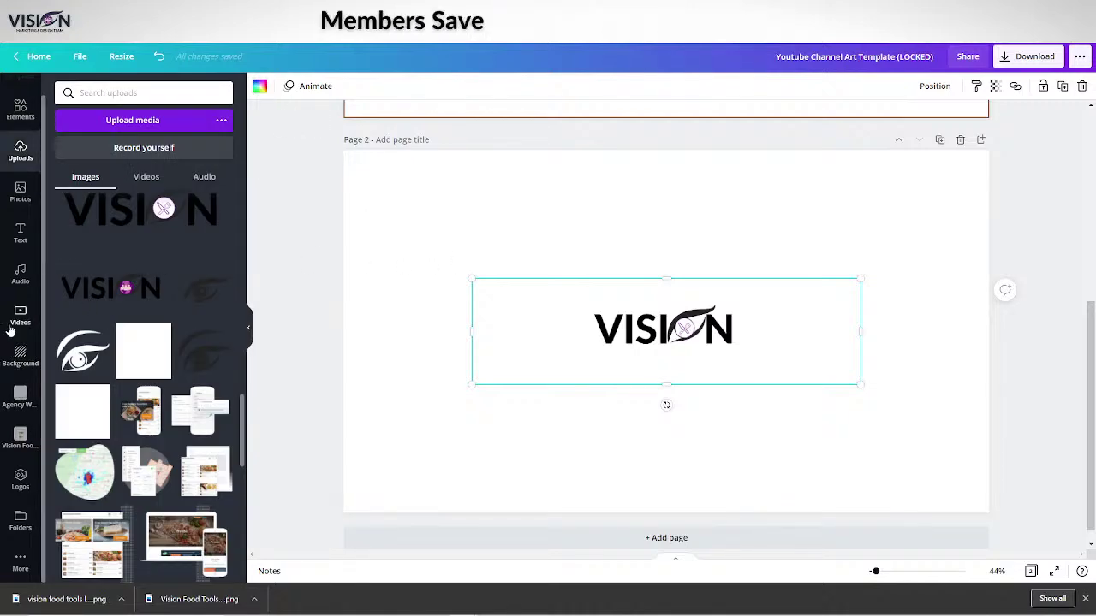
Search the background images for food.
{"action": "left_click", "coordinate": [20, 352]}
{"action": "left_click", "coordinate": [112, 93]}
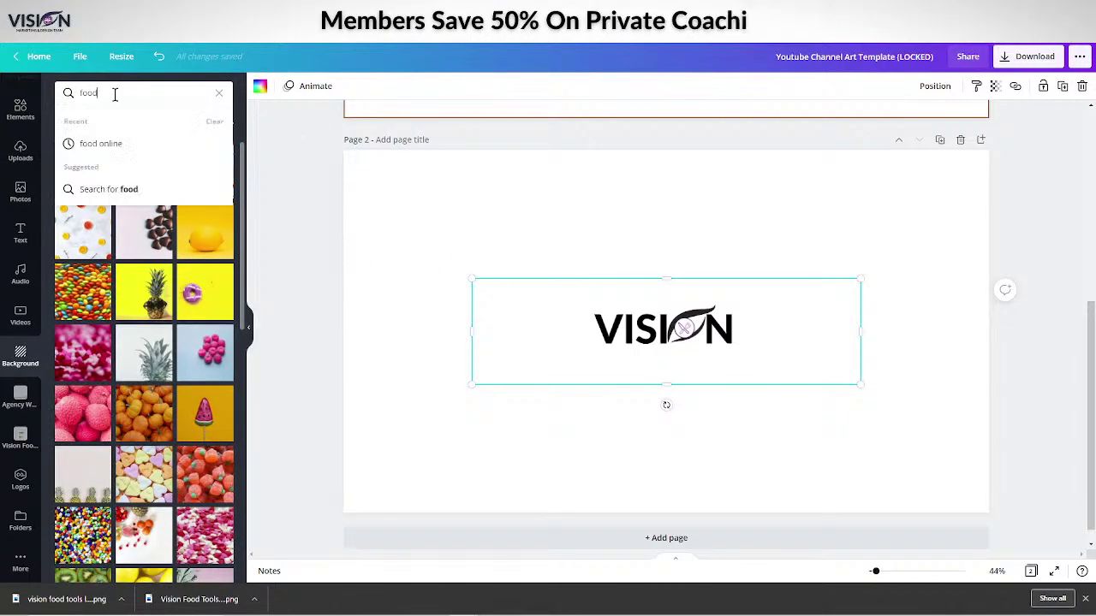
{"action": "left_click_drag", "start_coordinate": [112, 92], "coordinate": [67, 92]}
{"action": "key", "text": "Return"}
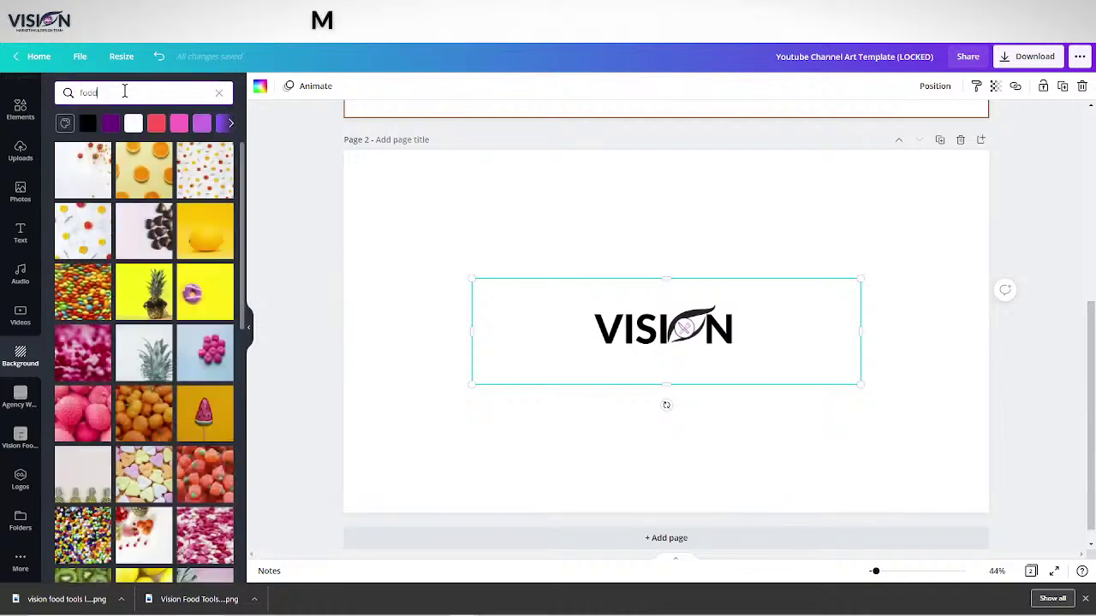
From the restaurant photo results, add the overhead shot of a wooden table with plated dishes and enlarge it to fill page 2.
{"action": "left_click", "coordinate": [21, 194]}
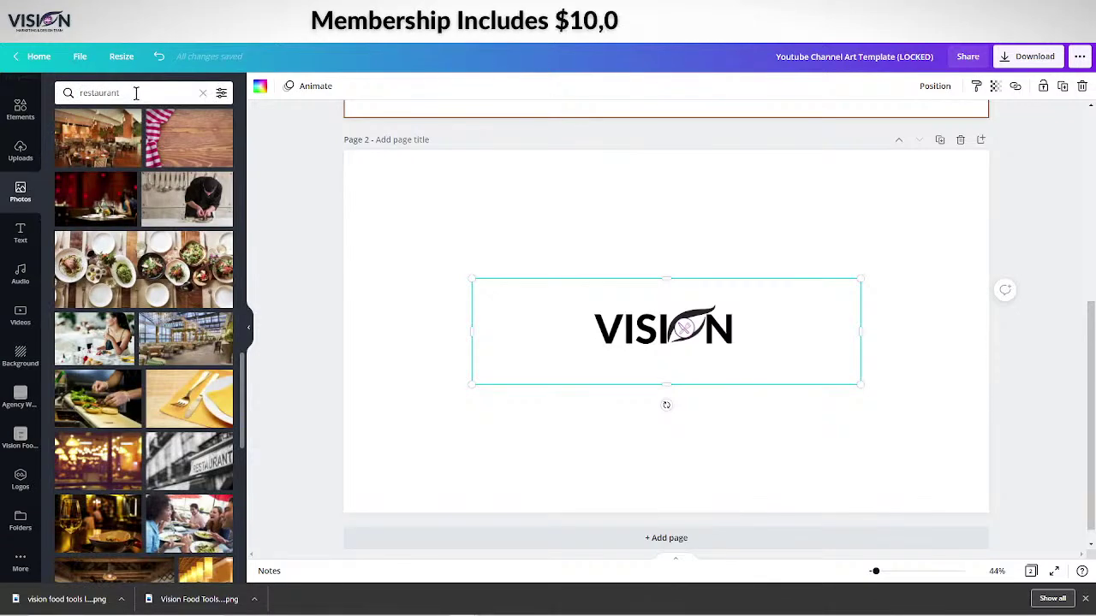
{"action": "left_click", "coordinate": [135, 93]}
{"action": "key", "text": "Return"}
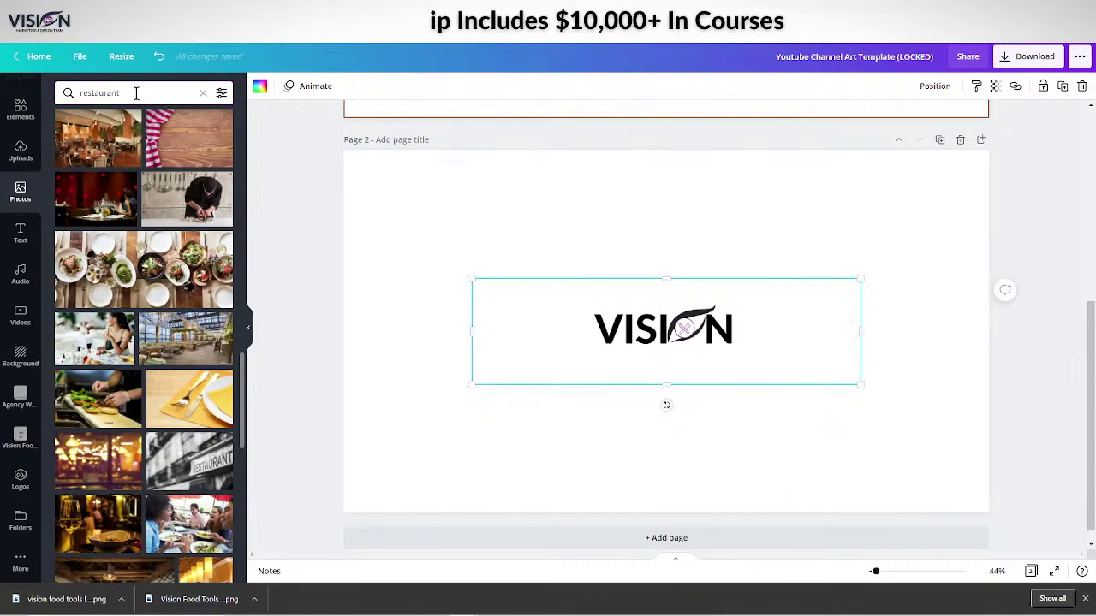
{"action": "left_click", "coordinate": [117, 277]}
{"action": "left_click_drag", "start_coordinate": [602, 294], "coordinate": [568, 236]}
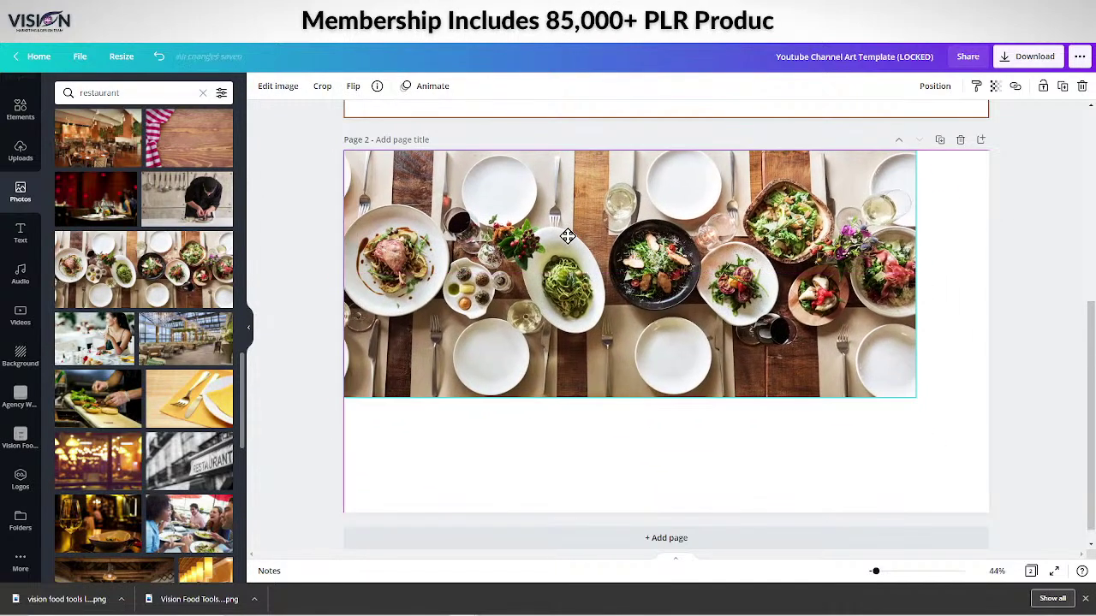
{"action": "left_click_drag", "start_coordinate": [914, 395], "coordinate": [985, 435]}
{"action": "left_click_drag", "start_coordinate": [670, 427], "coordinate": [686, 512]}
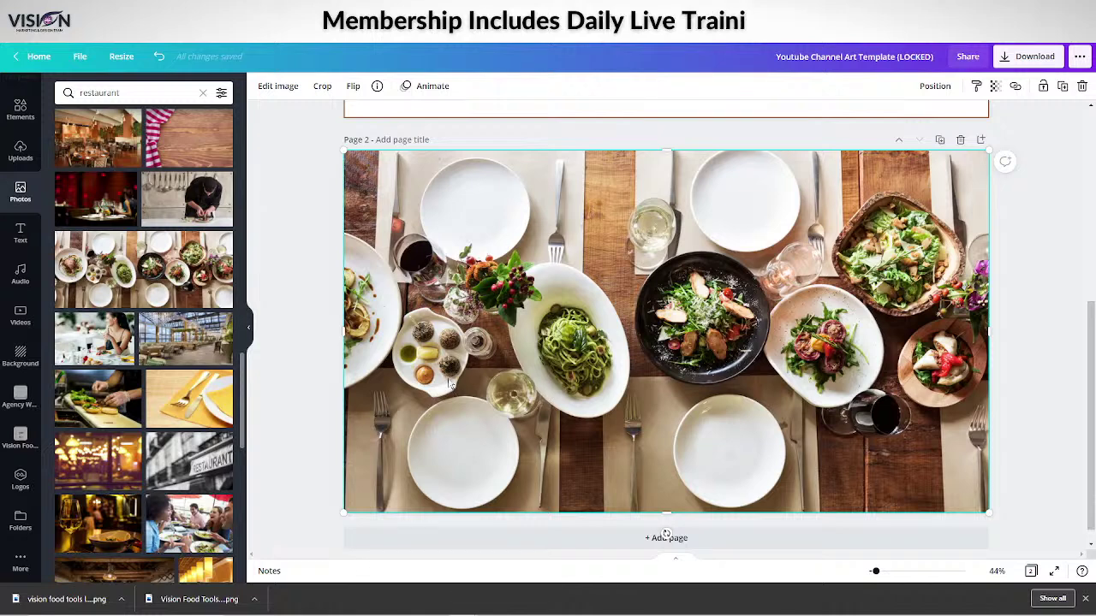
Set the dining table photo's transparency to 57 and send it backward behind the VISION logo.
{"action": "left_click", "coordinate": [993, 87]}
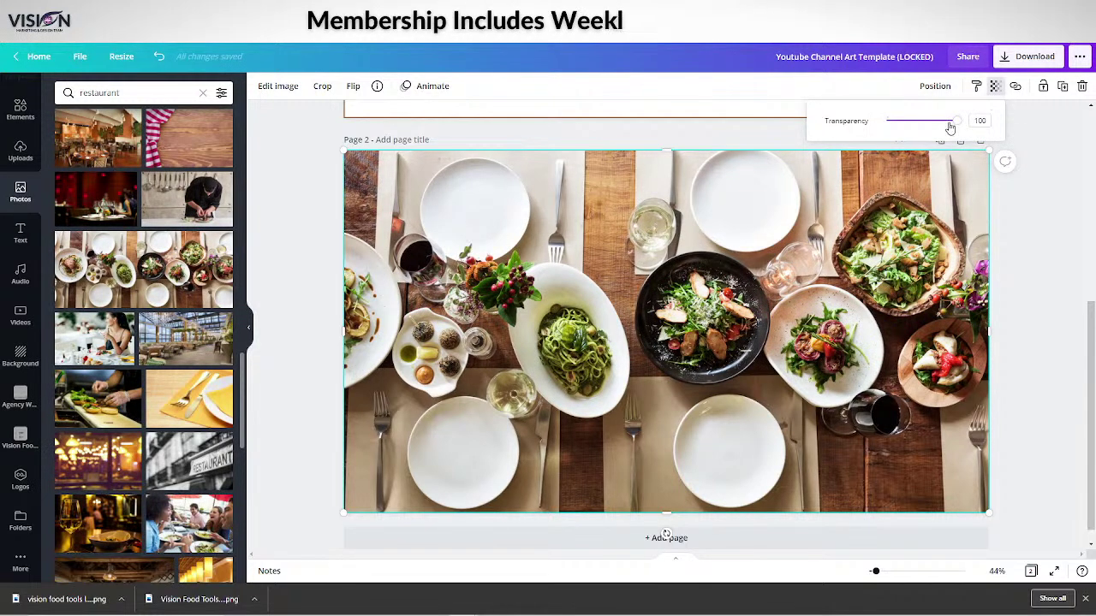
{"action": "left_click_drag", "start_coordinate": [959, 120], "coordinate": [926, 121]}
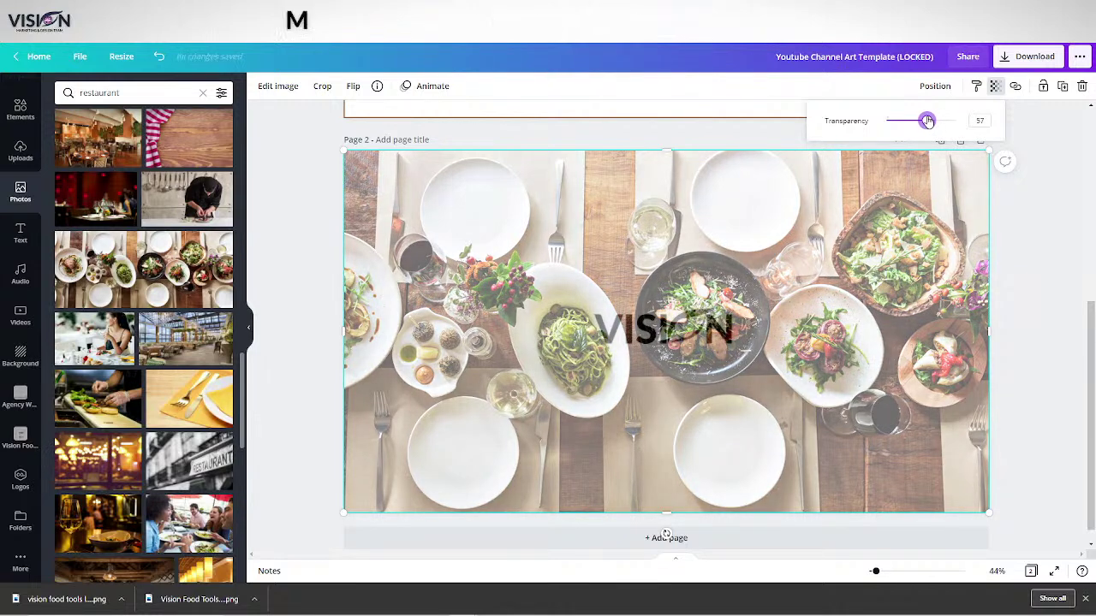
{"action": "left_click", "coordinate": [465, 207]}
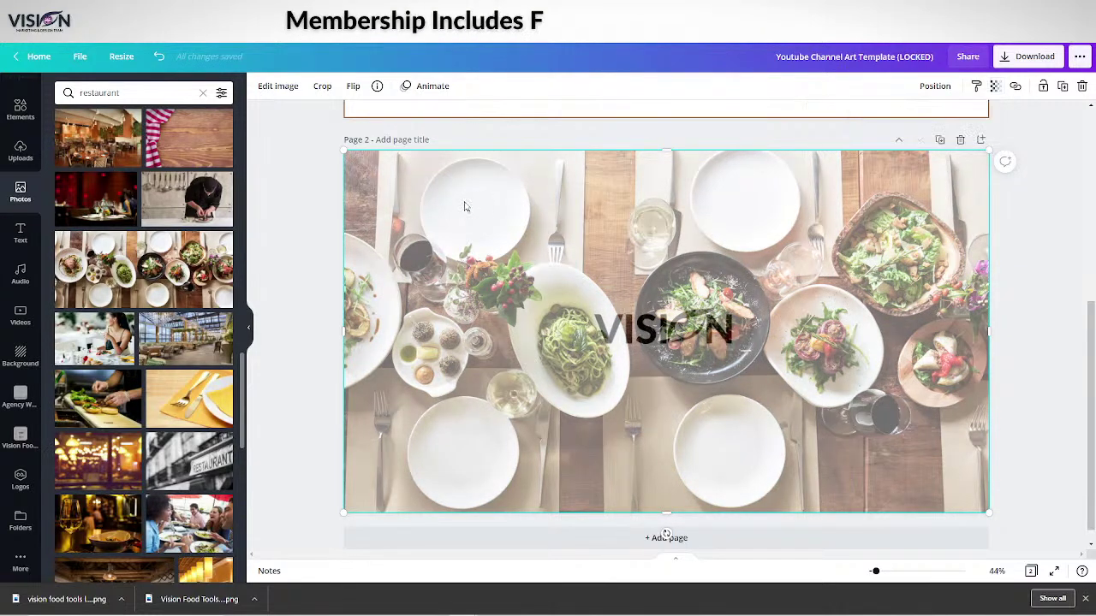
{"action": "left_click", "coordinate": [924, 89]}
{"action": "left_click", "coordinate": [885, 121]}
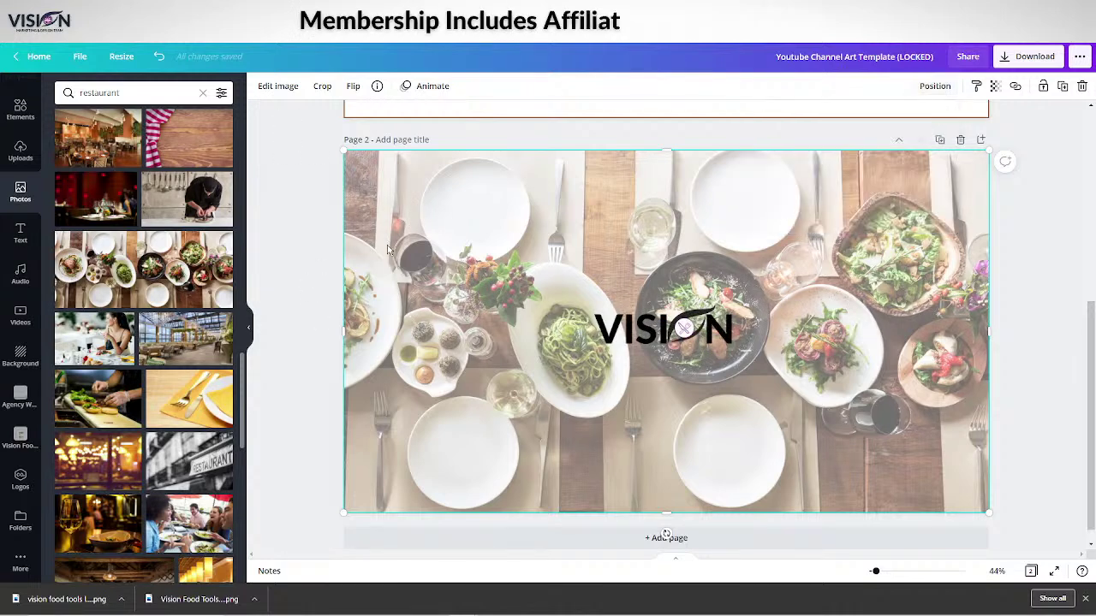
Shrink the photo to expose the page background, colour the background Personal Brand dark grey, and resize the photo to fill page 2 again.
{"action": "left_click_drag", "start_coordinate": [344, 152], "coordinate": [365, 211]}
{"action": "left_click", "coordinate": [382, 205]}
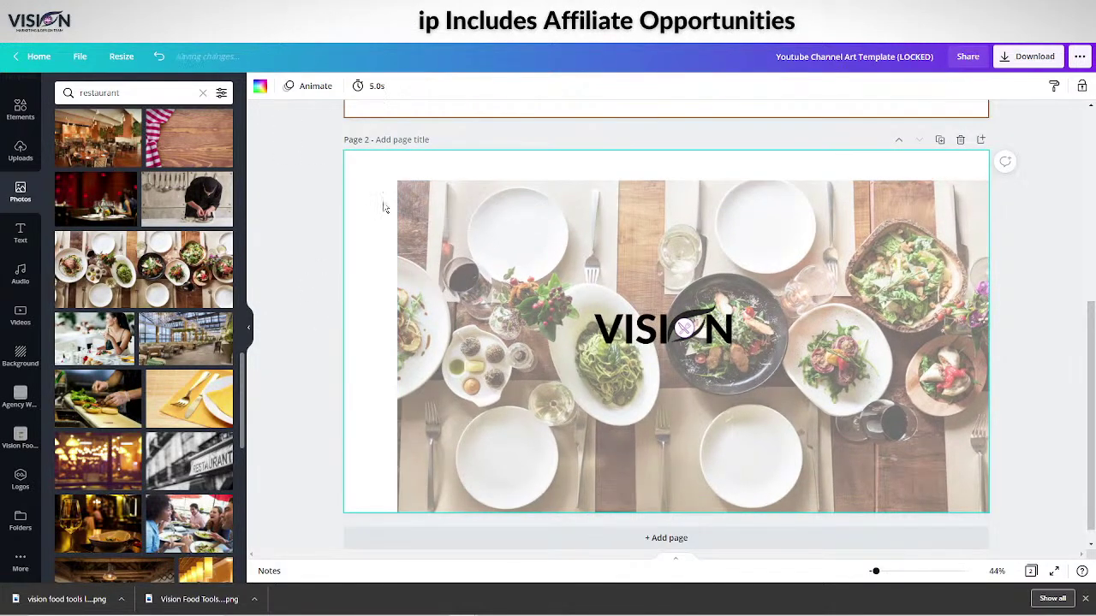
{"action": "left_click", "coordinate": [259, 87]}
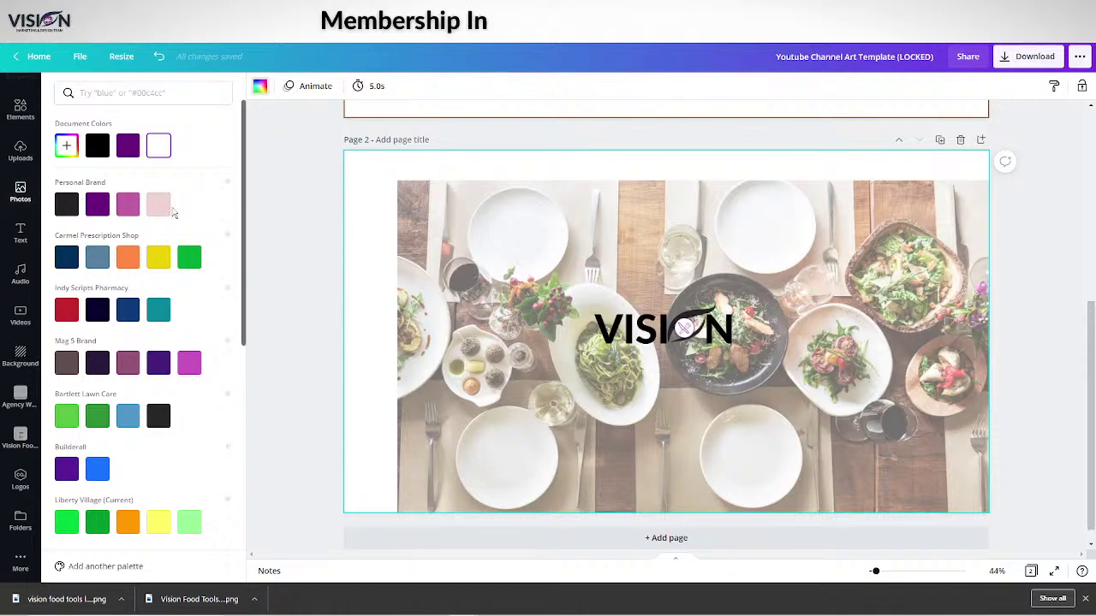
{"action": "left_click", "coordinate": [67, 202]}
{"action": "left_click", "coordinate": [399, 182]}
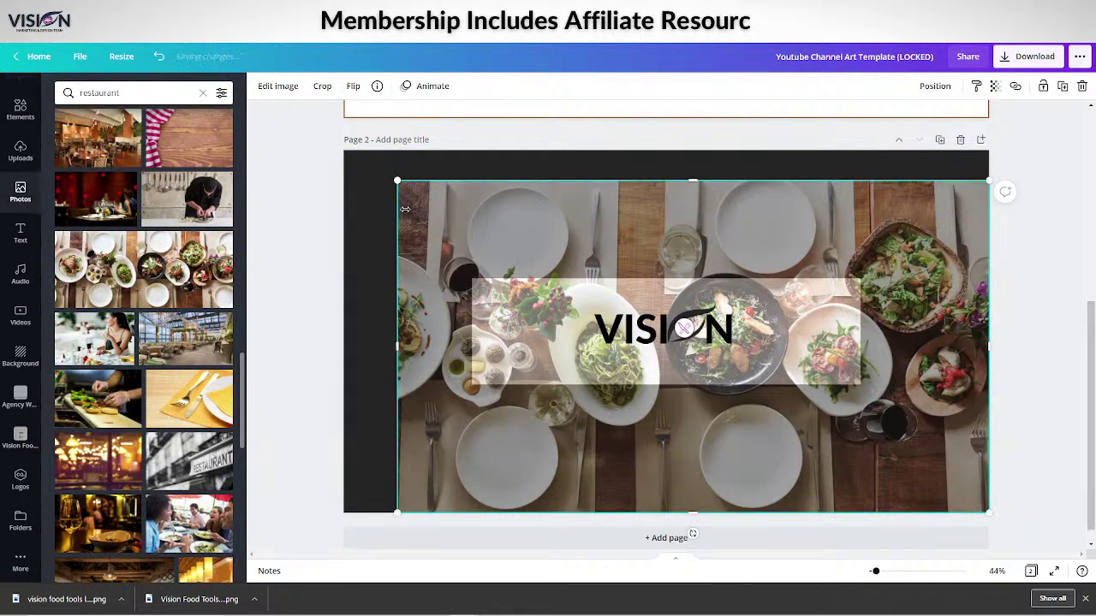
{"action": "left_click_drag", "start_coordinate": [397, 181], "coordinate": [344, 151]}
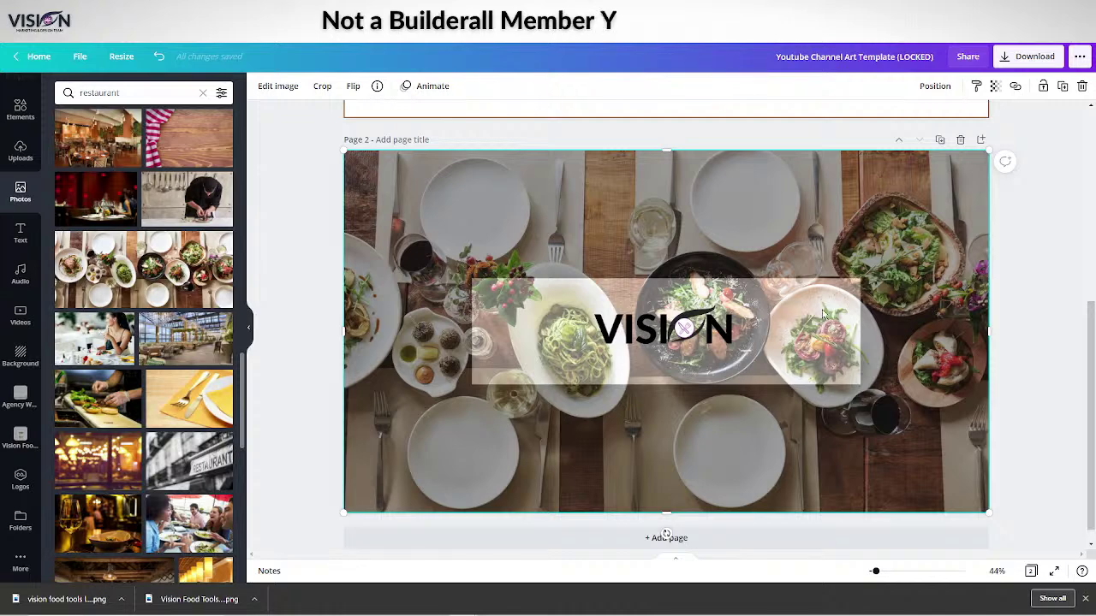
Lower the photo's transparency value slightly and send the photo backward behind the white rectangle.
{"action": "left_click", "coordinate": [993, 86]}
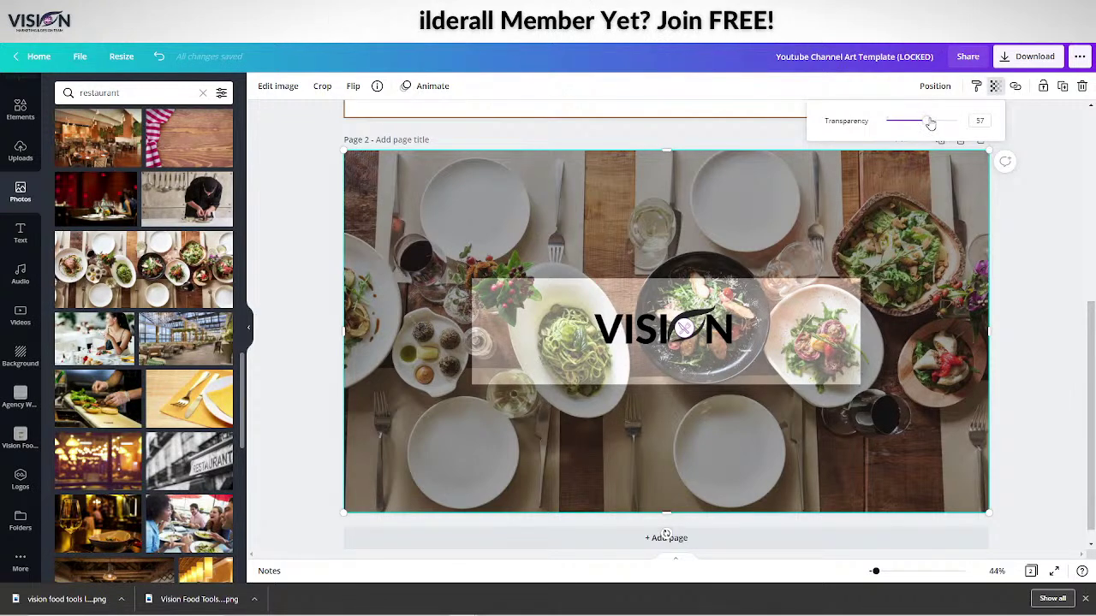
{"action": "mouse_move", "coordinate": [929, 123]}
{"action": "left_mouse_down"}
{"action": "mouse_move", "coordinate": [908, 121]}
{"action": "mouse_move", "coordinate": [921, 121]}
{"action": "left_mouse_up"}
{"action": "left_click", "coordinate": [843, 338]}
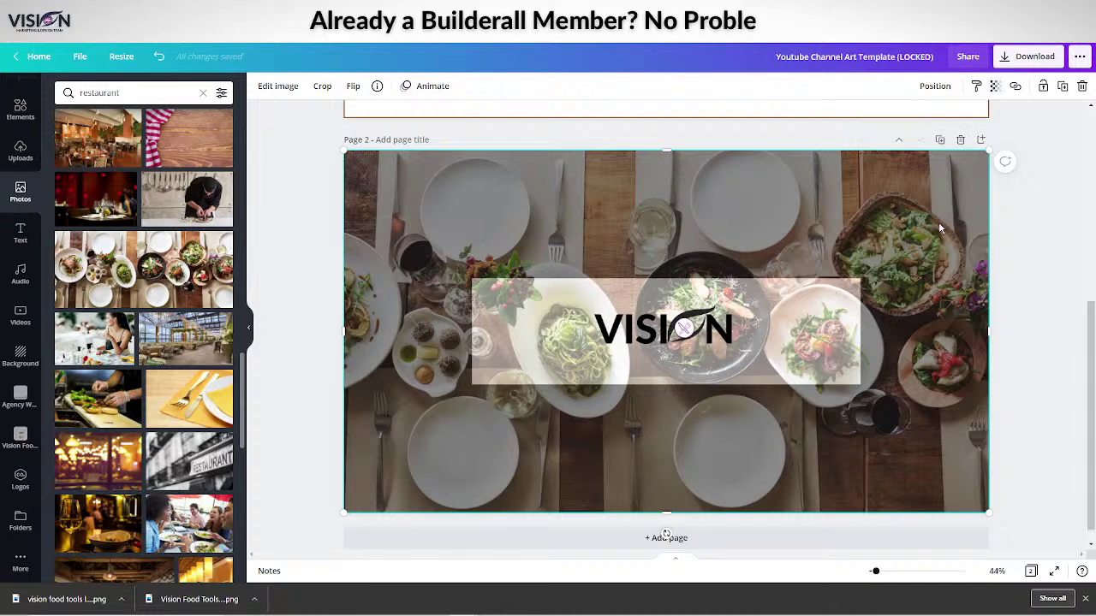
{"action": "left_click", "coordinate": [935, 87]}
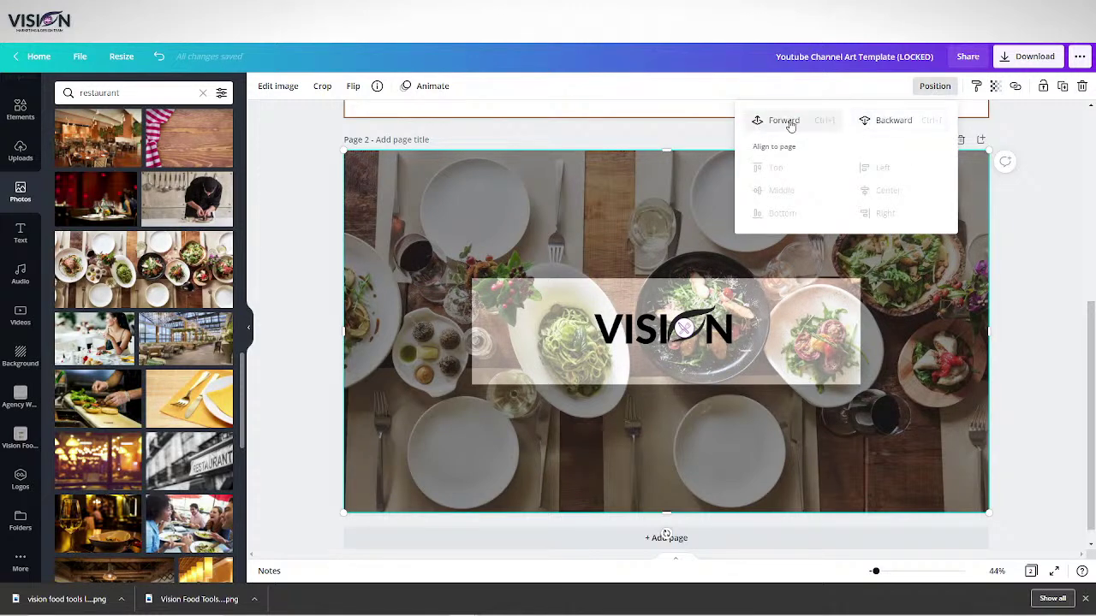
{"action": "left_click", "coordinate": [887, 119]}
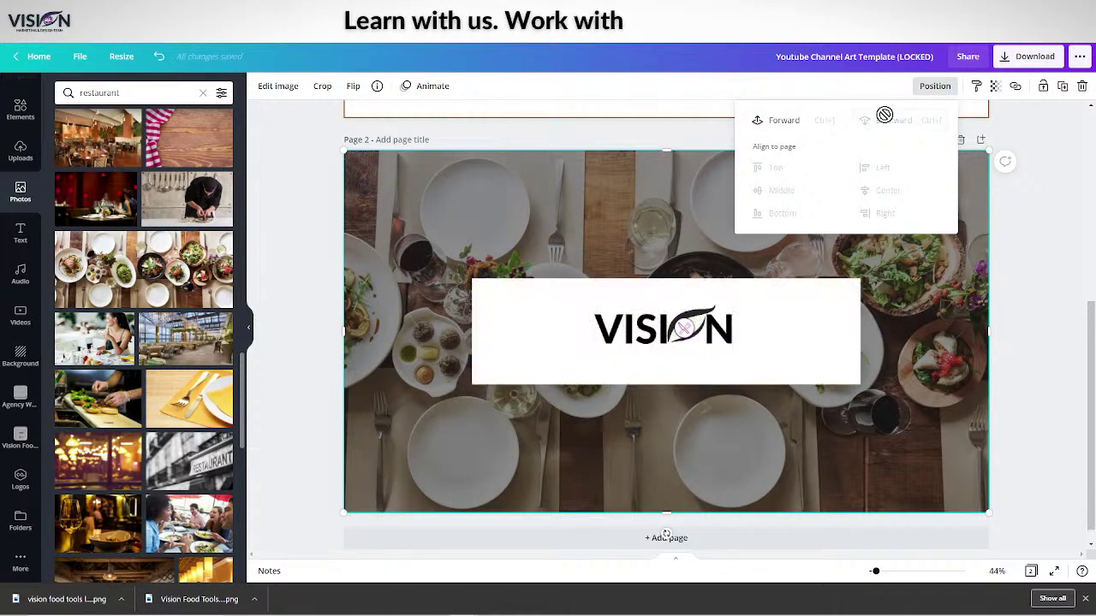
Set the white rectangle's transparency to 55 and centre the VISION logo on it.
{"action": "left_click", "coordinate": [822, 345]}
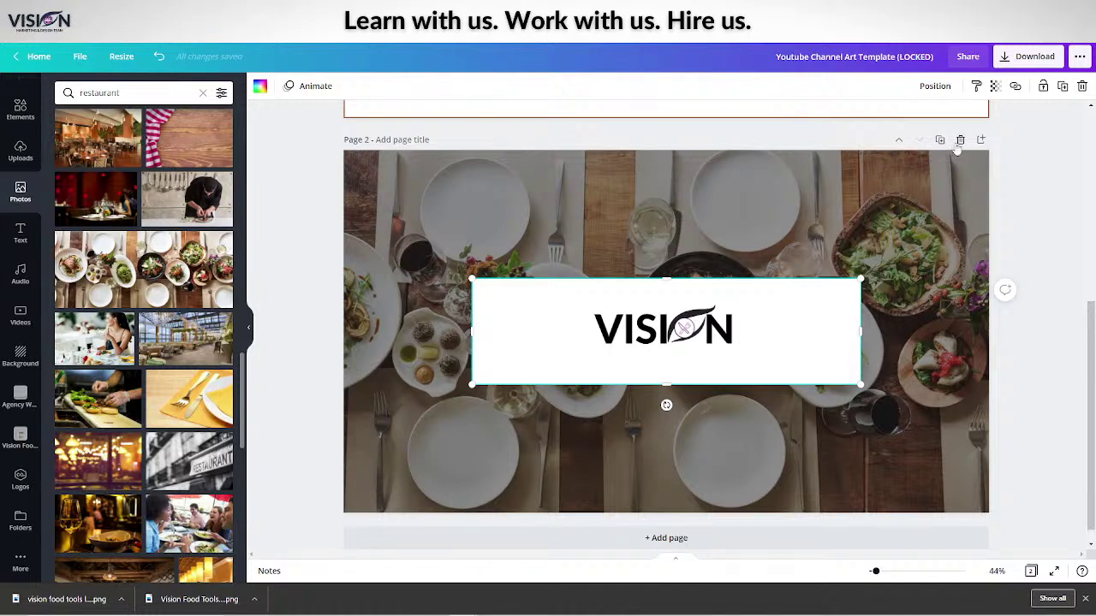
{"action": "left_click", "coordinate": [995, 87]}
{"action": "left_click_drag", "start_coordinate": [953, 122], "coordinate": [926, 123]}
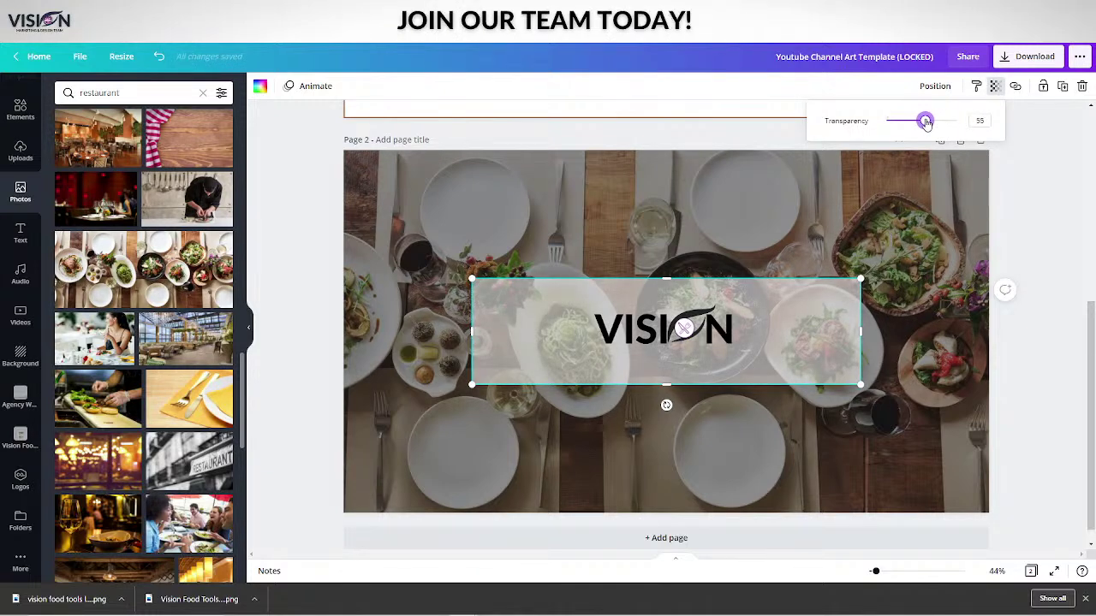
{"action": "left_click", "coordinate": [895, 295]}
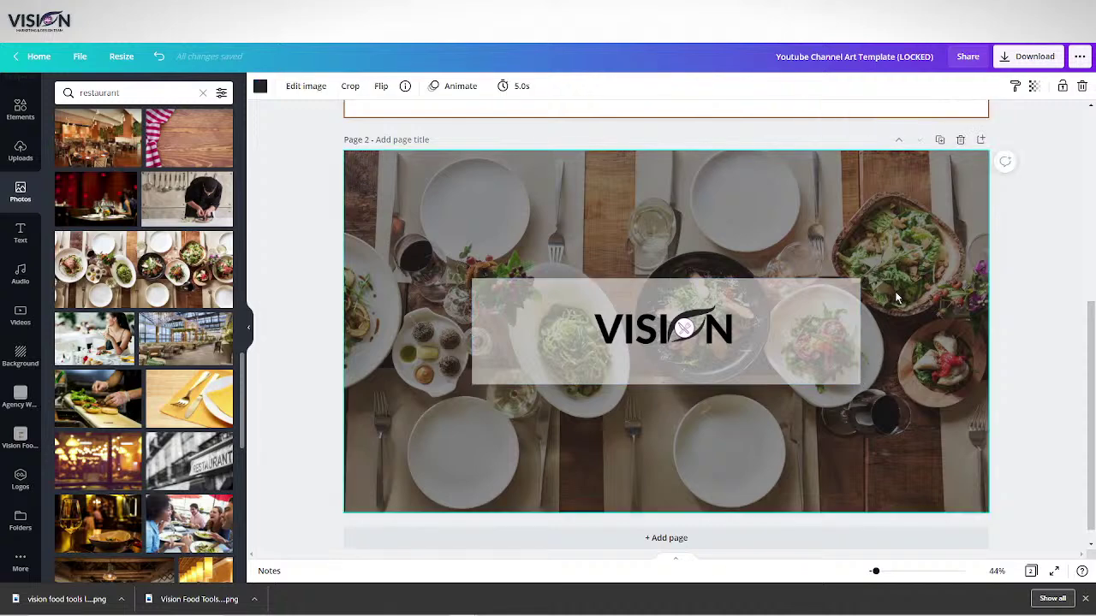
{"action": "left_click_drag", "start_coordinate": [685, 328], "coordinate": [666, 334]}
Add a heading reading VisionFoodTools.com and place it centred directly beneath the VISION logo.
{"action": "left_click", "coordinate": [19, 232]}
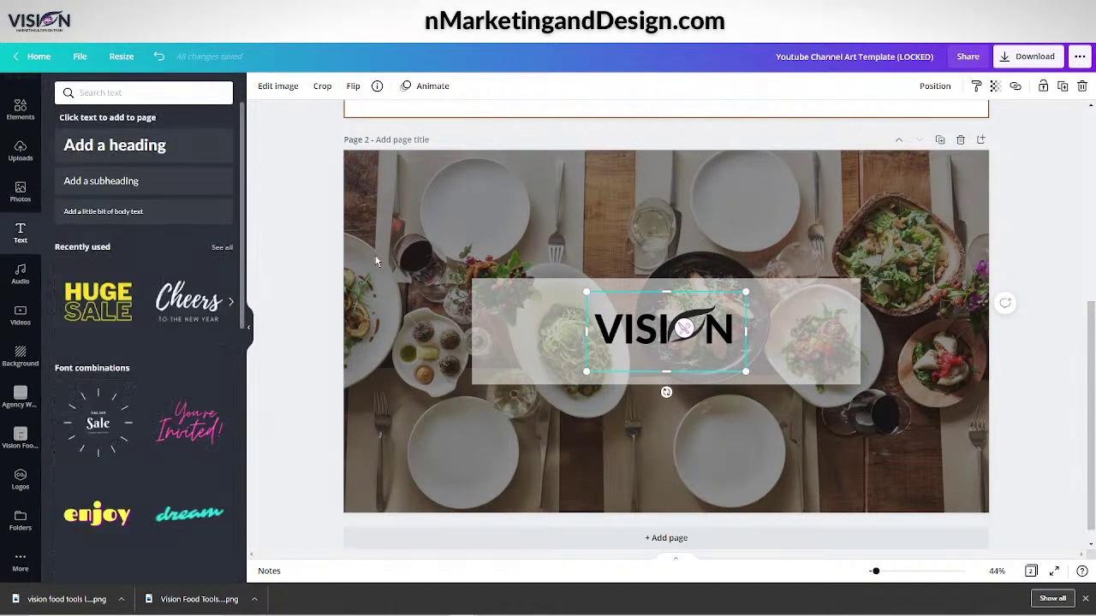
{"action": "left_click_drag", "start_coordinate": [115, 146], "coordinate": [687, 385]}
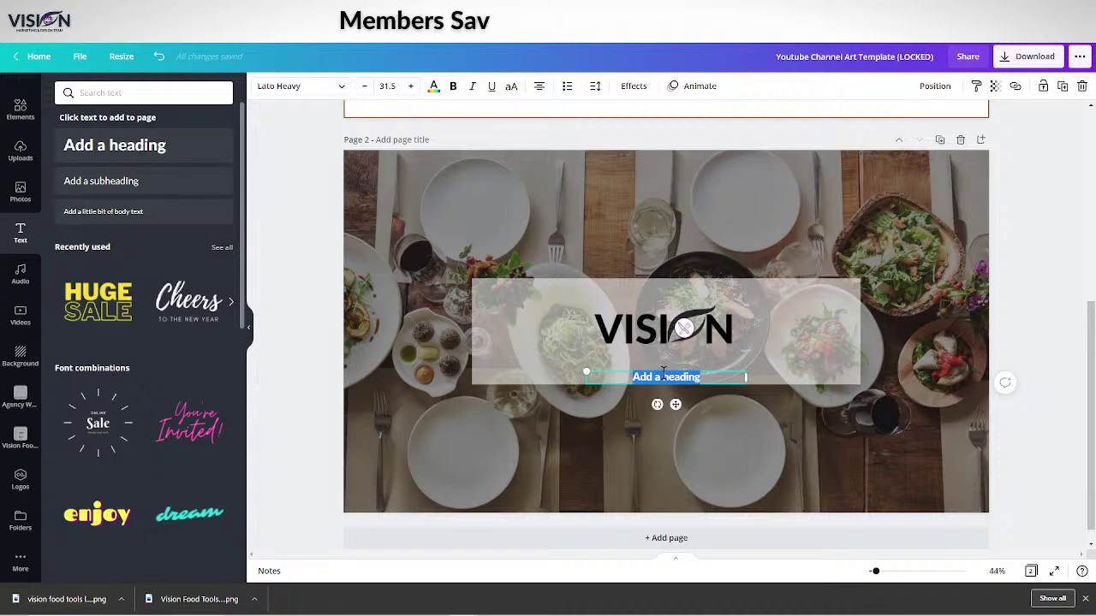
{"action": "type", "text": "Vision"}
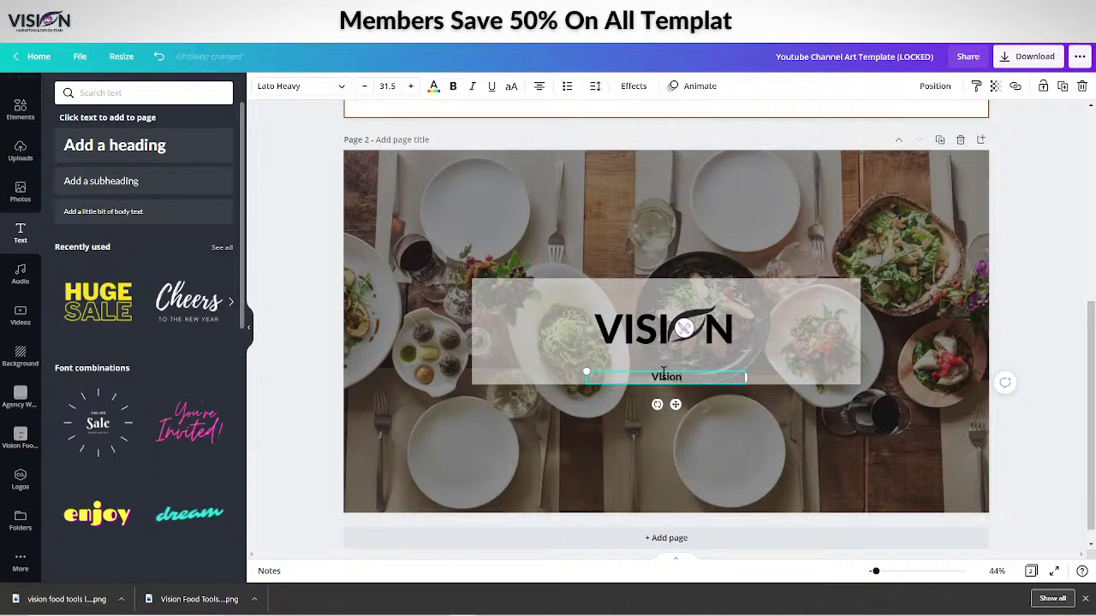
{"action": "type", "text": "FoodToo"}
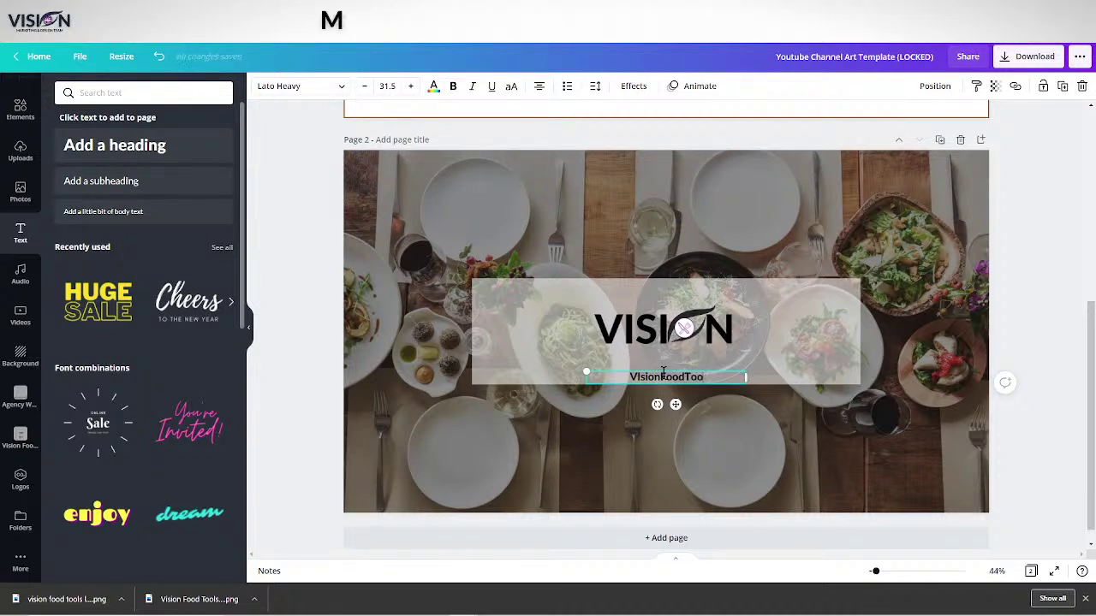
{"action": "type", "text": "ls.com"}
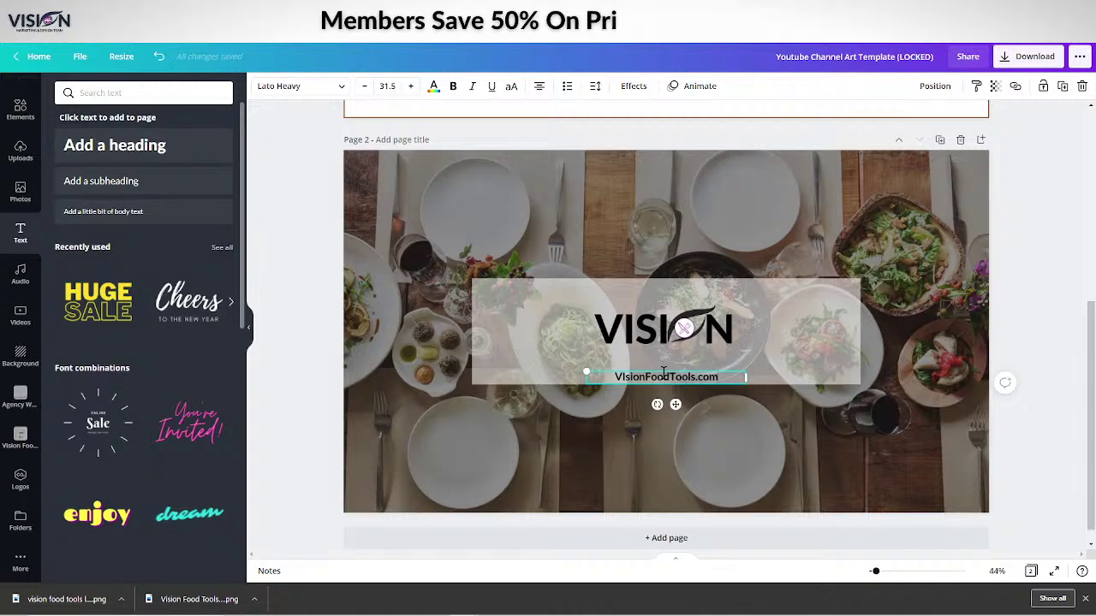
{"action": "left_click_drag", "start_coordinate": [664, 370], "coordinate": [661, 355]}
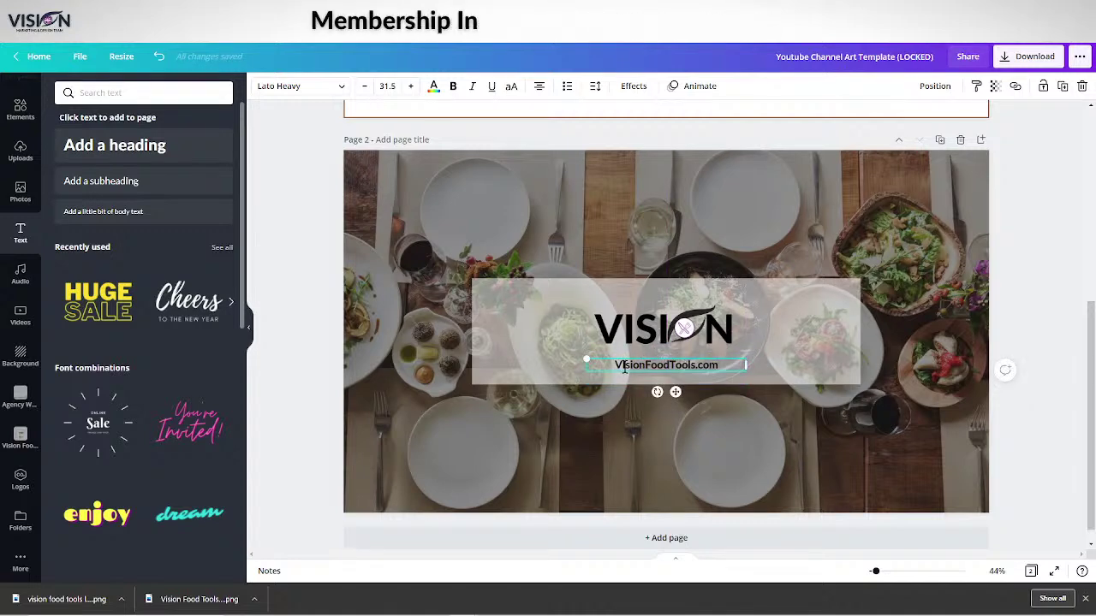
{"action": "left_click", "coordinate": [796, 303]}
{"action": "left_click_drag", "start_coordinate": [665, 371], "coordinate": [664, 358]}
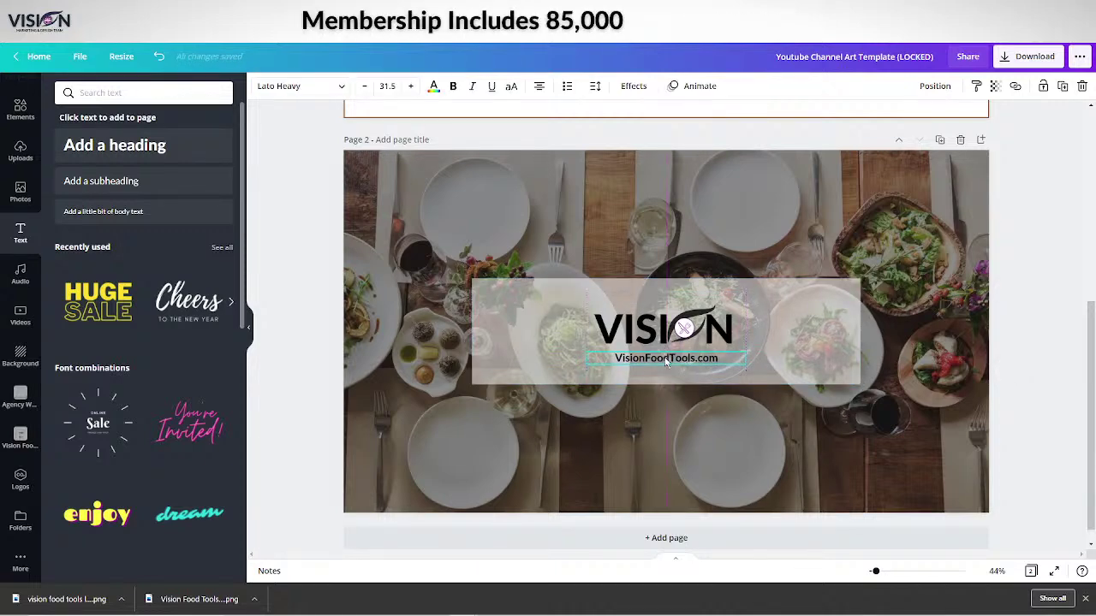
Add a subheading reading Commission FREE Online Ordering System For Restaurants beneath VisionFoodTools.com and enlarge it to font size 28.9.
{"action": "left_click", "coordinate": [101, 181]}
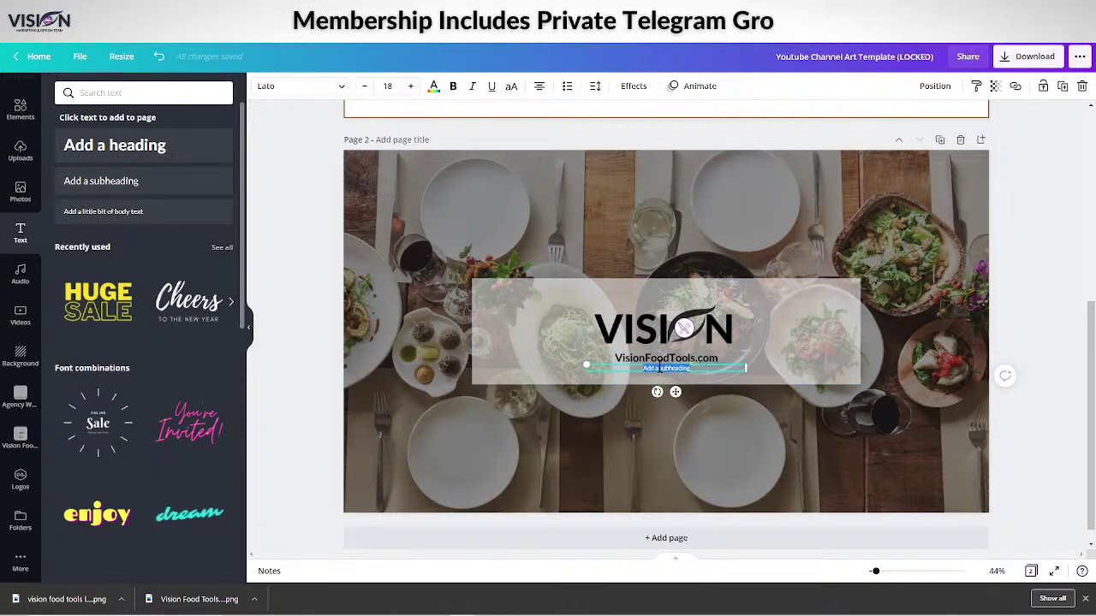
{"action": "type", "text": "Commi"}
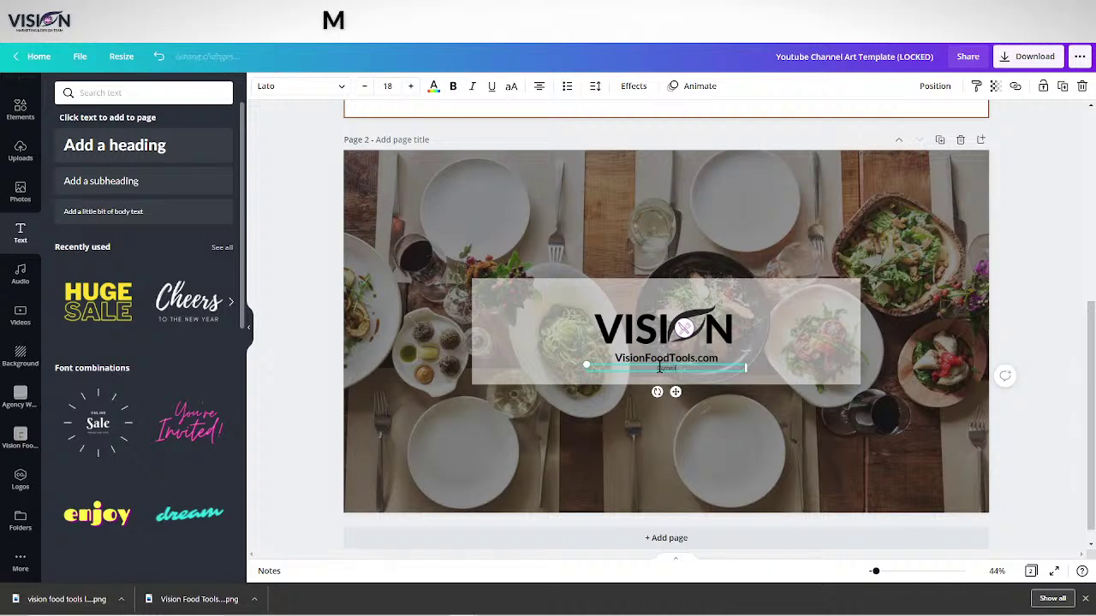
{"action": "type", "text": "ssion F"}
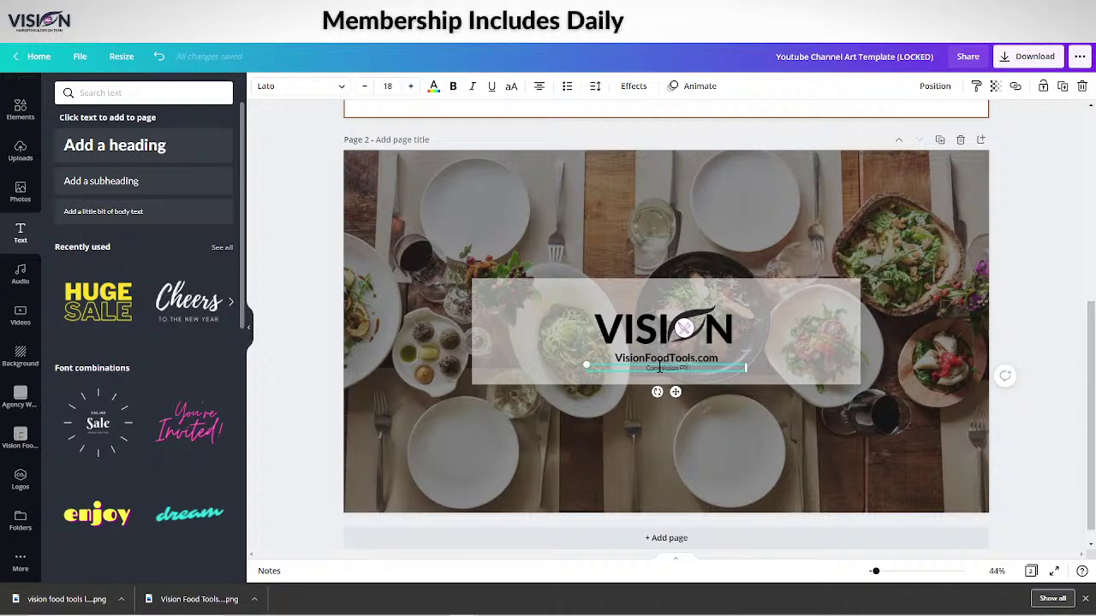
{"action": "type", "text": "REE Online Ordering"}
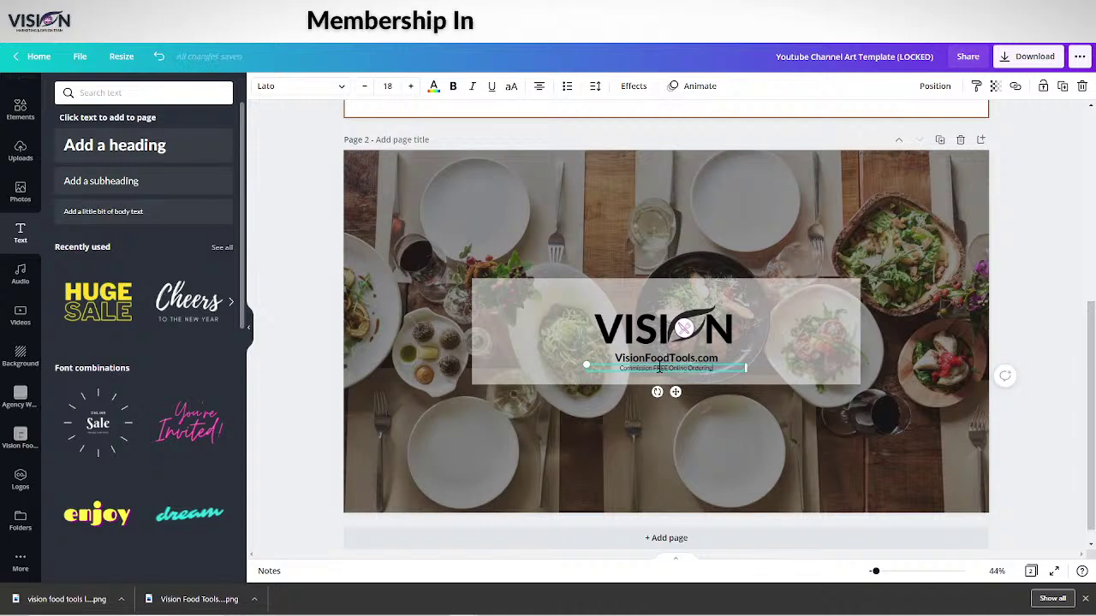
{"action": "type", "text": " System F"}
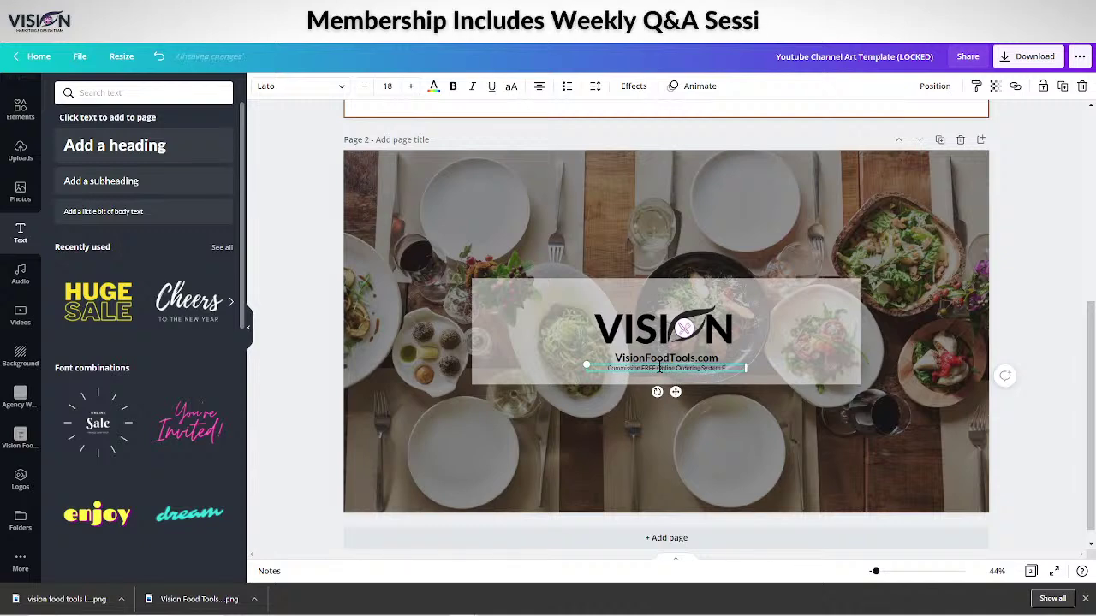
{"action": "type", "text": "or REst"}
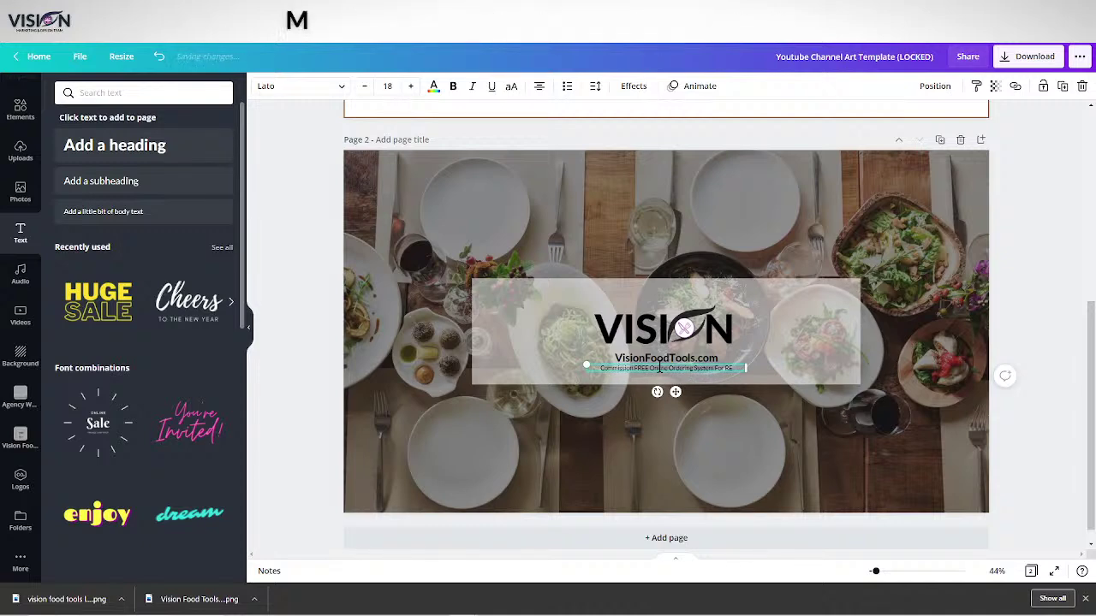
{"action": "key", "text": "BackSpace"}
{"action": "type", "text": "estaurants"}
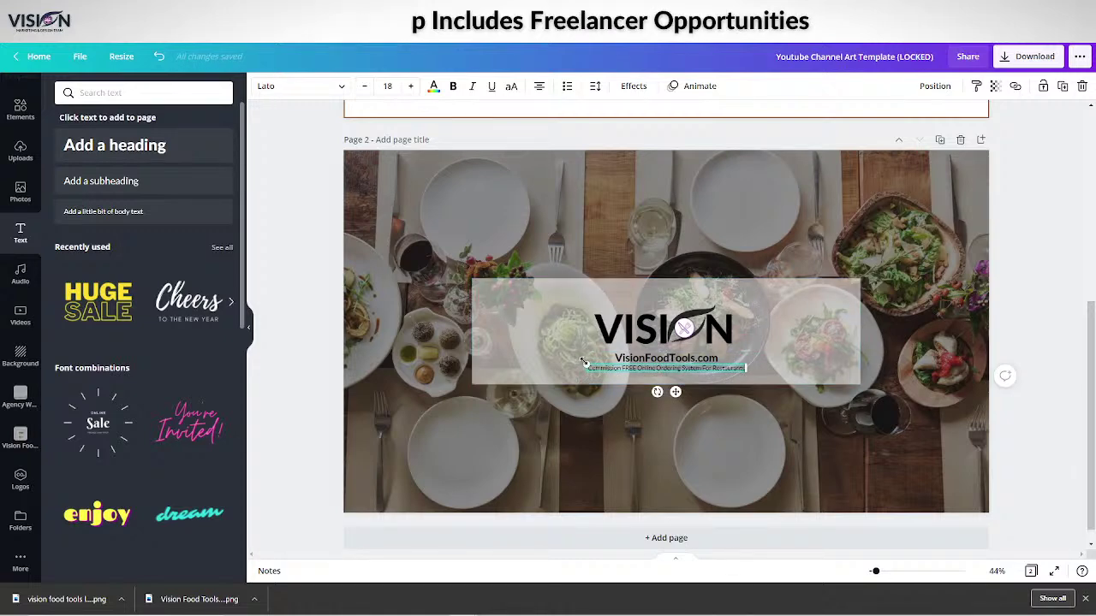
{"action": "mouse_move", "coordinate": [585, 362]}
{"action": "left_mouse_down"}
{"action": "mouse_move", "coordinate": [496, 357]}
{"action": "mouse_move", "coordinate": [606, 364]}
{"action": "left_mouse_up"}
Crop the empty margins off the VISION logo and tighten the vertical spacing between the logo, VisionFoodTools.com heading and subheading within the white rectangle.
{"action": "left_click", "coordinate": [676, 329]}
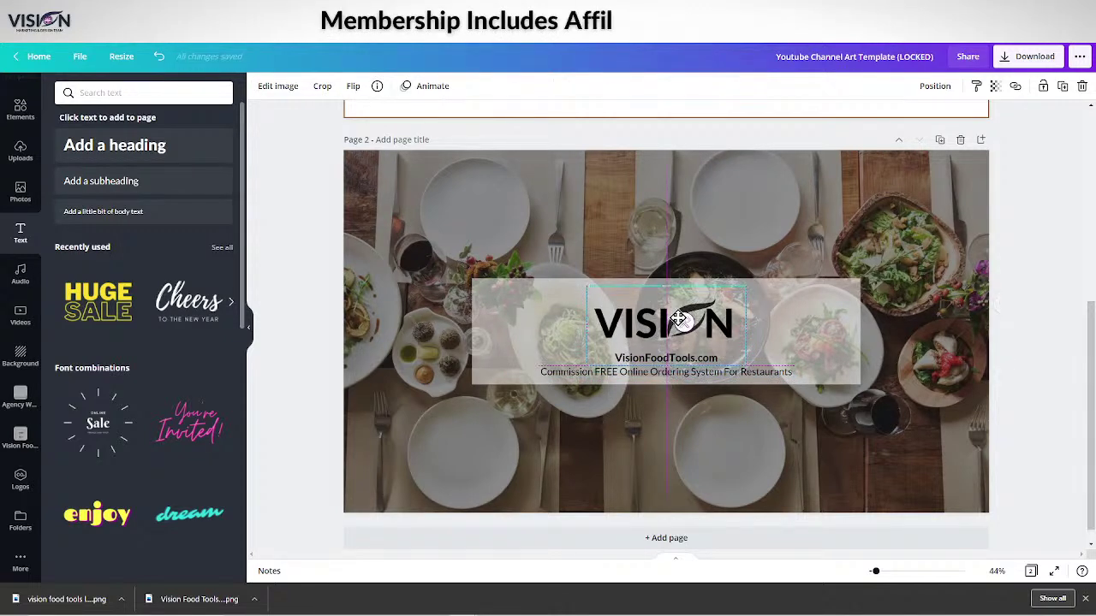
{"action": "left_click_drag", "start_coordinate": [665, 365], "coordinate": [666, 343]}
{"action": "left_click_drag", "start_coordinate": [664, 288], "coordinate": [665, 323]}
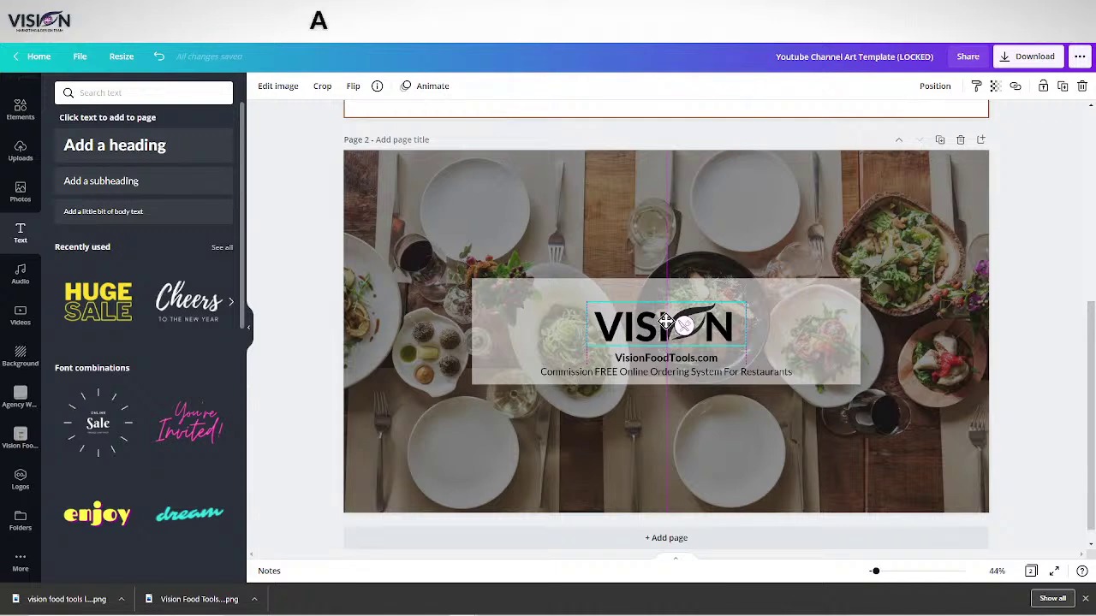
{"action": "left_click_drag", "start_coordinate": [692, 358], "coordinate": [692, 351]}
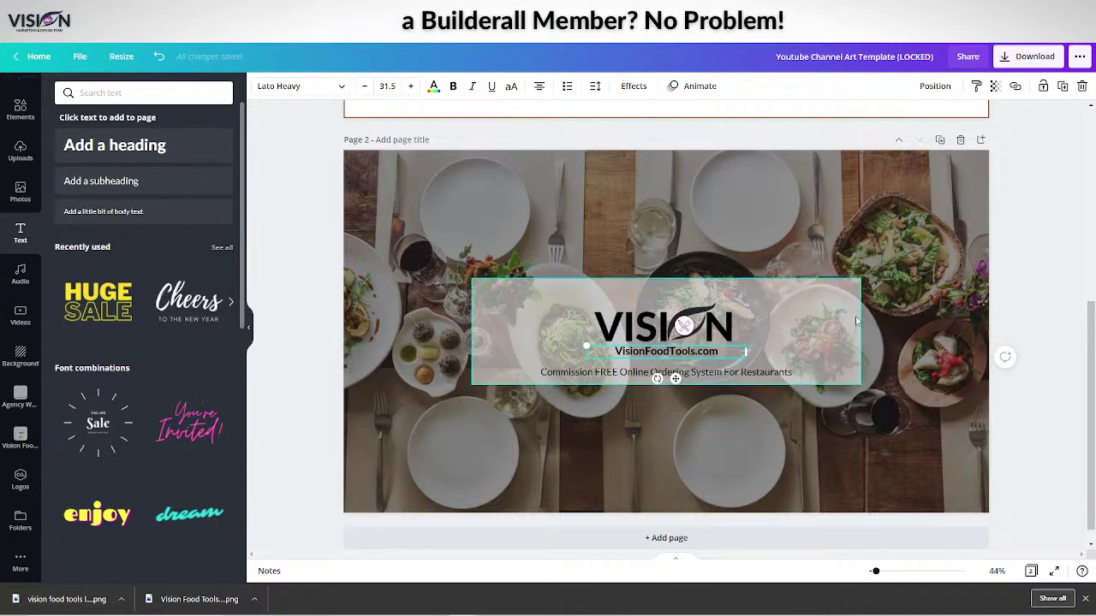
{"action": "left_click_drag", "start_coordinate": [738, 376], "coordinate": [744, 369]}
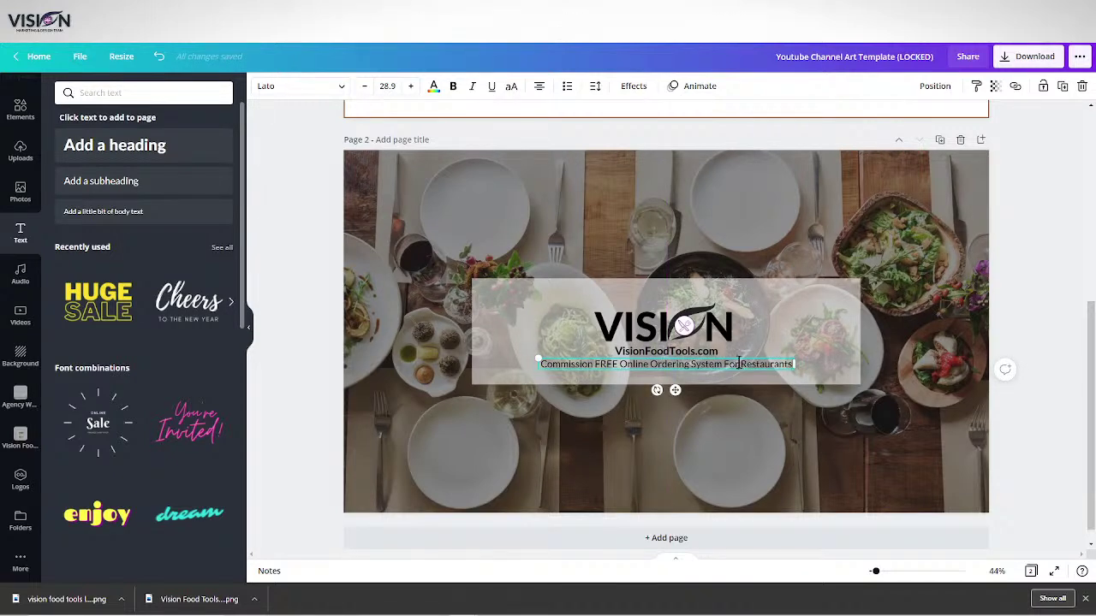
Apply the Lift text effect to both the Commission FREE subheading and the VisionFoodTools.com heading.
{"action": "left_click_drag", "start_coordinate": [542, 364], "coordinate": [836, 366]}
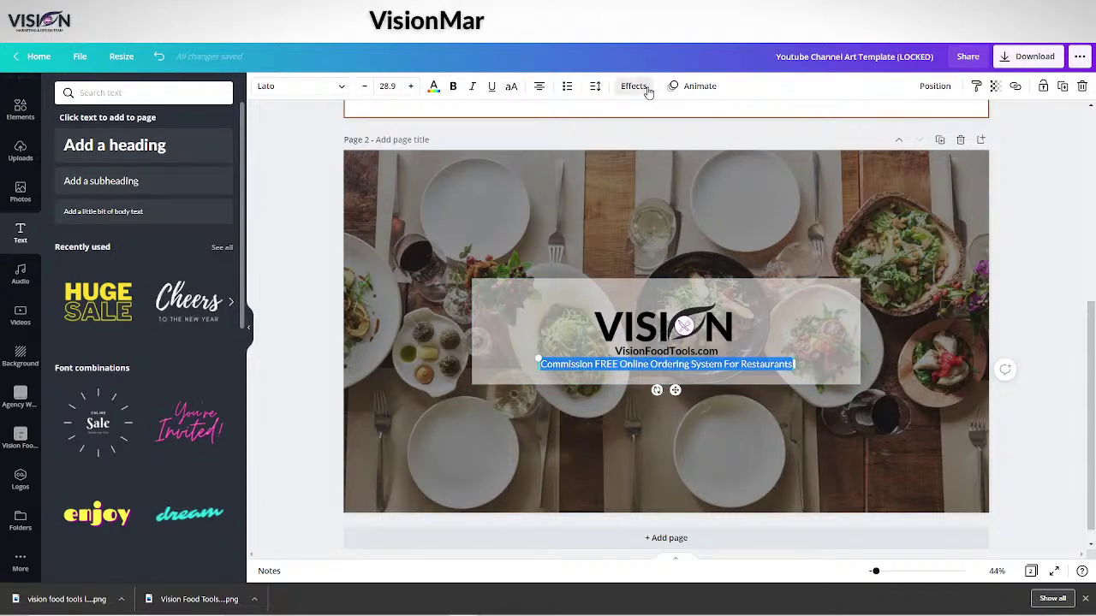
{"action": "left_click", "coordinate": [636, 85]}
{"action": "left_click", "coordinate": [205, 164]}
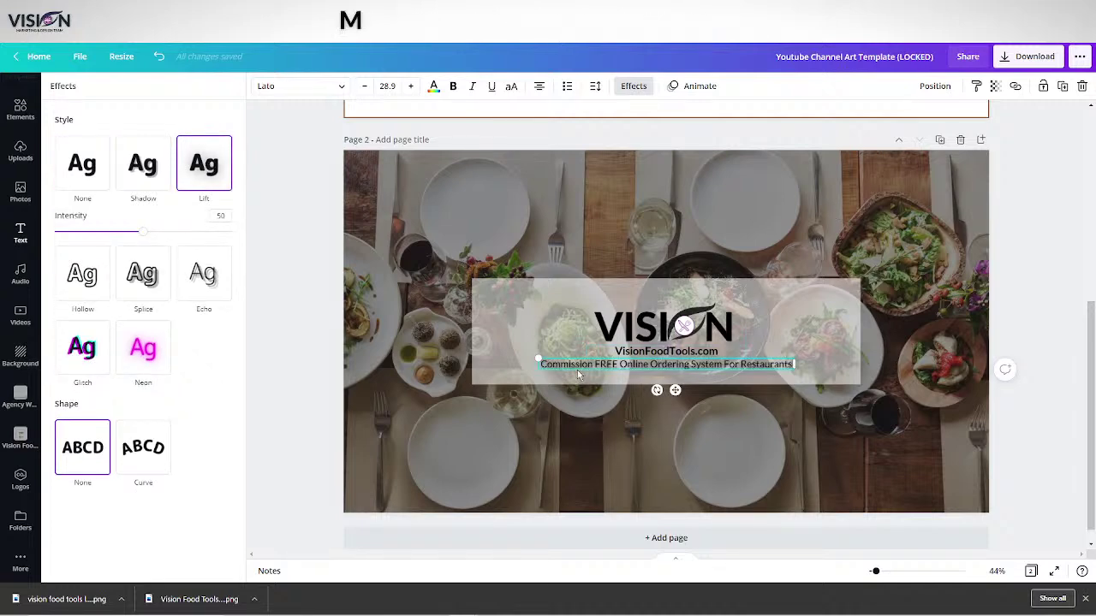
{"action": "left_click", "coordinate": [629, 352]}
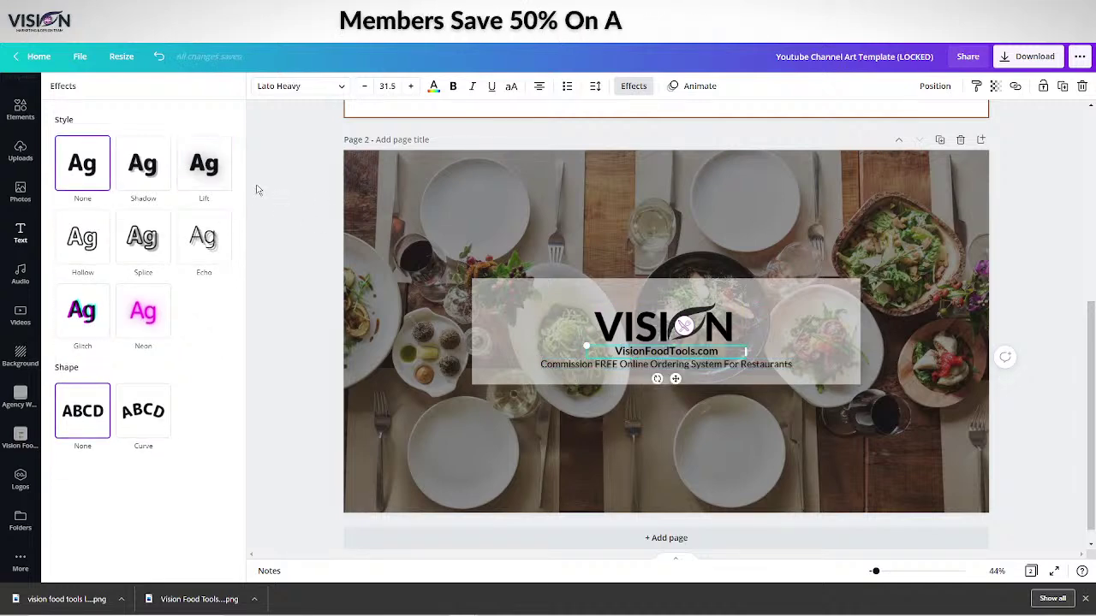
{"action": "left_click", "coordinate": [204, 163]}
{"action": "key", "text": "Escape"}
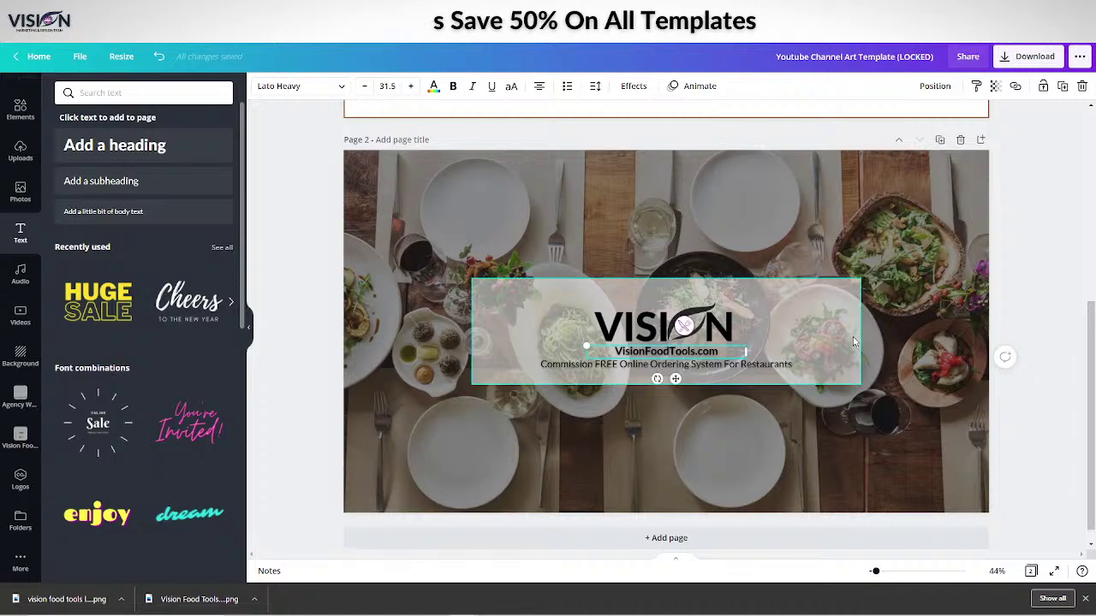
Remove the Lift effect from the VisionFoodTools.com heading and from the Commission FREE subheading.
{"action": "left_click", "coordinate": [650, 355]}
{"action": "left_click_drag", "start_coordinate": [608, 352], "coordinate": [727, 354]}
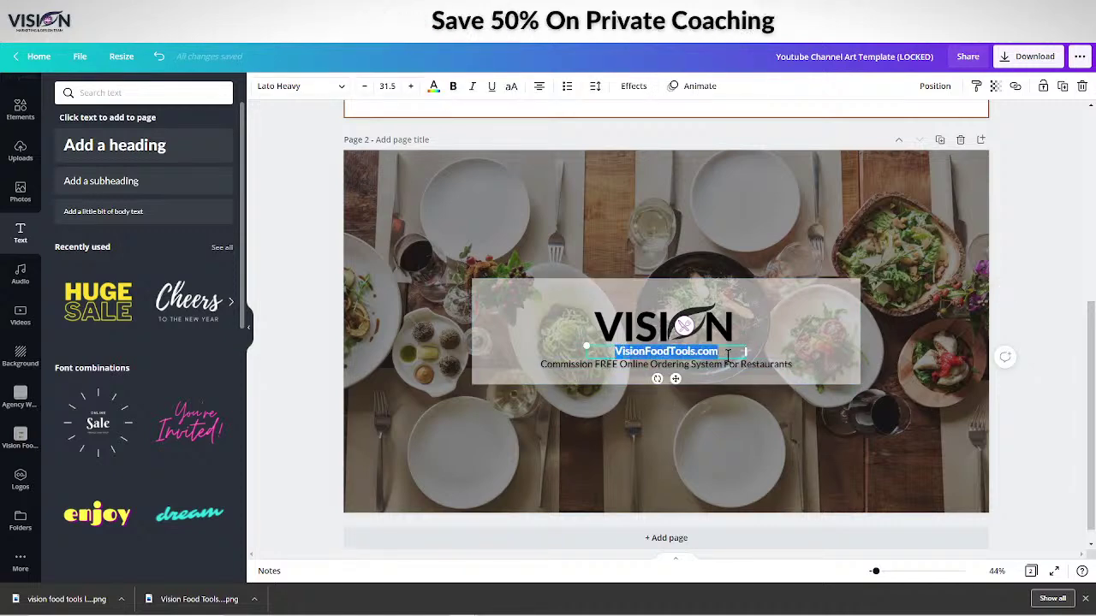
{"action": "left_click", "coordinate": [633, 85]}
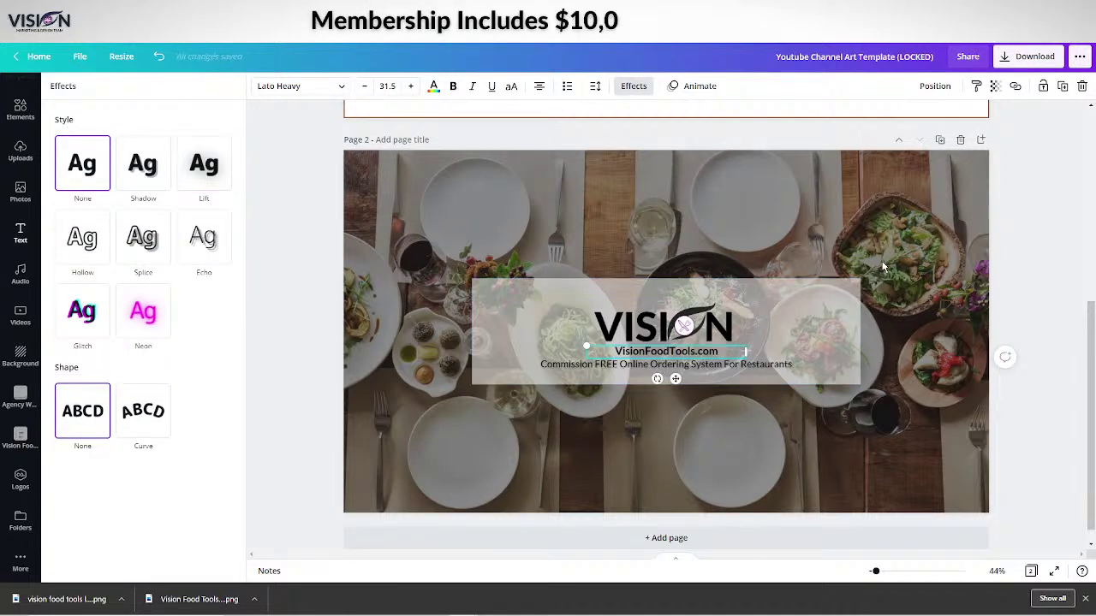
{"action": "left_click", "coordinate": [677, 424]}
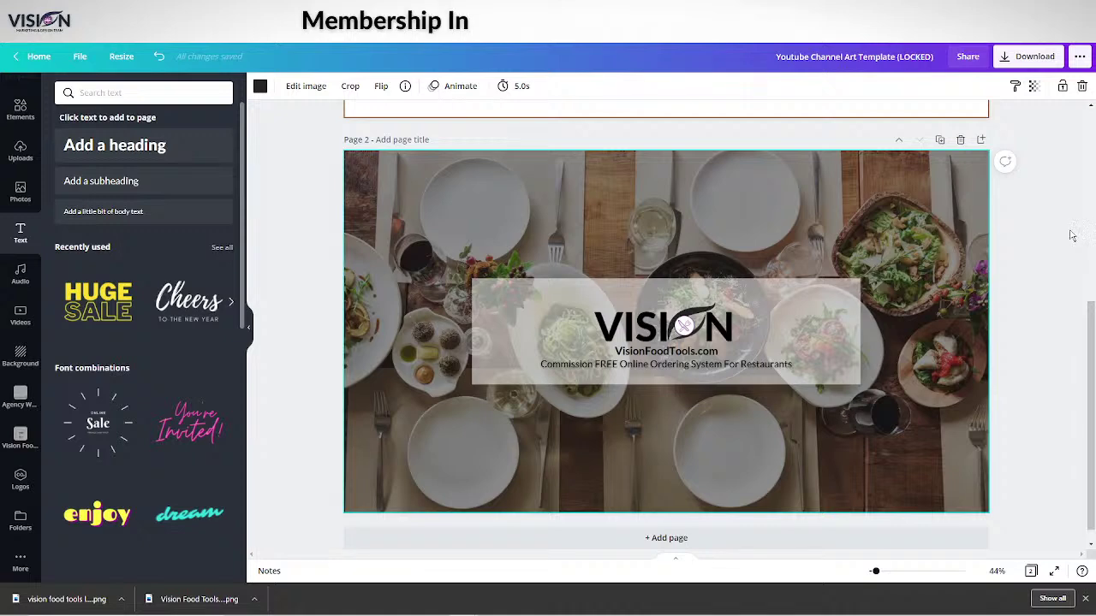
{"action": "left_click", "coordinate": [583, 365]}
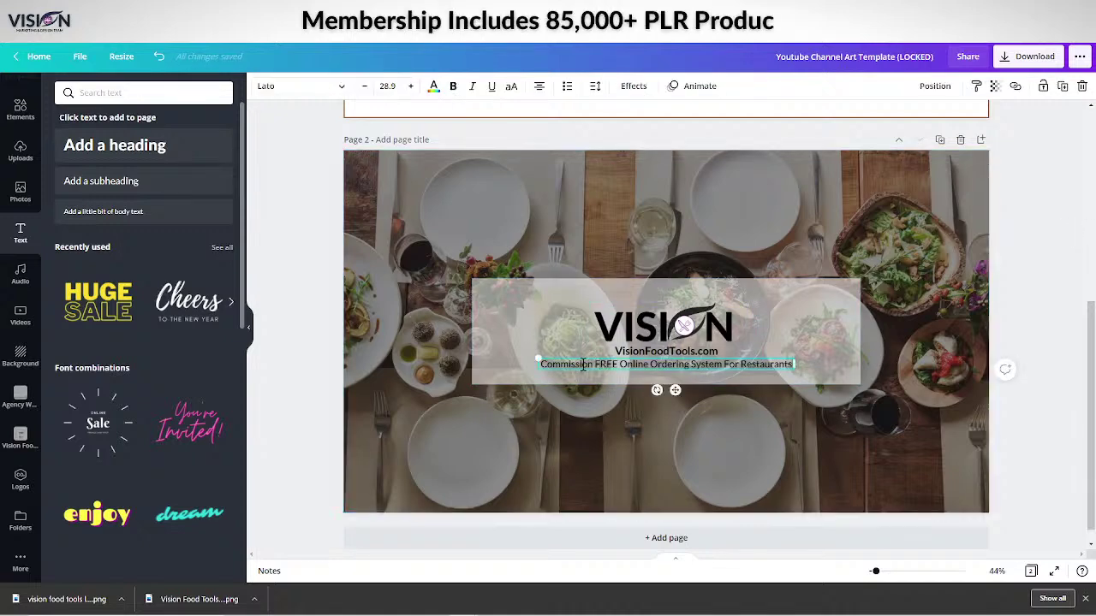
{"action": "left_click_drag", "start_coordinate": [538, 363], "coordinate": [800, 365]}
{"action": "left_click", "coordinate": [631, 87]}
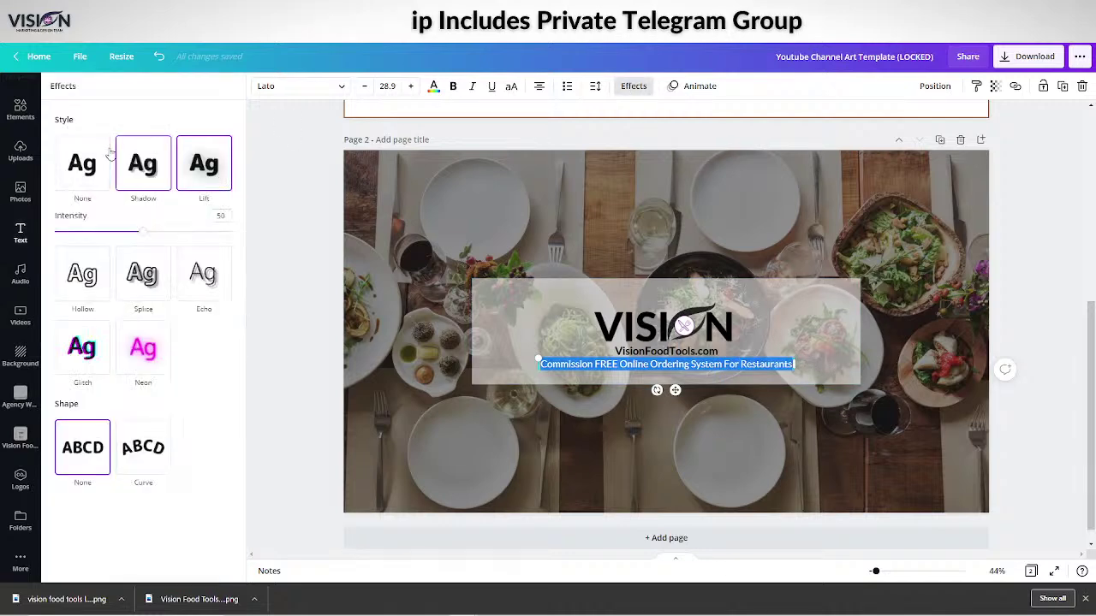
{"action": "key", "text": "Escape"}
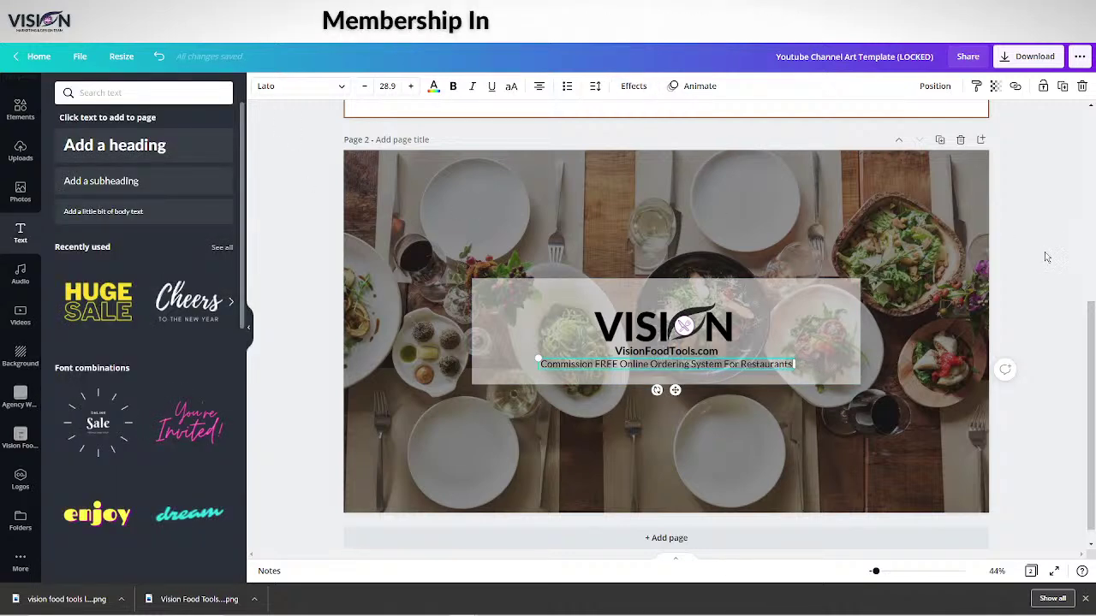
{"action": "left_click", "coordinate": [1046, 257]}
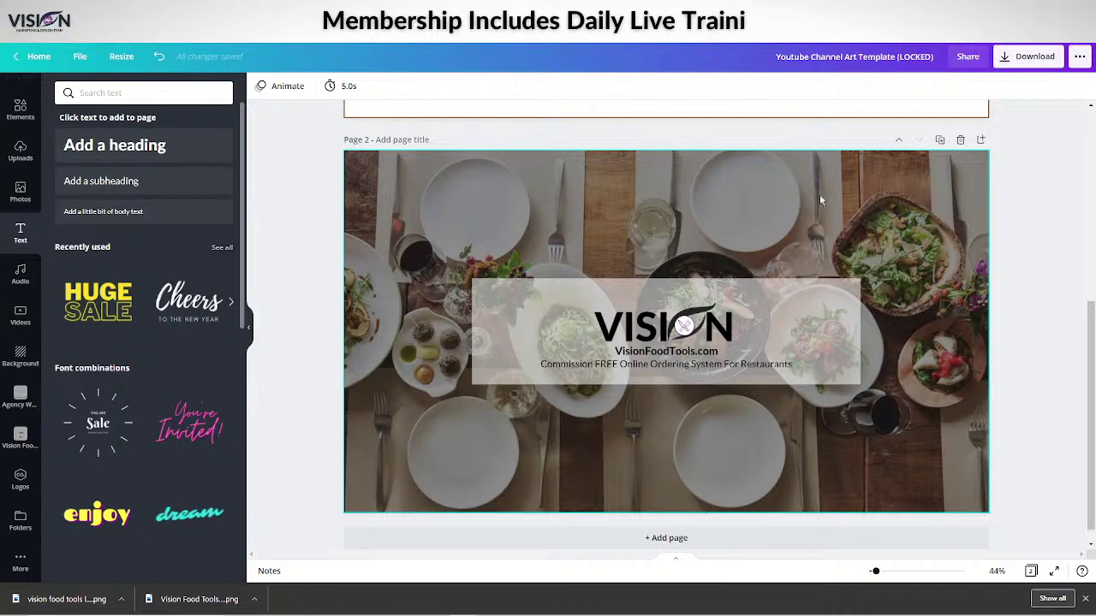
Download only page 2 of the design as a PNG.
{"action": "left_click", "coordinate": [1022, 57]}
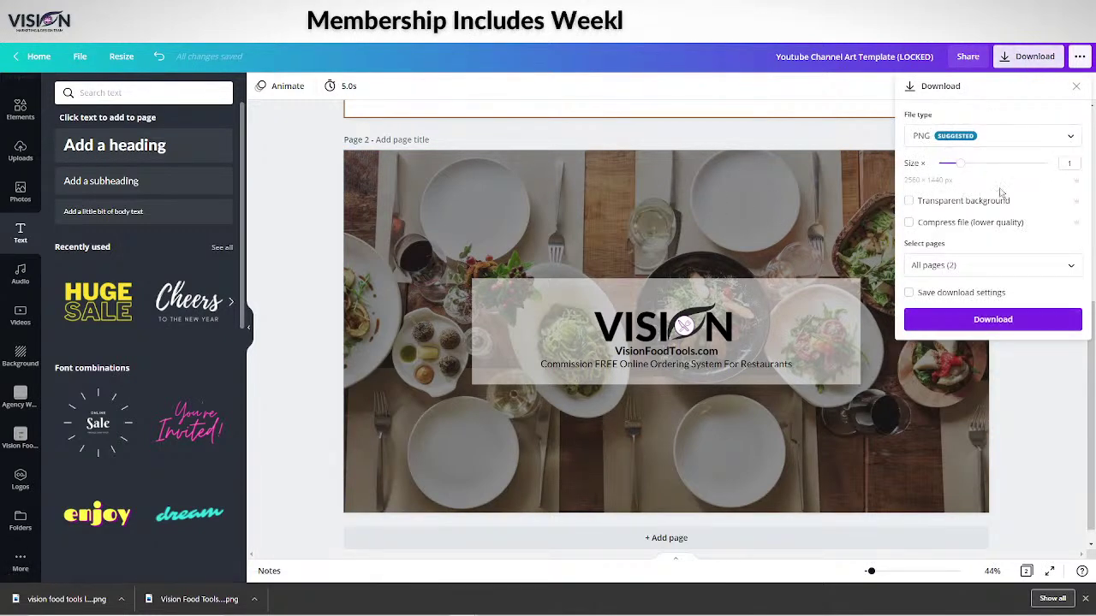
{"action": "left_click", "coordinate": [1072, 267]}
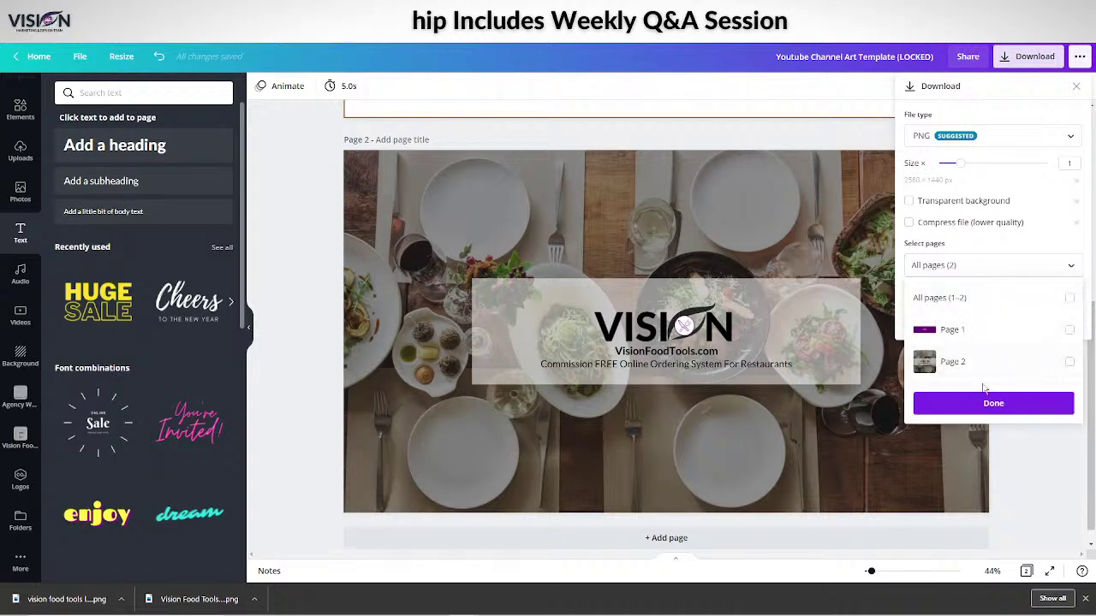
{"action": "left_click", "coordinate": [1068, 362]}
{"action": "left_click", "coordinate": [995, 402]}
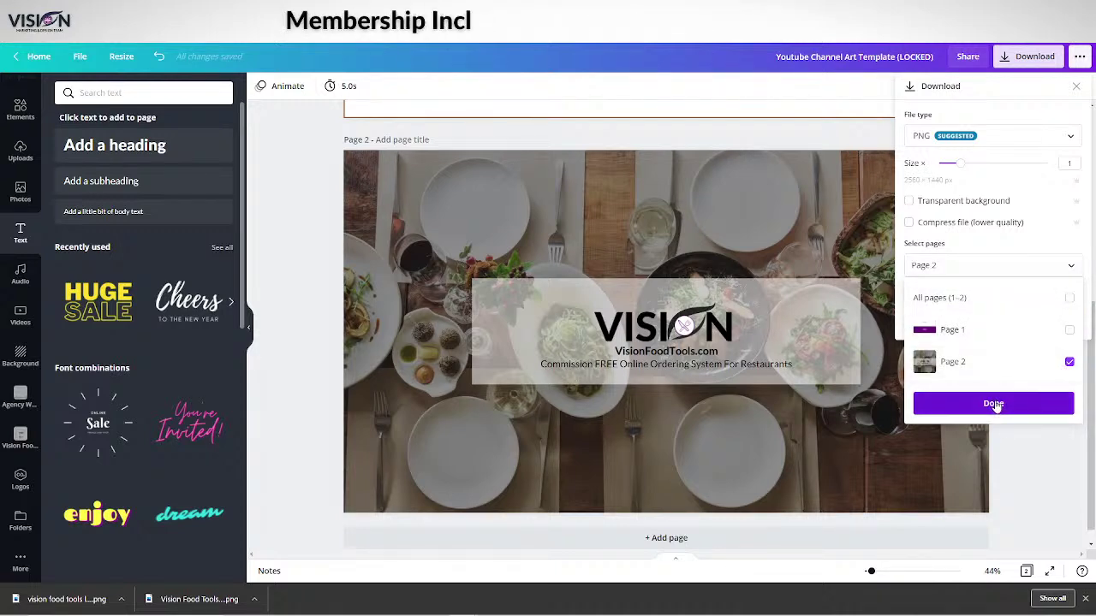
{"action": "left_click", "coordinate": [993, 320]}
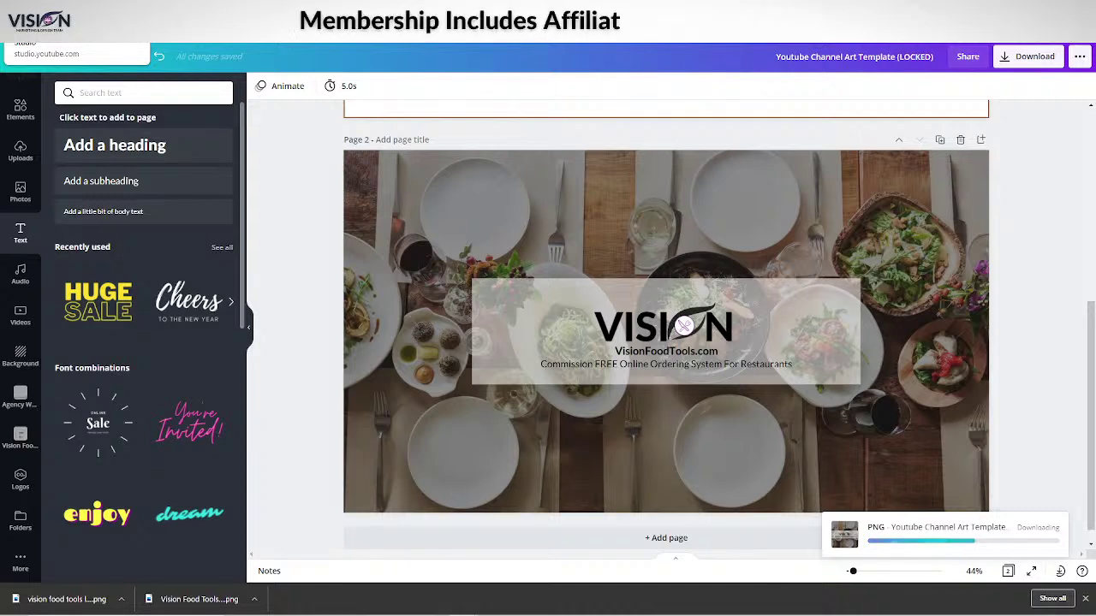
Switch to YouTube Studio and load Youtube Channel Art Template (4).png from the Downloads From Browser folder as the channel's banner image.
{"action": "left_click", "coordinate": [77, 33]}
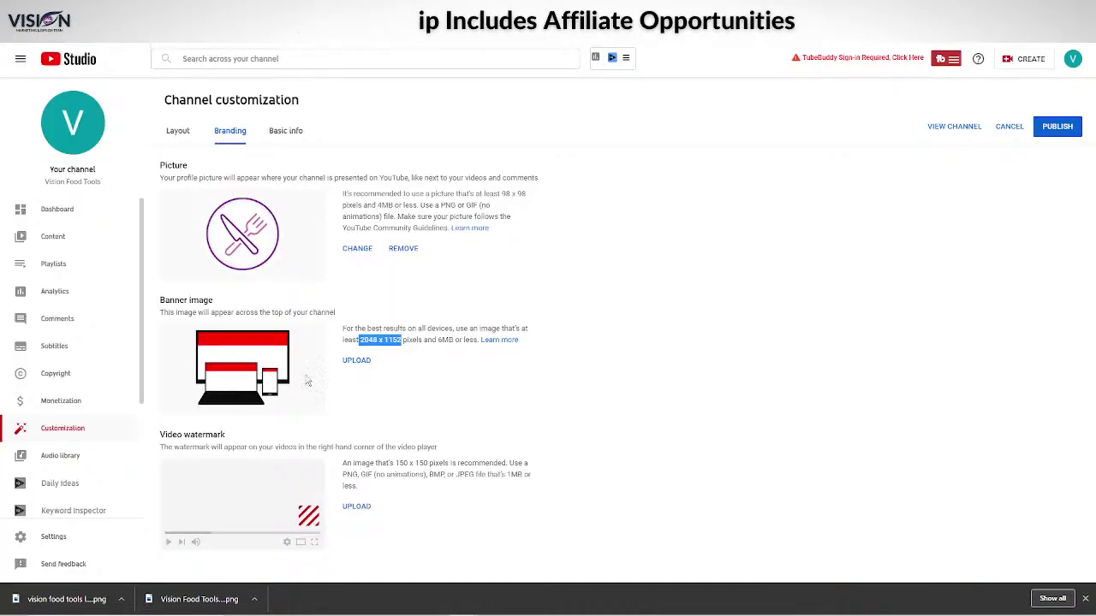
{"action": "left_click", "coordinate": [356, 360]}
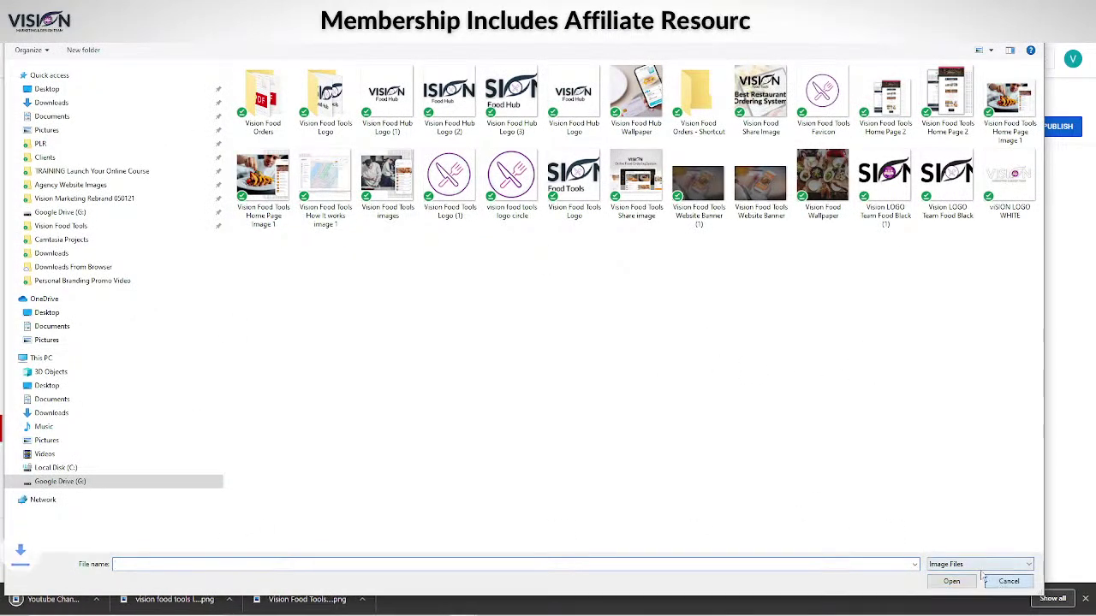
{"action": "left_click", "coordinate": [993, 582]}
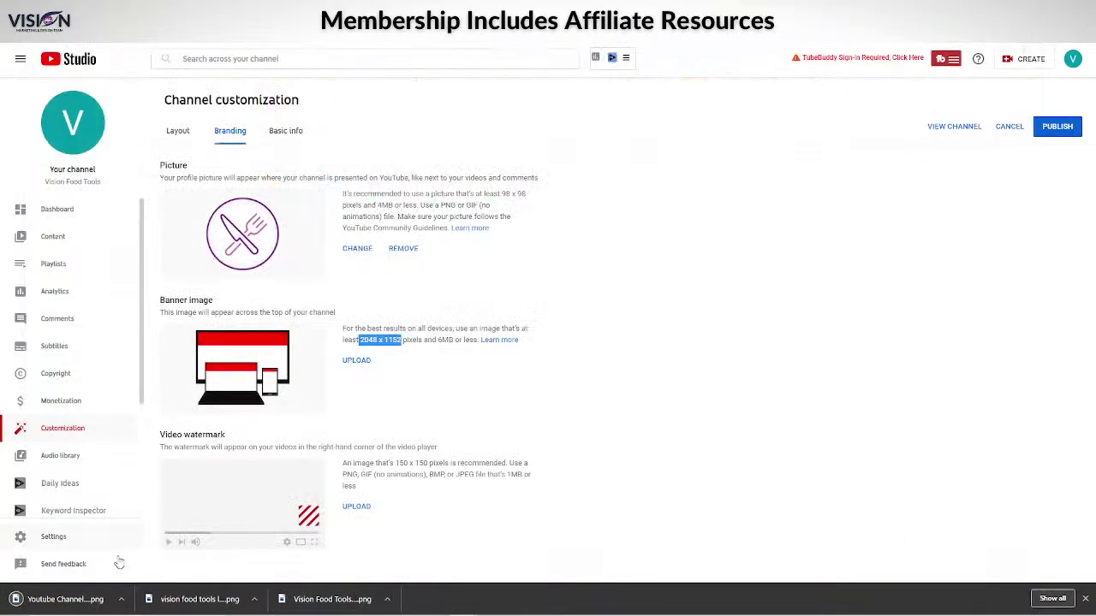
{"action": "left_click", "coordinate": [356, 360]}
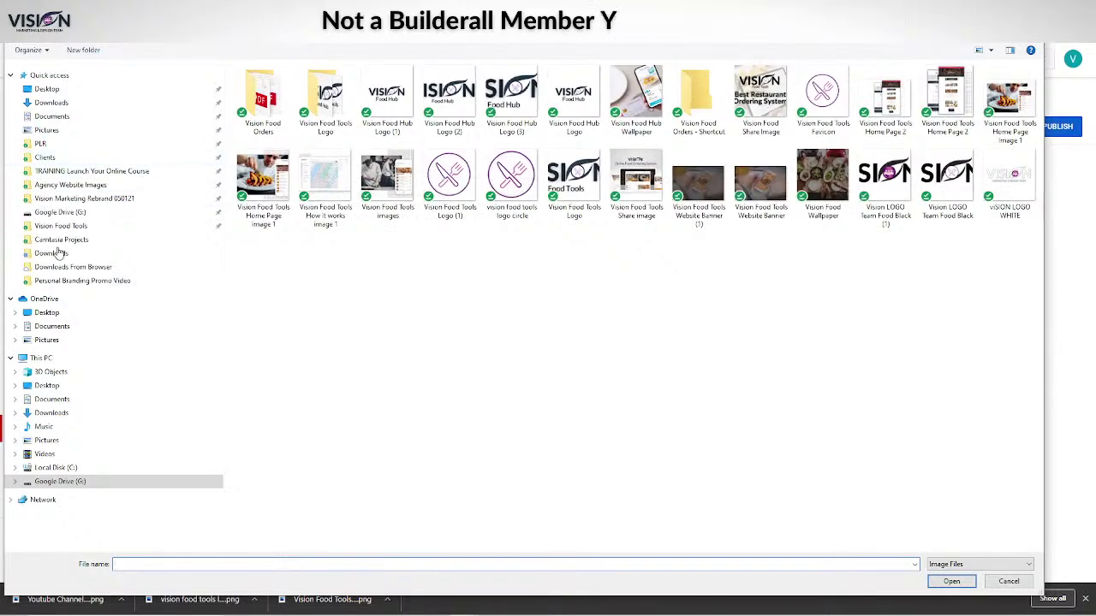
{"action": "left_click", "coordinate": [55, 267]}
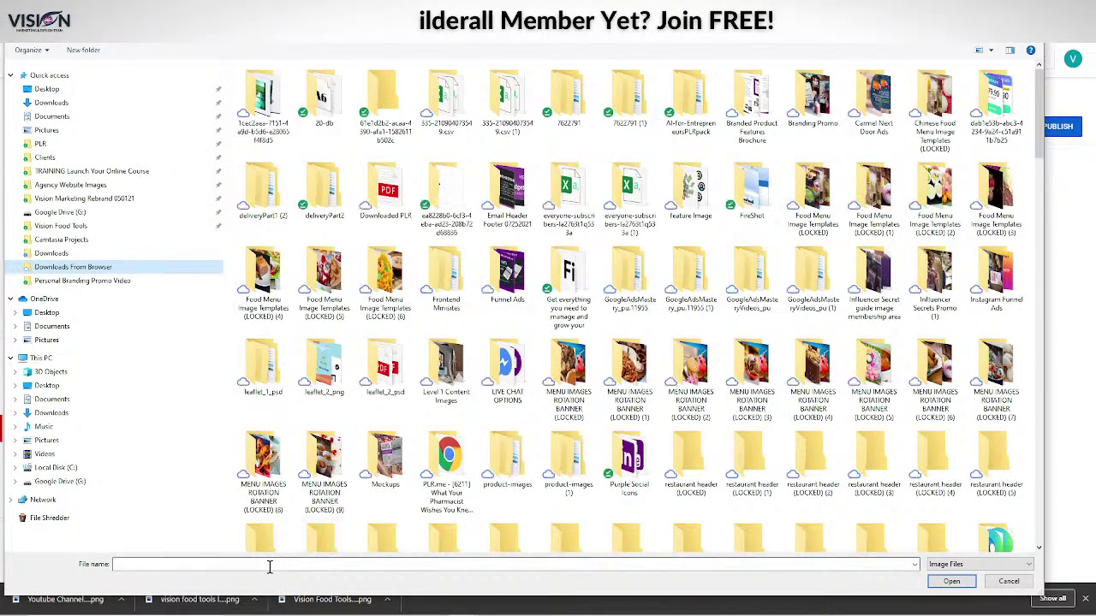
{"action": "type", "text": "youtube"}
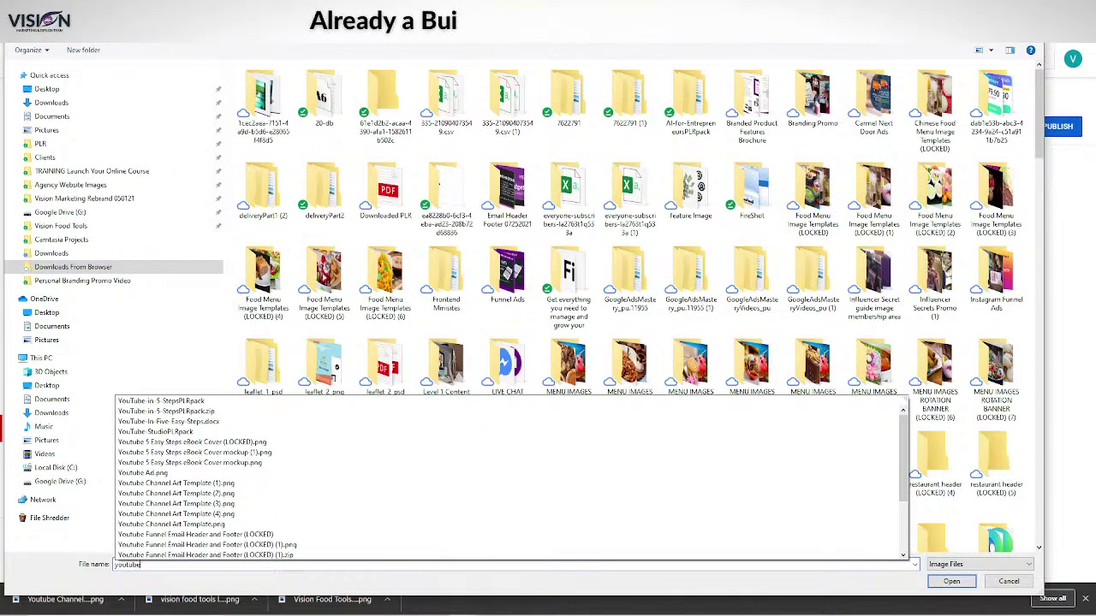
{"action": "type", "text": " cha"}
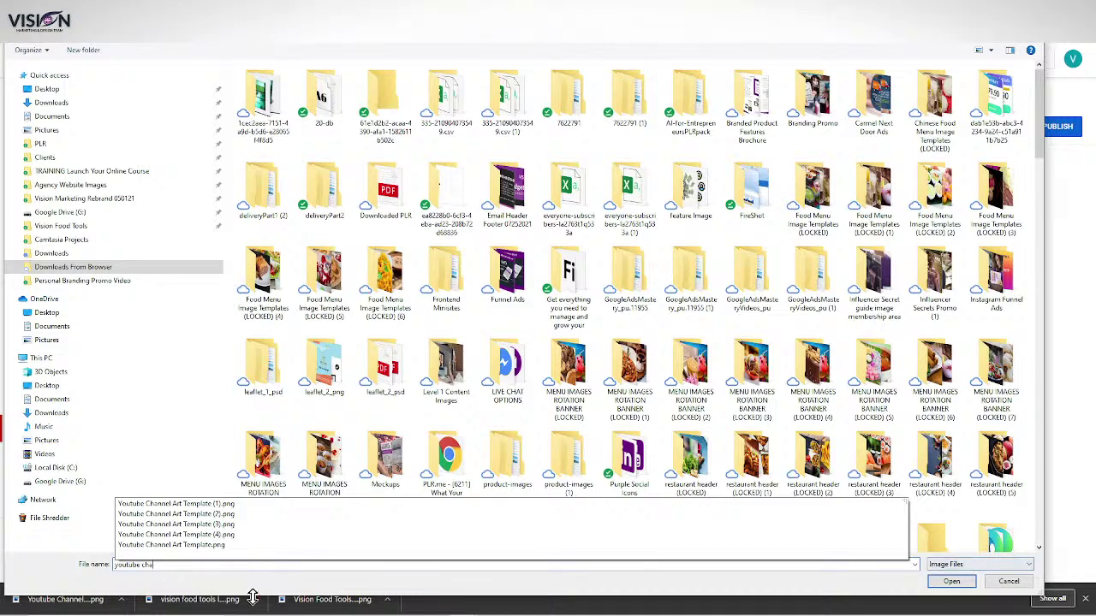
{"action": "left_click", "coordinate": [599, 534]}
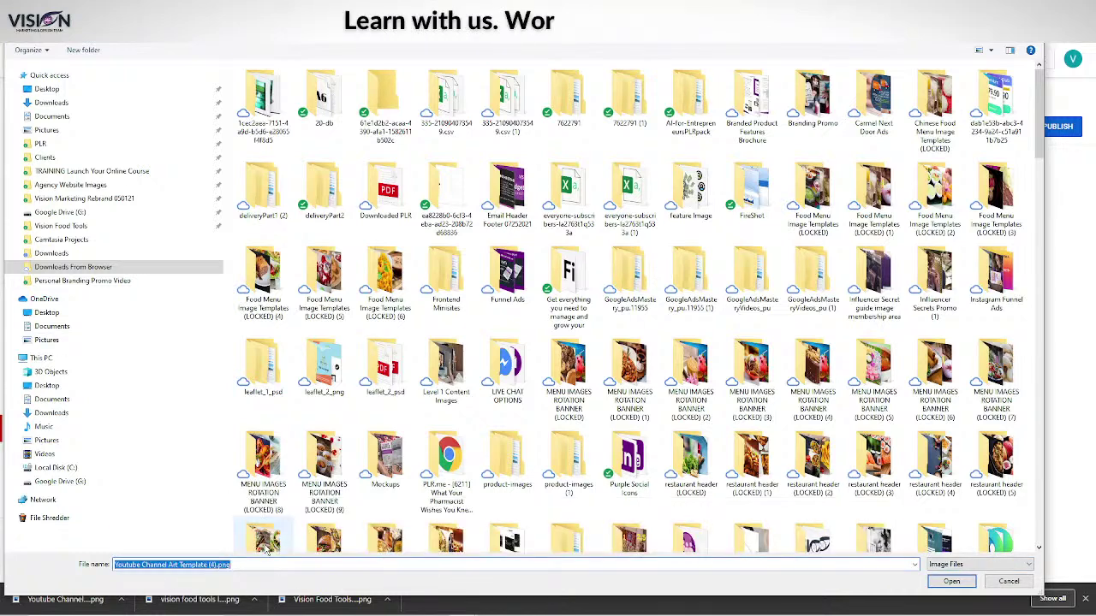
{"action": "left_click", "coordinate": [951, 581]}
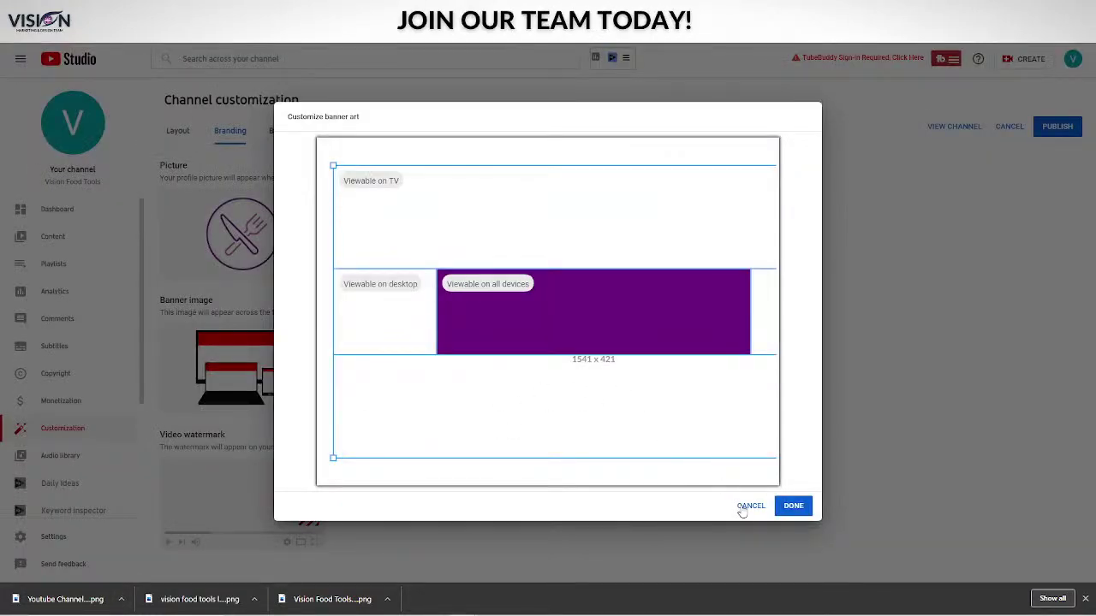
Cancel the purple banner upload and locate the downloaded YouTube channel art file in its folder.
{"action": "left_click", "coordinate": [750, 506]}
{"action": "left_click", "coordinate": [120, 599]}
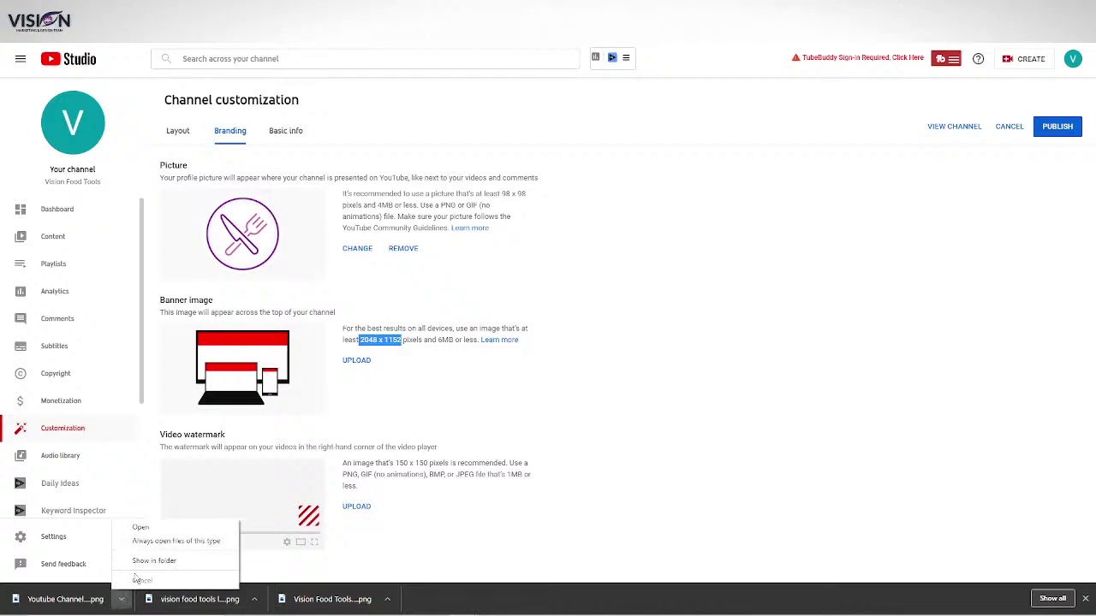
{"action": "left_click", "coordinate": [154, 561]}
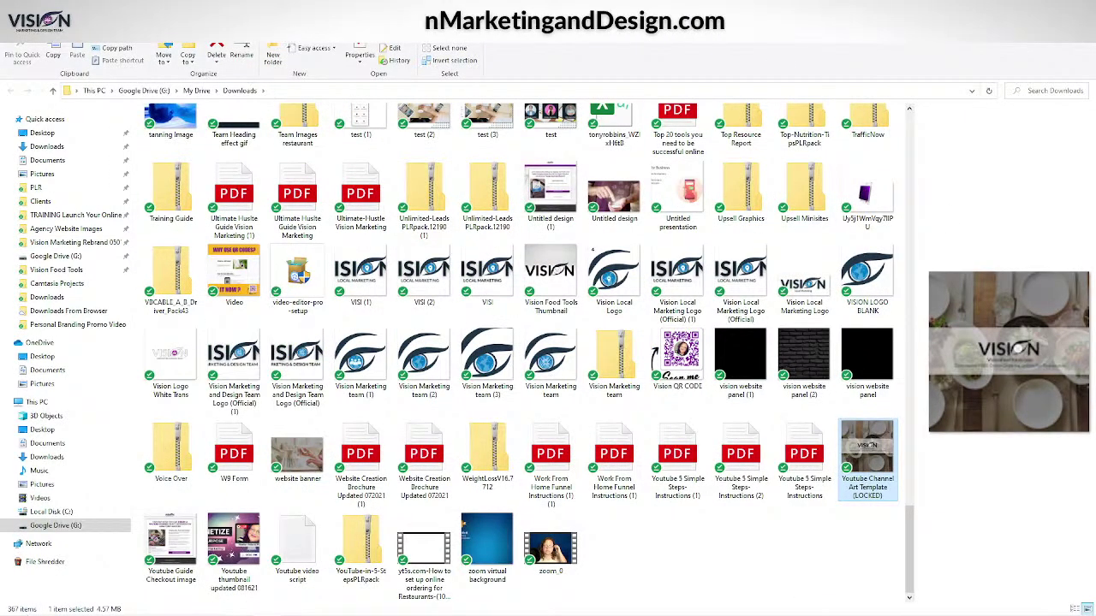
{"action": "key", "text": "alt+Tab"}
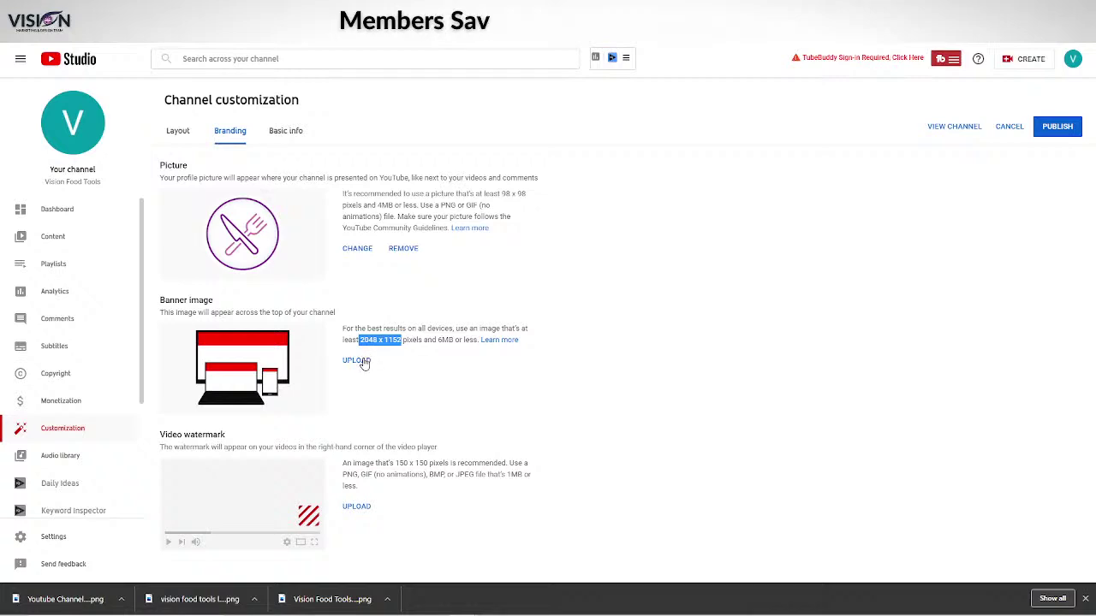
Upload Youtube Channel Art Template (LOCKED).png from the Google Drive Downloads folder as the banner image and accept its crop.
{"action": "left_click", "coordinate": [363, 363]}
{"action": "left_click", "coordinate": [67, 255]}
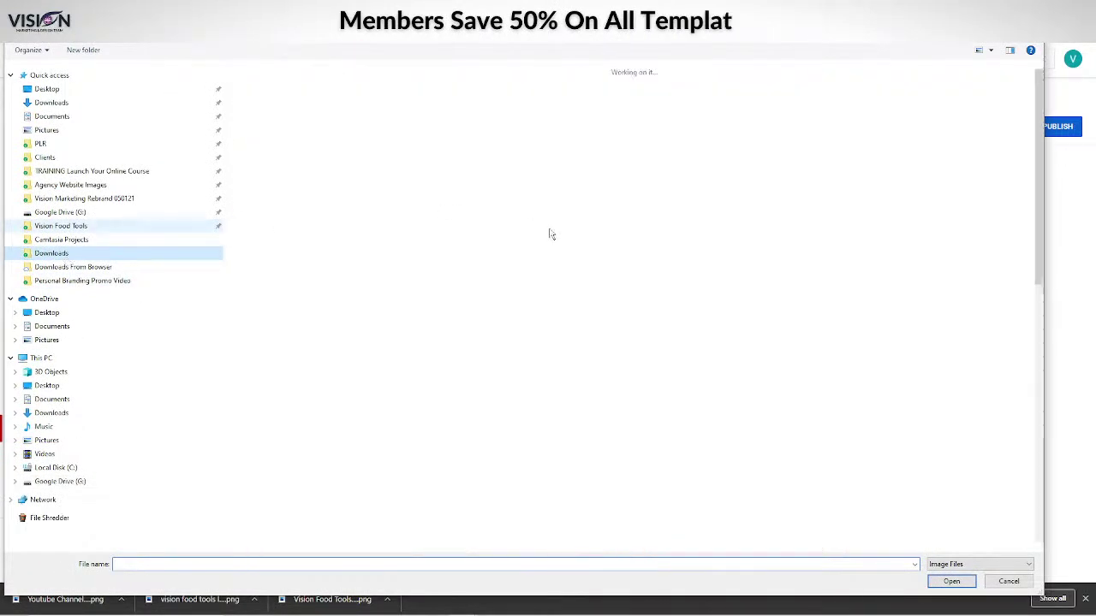
{"action": "left_click", "coordinate": [475, 564]}
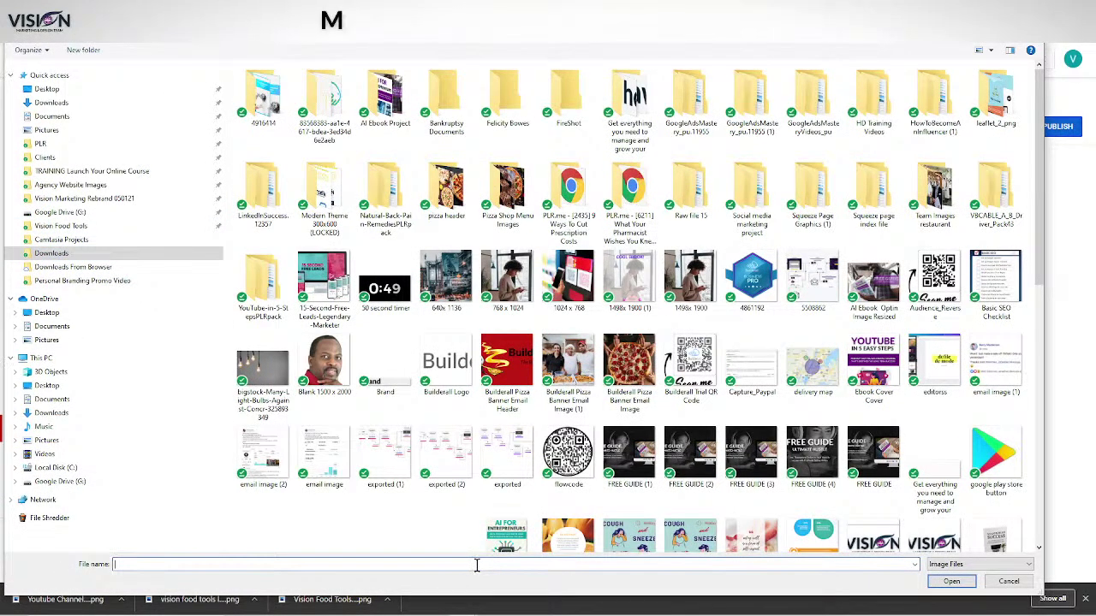
{"action": "type", "text": "youtube"}
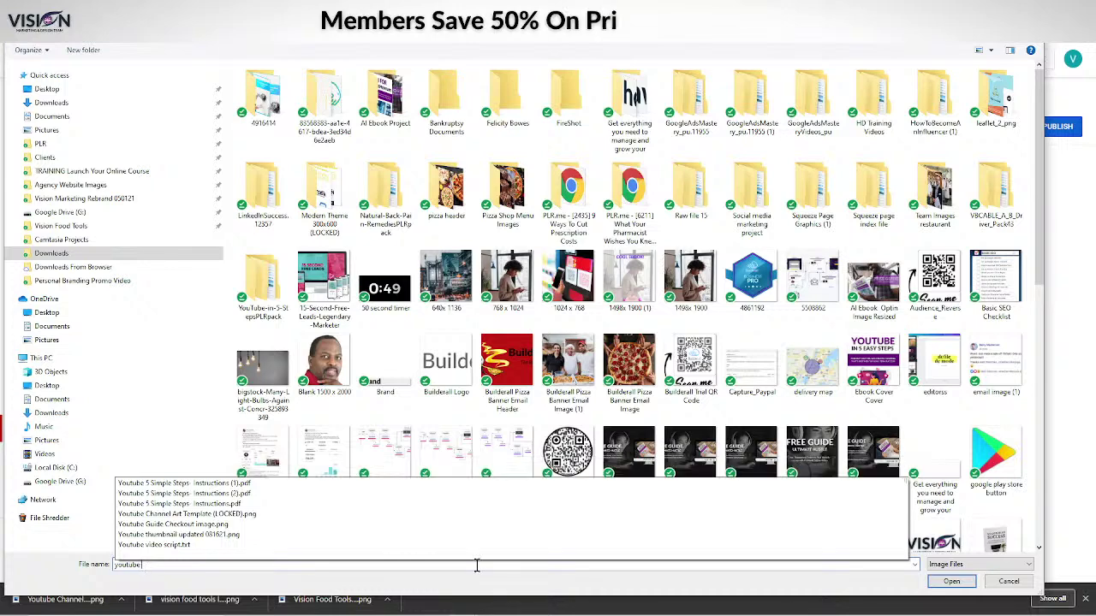
{"action": "left_click", "coordinate": [260, 517]}
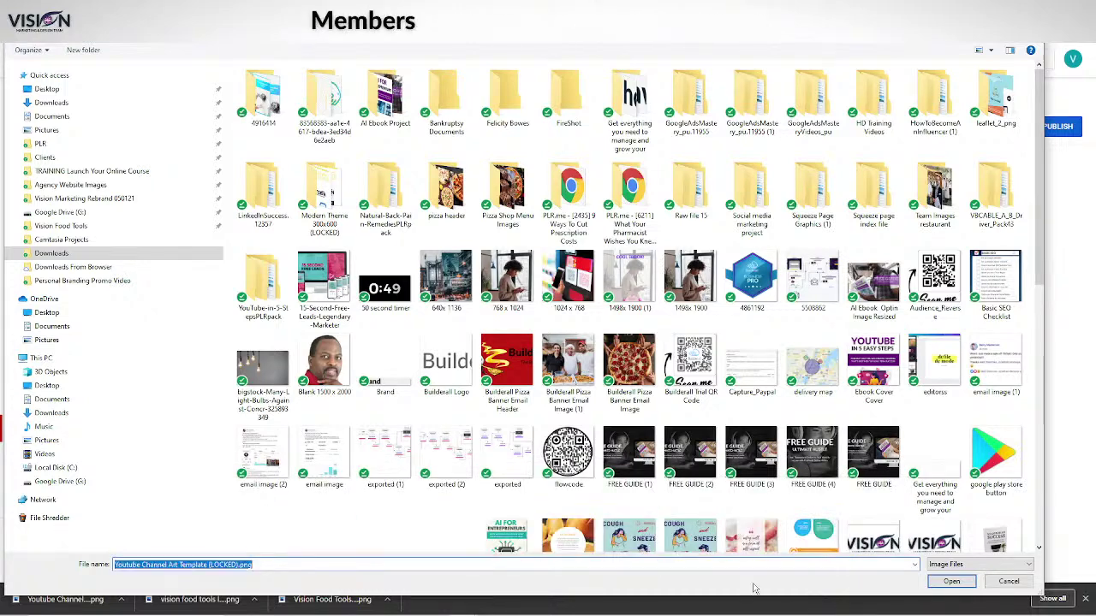
{"action": "left_click", "coordinate": [951, 582]}
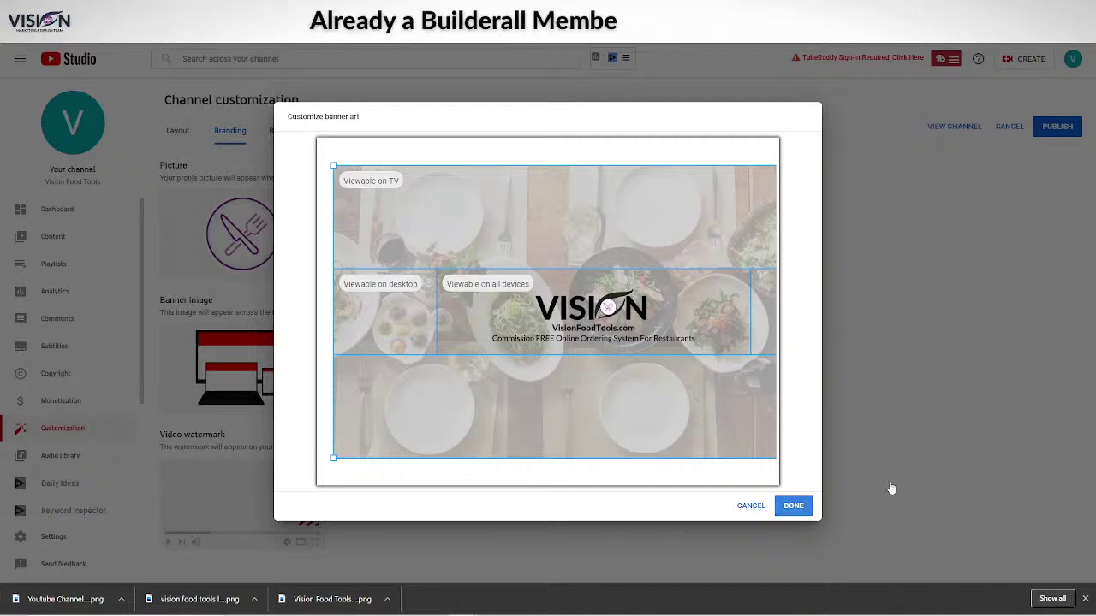
{"action": "left_click", "coordinate": [789, 506]}
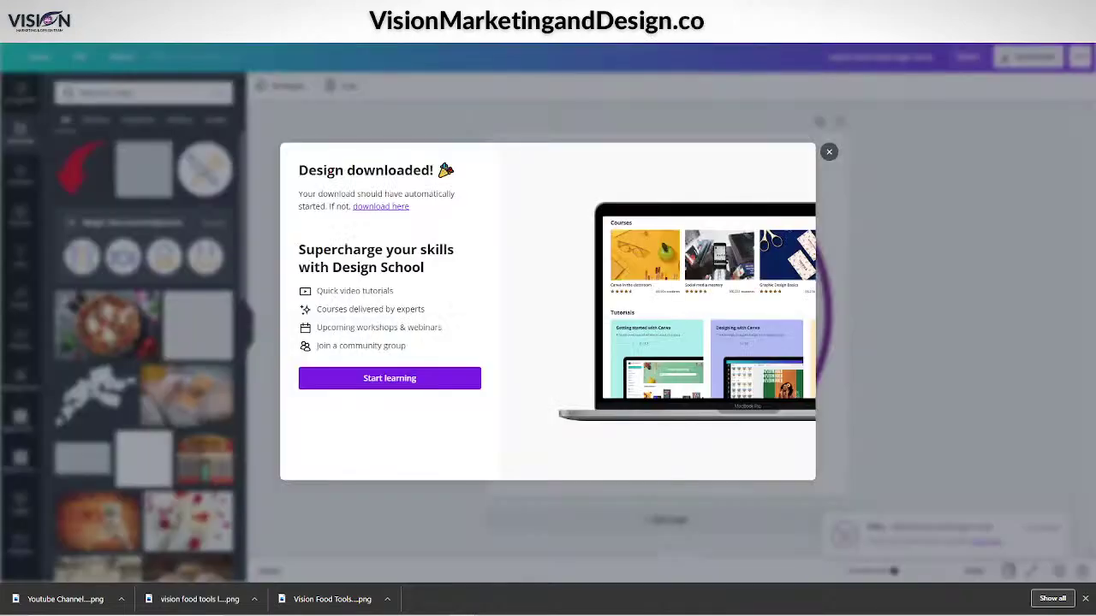
{"action": "left_click", "coordinate": [828, 153]}
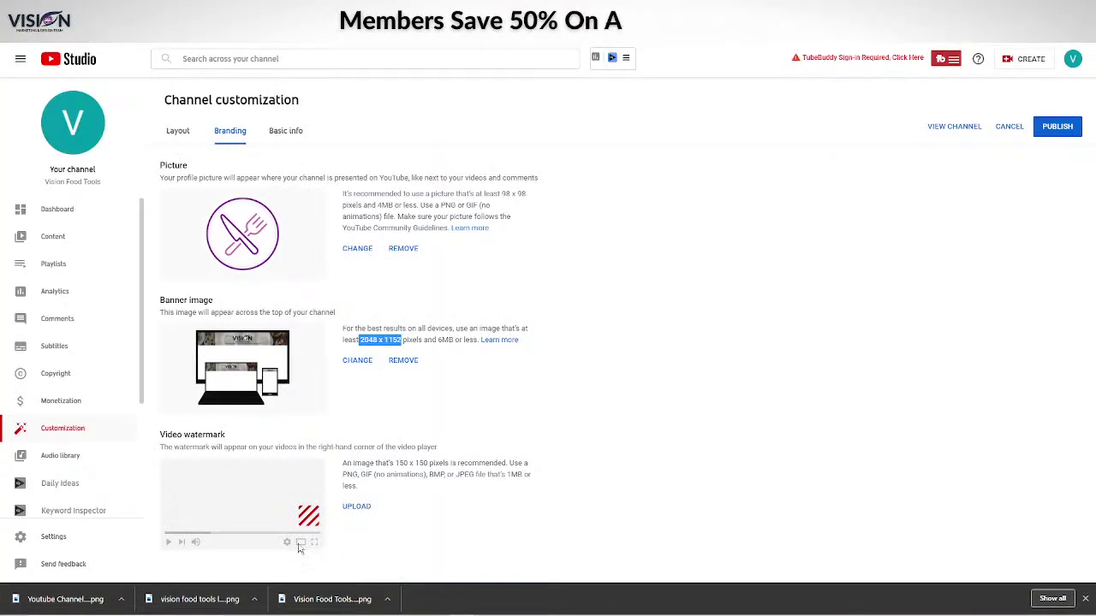
Upload the vision food tools logo circle image from the Vision Food Tools folder as the video watermark.
{"action": "left_click", "coordinate": [354, 507]}
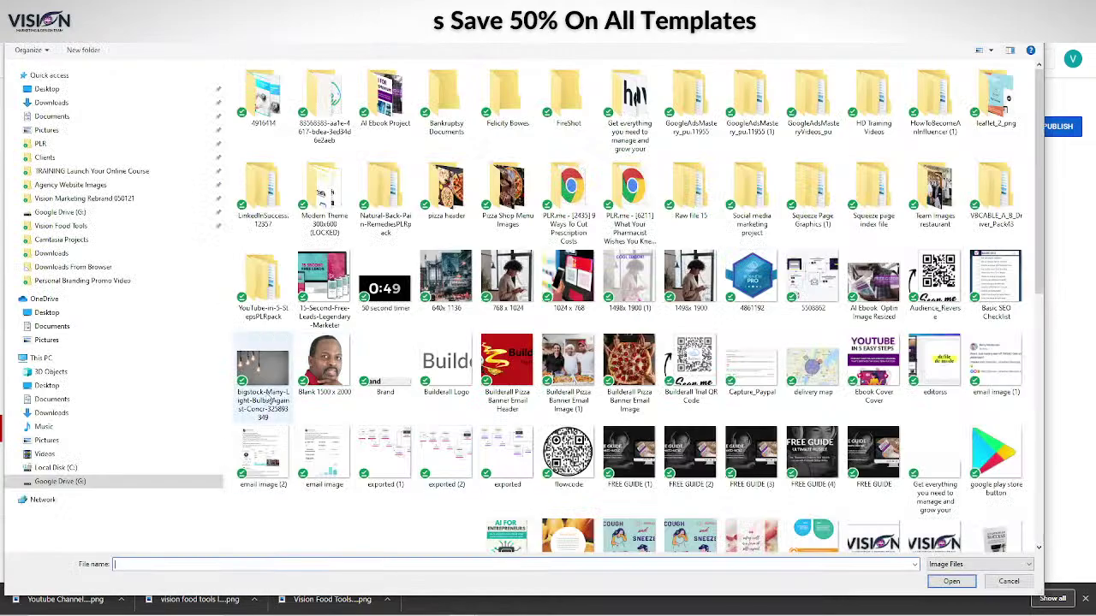
{"action": "left_click", "coordinate": [57, 226]}
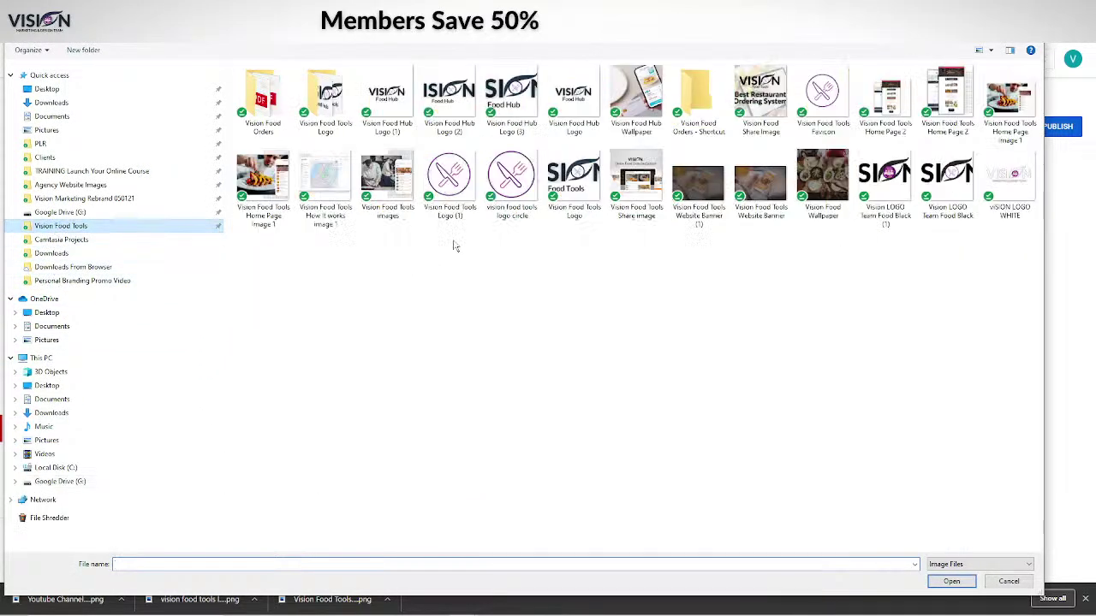
{"action": "left_click", "coordinate": [496, 177]}
{"action": "left_click", "coordinate": [950, 580]}
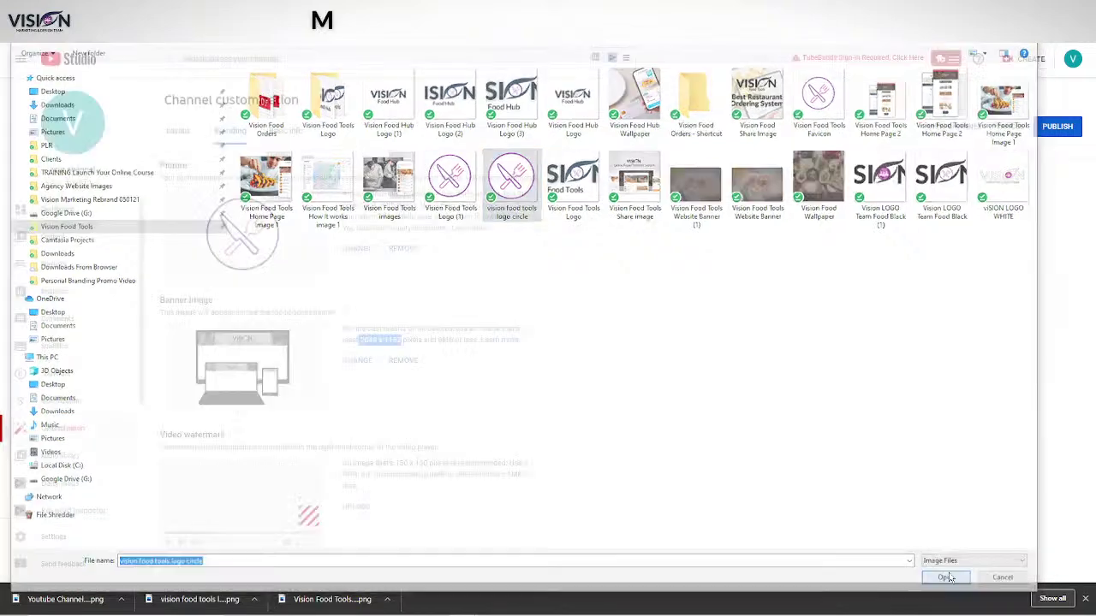
{"action": "left_click", "coordinate": [793, 506]}
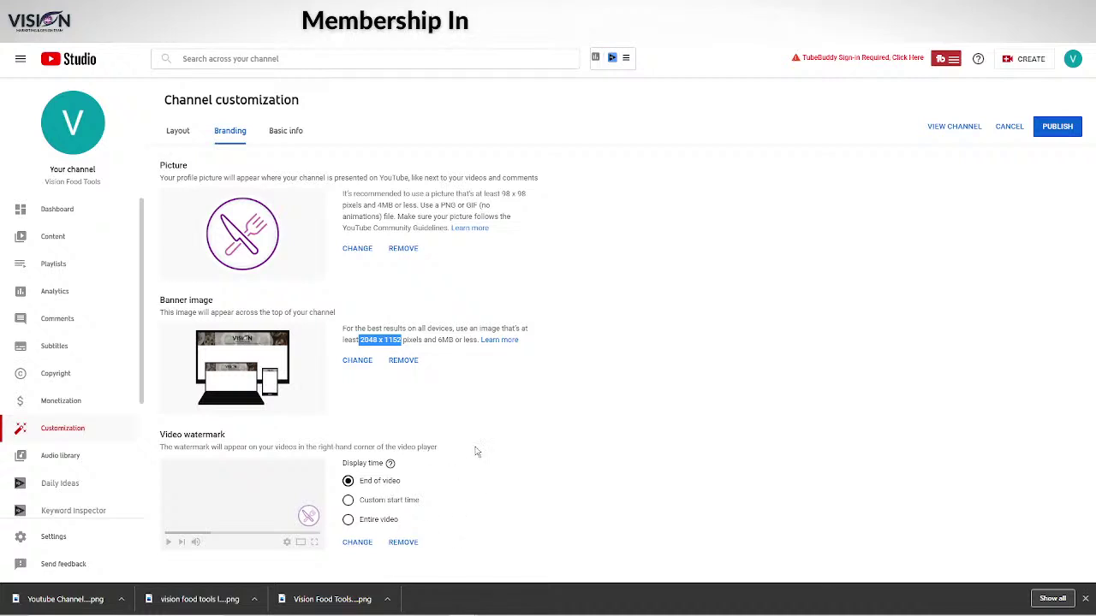
Set the watermark's display time to Entire video and publish the channel branding changes.
{"action": "left_click", "coordinate": [347, 500]}
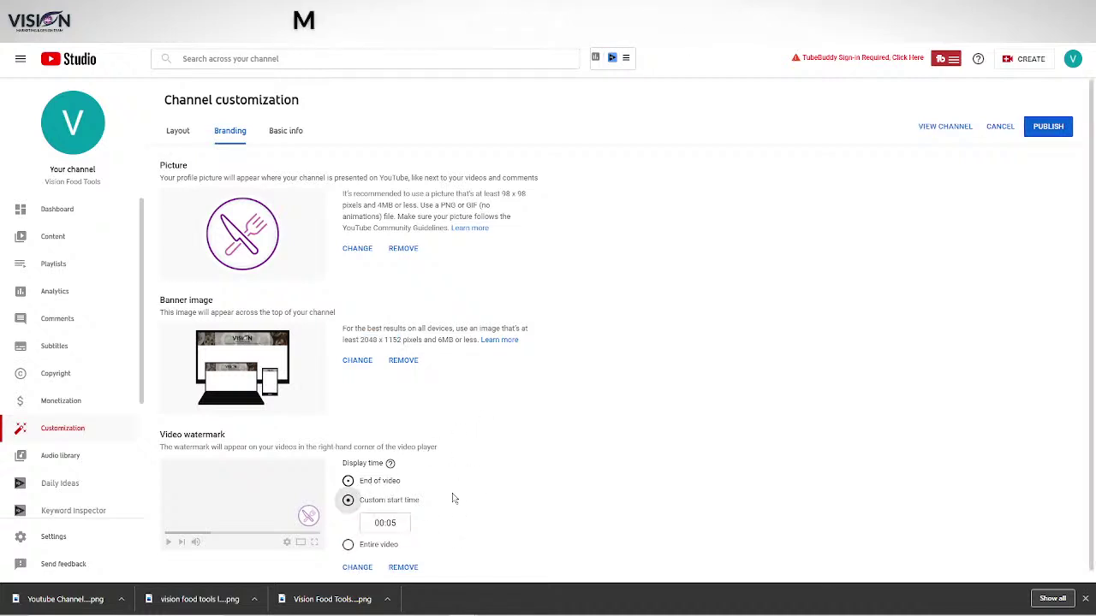
{"action": "left_click", "coordinate": [349, 545]}
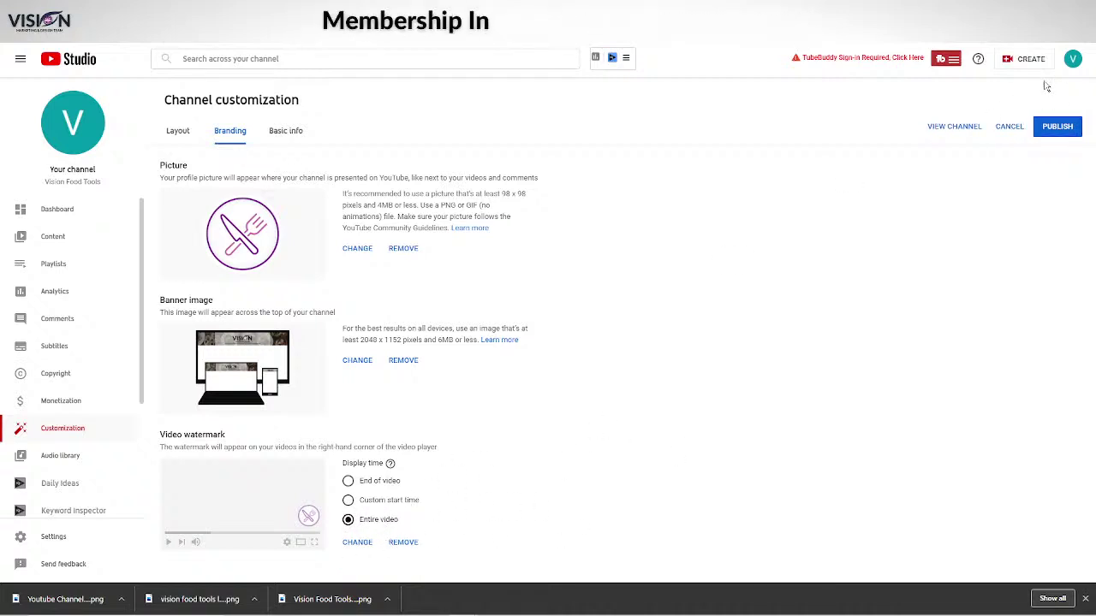
{"action": "left_click", "coordinate": [1054, 126]}
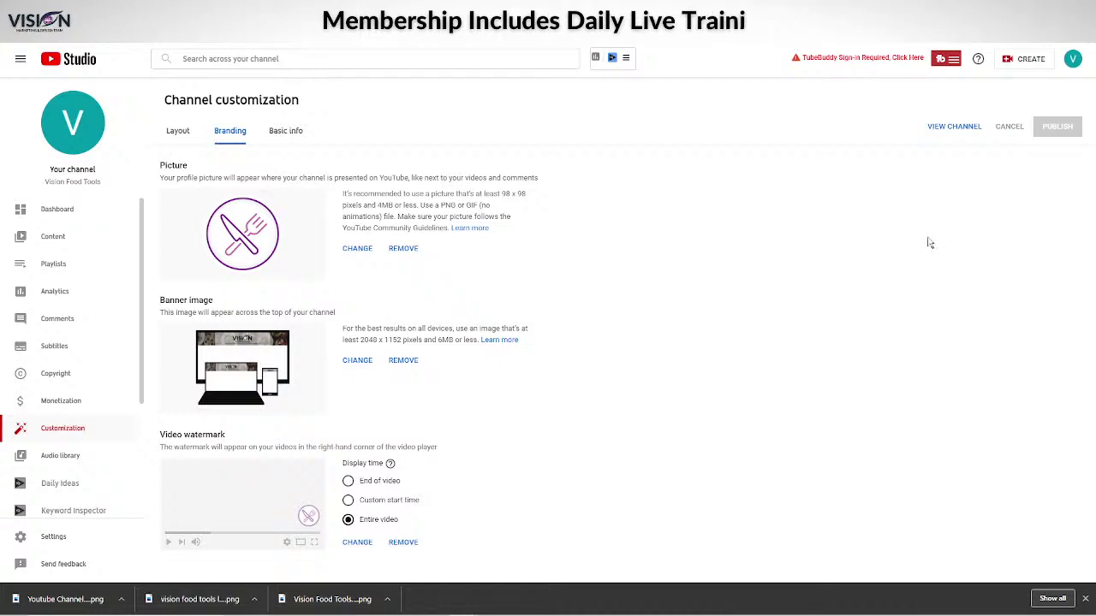
View the channel page and upload the video "How to Create the order online button in different website builders Vision Food Tools".
{"action": "left_click", "coordinate": [955, 126]}
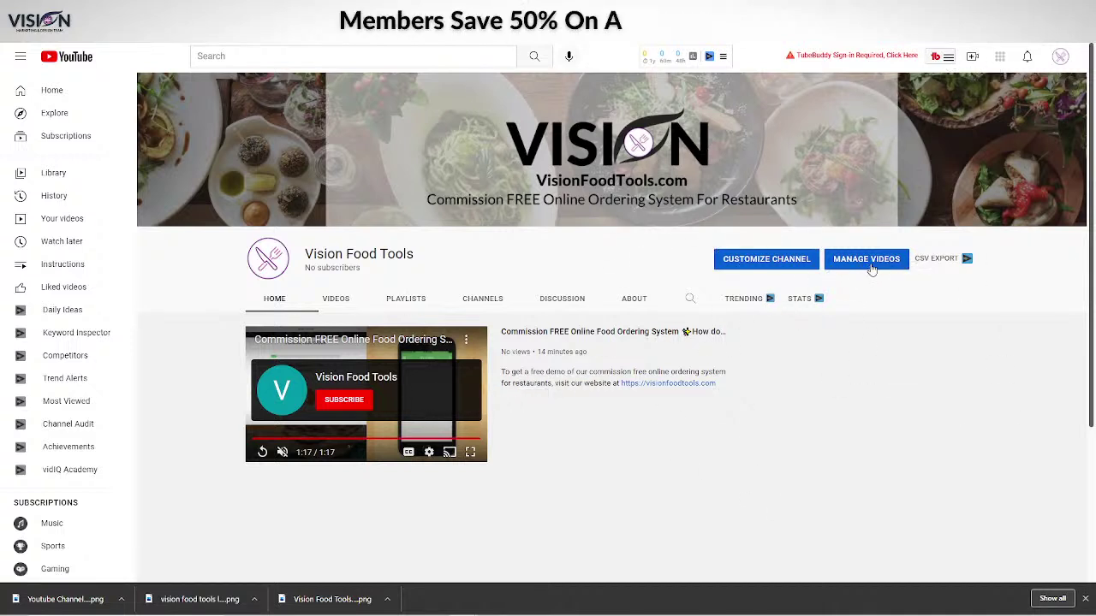
{"action": "left_click", "coordinate": [972, 58]}
{"action": "left_click", "coordinate": [989, 83]}
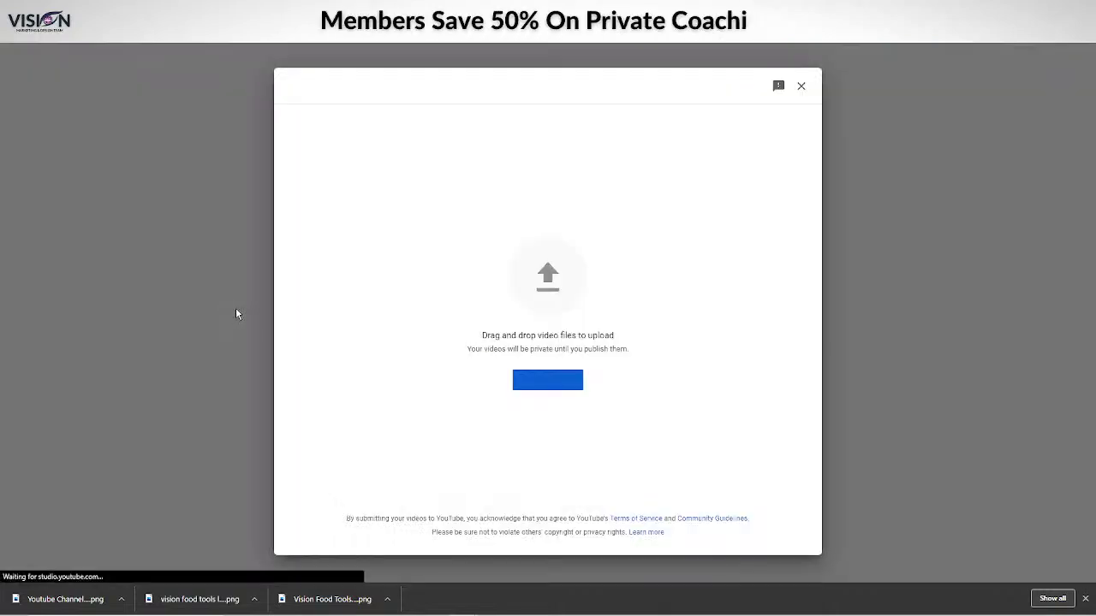
{"action": "left_click", "coordinate": [575, 381]}
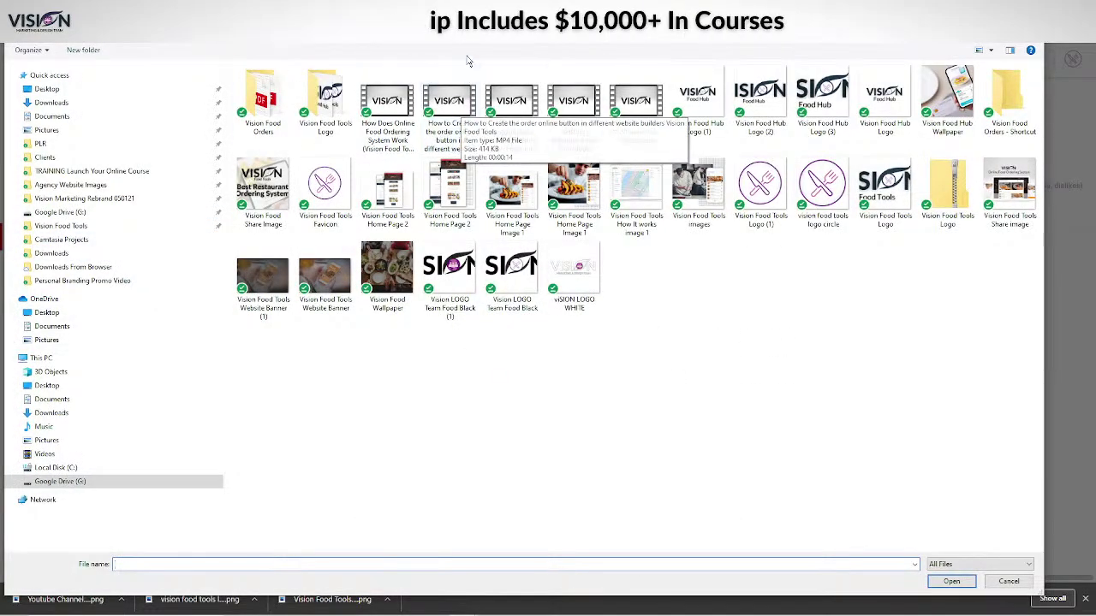
{"action": "left_click", "coordinate": [456, 106]}
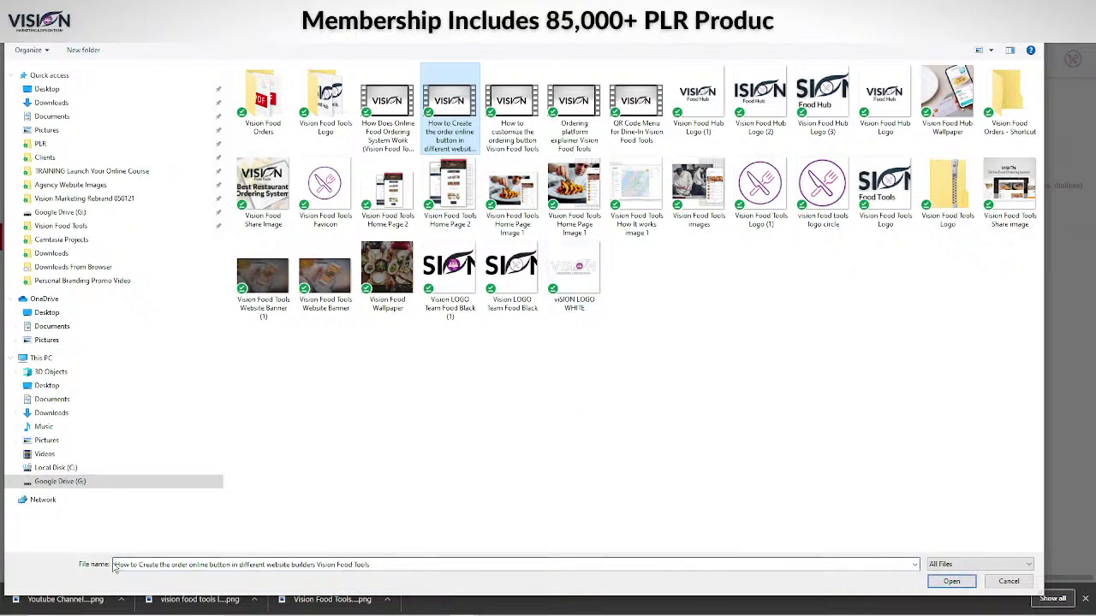
{"action": "left_click_drag", "start_coordinate": [115, 564], "coordinate": [403, 564]}
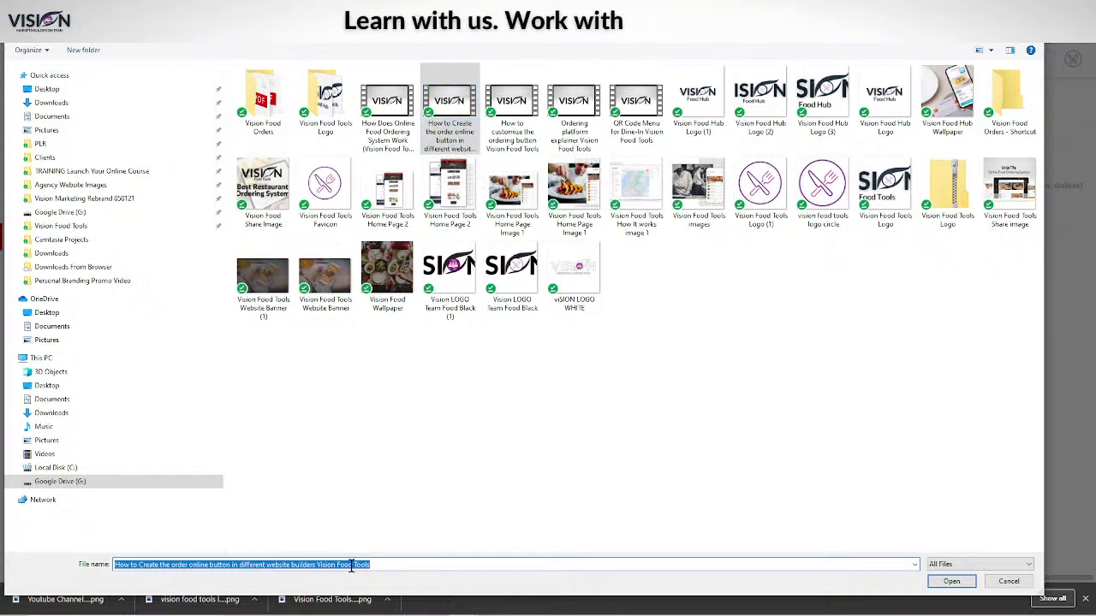
{"action": "left_click", "coordinate": [939, 583]}
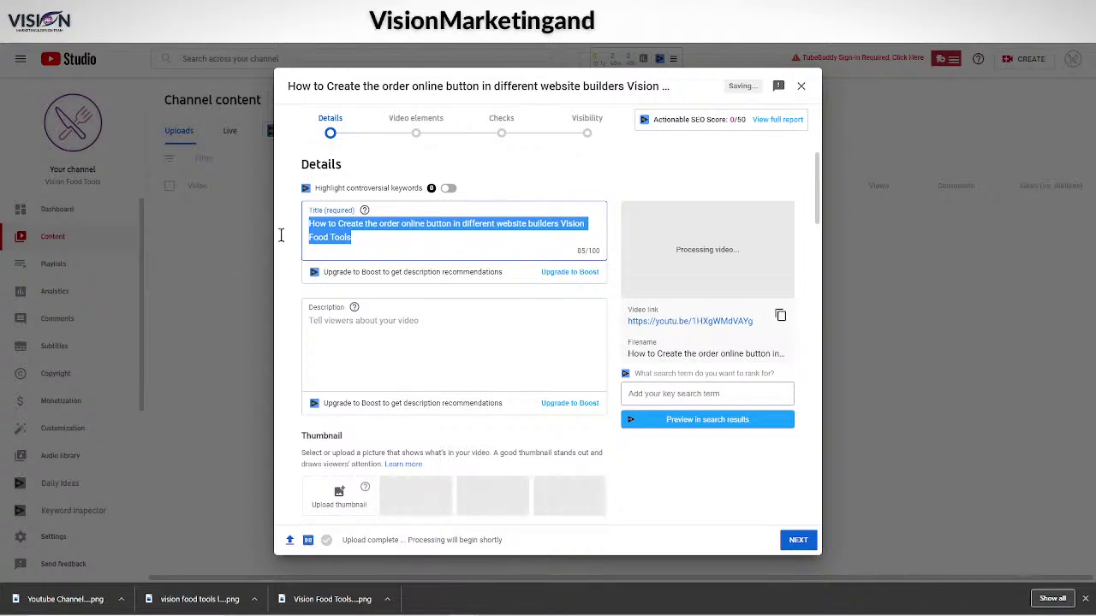
Remove "Vision Food Tools" from the end of the uploaded video's title.
{"action": "left_click", "coordinate": [559, 224]}
{"action": "left_click_drag", "start_coordinate": [560, 225], "coordinate": [571, 264]}
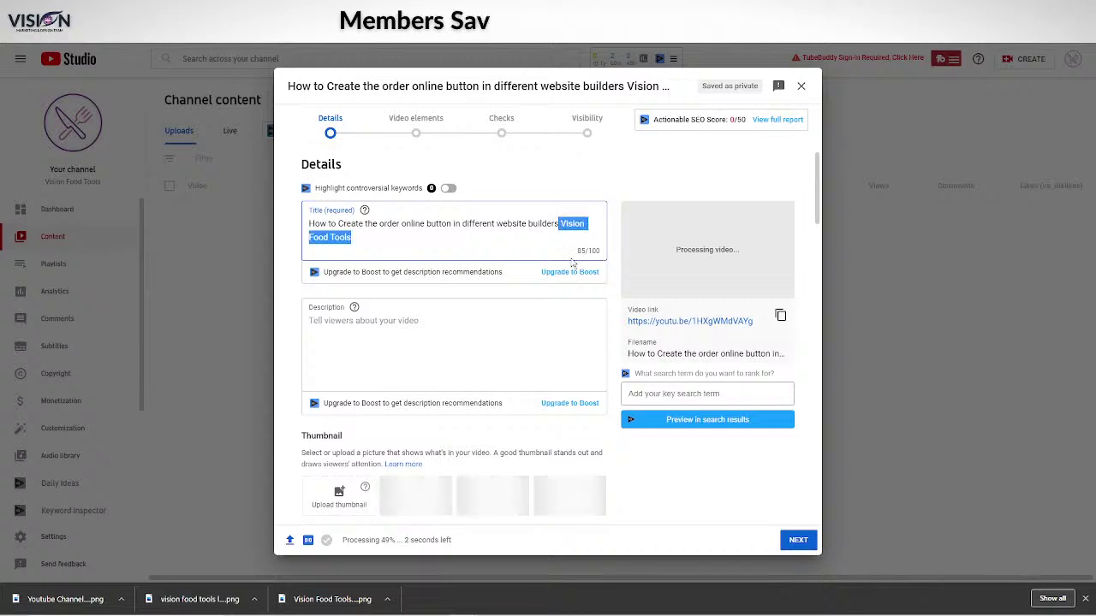
{"action": "key", "text": "BackSpace"}
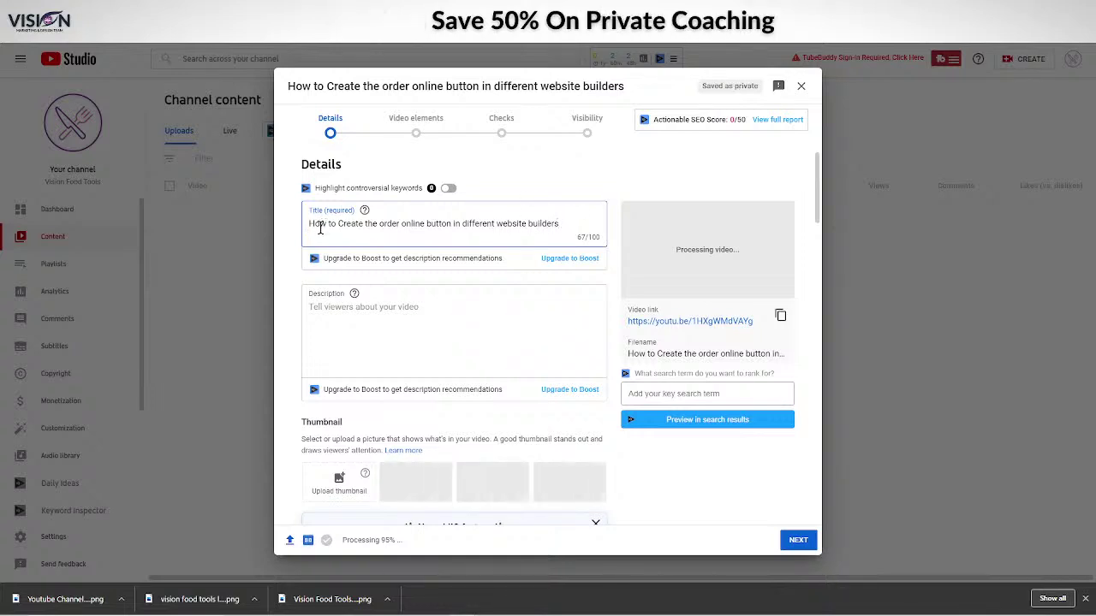
Begin the video description with "To get a FREE demo of our commission free restaurant online ordering system".
{"action": "left_click", "coordinate": [348, 308]}
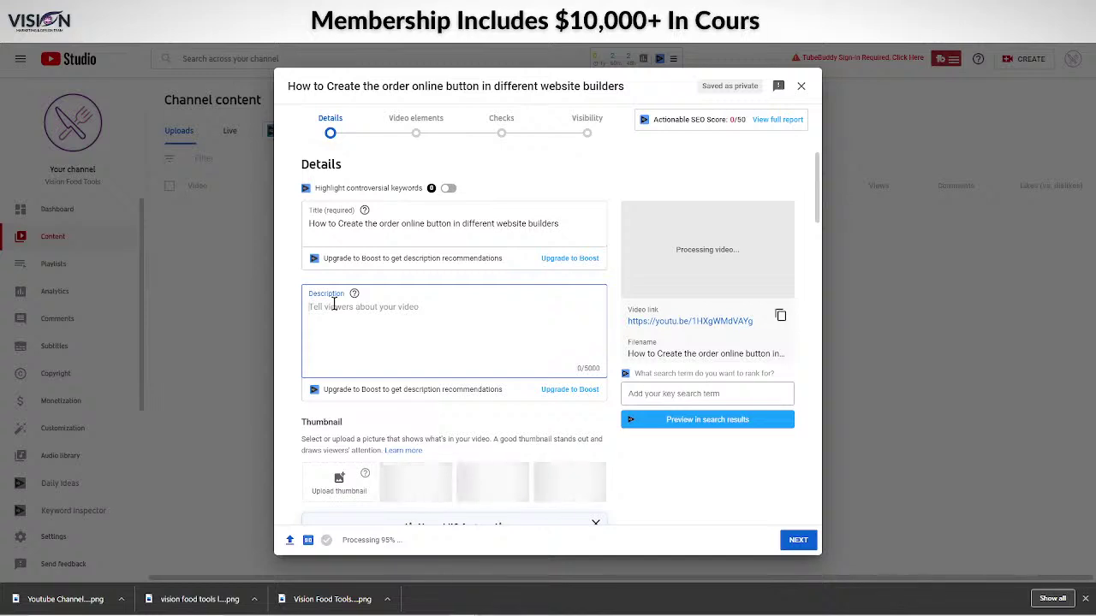
{"action": "type", "text": "T"}
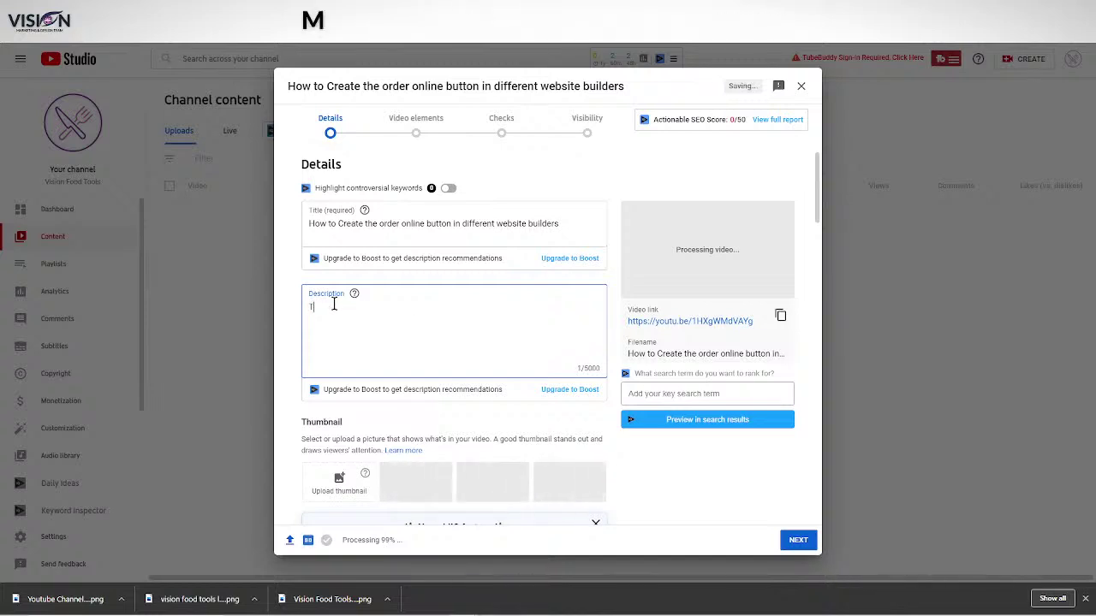
{"action": "type", "text": "o get a"}
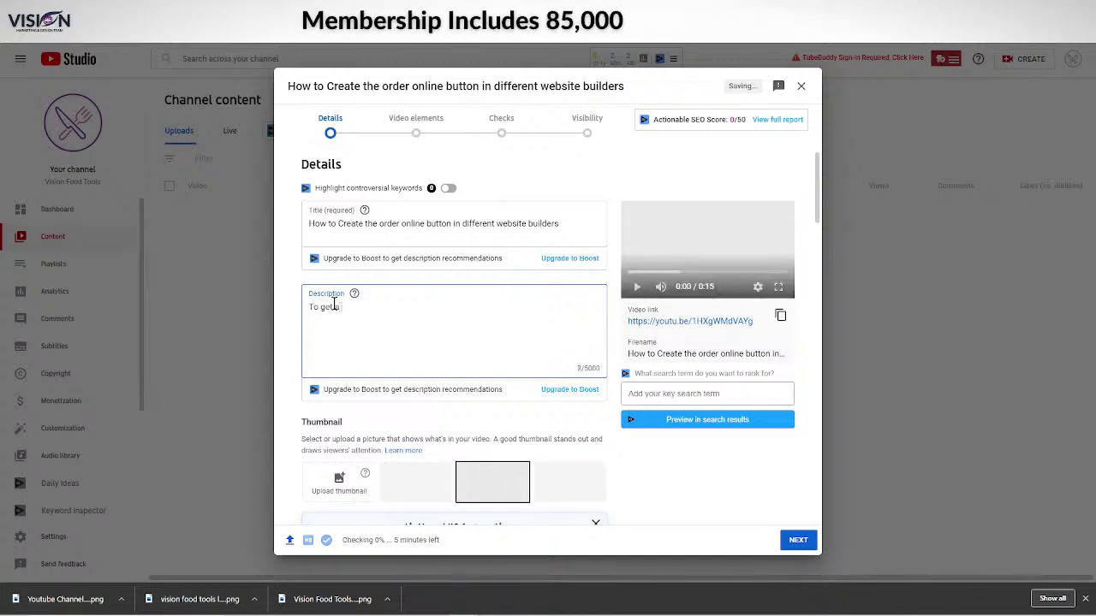
{"action": "type", "text": " FREE DEMo o"}
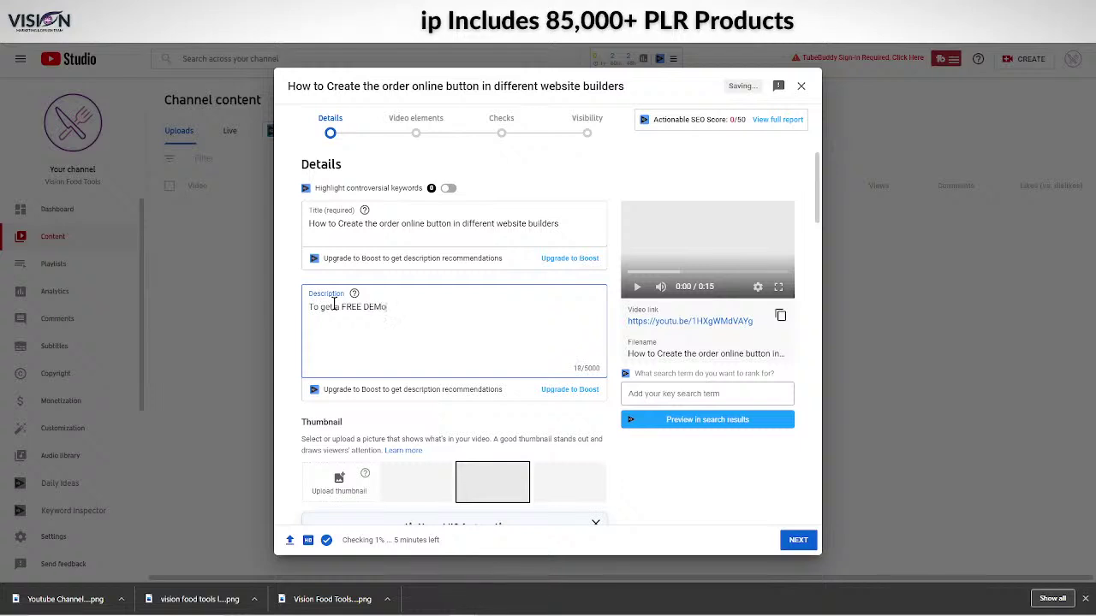
{"action": "key", "text": "BackSpace"}
{"action": "key", "text": "BackSpace"}
{"action": "key", "text": "BackSpace"}
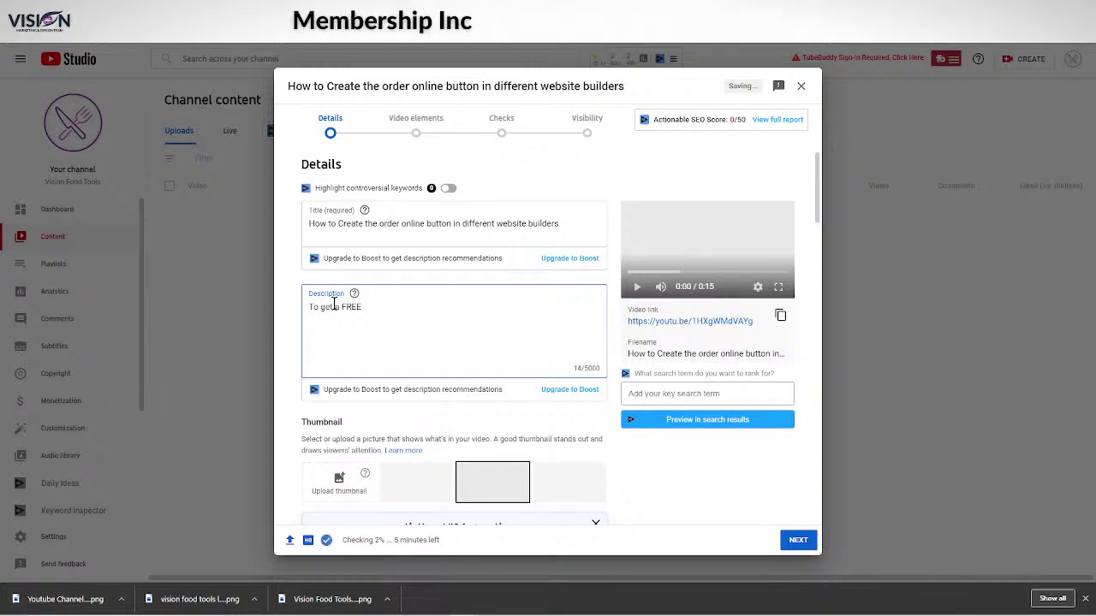
{"action": "type", "text": "demo of our "}
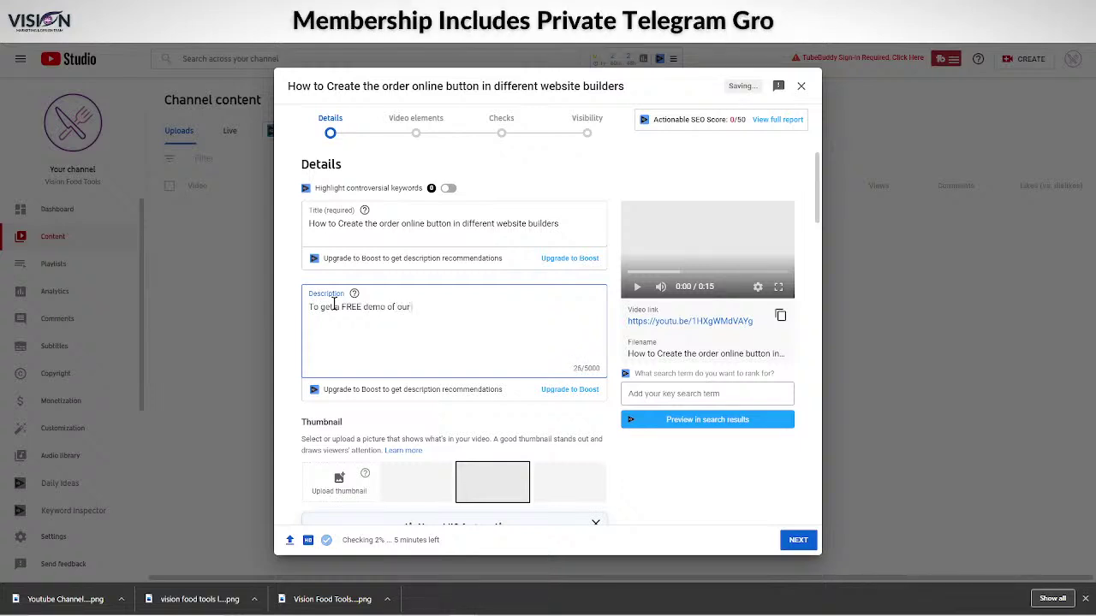
{"action": "type", "text": "com"}
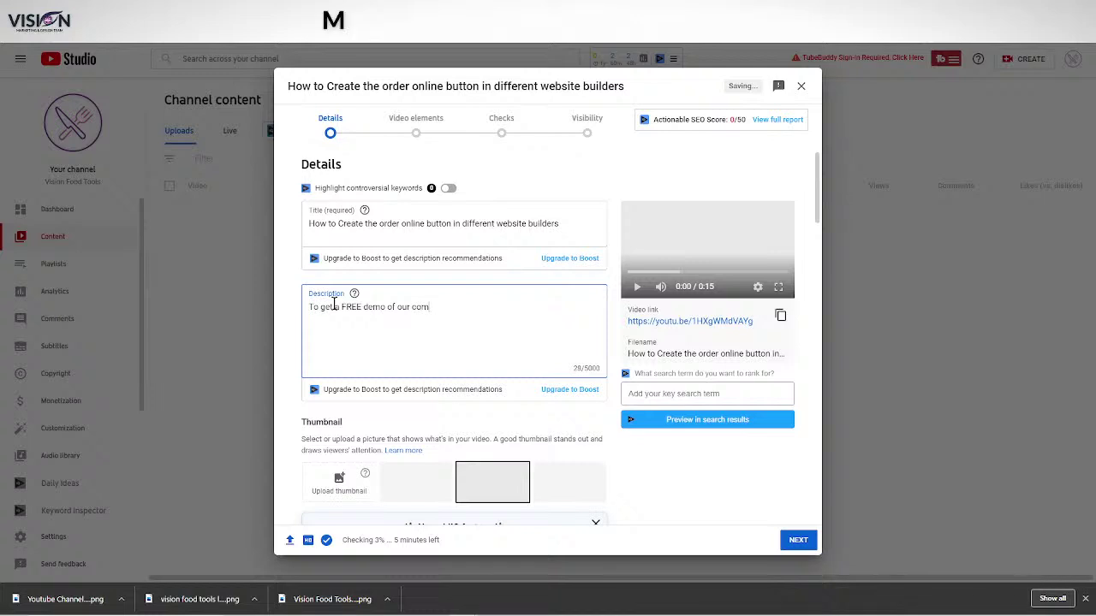
{"action": "type", "text": "missio"}
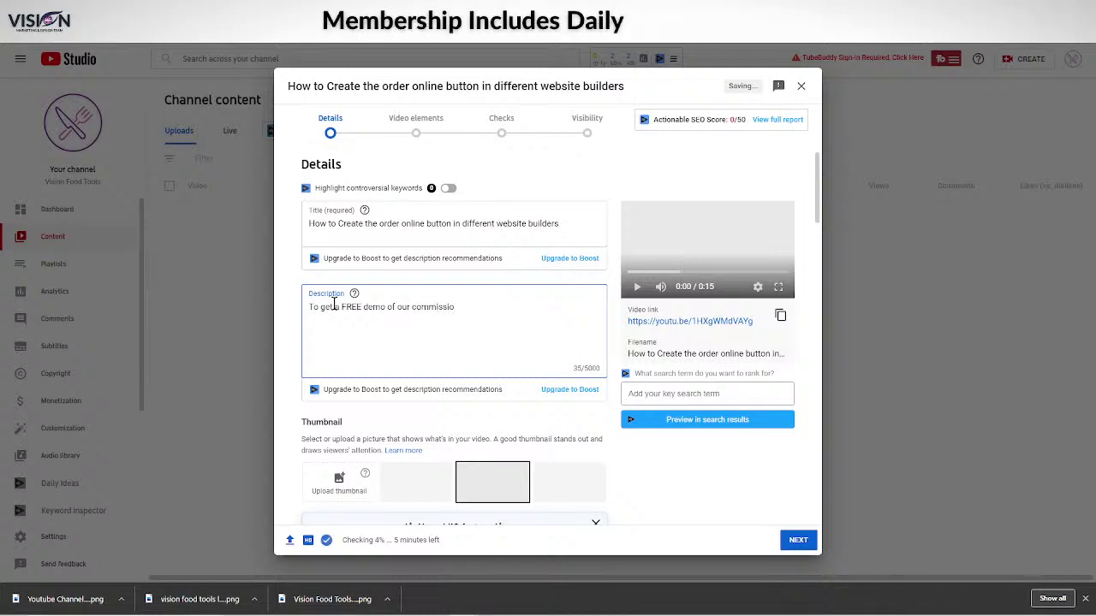
{"action": "type", "text": "n free restaur"}
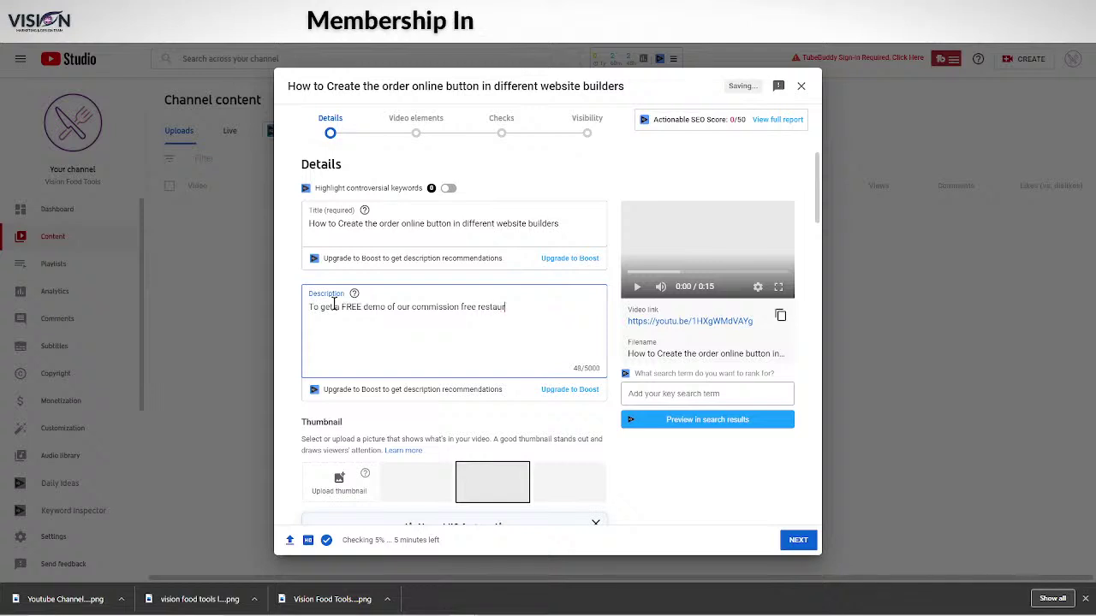
{"action": "type", "text": "ant online"}
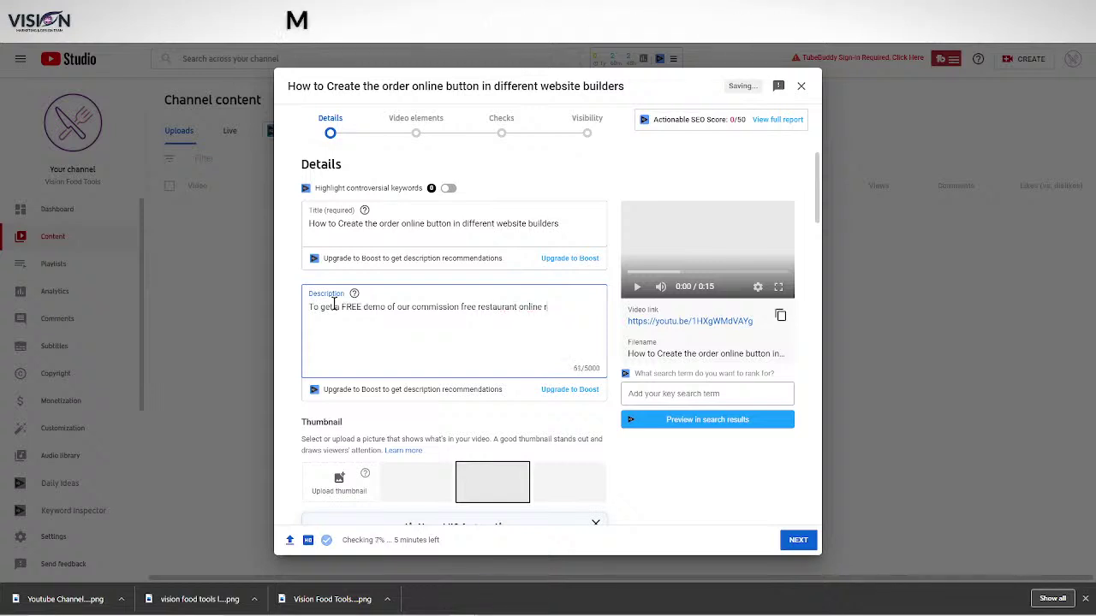
{"action": "type", "text": "ring "}
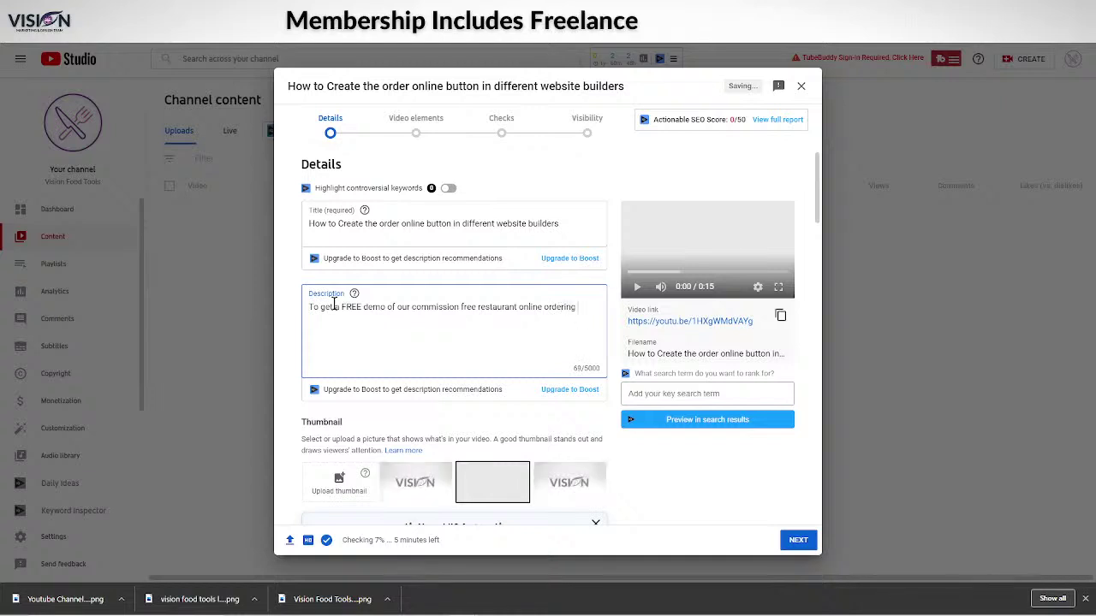
{"action": "type", "text": "syusem"}
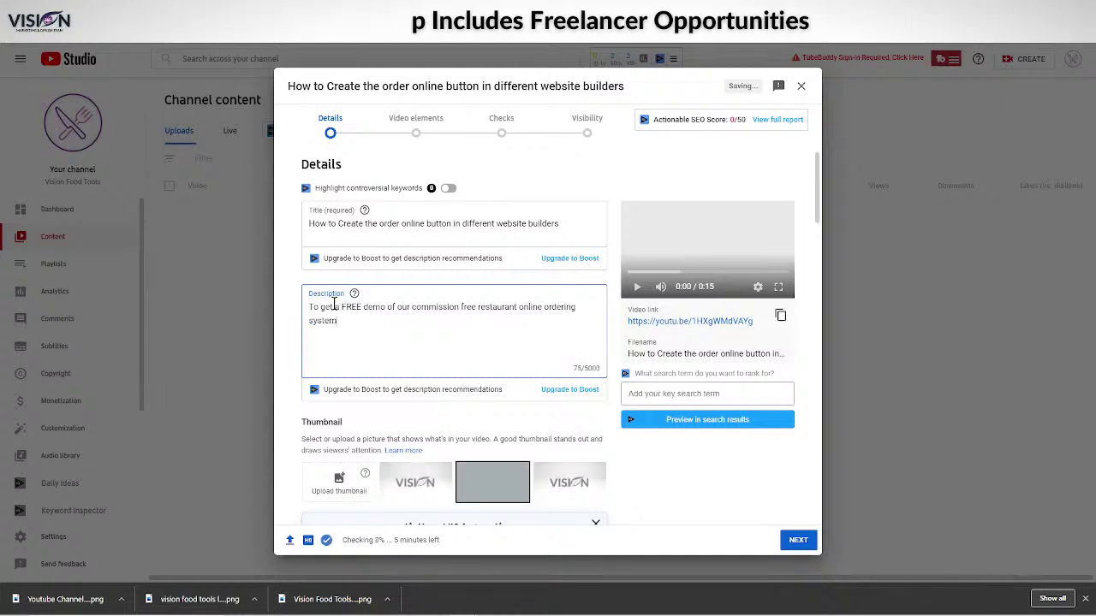
{"action": "type", "text": ". visit"}
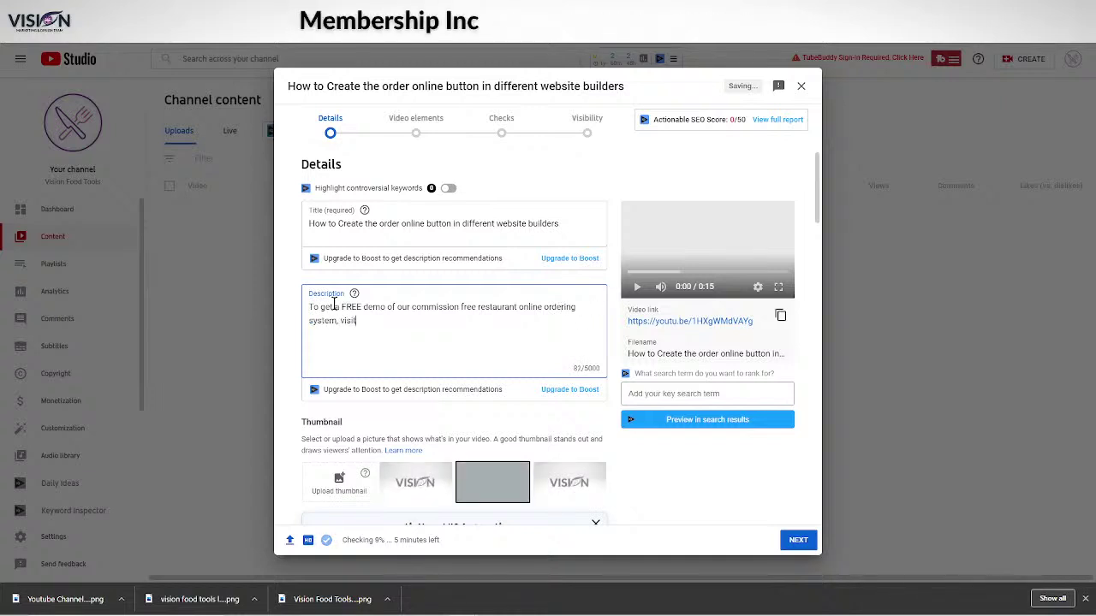
{"action": "key", "text": "BackSpace"}
{"action": "key", "text": "BackSpace"}
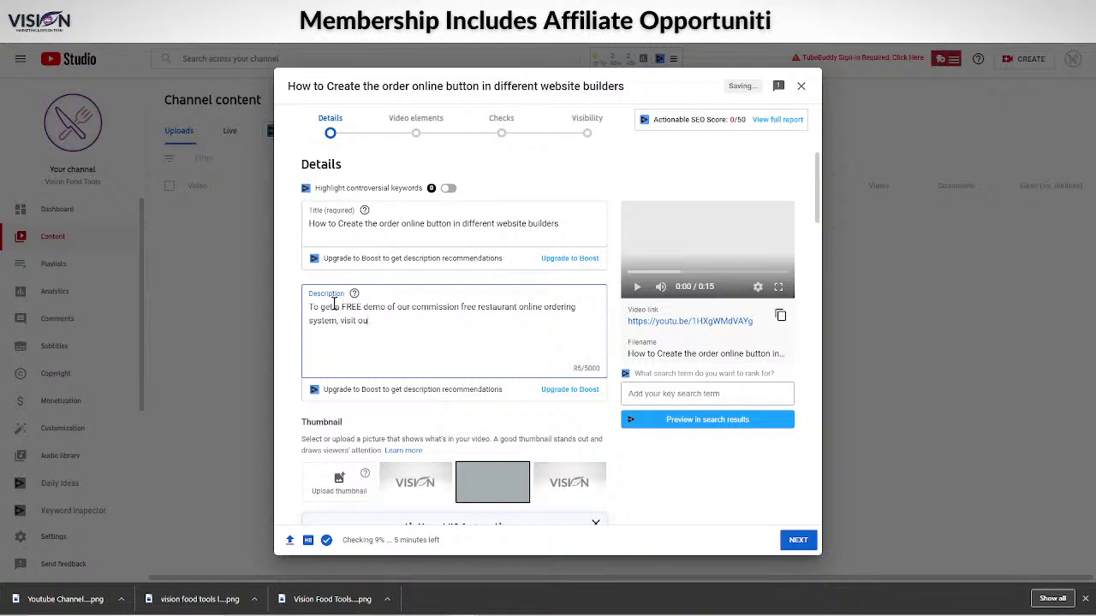
{"action": "type", "text": "website"}
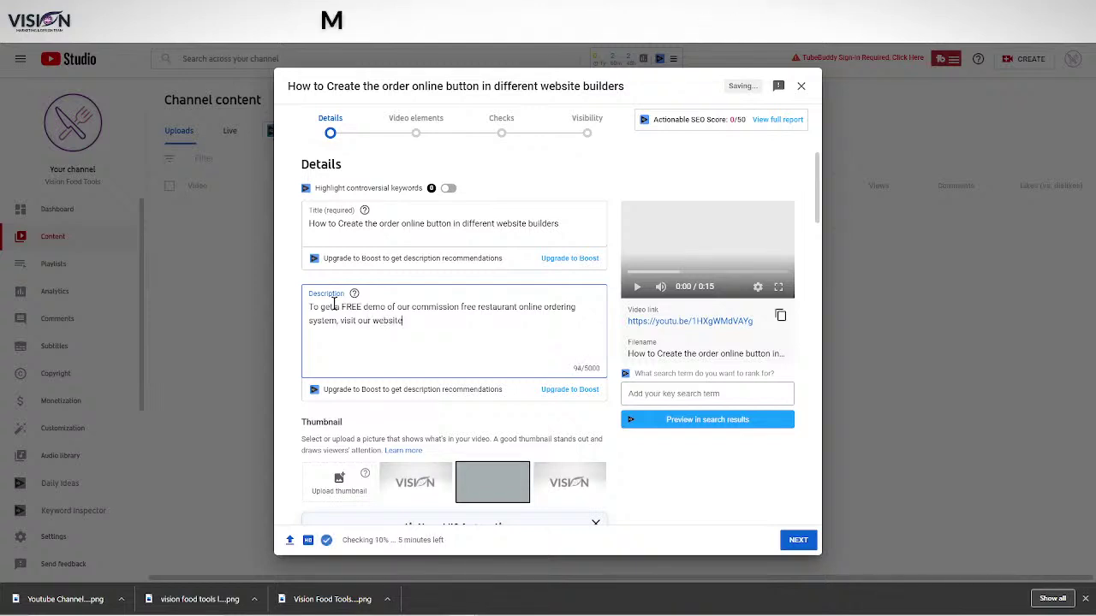
{"action": "type", "text": " at https:"}
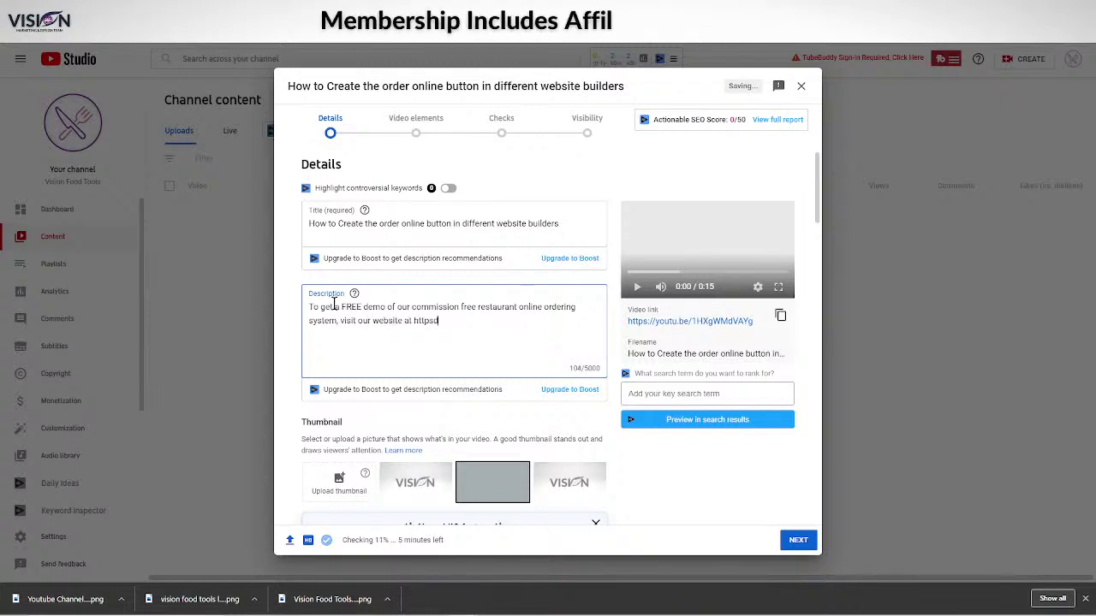
{"action": "type", "text": "//v"}
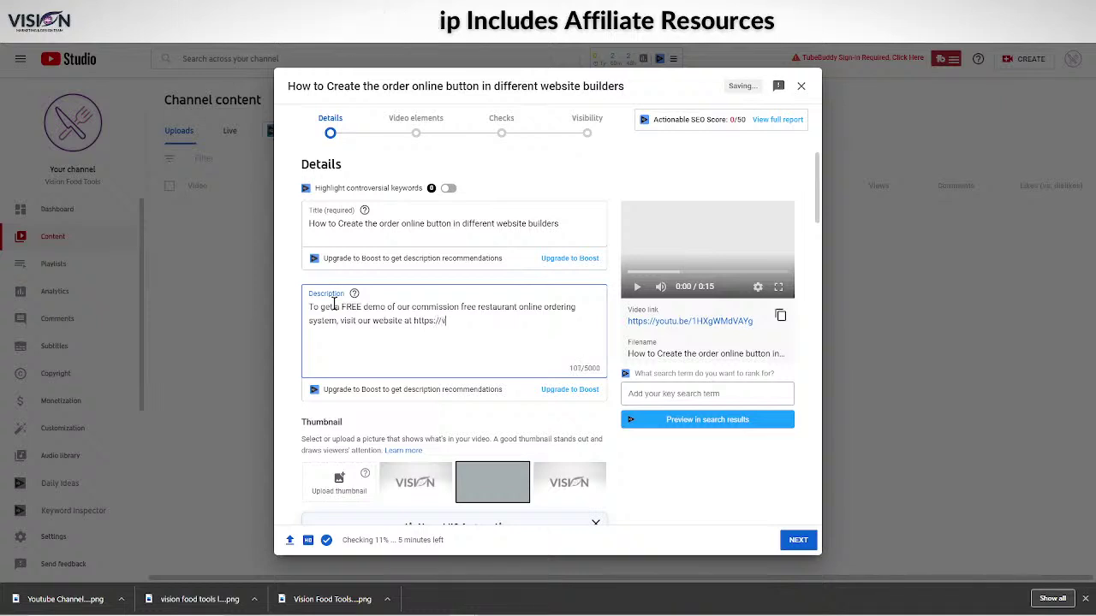
{"action": "type", "text": "isiongf"}
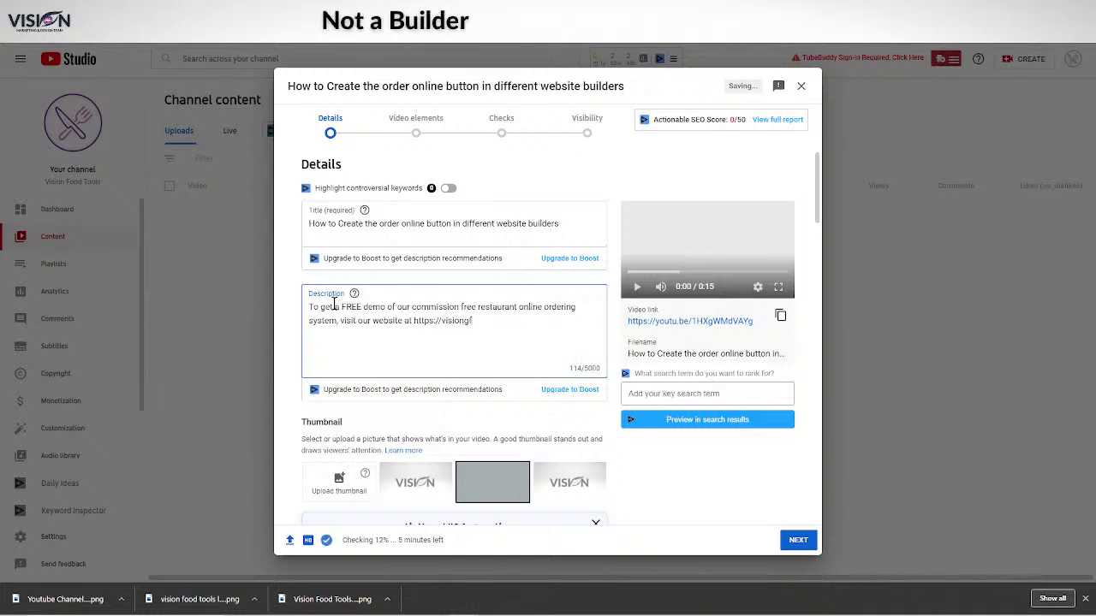
{"action": "type", "text": "oiodtools.com"}
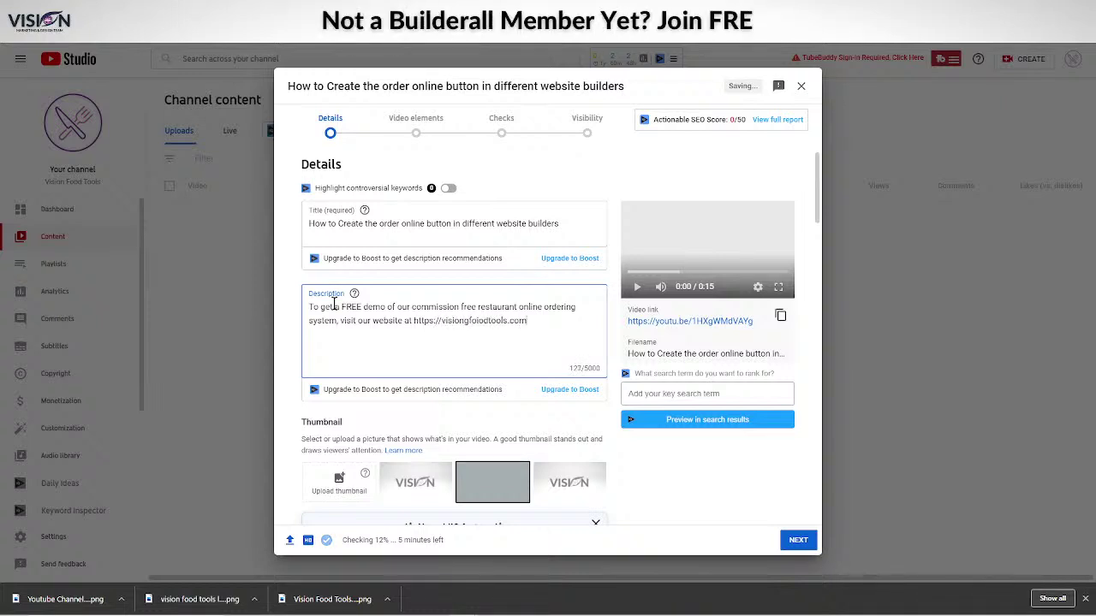
{"action": "left_click", "coordinate": [478, 323]}
{"action": "key", "text": "BackSpace"}
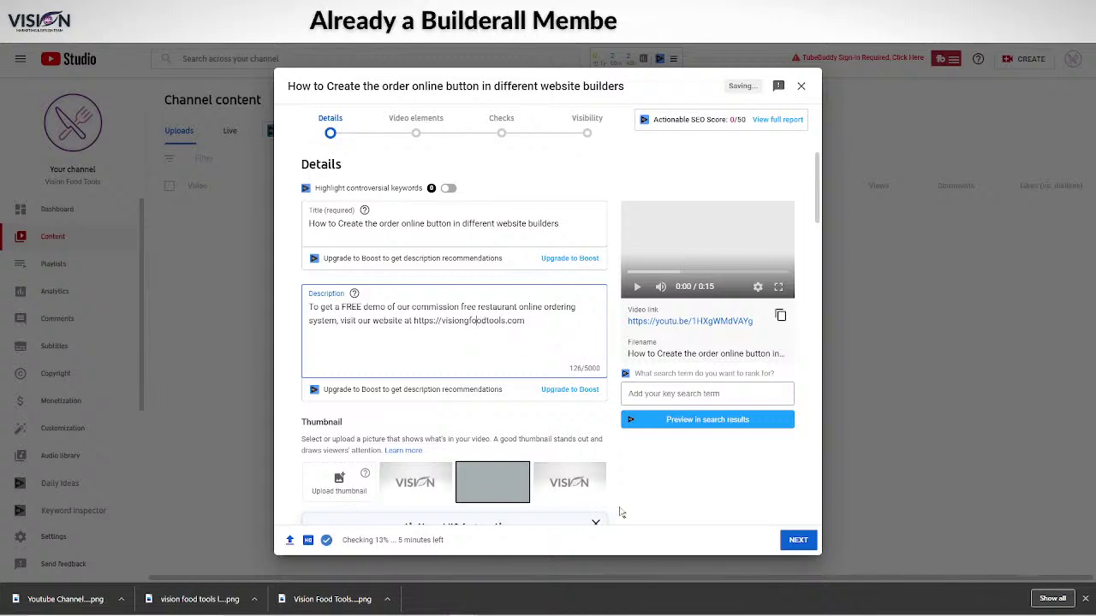
Set the first auto-generated frame, showing the dark VISION logo, as the video's thumbnail.
{"action": "scroll", "coordinate": [539, 332], "scroll_direction": "down", "scroll_amount": 1}
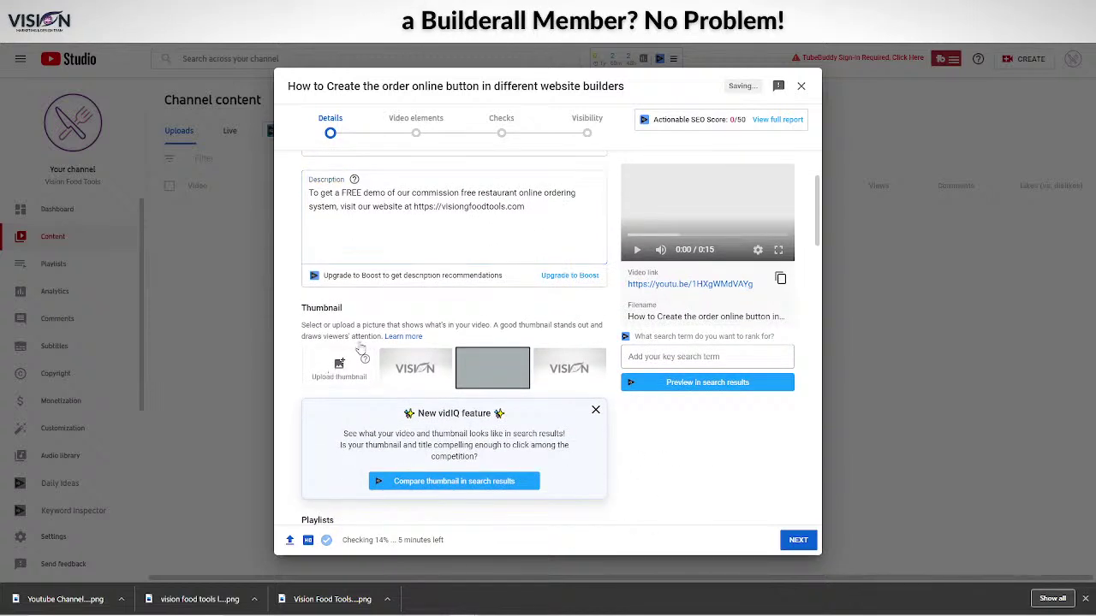
{"action": "left_click", "coordinate": [339, 370]}
{"action": "left_click", "coordinate": [629, 343]}
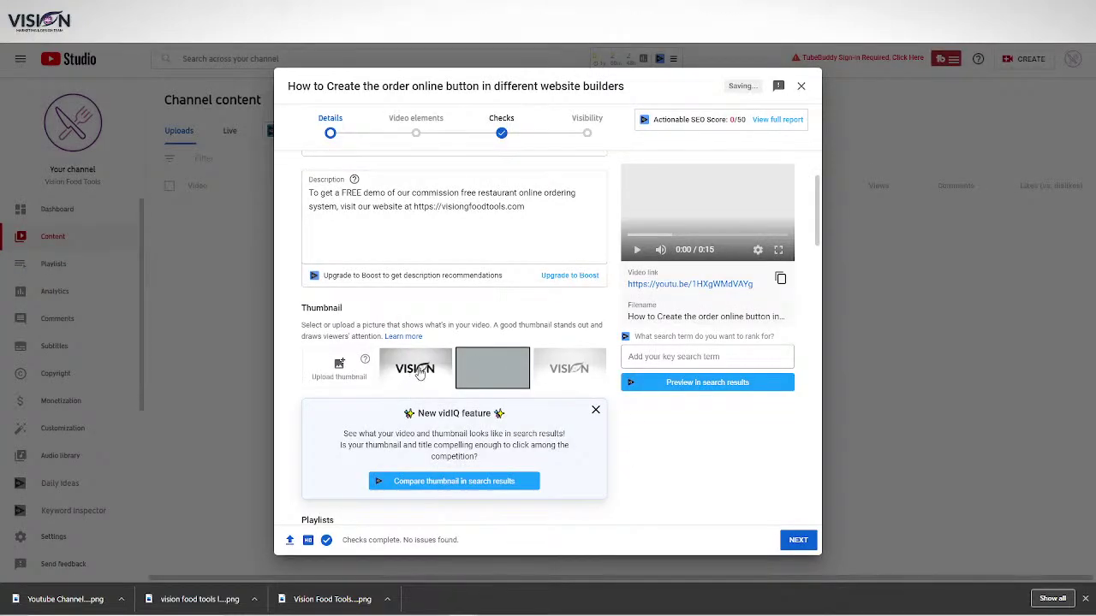
{"action": "left_click", "coordinate": [411, 370]}
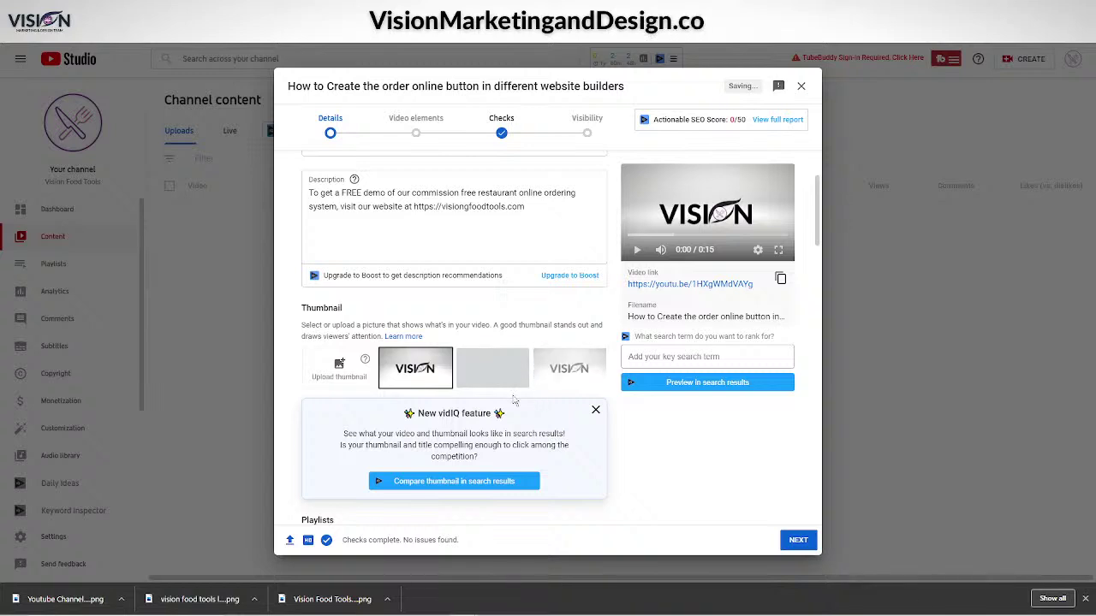
Add the video to the Instructions playlist and mark it as not made for kids.
{"action": "scroll", "coordinate": [411, 381], "scroll_direction": "down", "scroll_amount": 3}
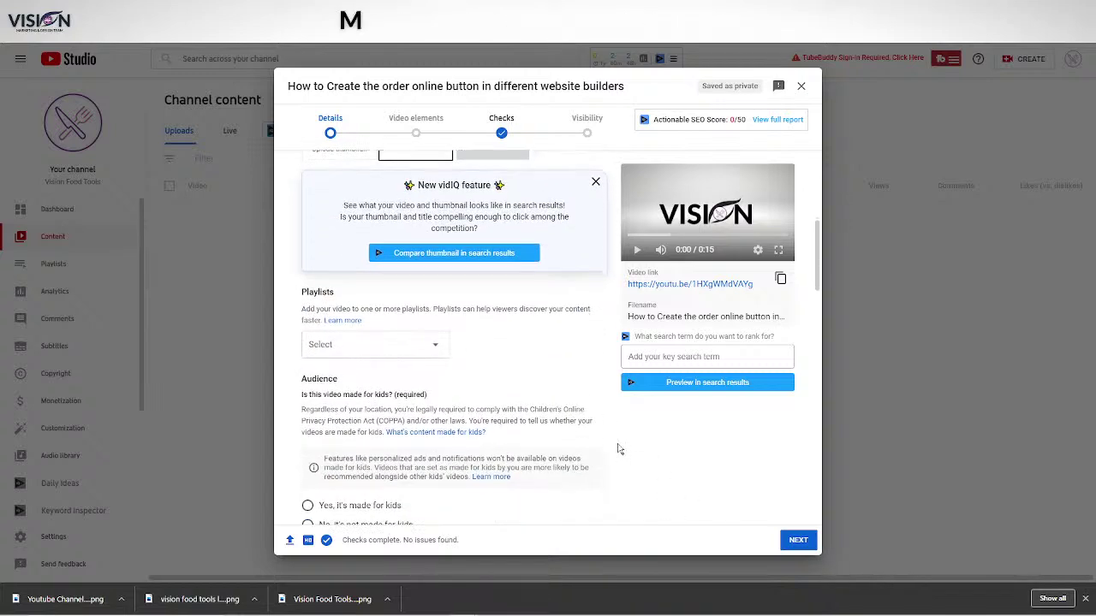
{"action": "left_click", "coordinate": [379, 351]}
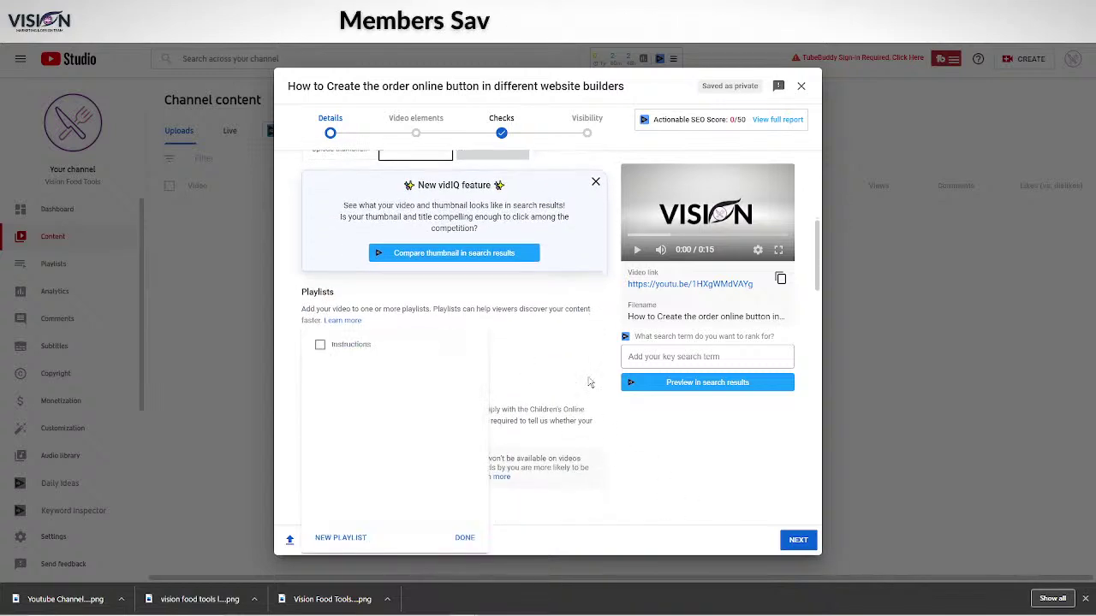
{"action": "left_click", "coordinate": [318, 346]}
{"action": "left_click", "coordinate": [466, 538]}
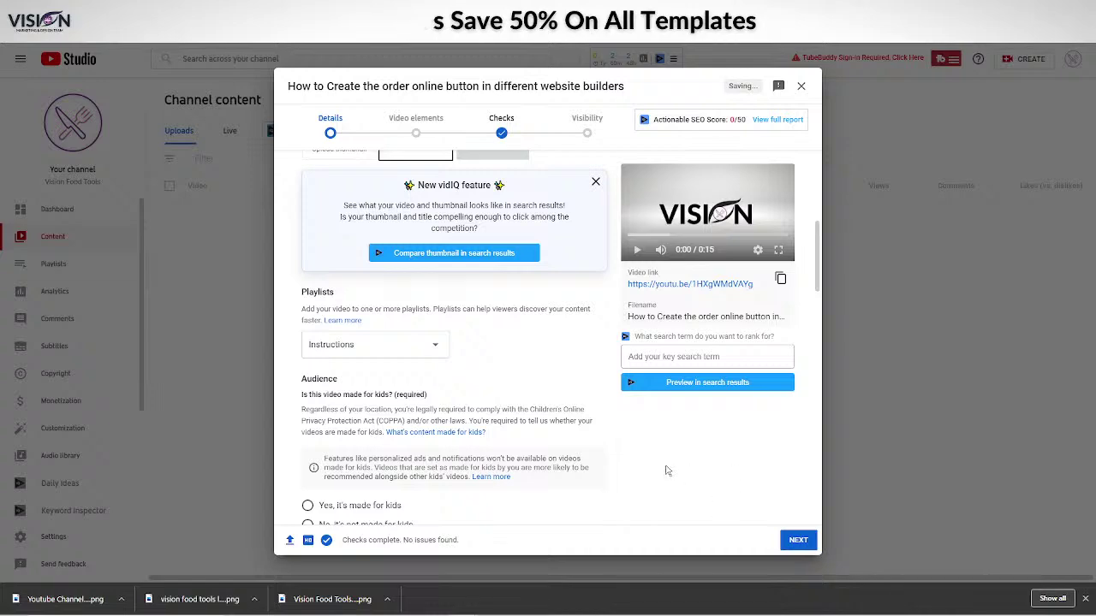
{"action": "scroll", "coordinate": [667, 470], "scroll_direction": "down", "scroll_amount": 3}
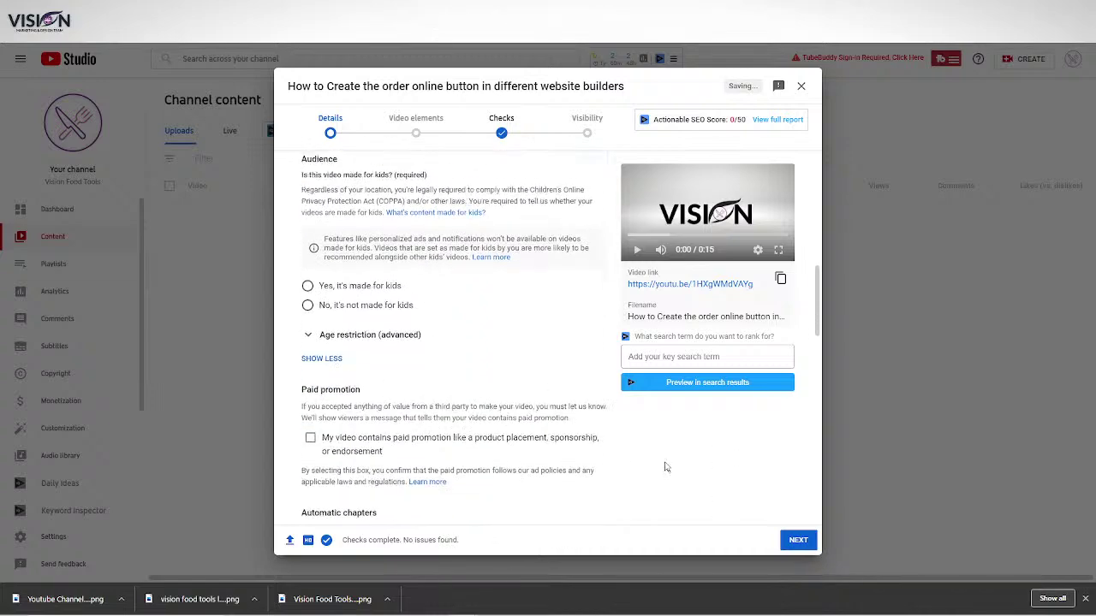
{"action": "left_click", "coordinate": [308, 297]}
Review the remaining video details without changing them, and advance past the video elements to the Checks stage.
{"action": "scroll", "coordinate": [421, 404], "scroll_direction": "down", "scroll_amount": 1}
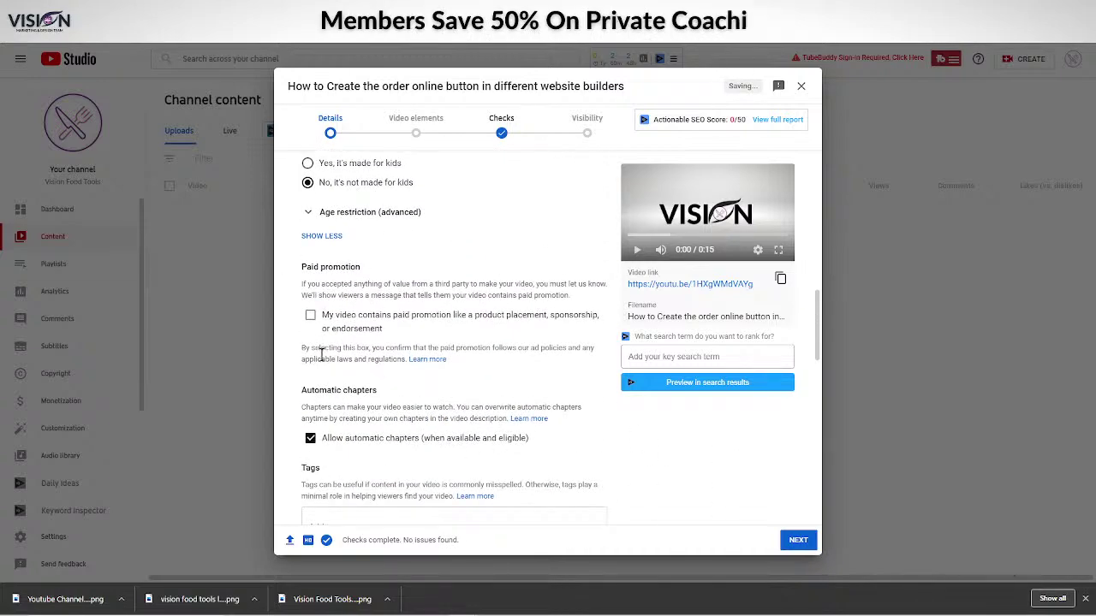
{"action": "scroll", "coordinate": [321, 354], "scroll_direction": "down", "scroll_amount": 1}
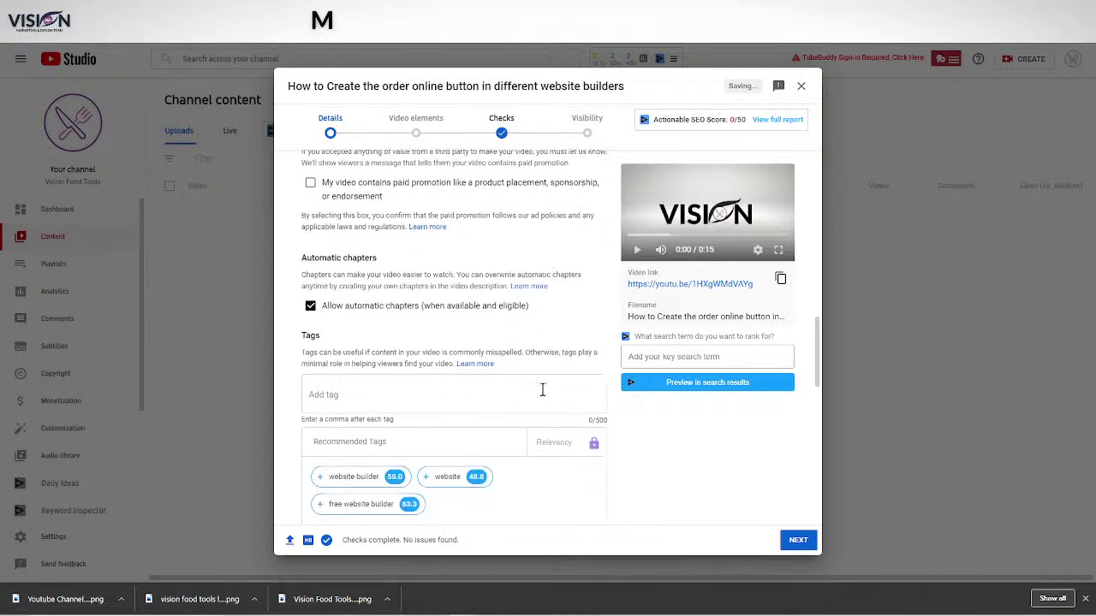
{"action": "left_click", "coordinate": [541, 390]}
{"action": "scroll", "coordinate": [542, 390], "scroll_direction": "down", "scroll_amount": 1}
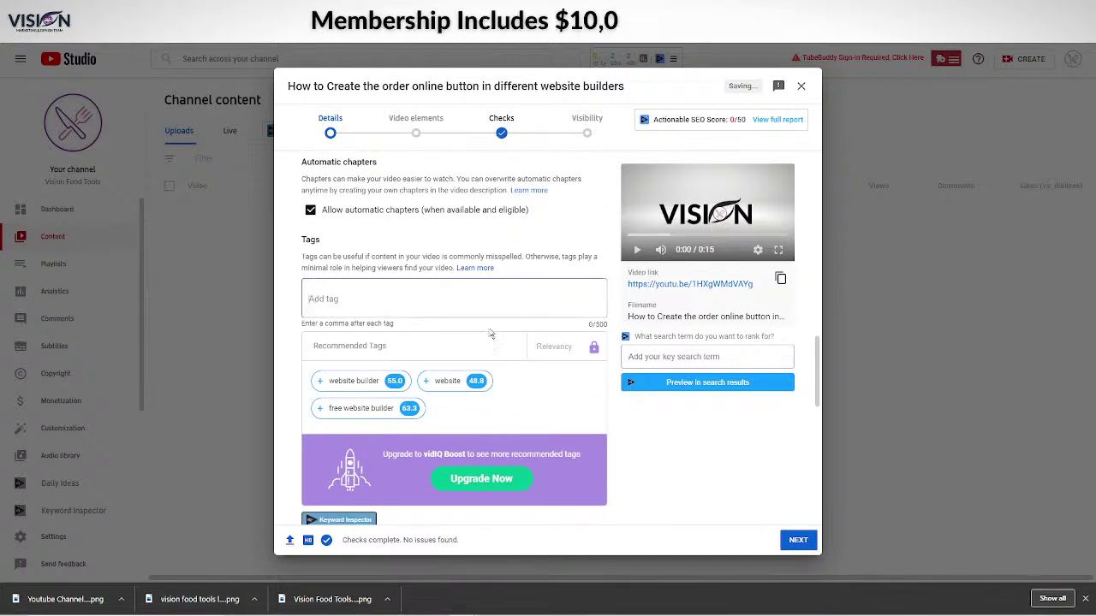
{"action": "scroll", "coordinate": [610, 453], "scroll_direction": "down", "scroll_amount": 3}
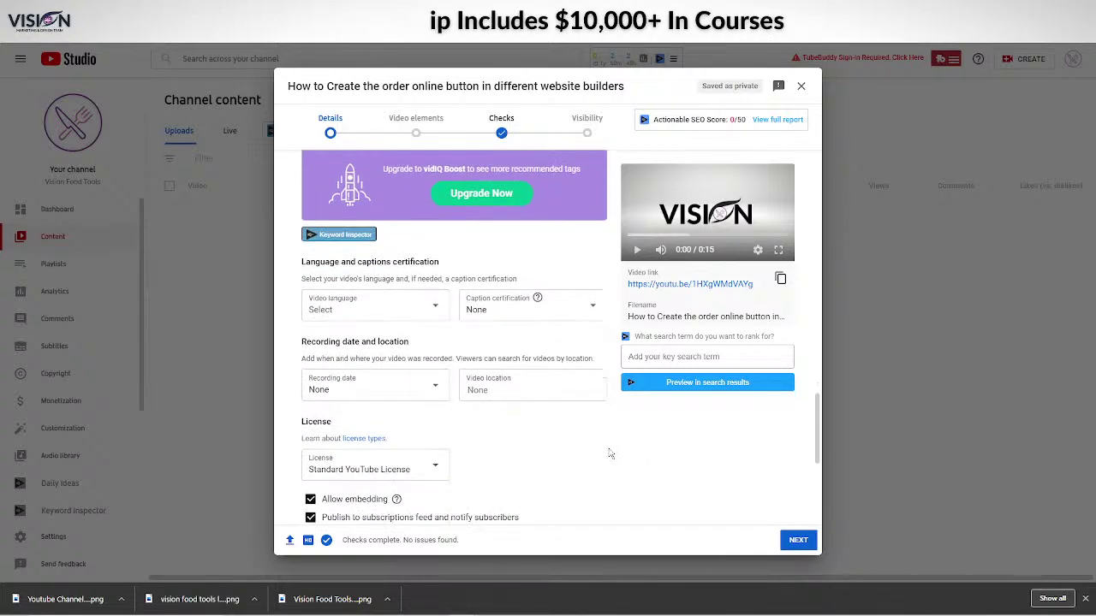
{"action": "scroll", "coordinate": [405, 396], "scroll_direction": "down", "scroll_amount": 3}
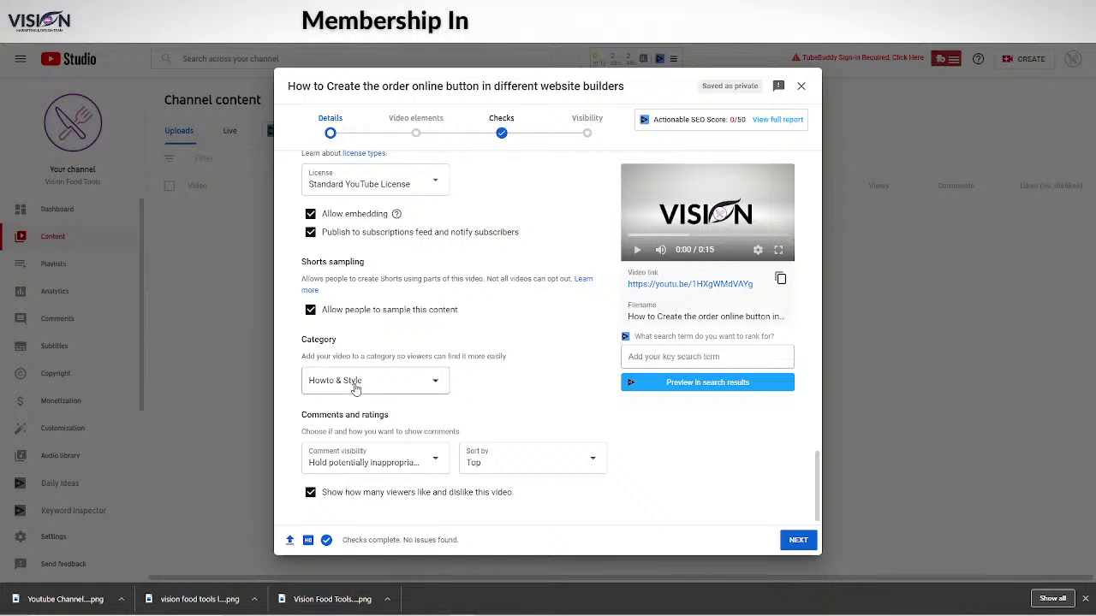
{"action": "scroll", "coordinate": [366, 410], "scroll_direction": "down", "scroll_amount": 1}
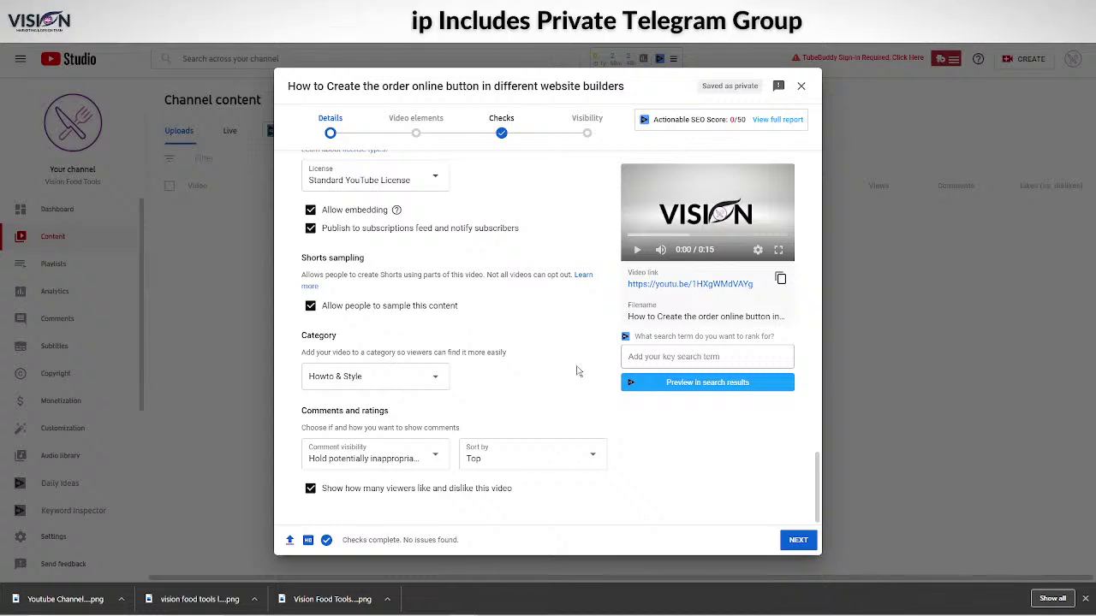
{"action": "left_click", "coordinate": [798, 541]}
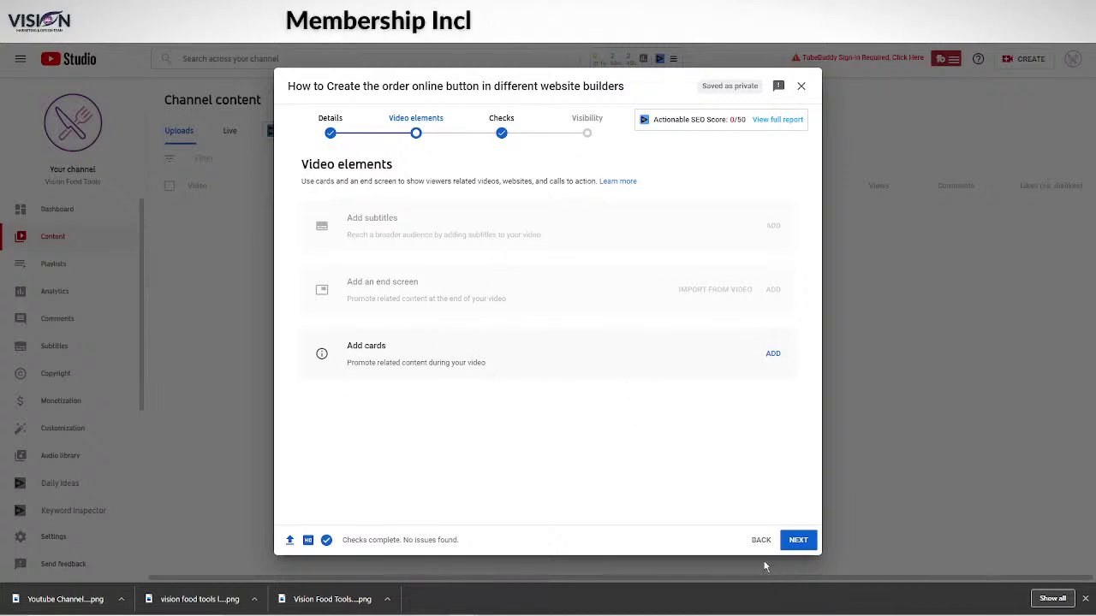
{"action": "left_click", "coordinate": [795, 541]}
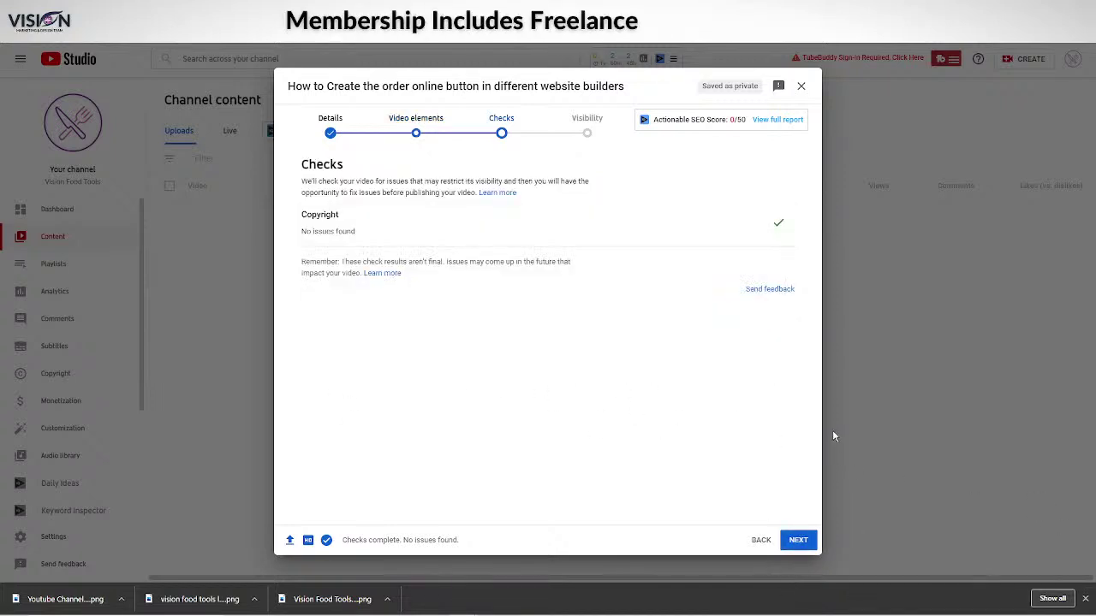
Publish the order online button video immediately with Public visibility rather than scheduling it, and dismiss the sharing options.
{"action": "left_click", "coordinate": [801, 541]}
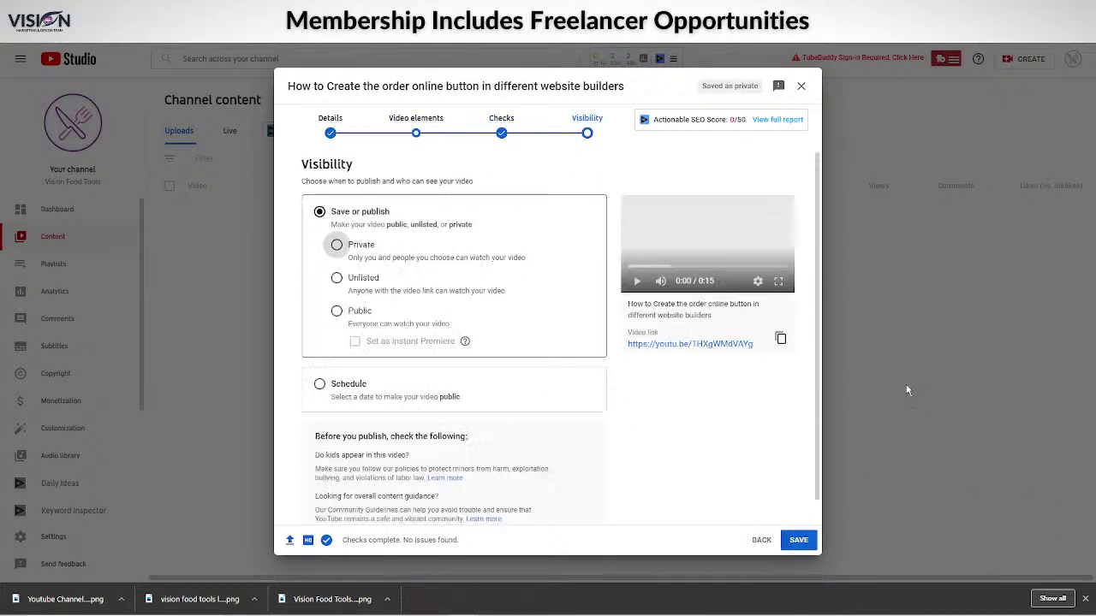
{"action": "left_click", "coordinate": [337, 312]}
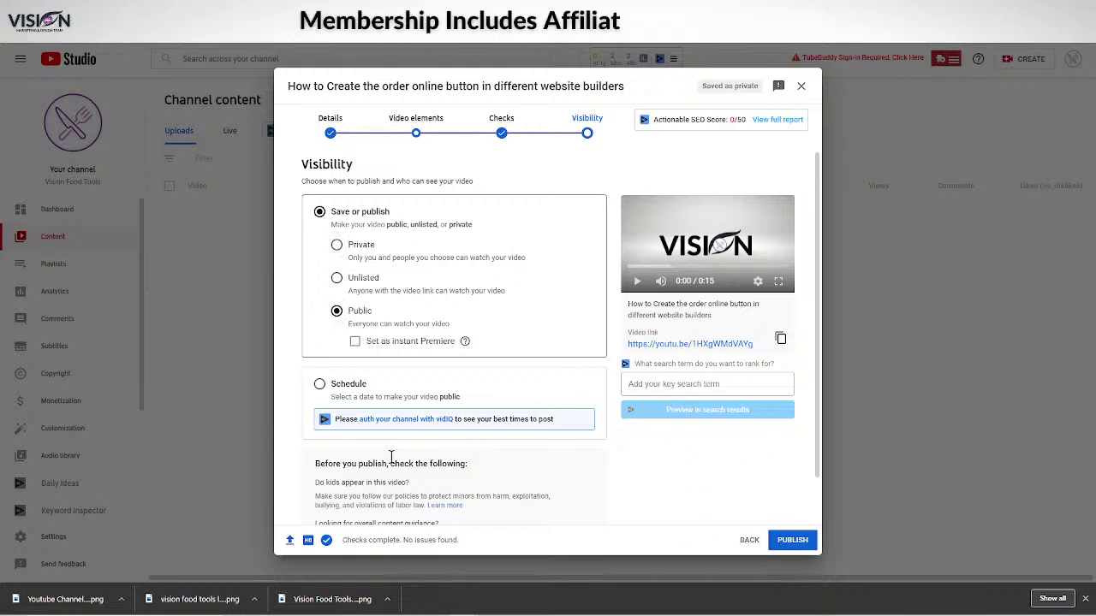
{"action": "scroll", "coordinate": [584, 509], "scroll_direction": "down", "scroll_amount": 1}
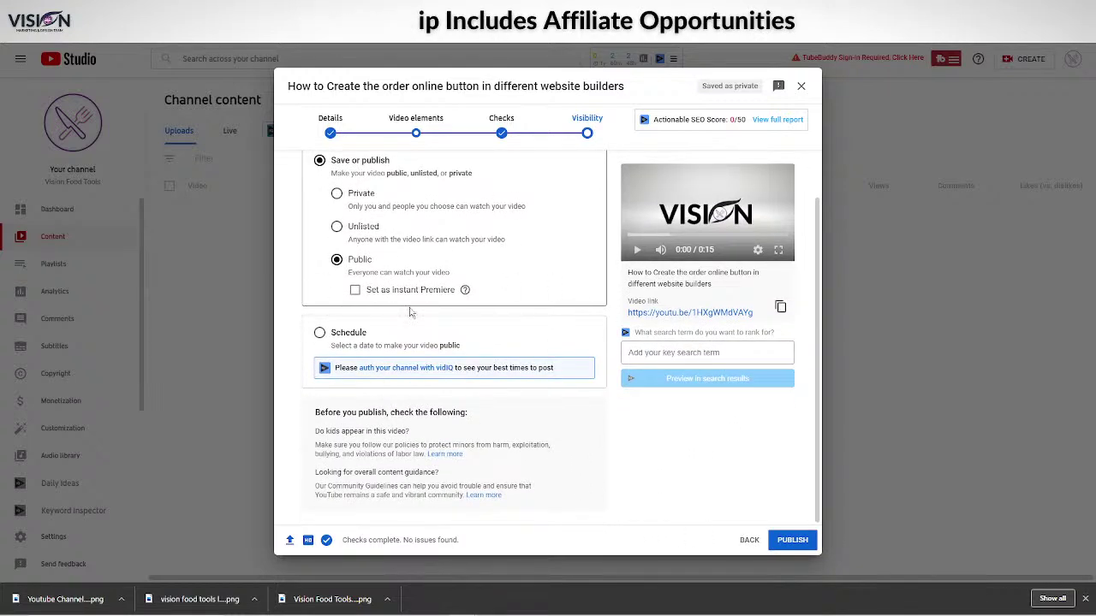
{"action": "left_click", "coordinate": [320, 333]}
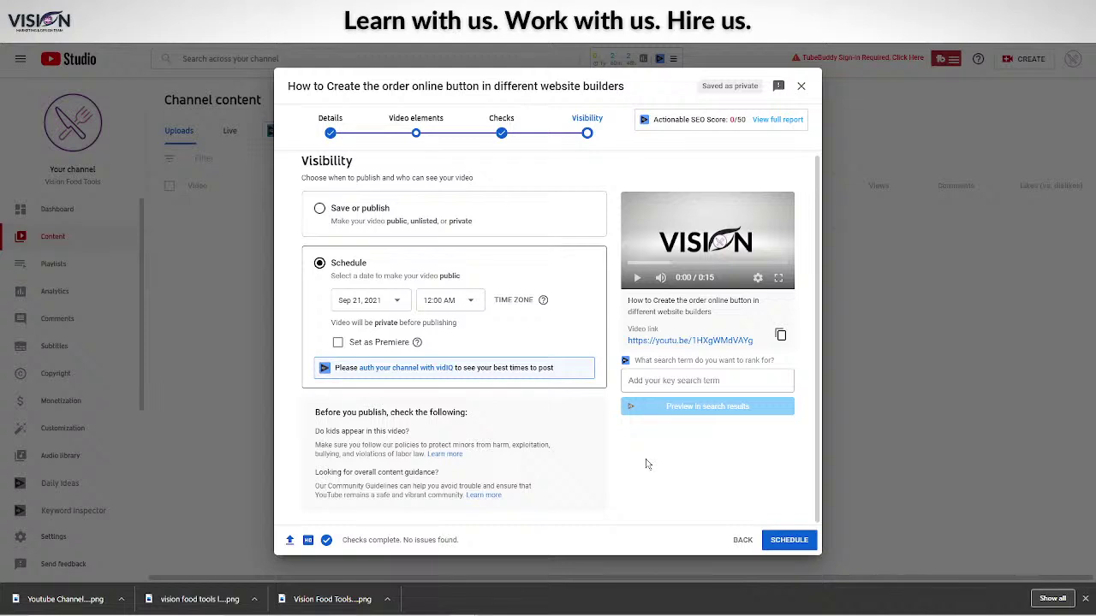
{"action": "left_click", "coordinate": [319, 209]}
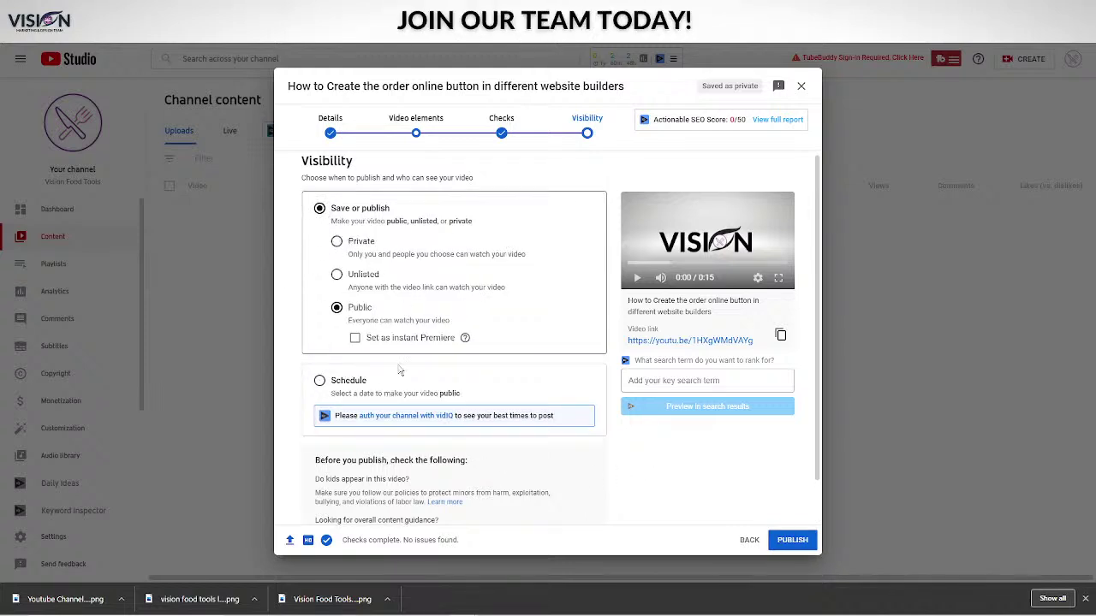
{"action": "scroll", "coordinate": [299, 273], "scroll_direction": "down", "scroll_amount": 1}
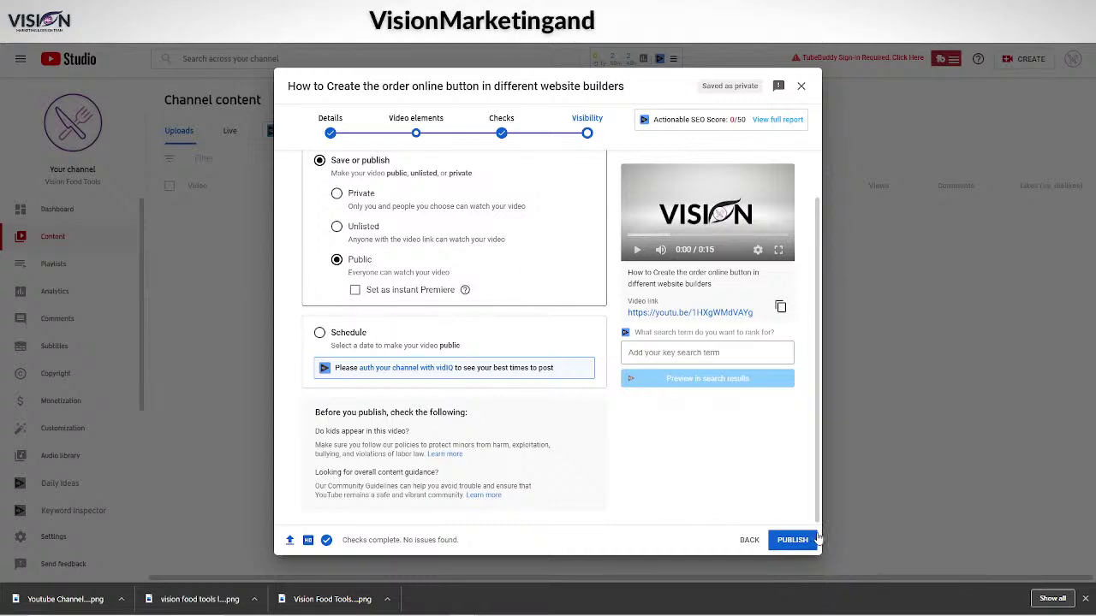
{"action": "left_click", "coordinate": [792, 540]}
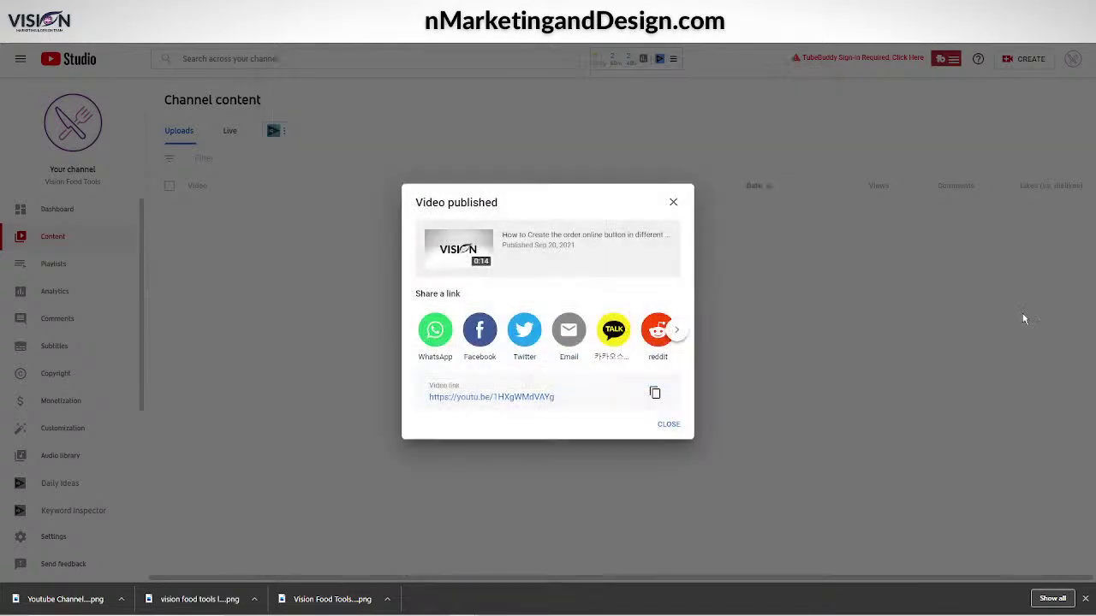
{"action": "left_click", "coordinate": [479, 333]}
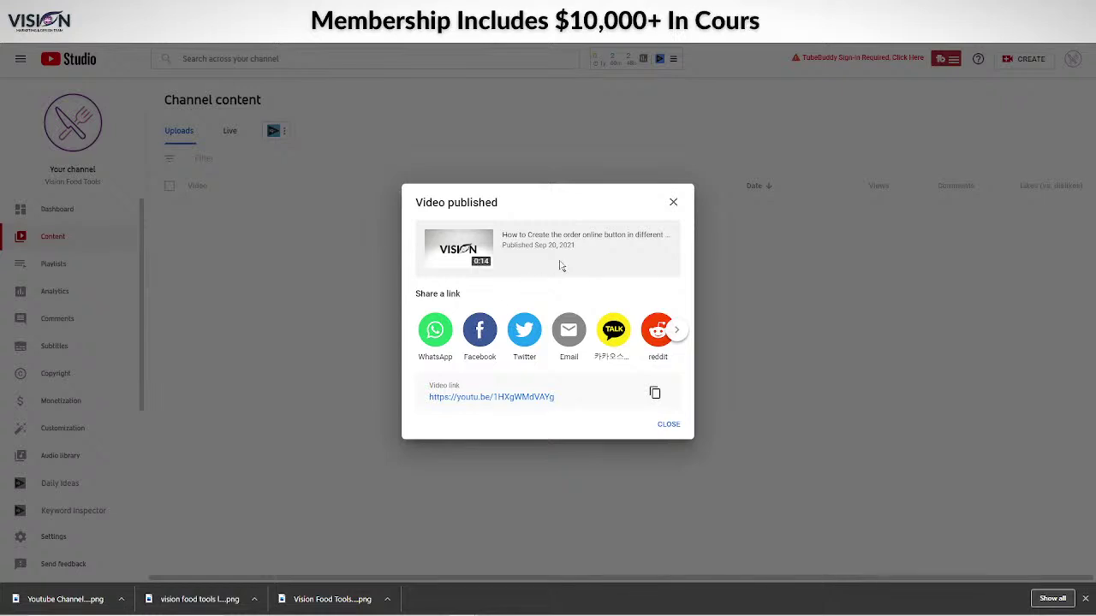
{"action": "left_click", "coordinate": [674, 203]}
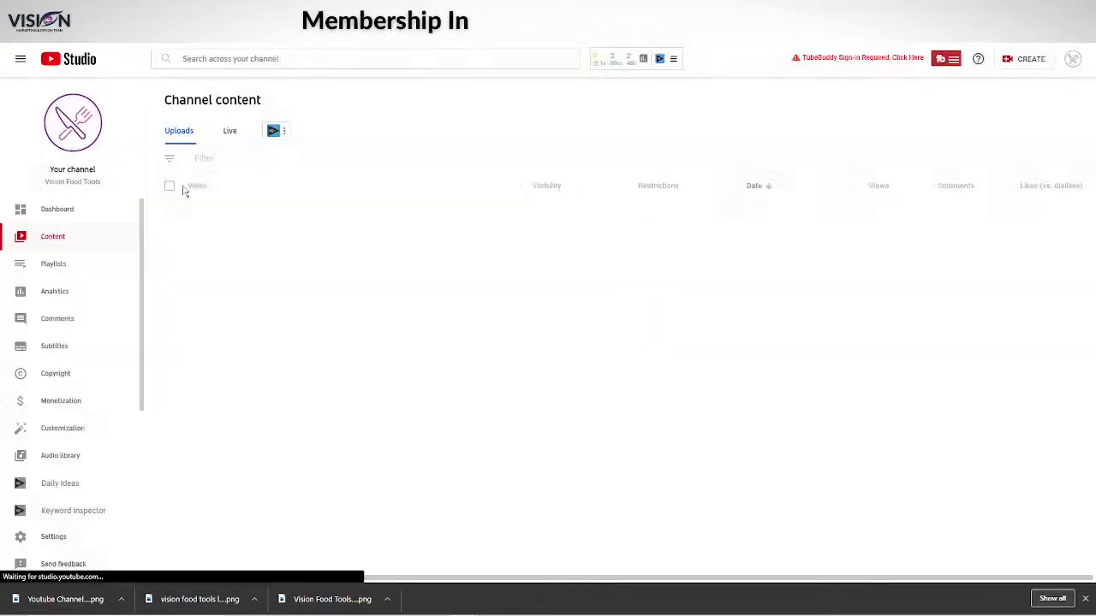
Go through the channel dashboard to the public Vision Food Tools channel page and view its uploaded videos.
{"action": "left_click", "coordinate": [60, 210]}
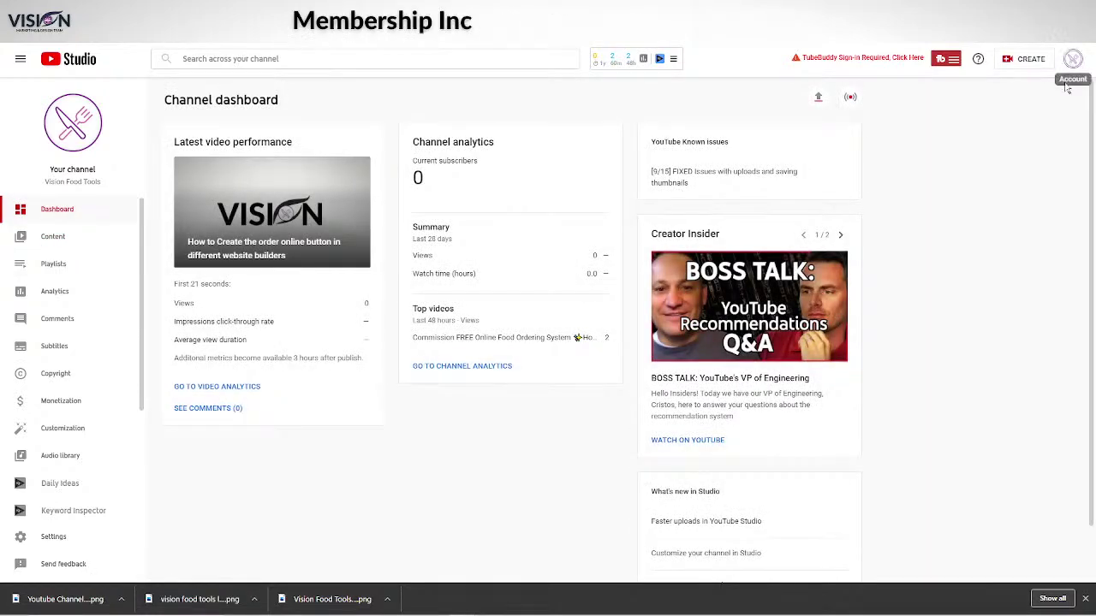
{"action": "left_click", "coordinate": [1073, 59]}
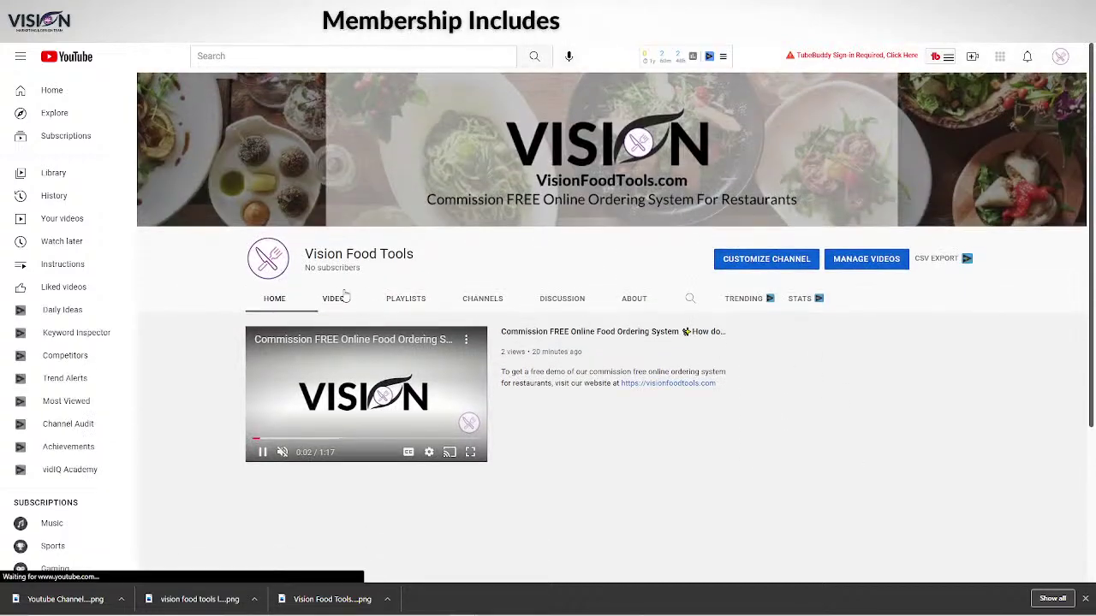
{"action": "left_click", "coordinate": [345, 297]}
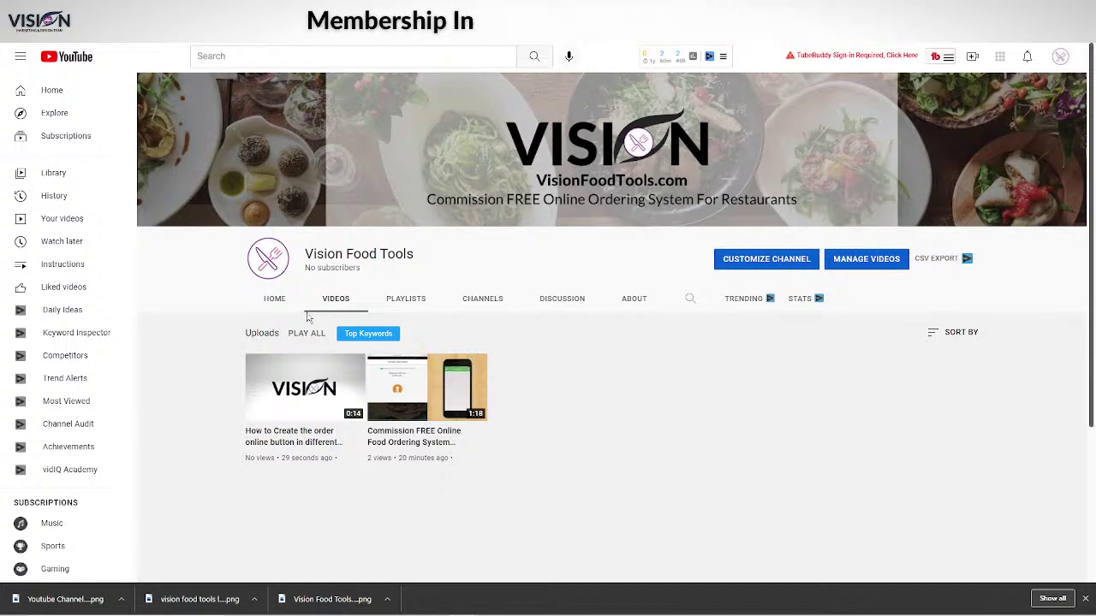
Check the channel's playlists by playing the Instructions playlist, then return to the channel page and stop the miniplayer.
{"action": "left_click", "coordinate": [420, 299]}
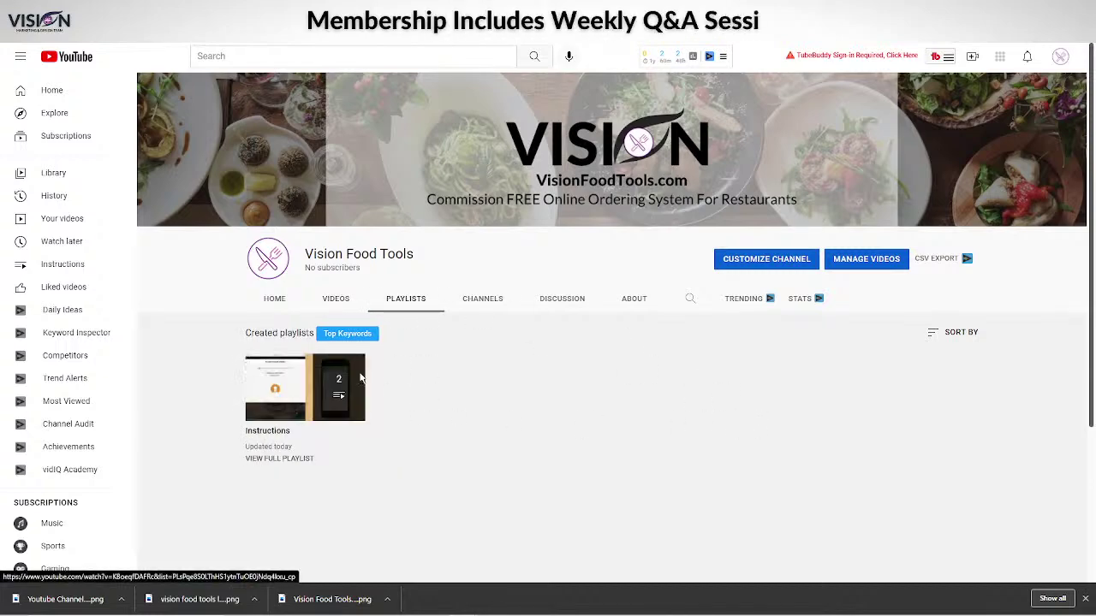
{"action": "left_click", "coordinate": [308, 387]}
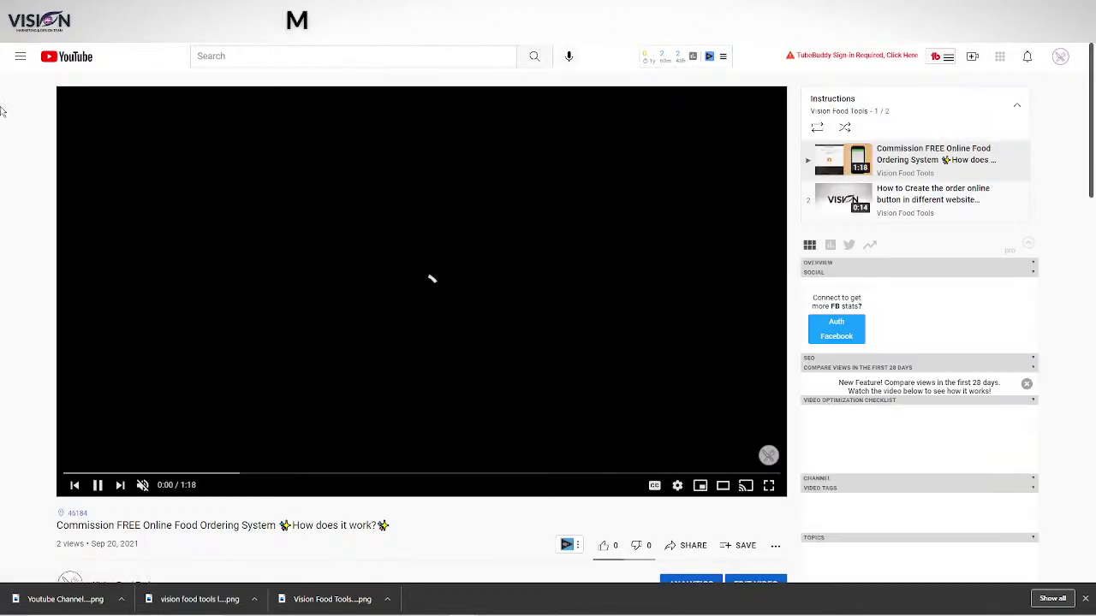
{"action": "left_click", "coordinate": [12, 31]}
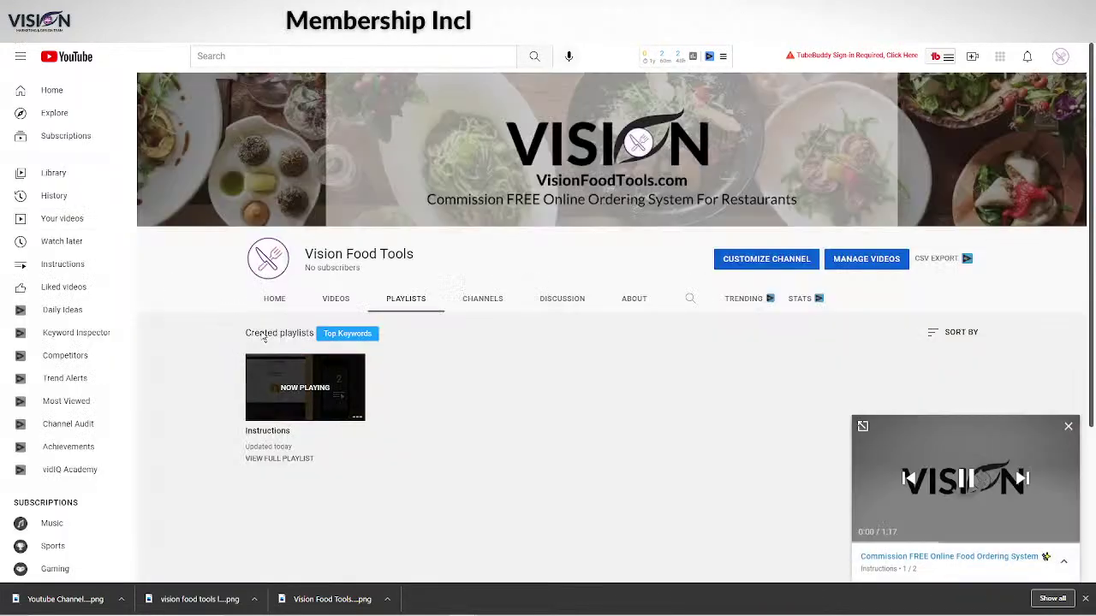
{"action": "left_click", "coordinate": [1071, 432]}
Review the Channels, Discussion and About sections of the Vision Food Tools channel page.
{"action": "left_click", "coordinate": [483, 301]}
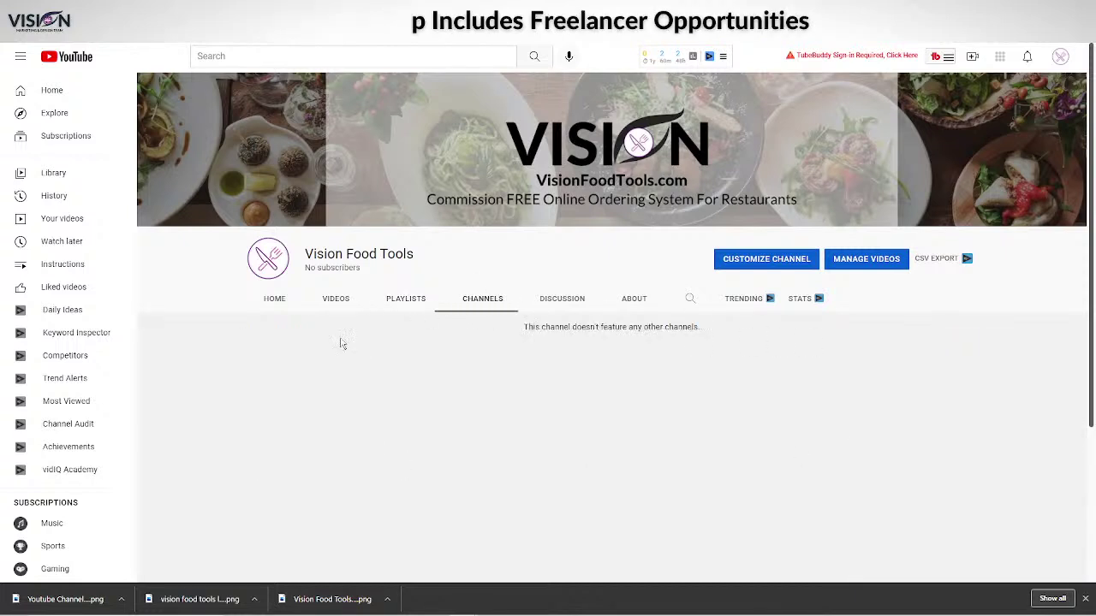
{"action": "left_click", "coordinate": [604, 307]}
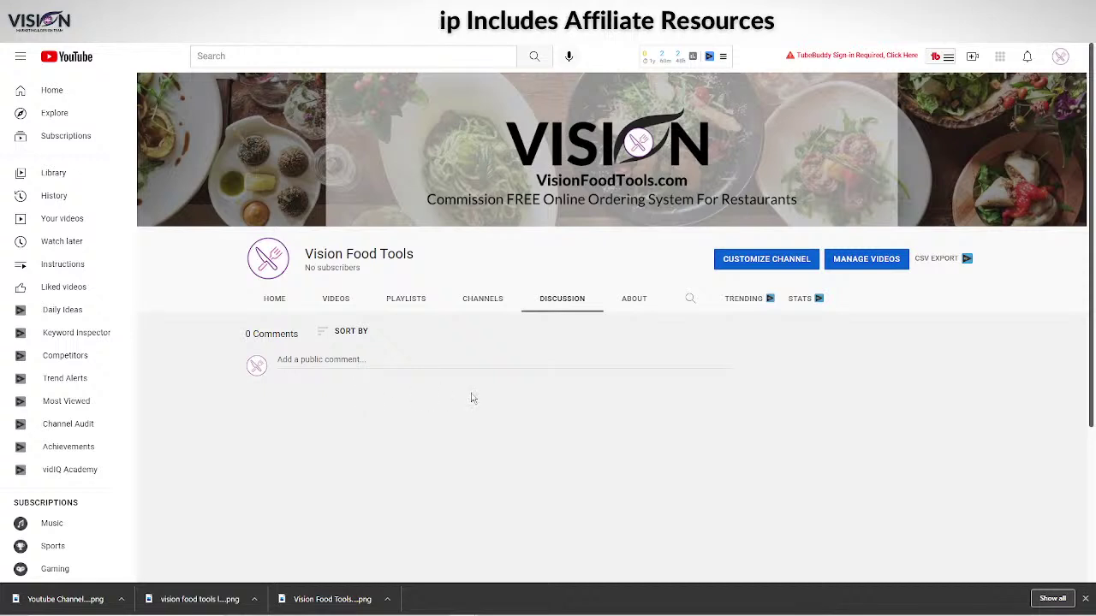
{"action": "left_click", "coordinate": [636, 306]}
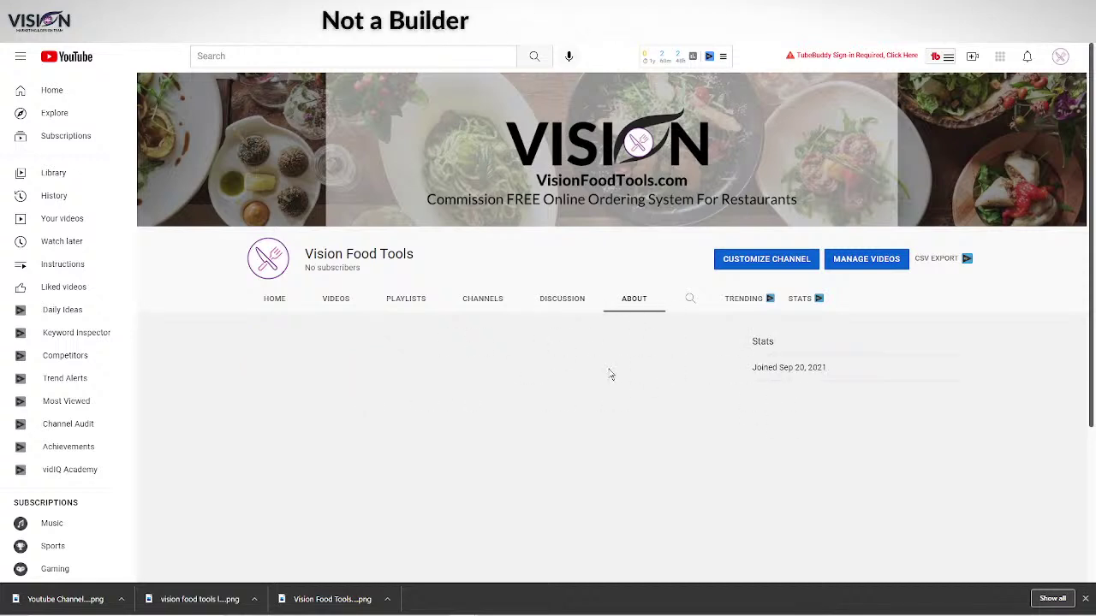